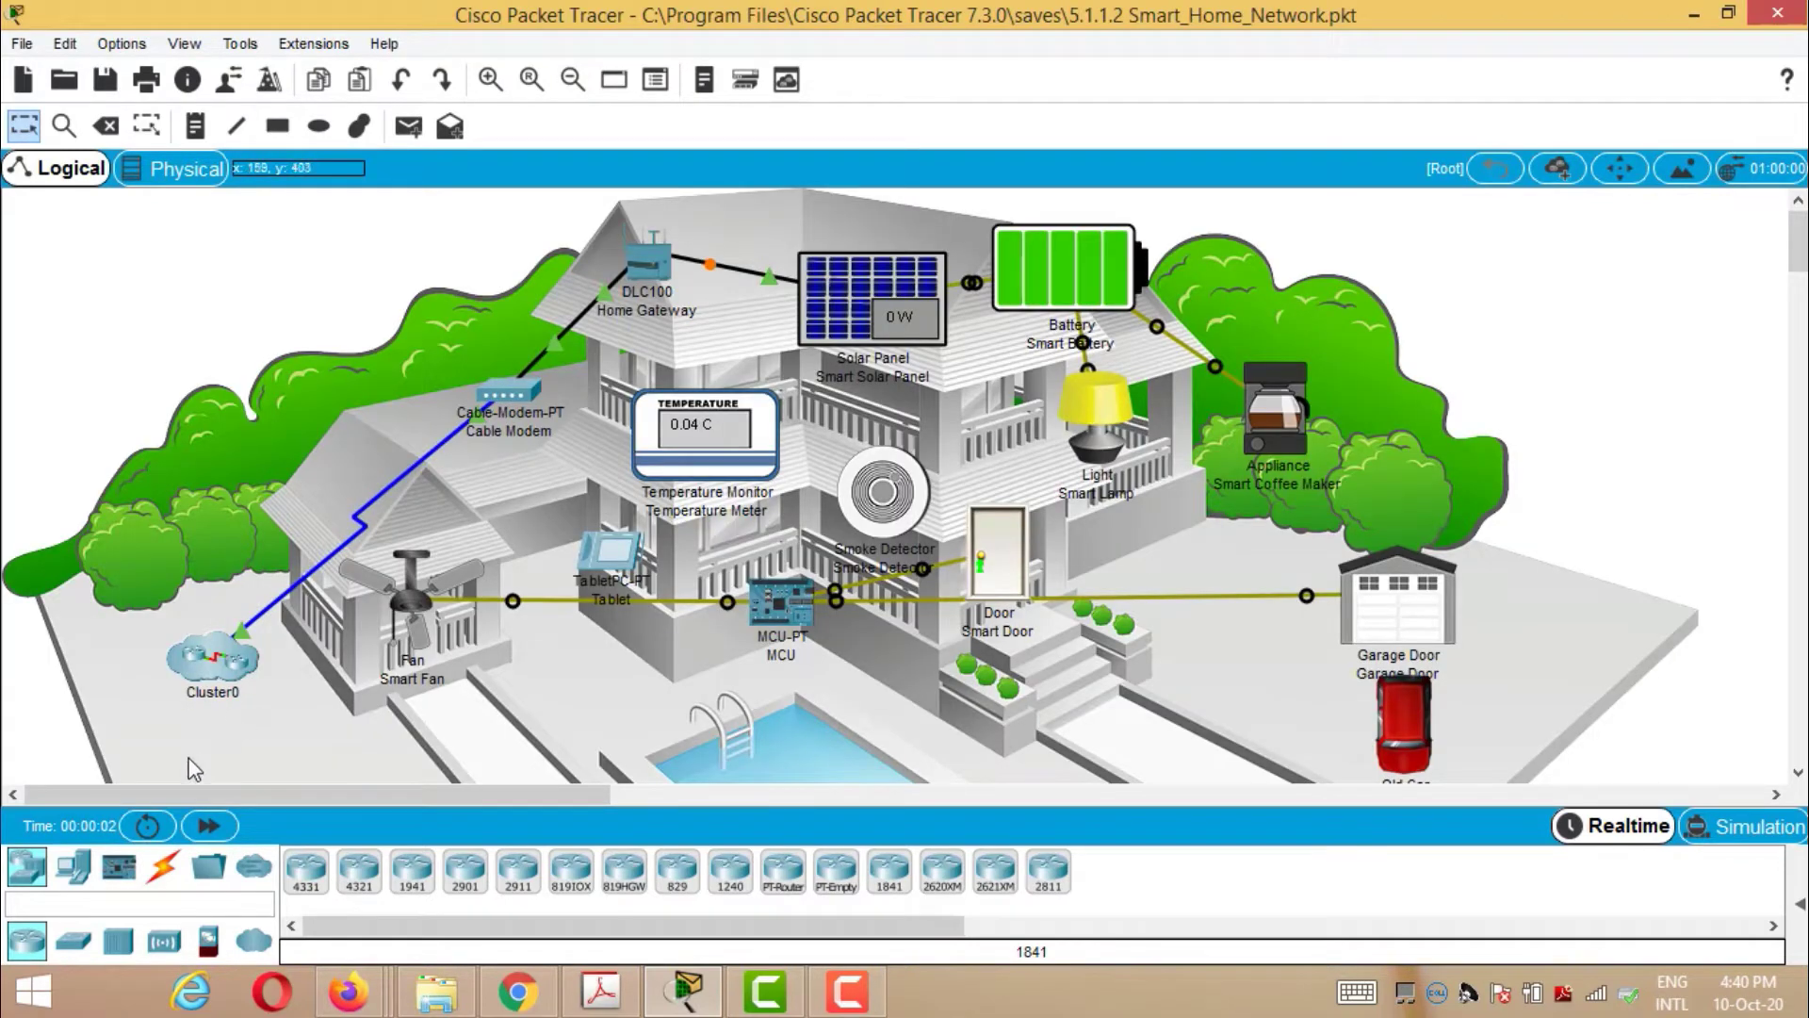
- Browse the Home end devices (Appliance, Bluetooth Speaker), then cancel placement without adding anything
click(79, 871)
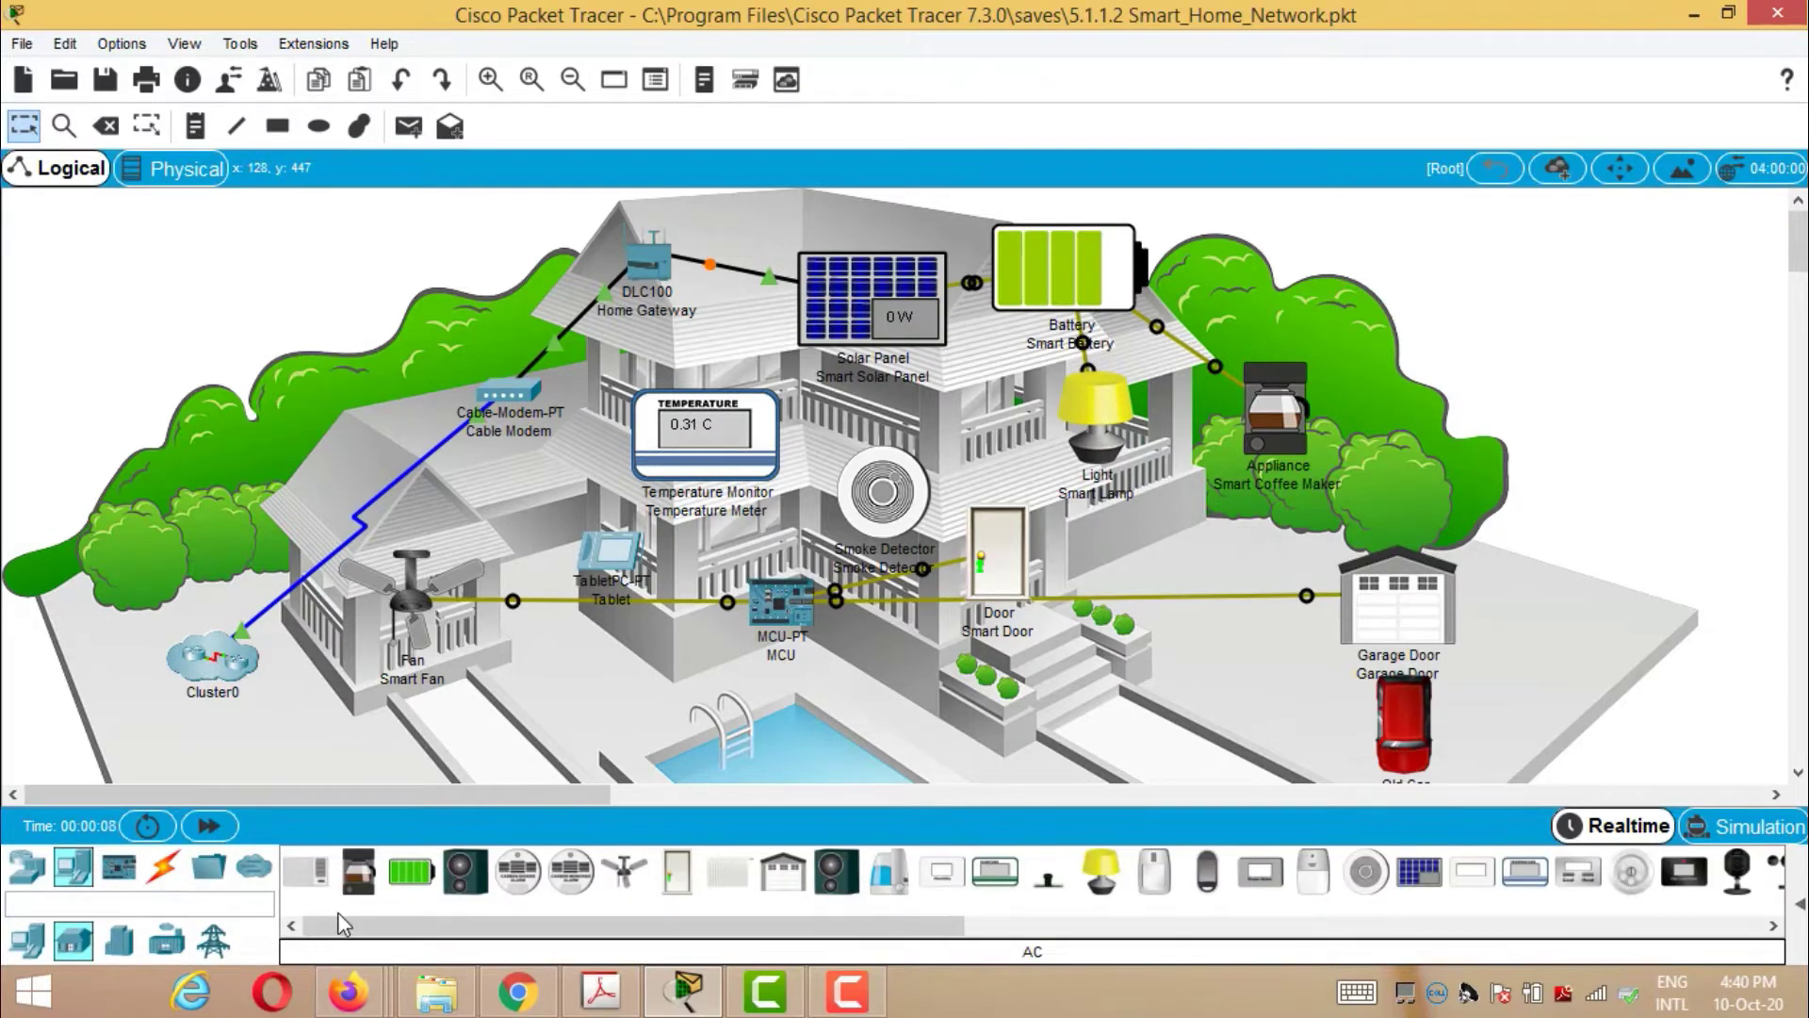
click(299, 881)
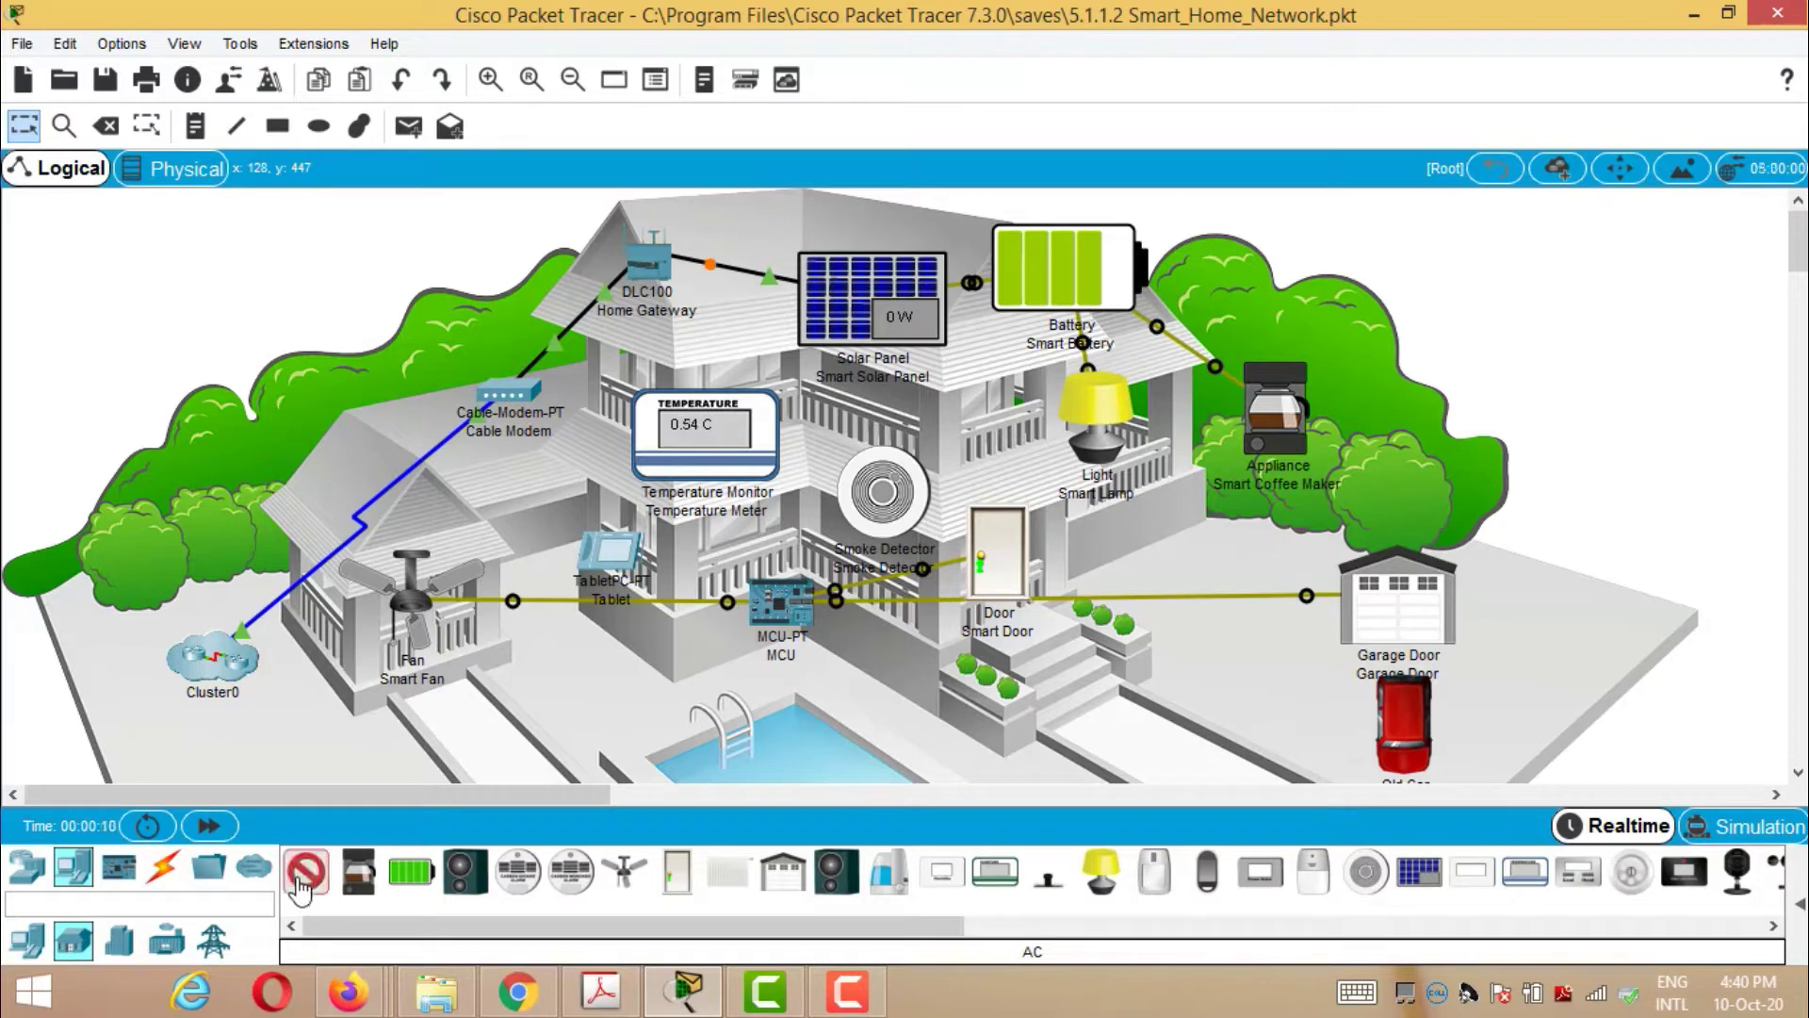
click(358, 871)
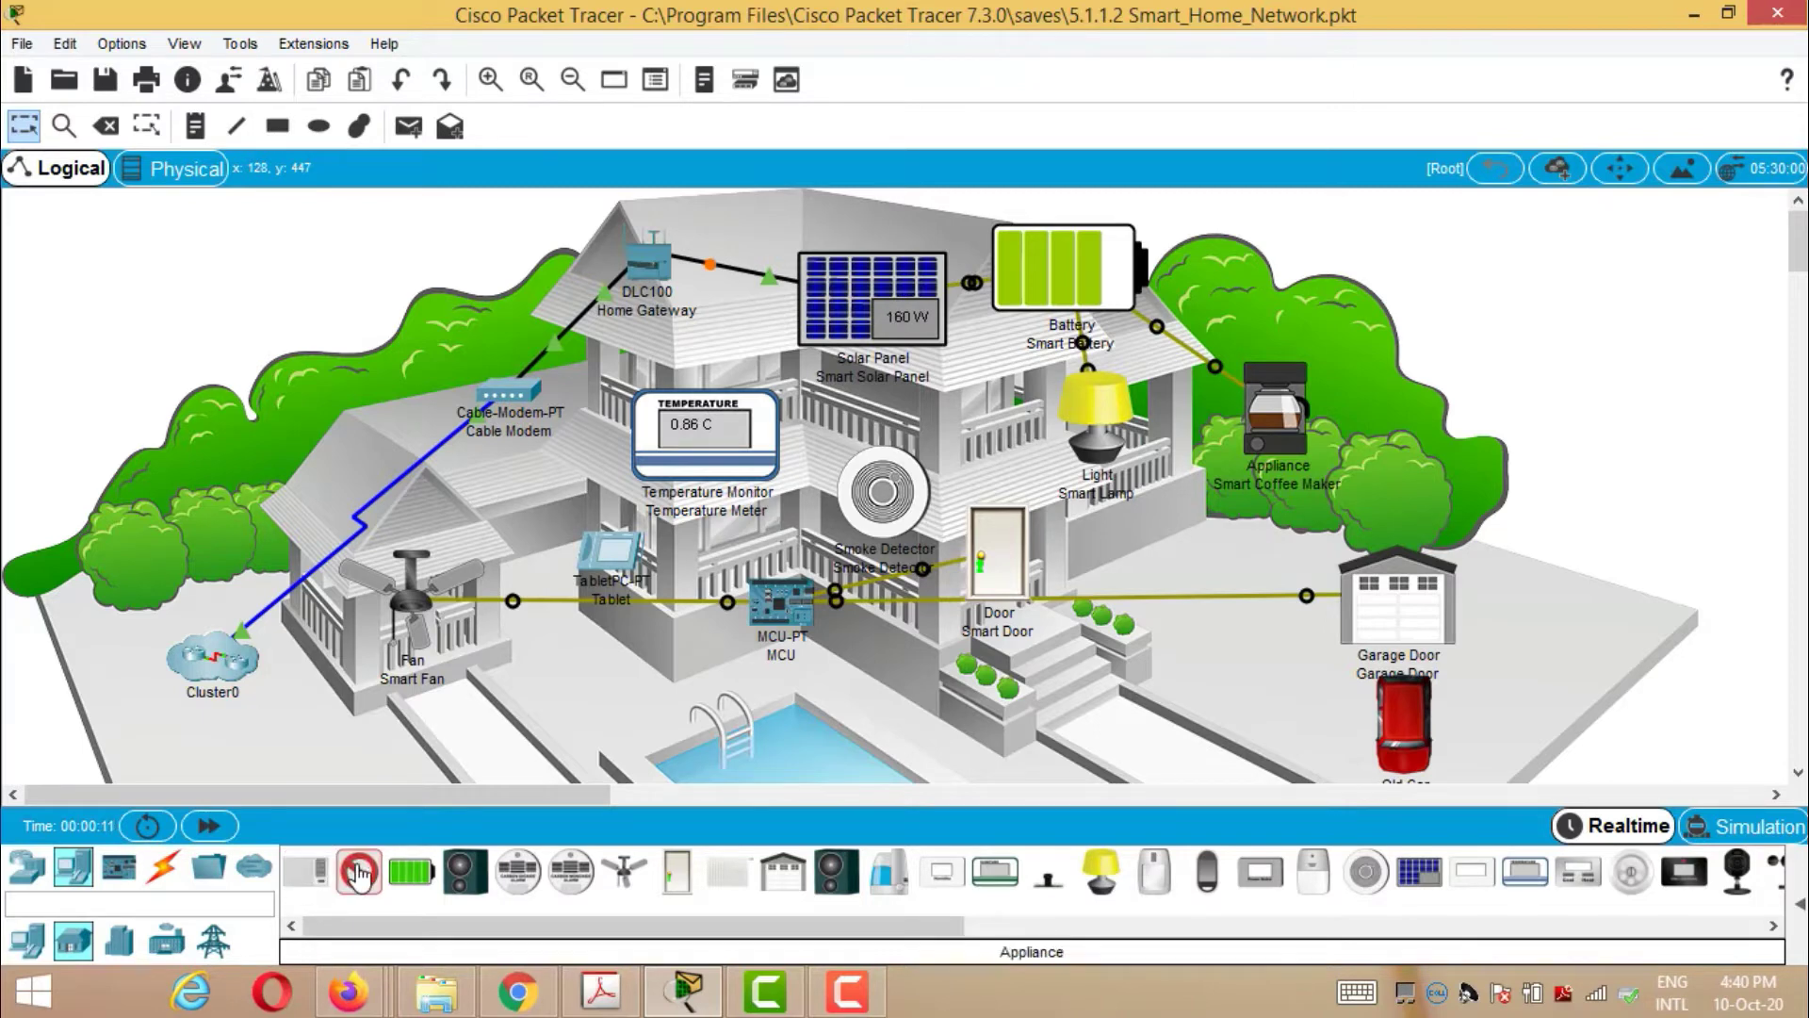
click(465, 871)
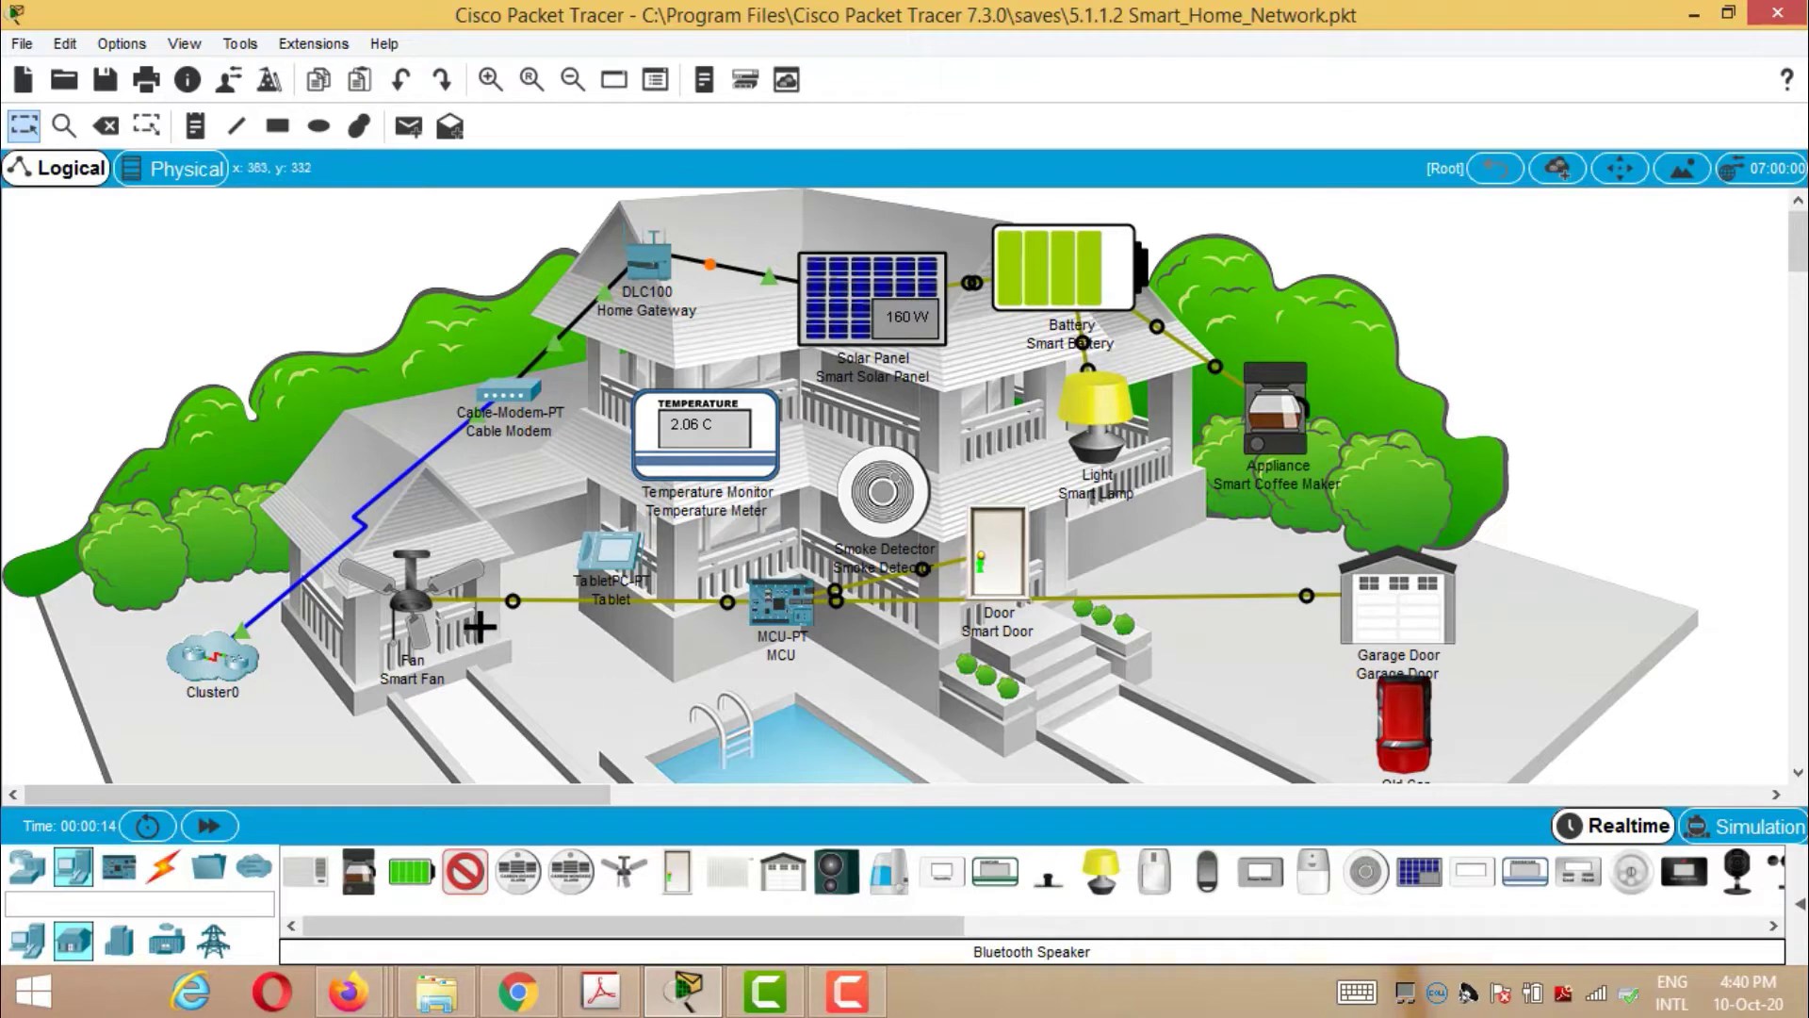
click(26, 129)
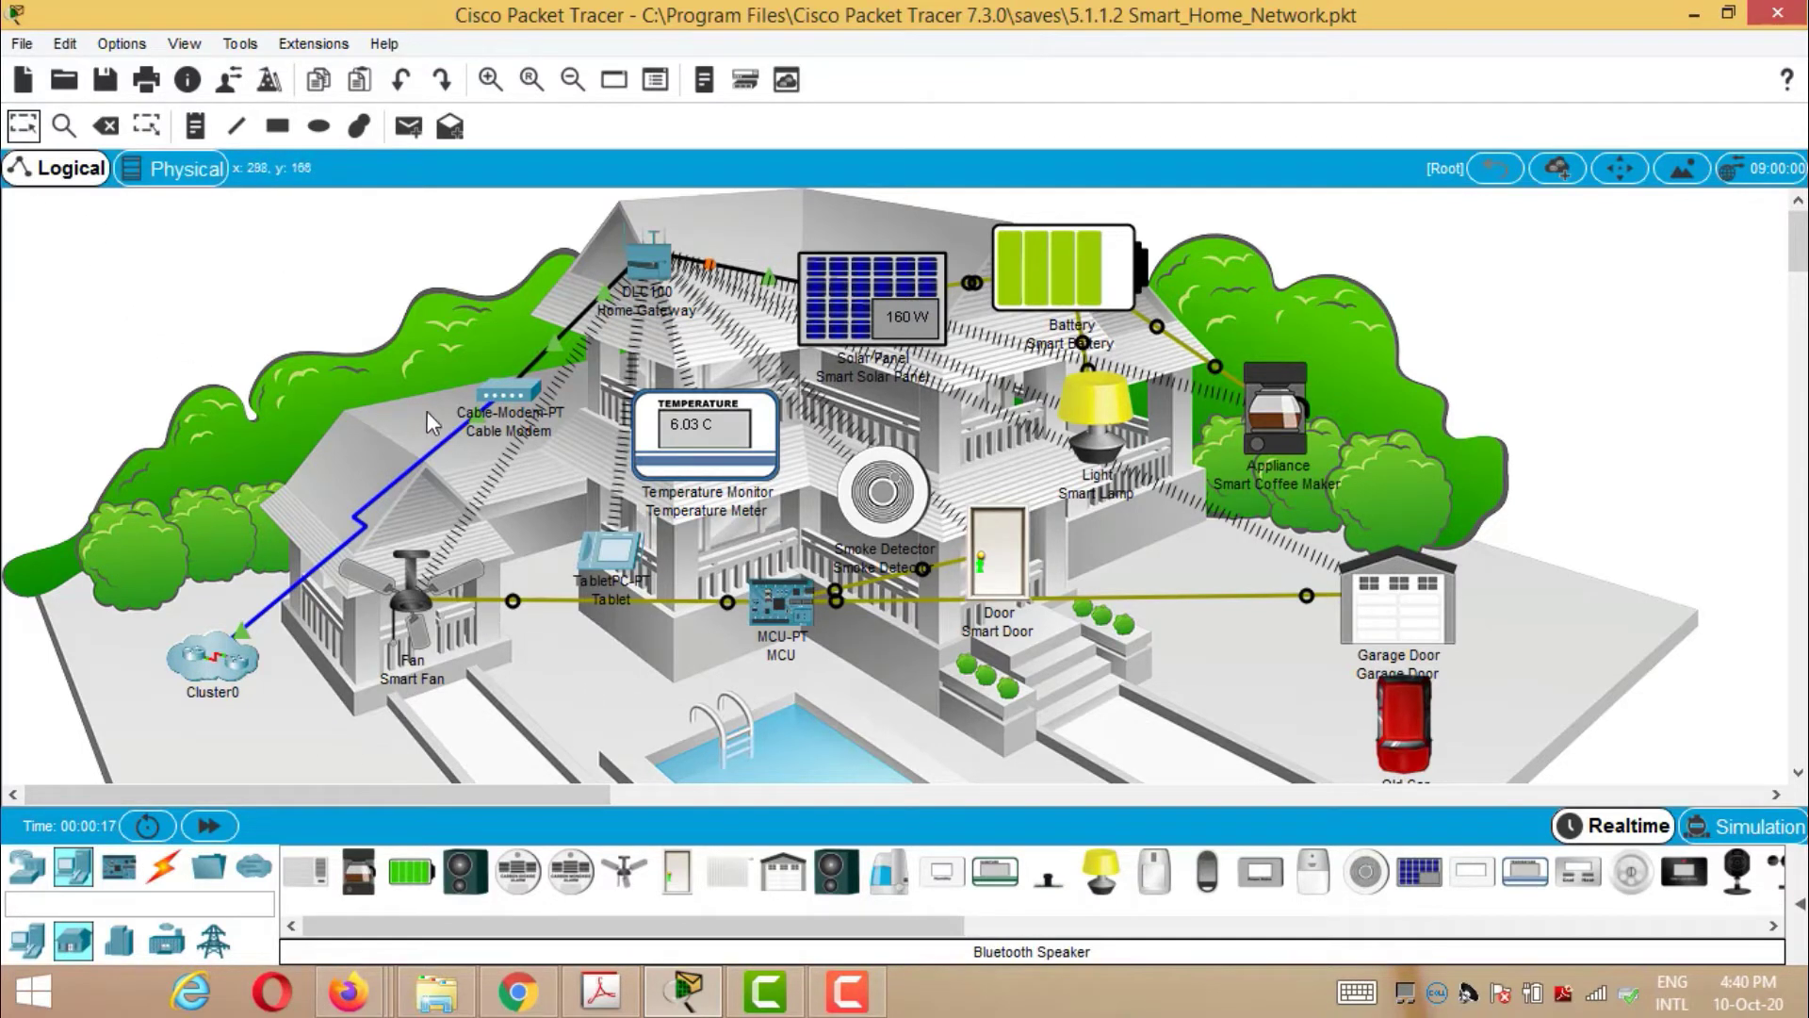
click(648, 275)
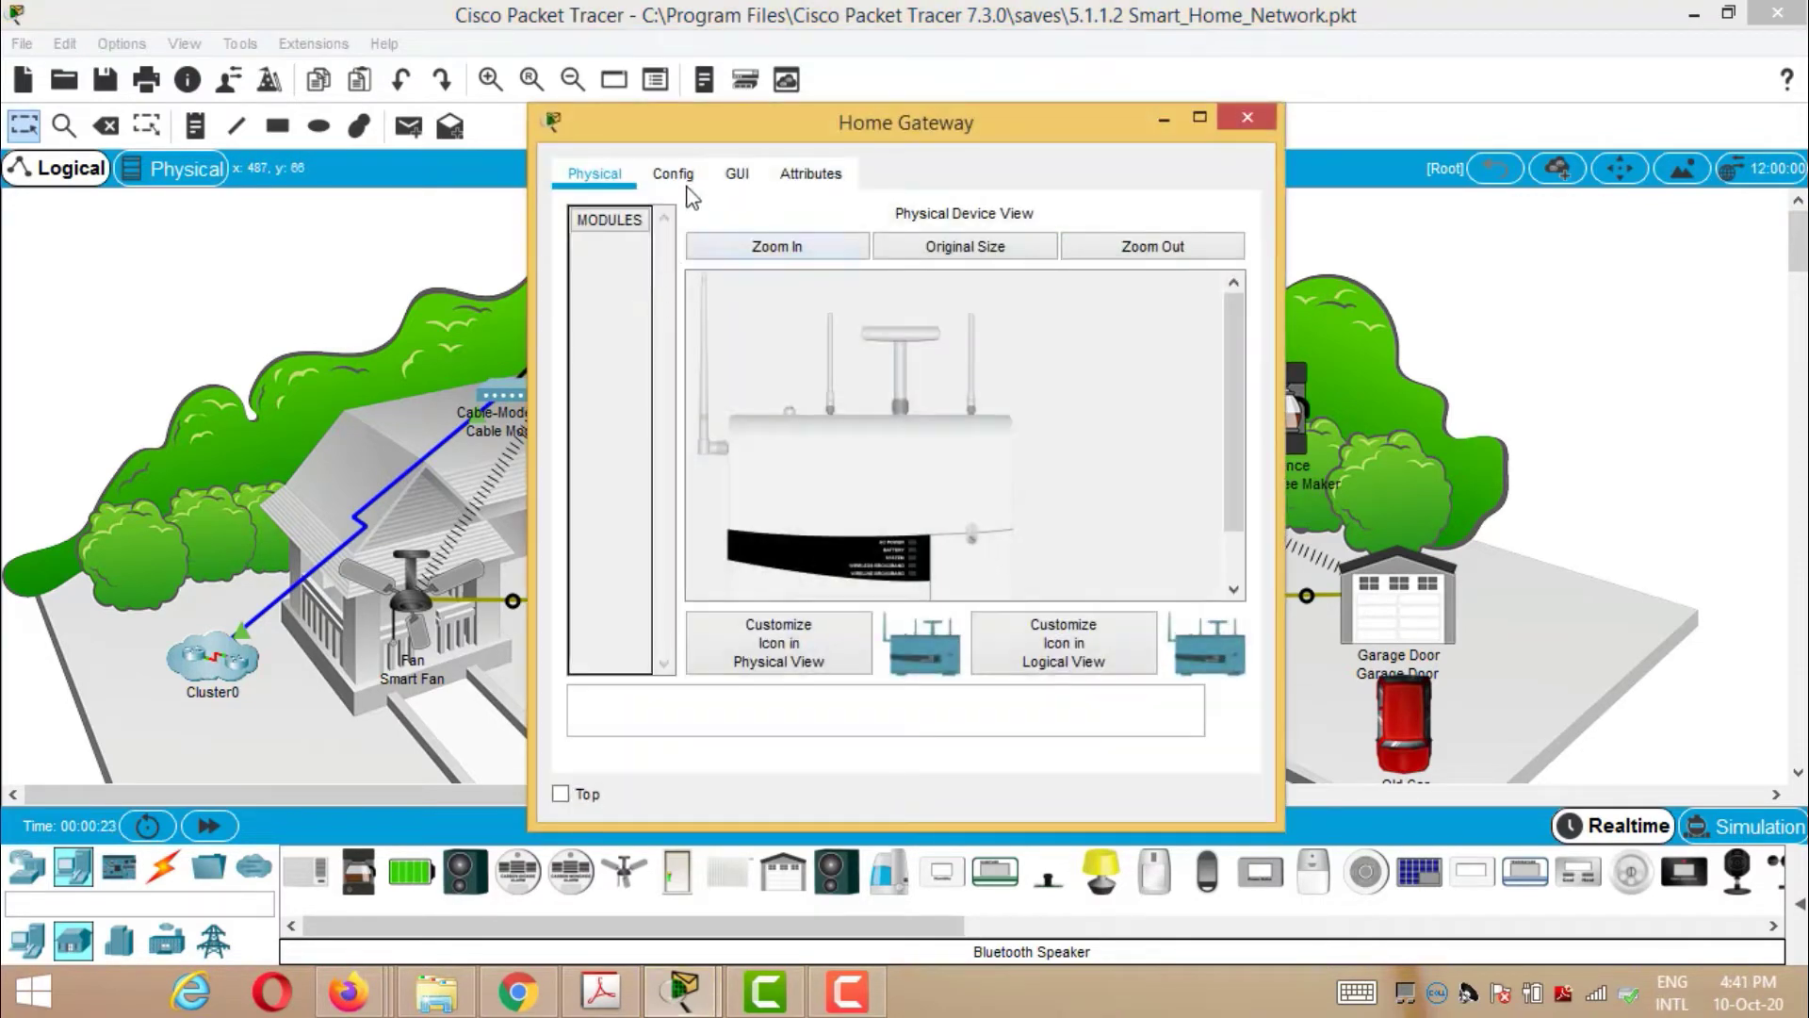
click(687, 188)
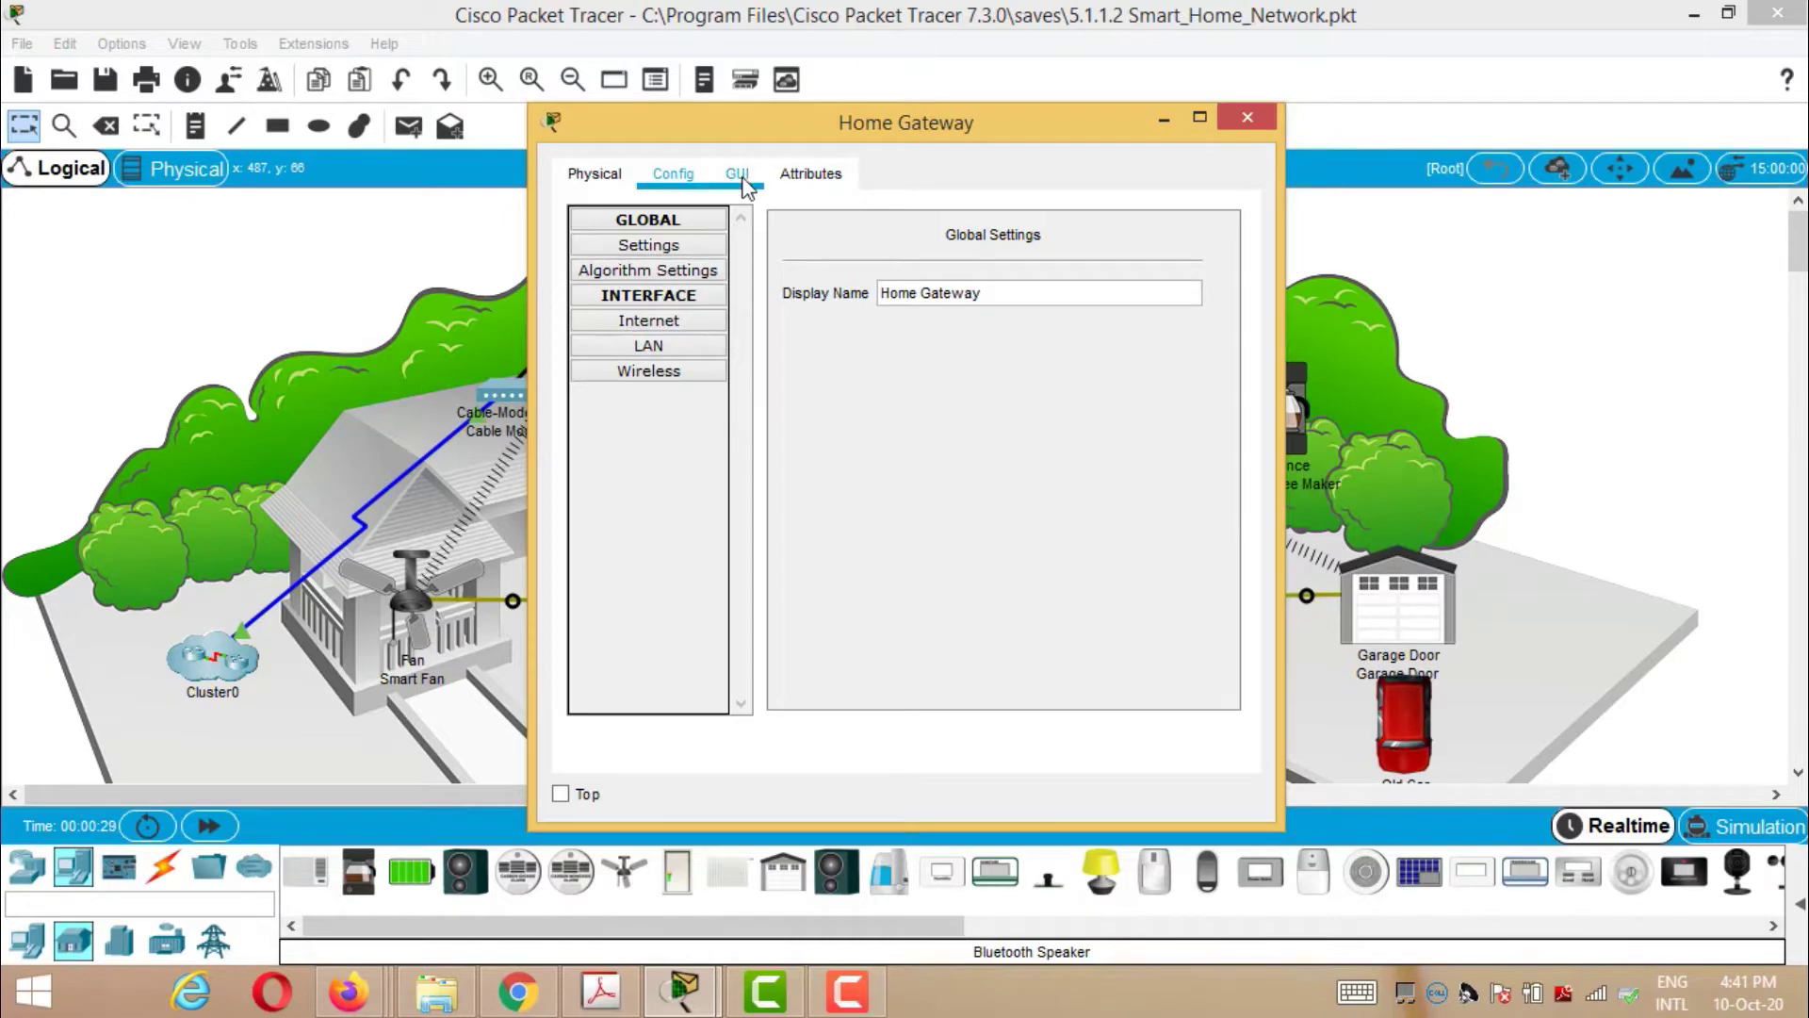
click(603, 177)
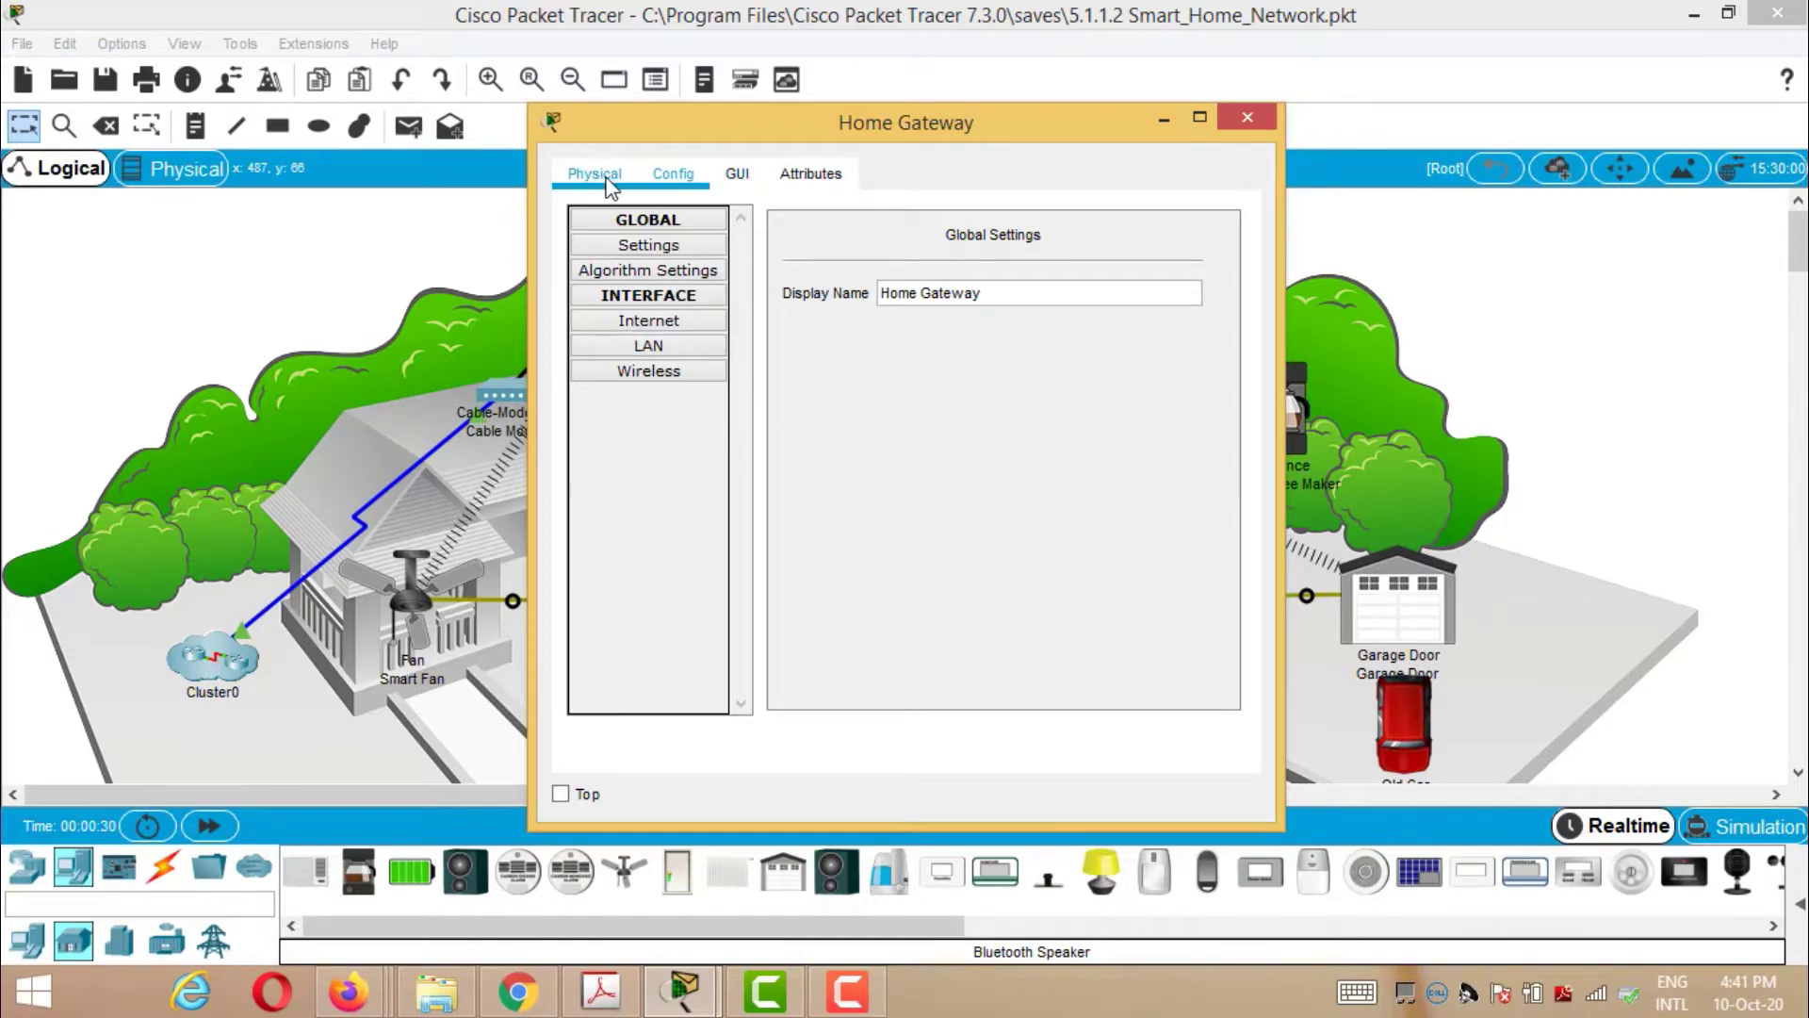
click(671, 175)
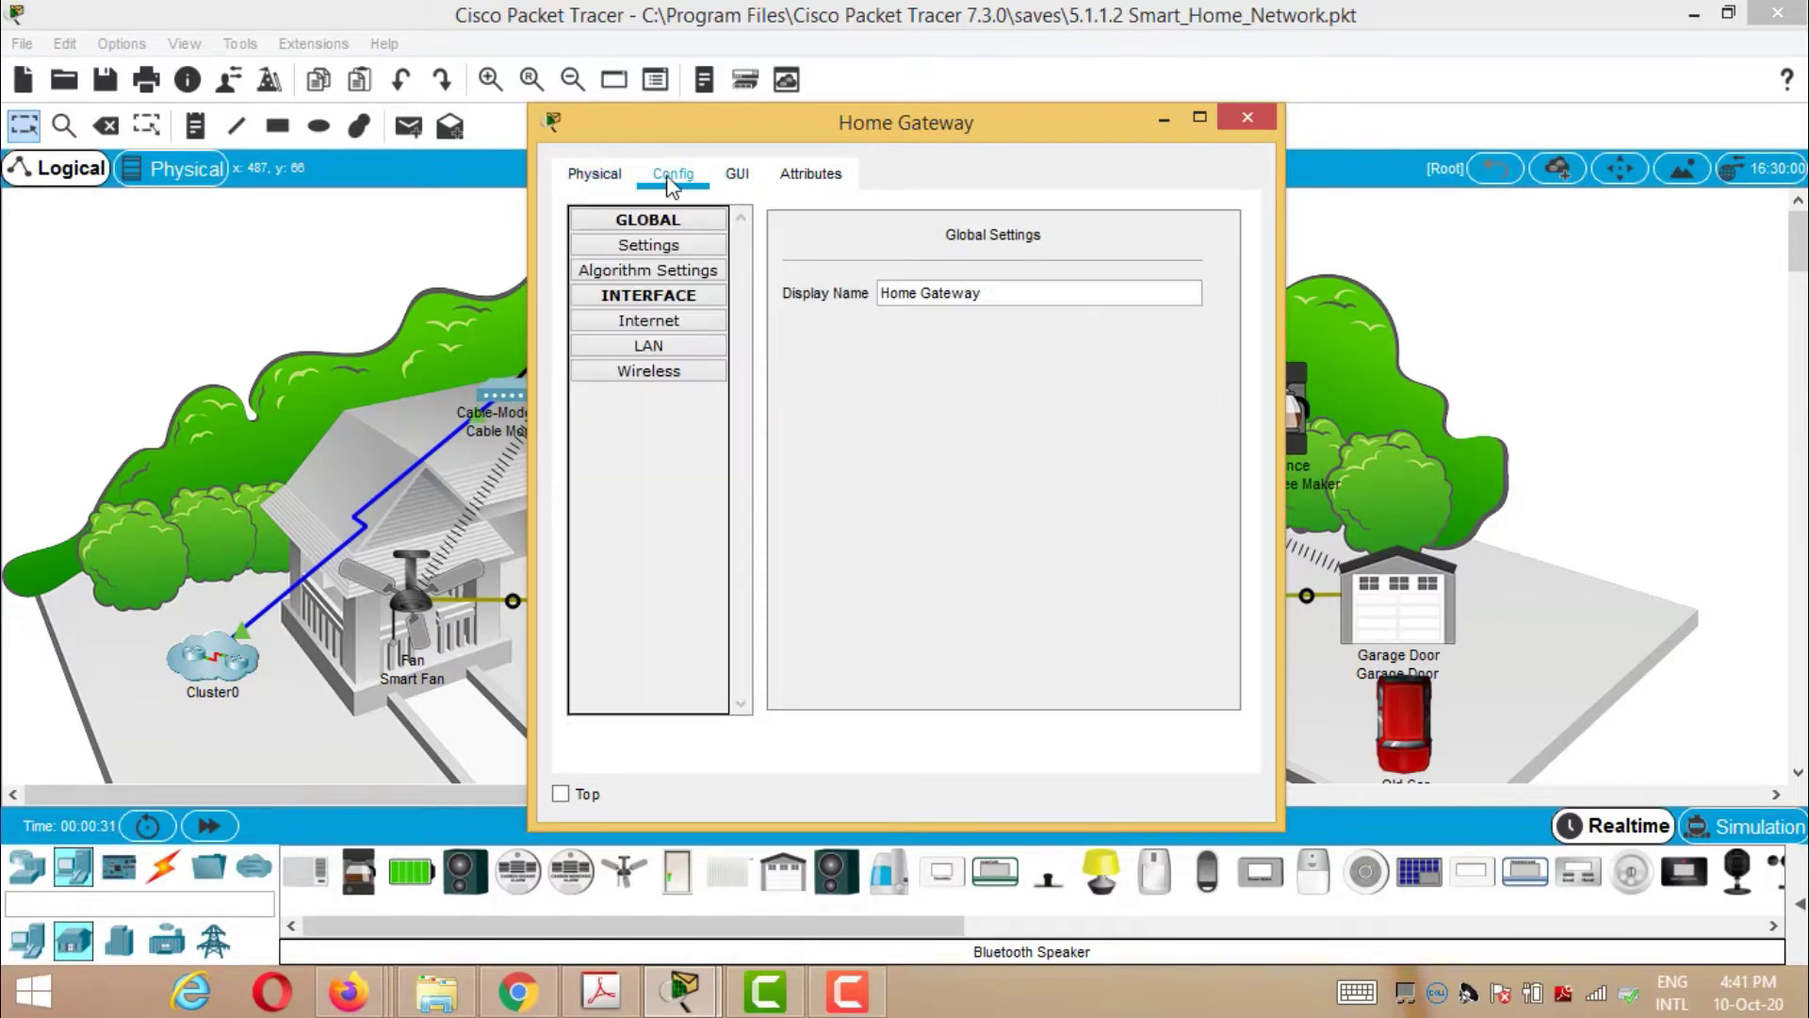
click(669, 246)
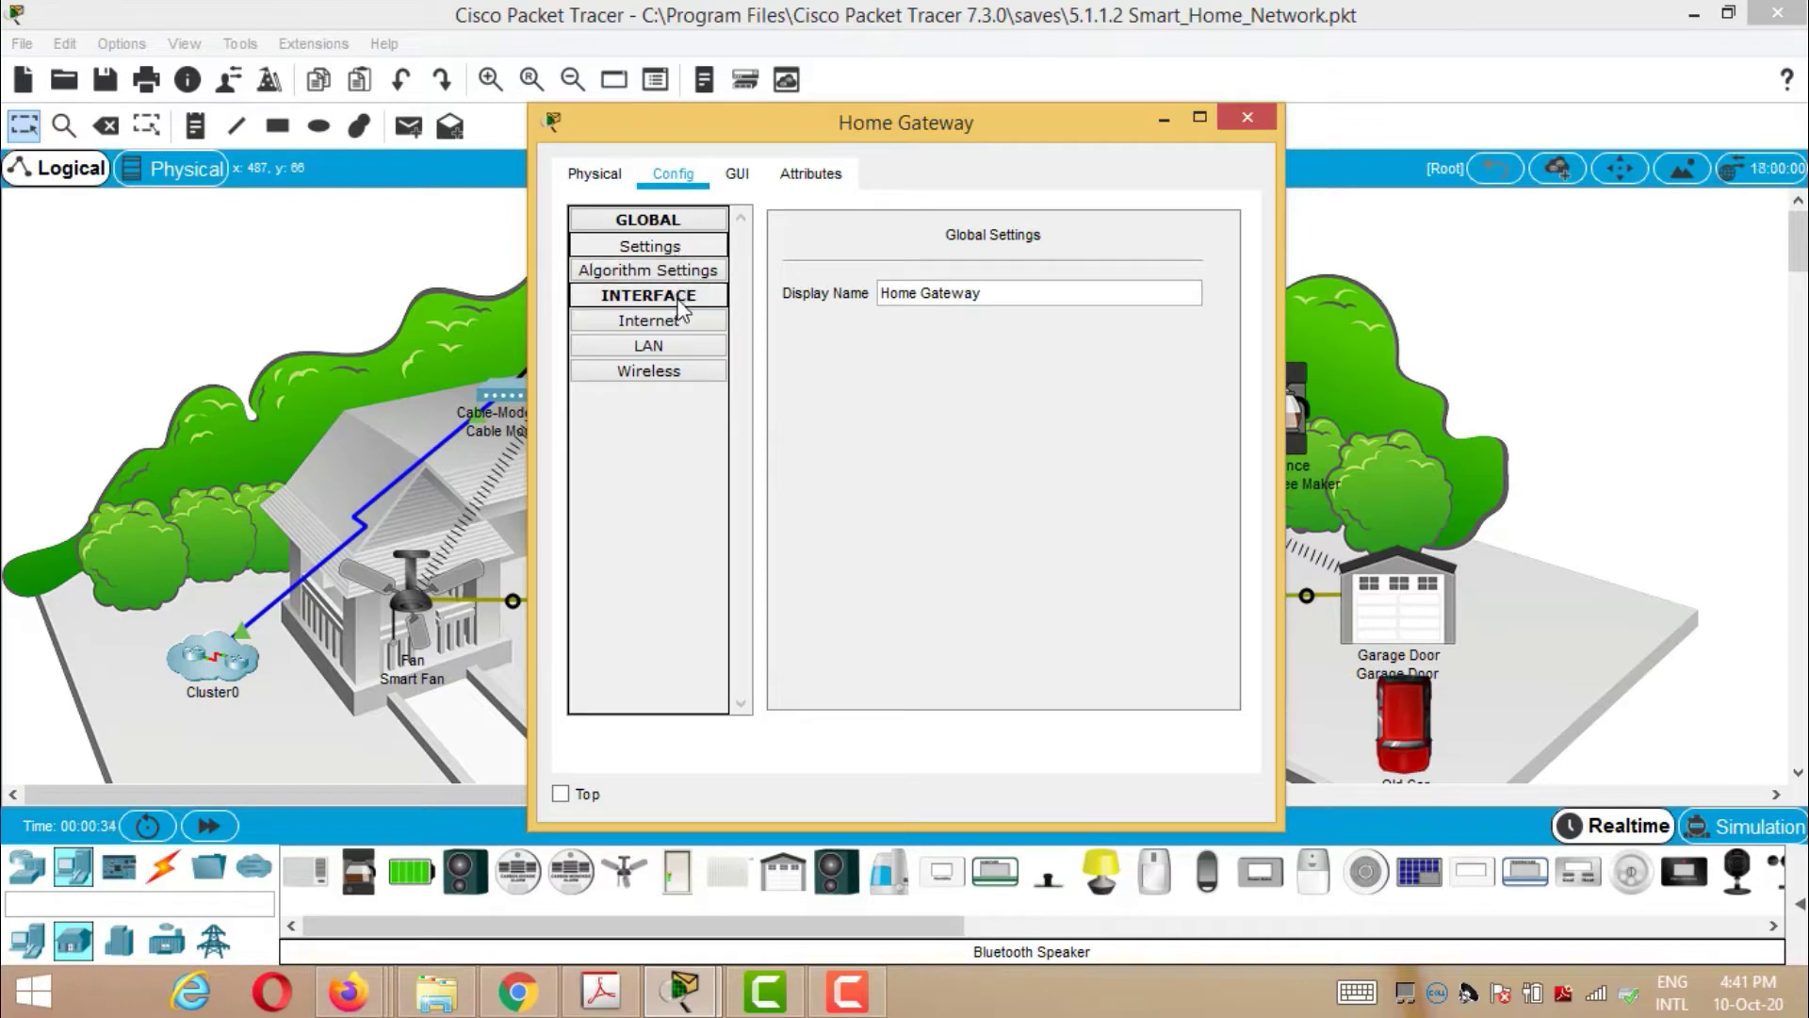
click(679, 299)
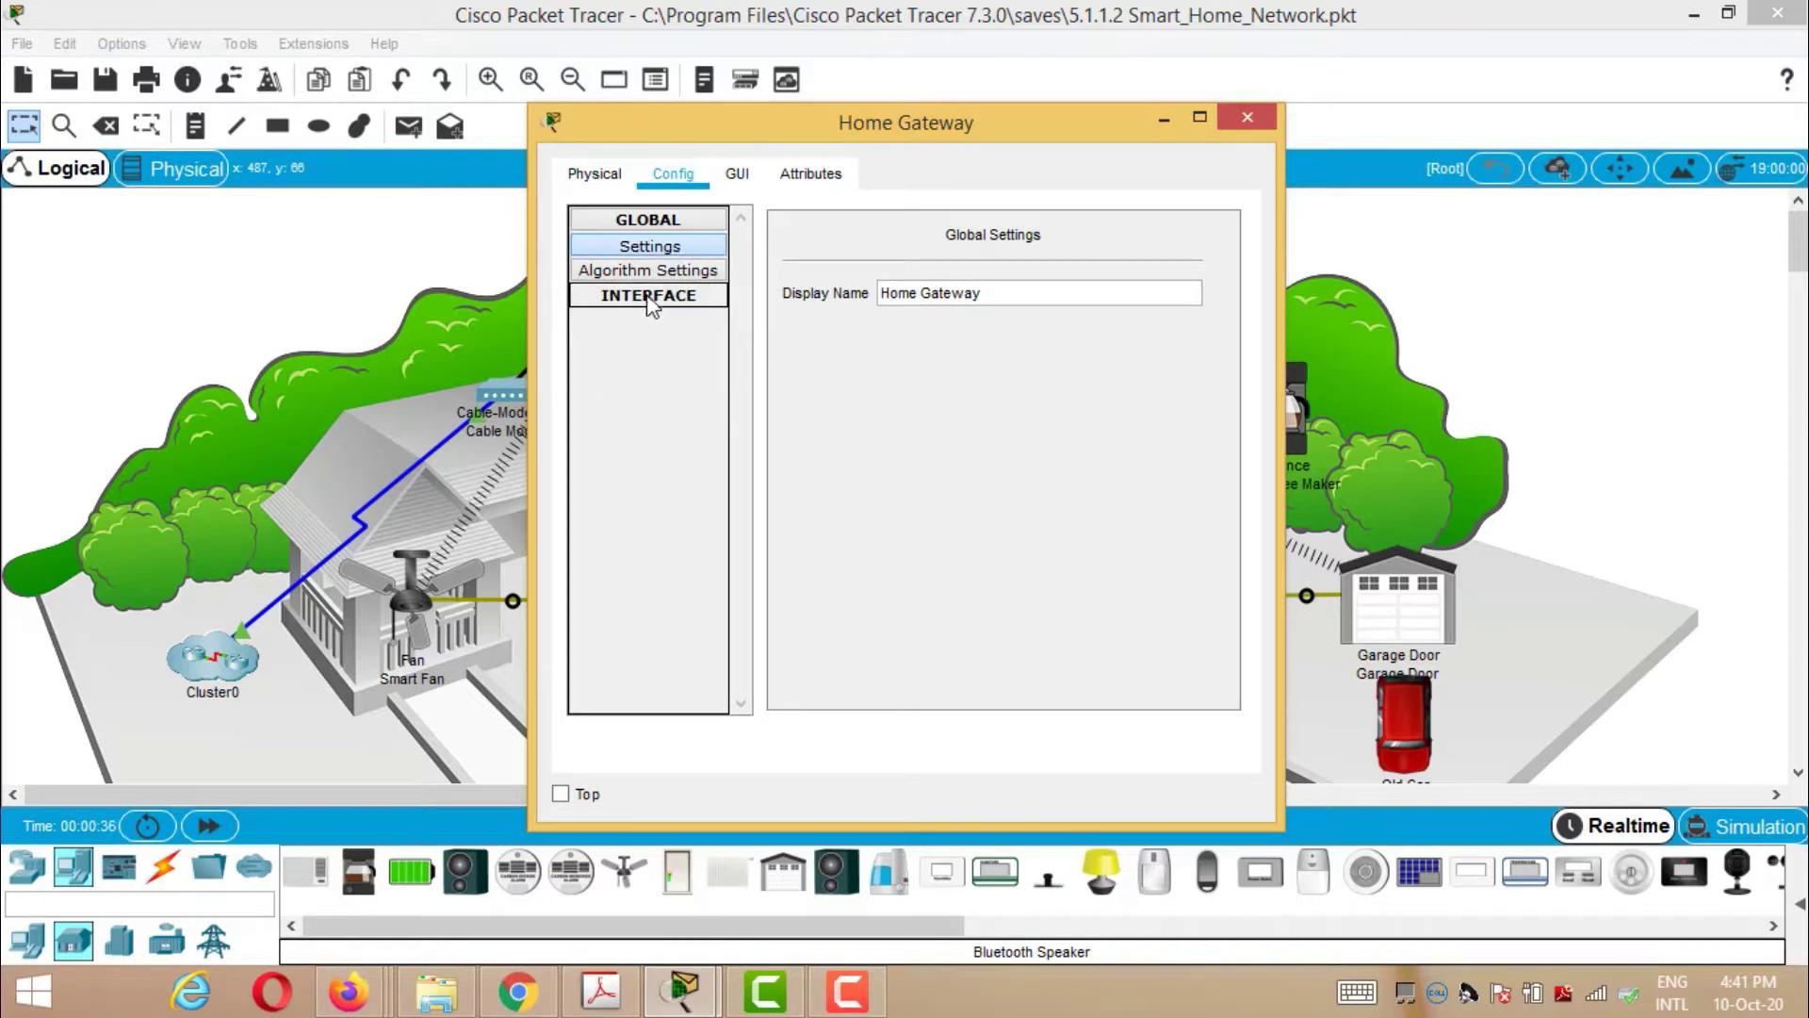
click(648, 299)
click(649, 322)
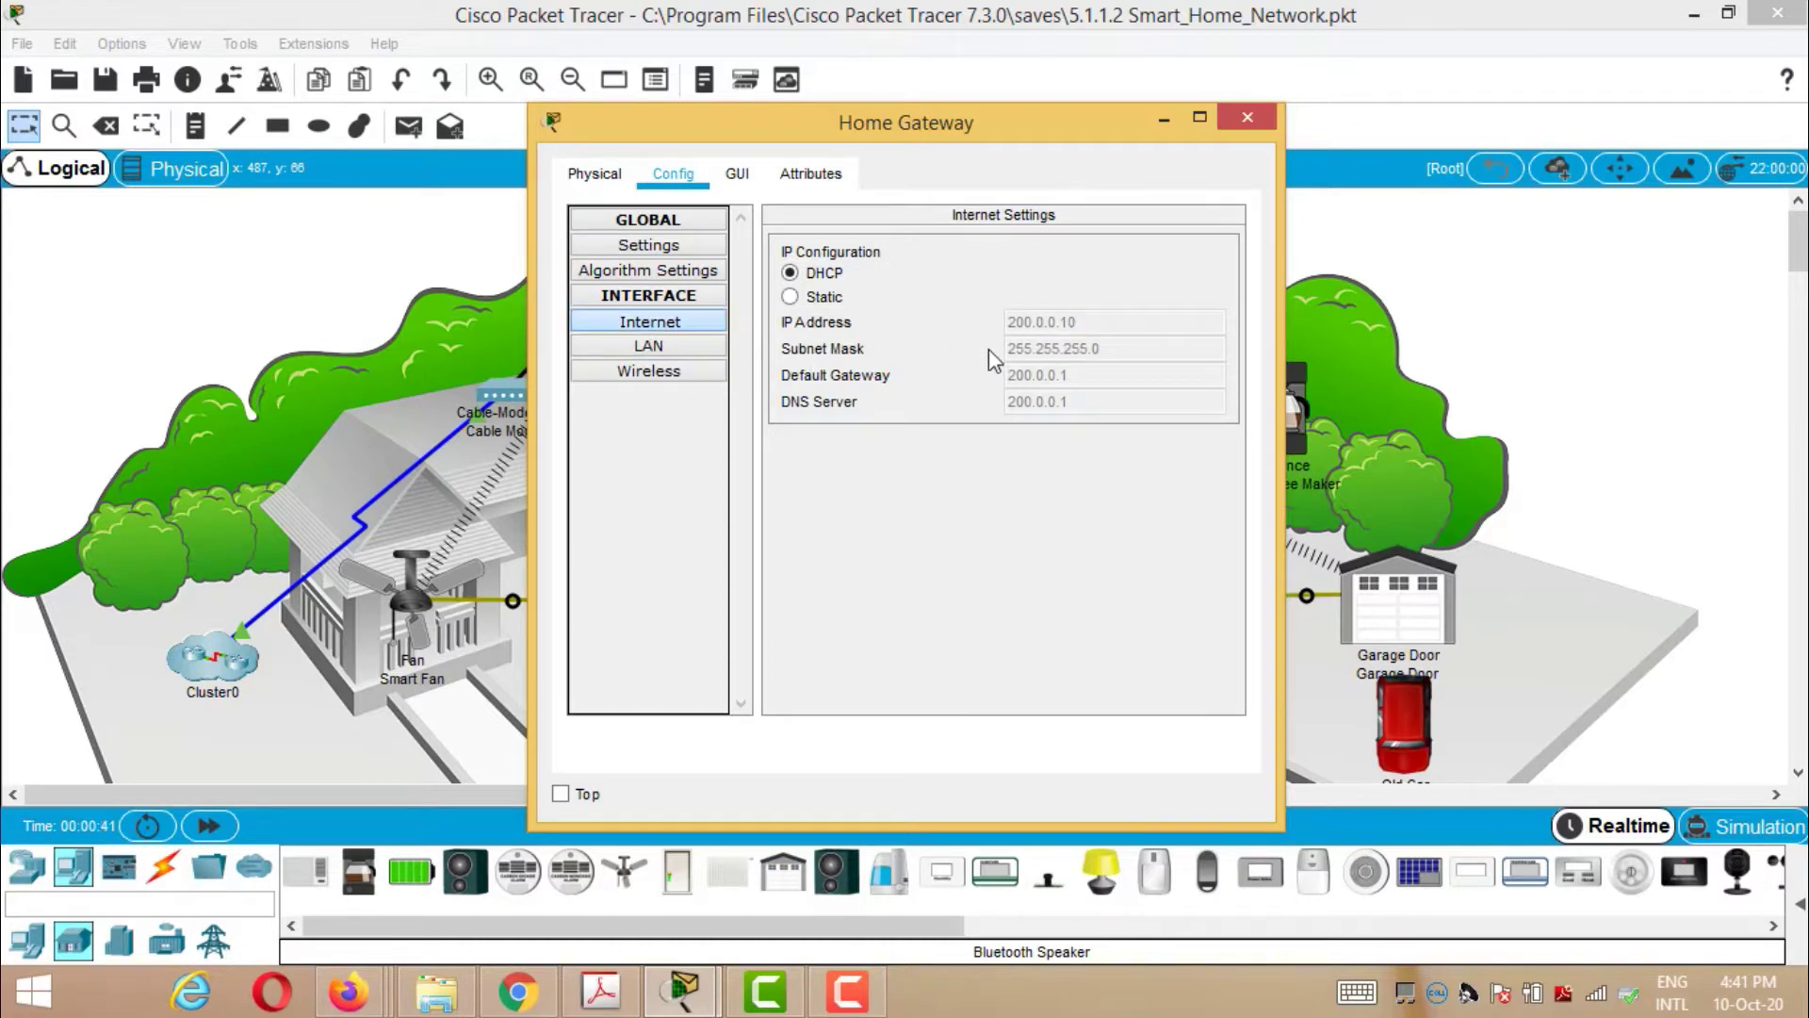
click(651, 348)
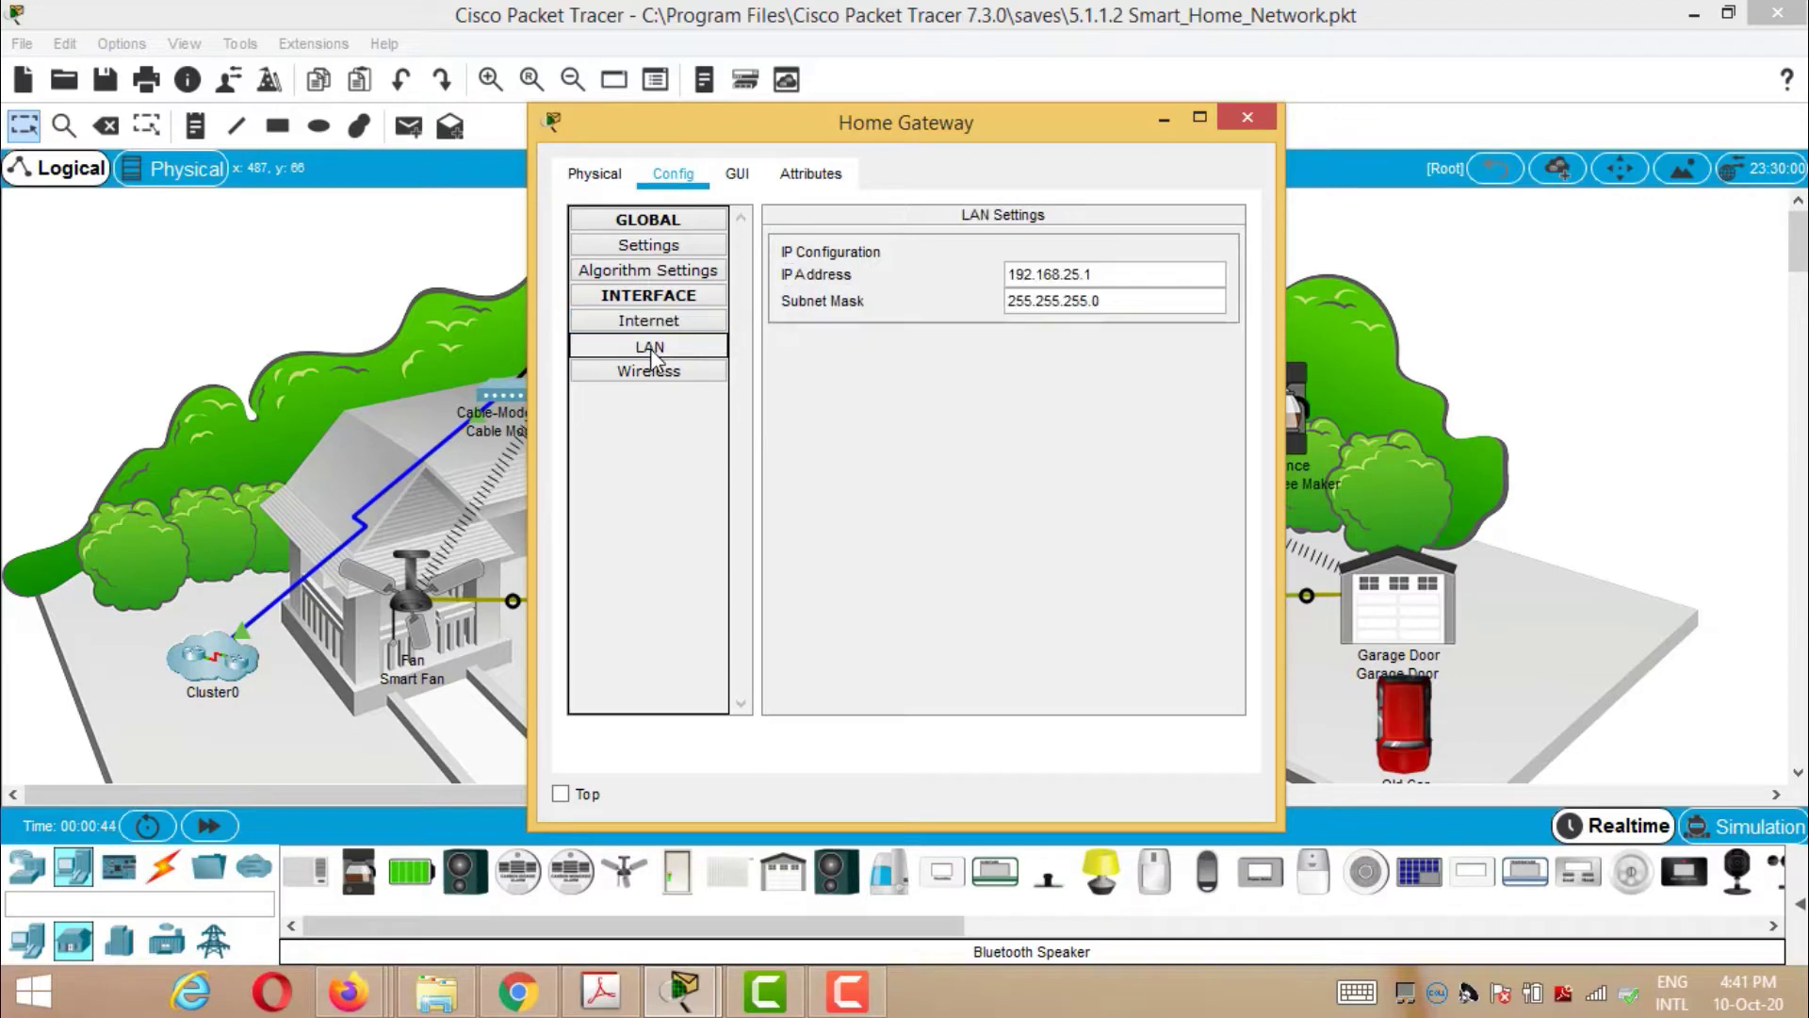
drag(1008, 278, 1135, 278)
right_click(1083, 280)
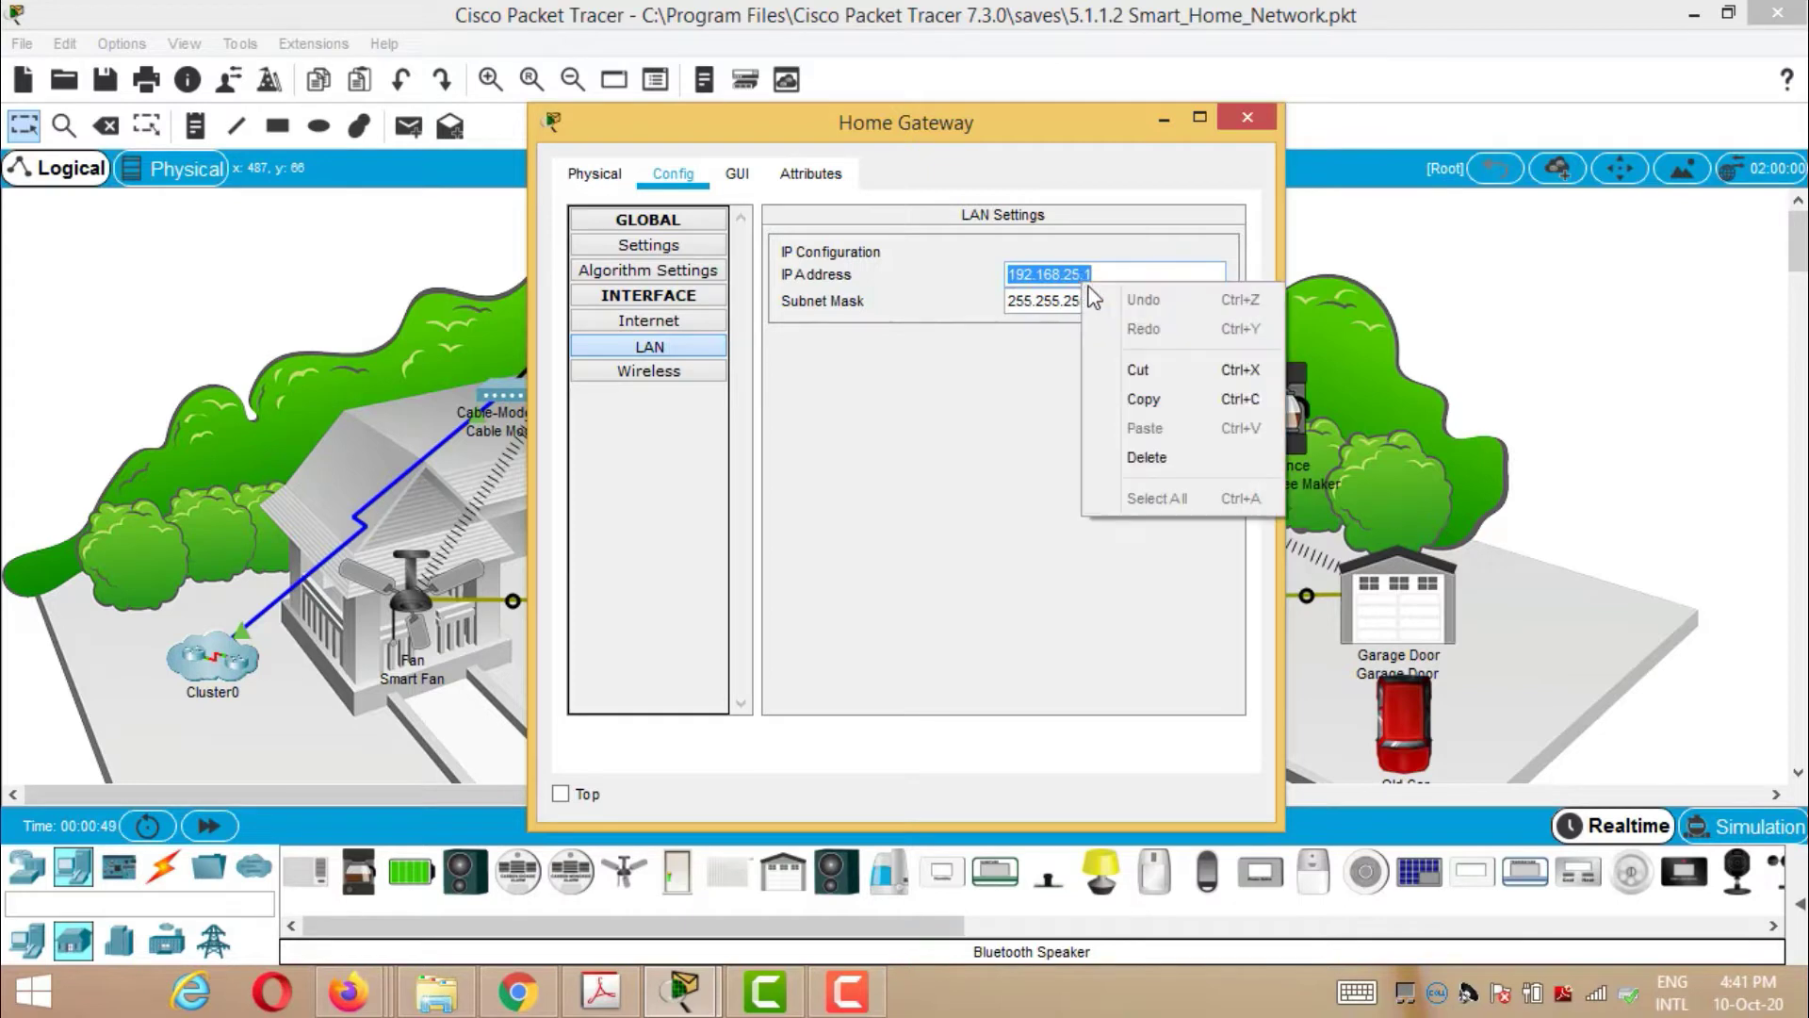
click(1135, 395)
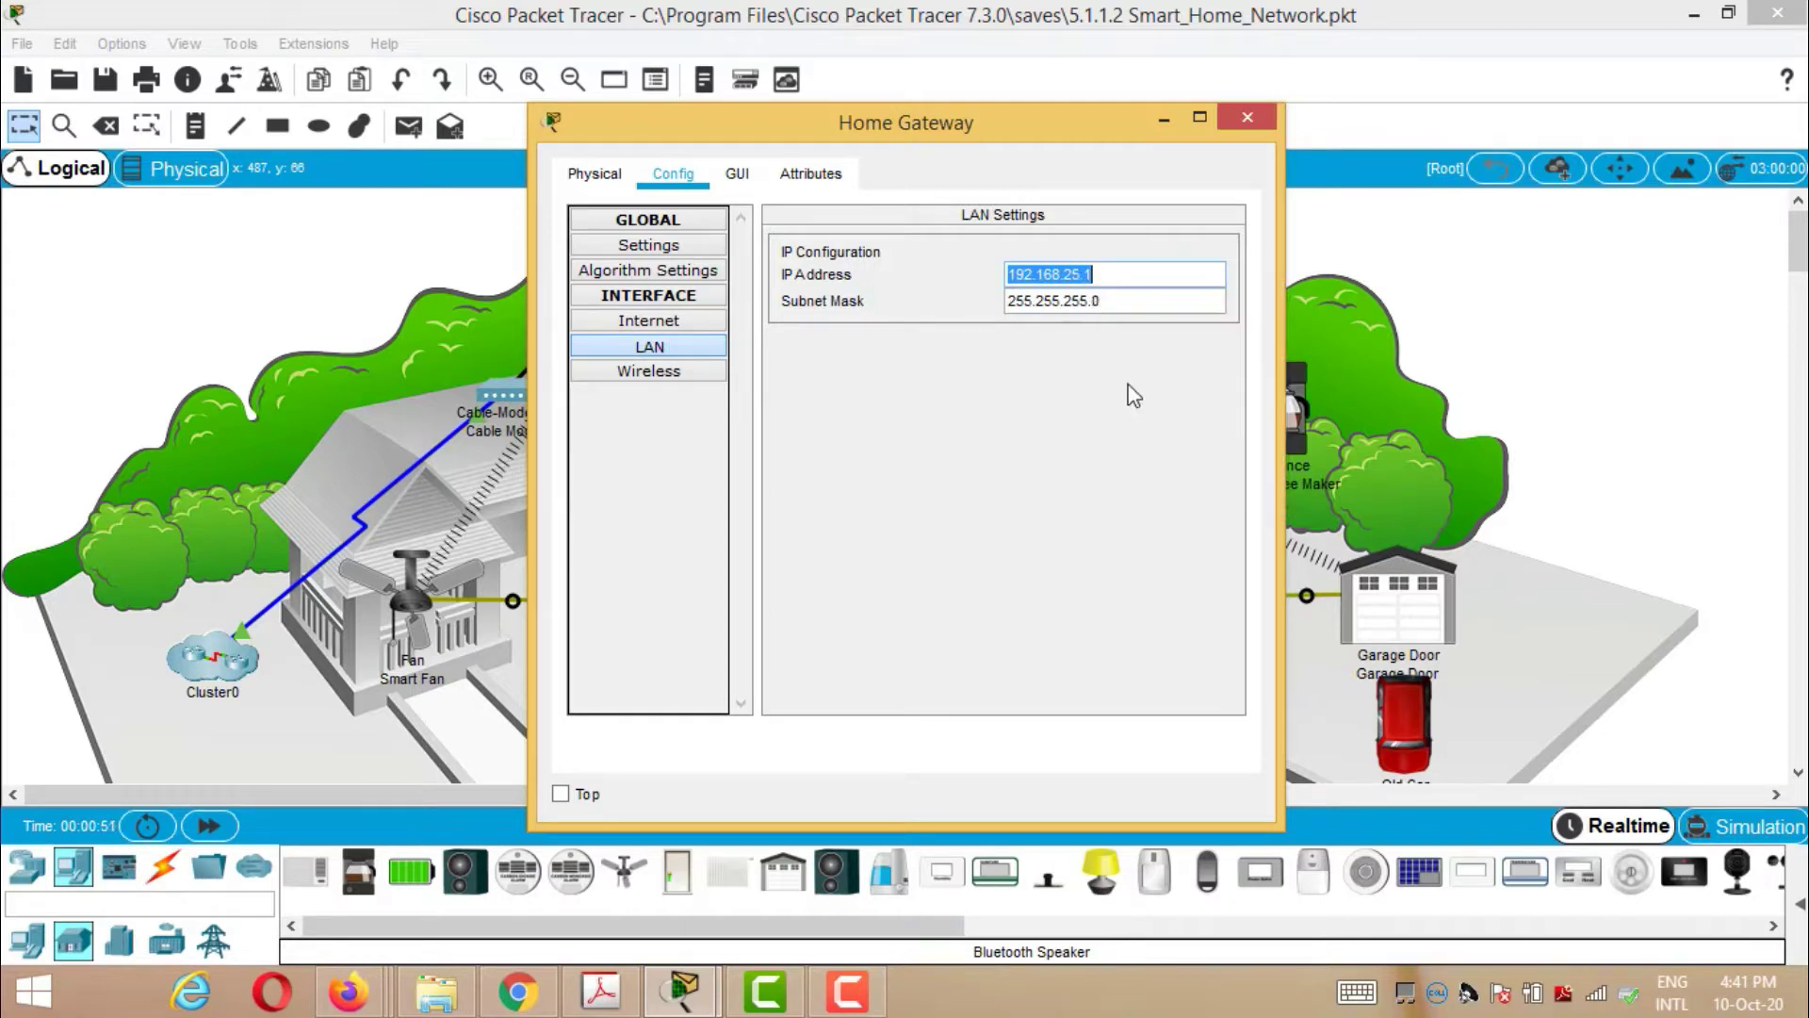
click(1249, 117)
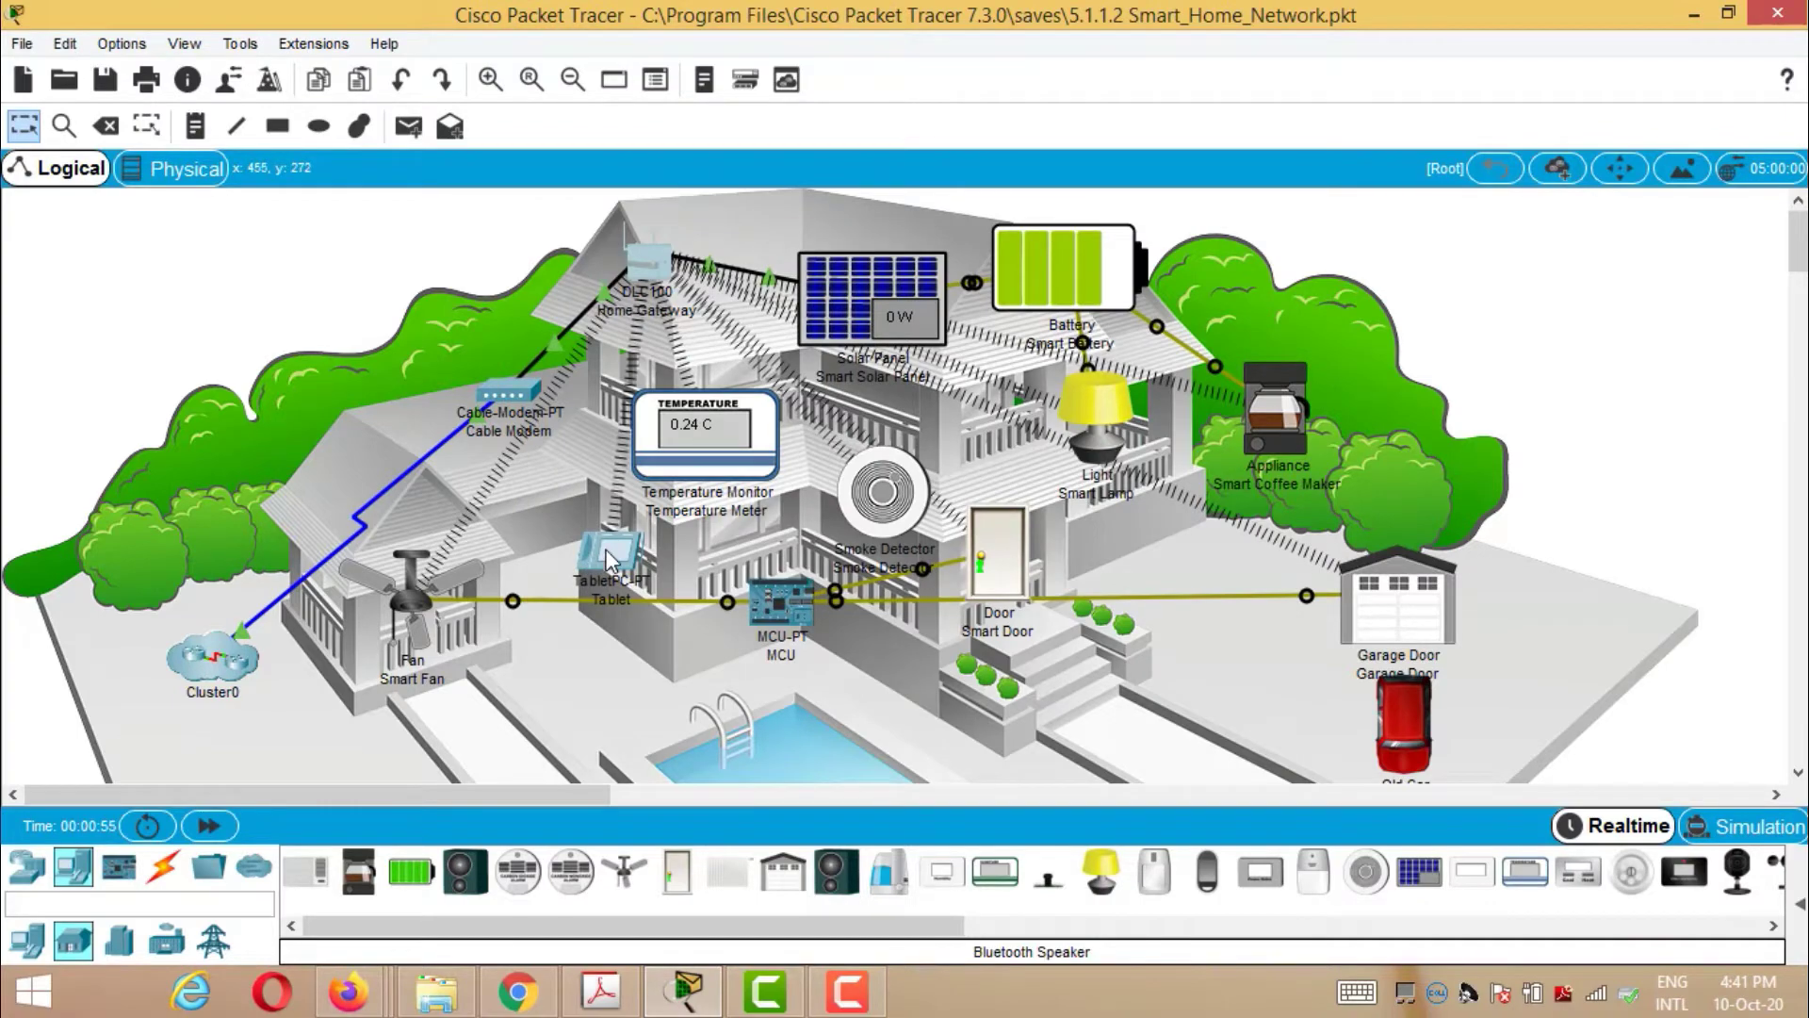
- Open the Web Browser on the Tablet's Desktop
mouse_move(608, 558)
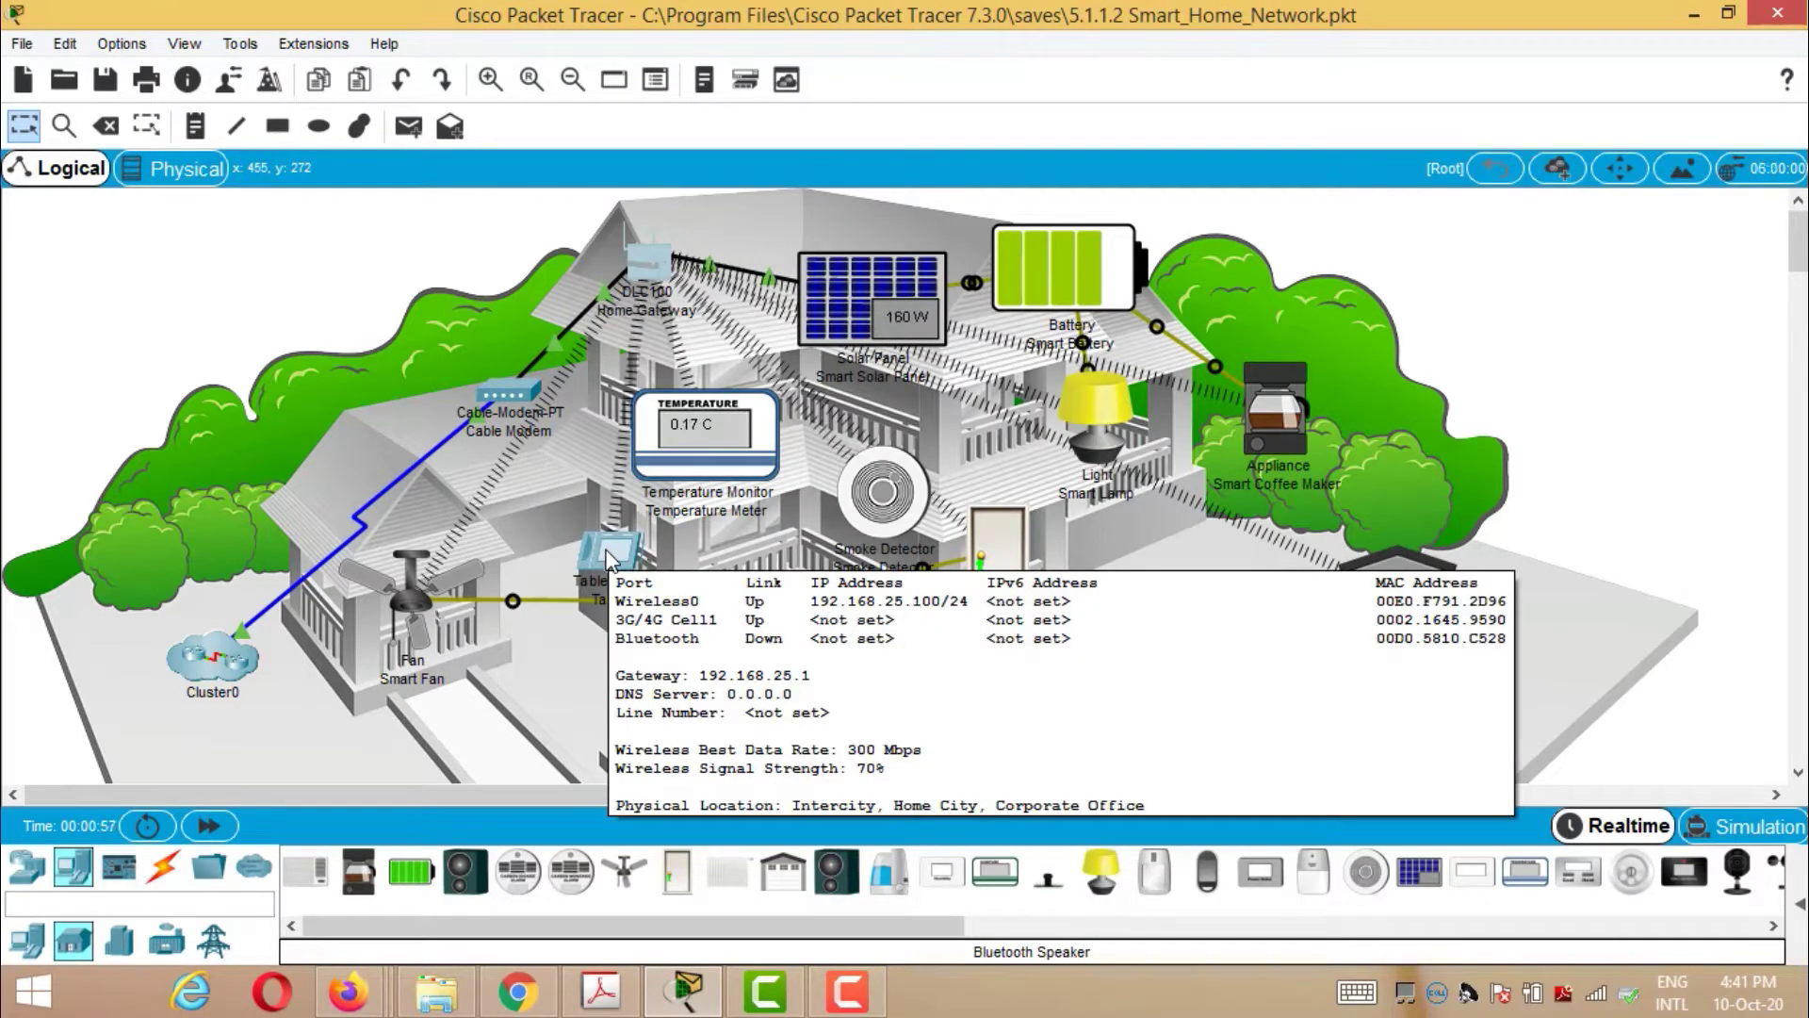
click(608, 558)
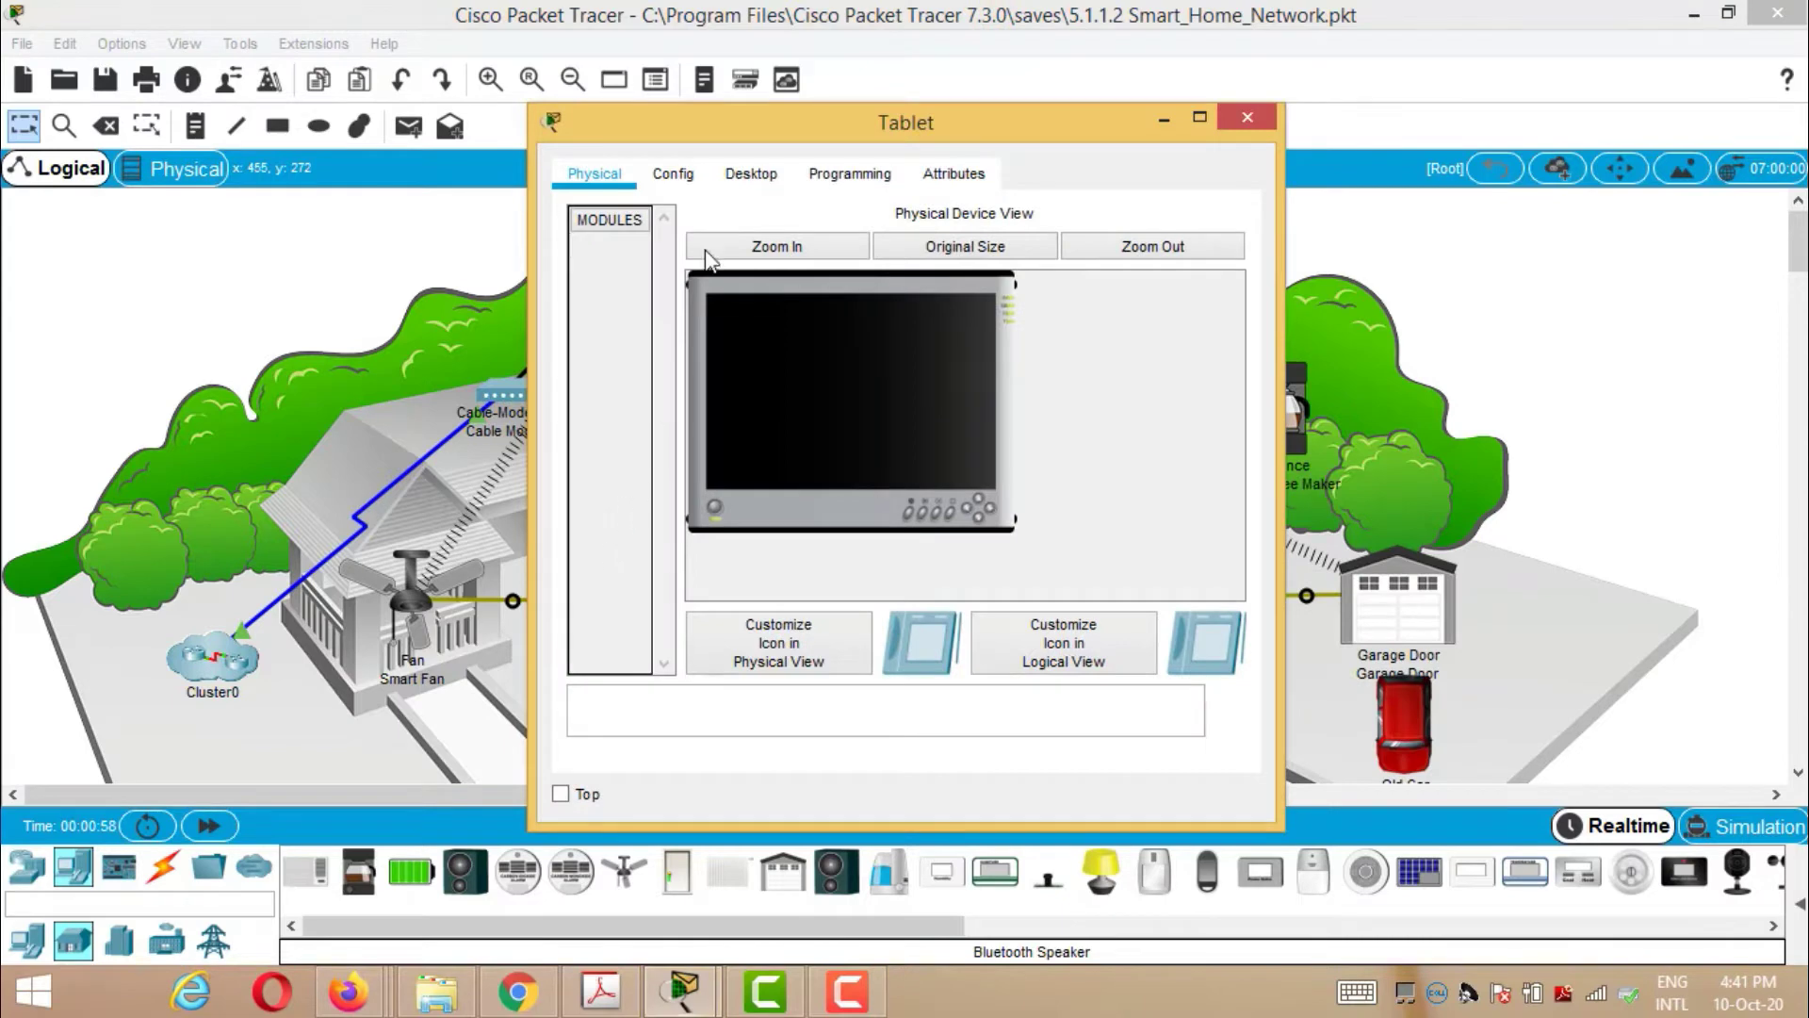
click(747, 178)
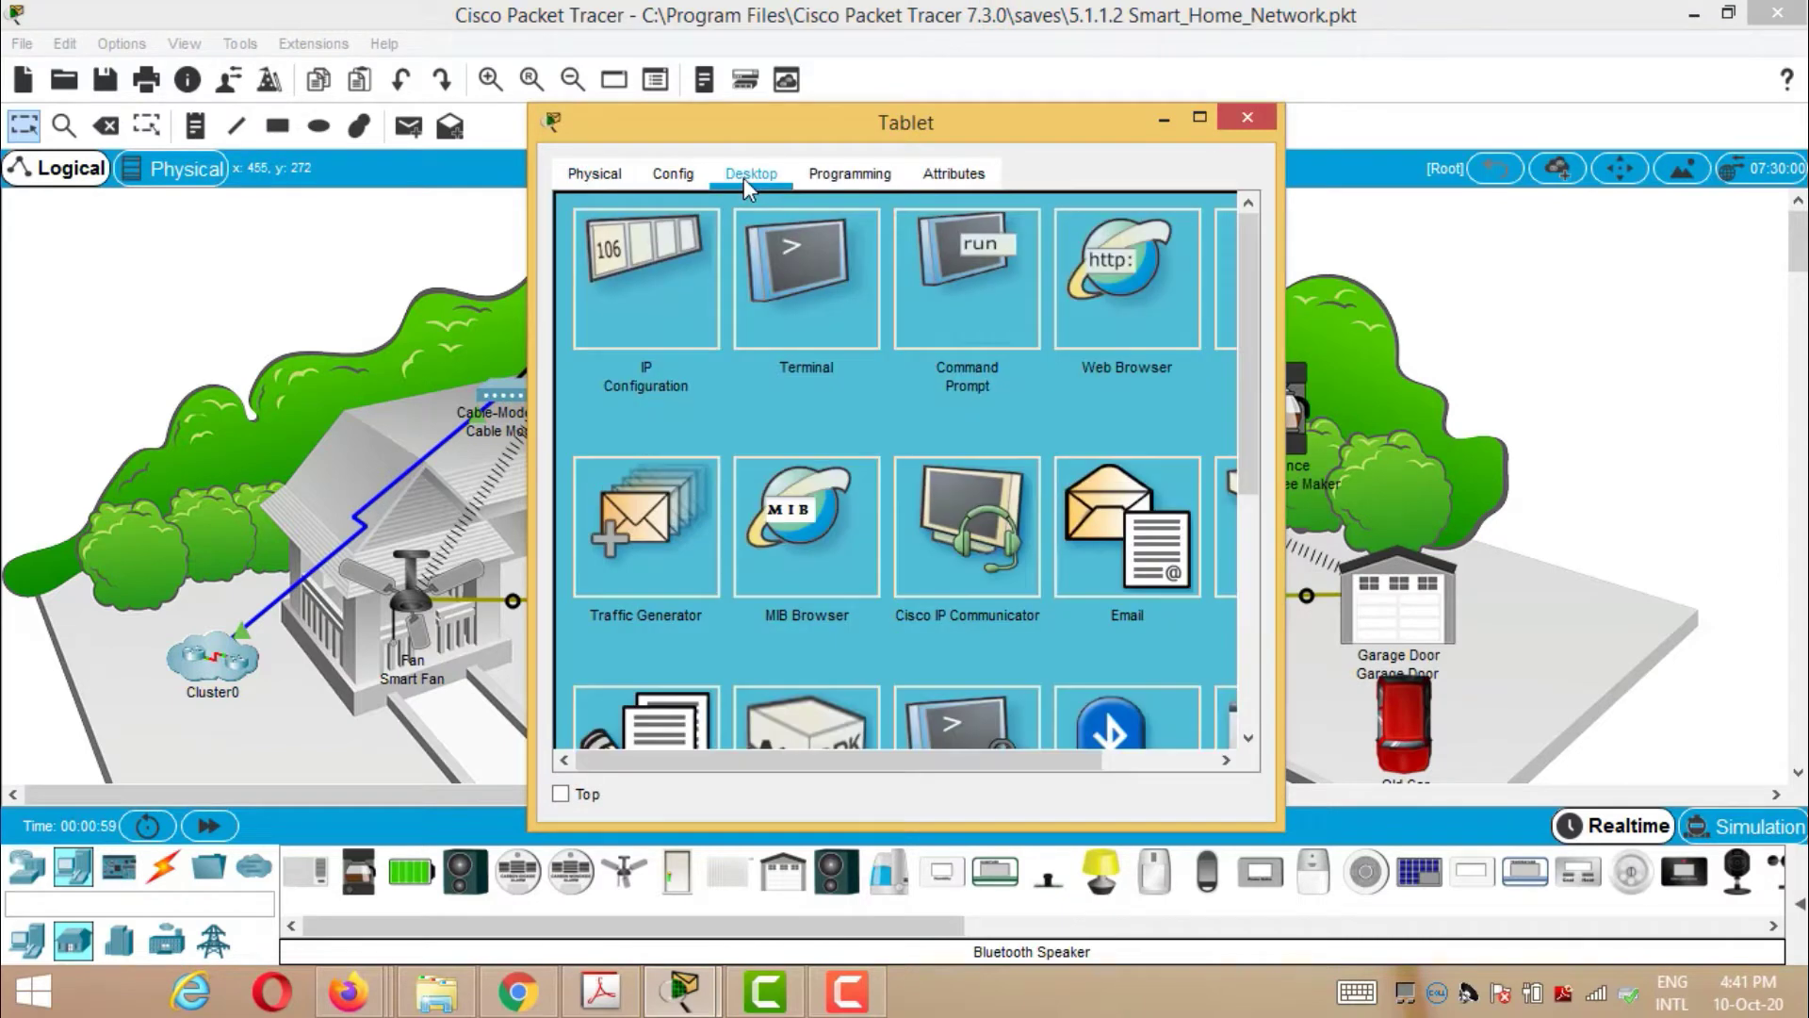
click(1118, 320)
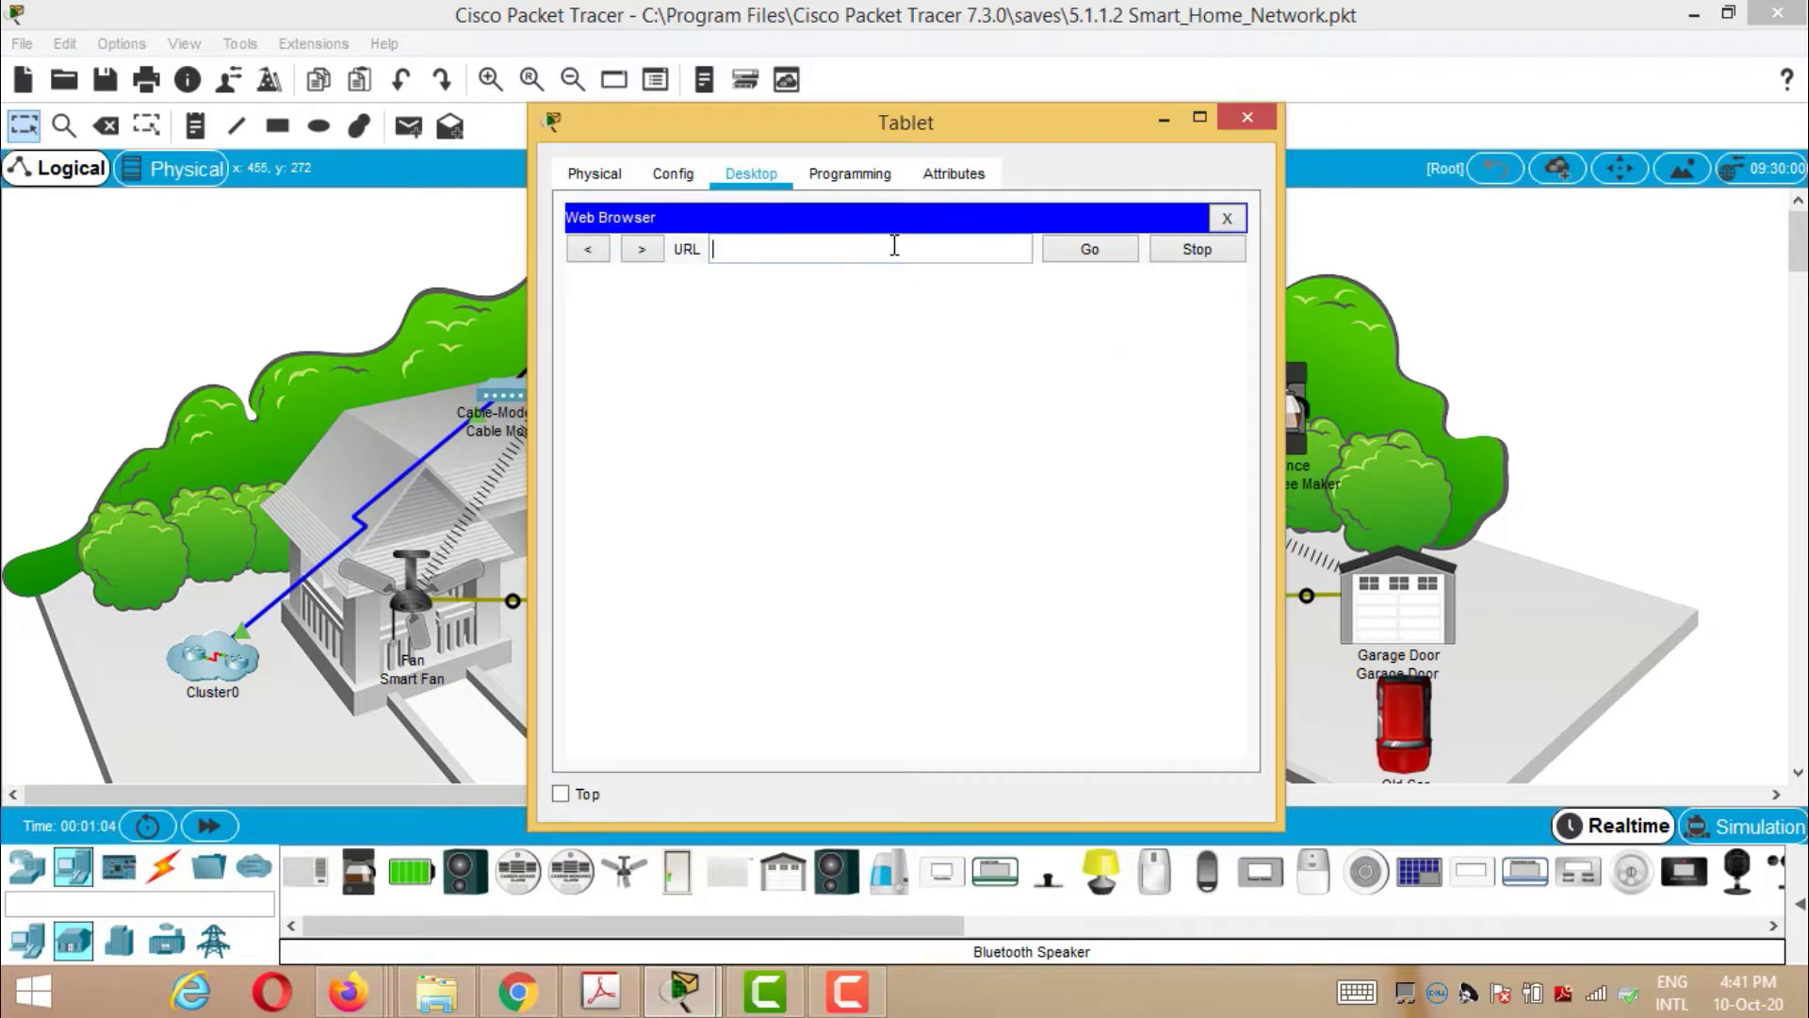
- Paste and load 192.168.25.1, then submit the gateway's username and password
right_click(894, 245)
click(952, 388)
click(1086, 257)
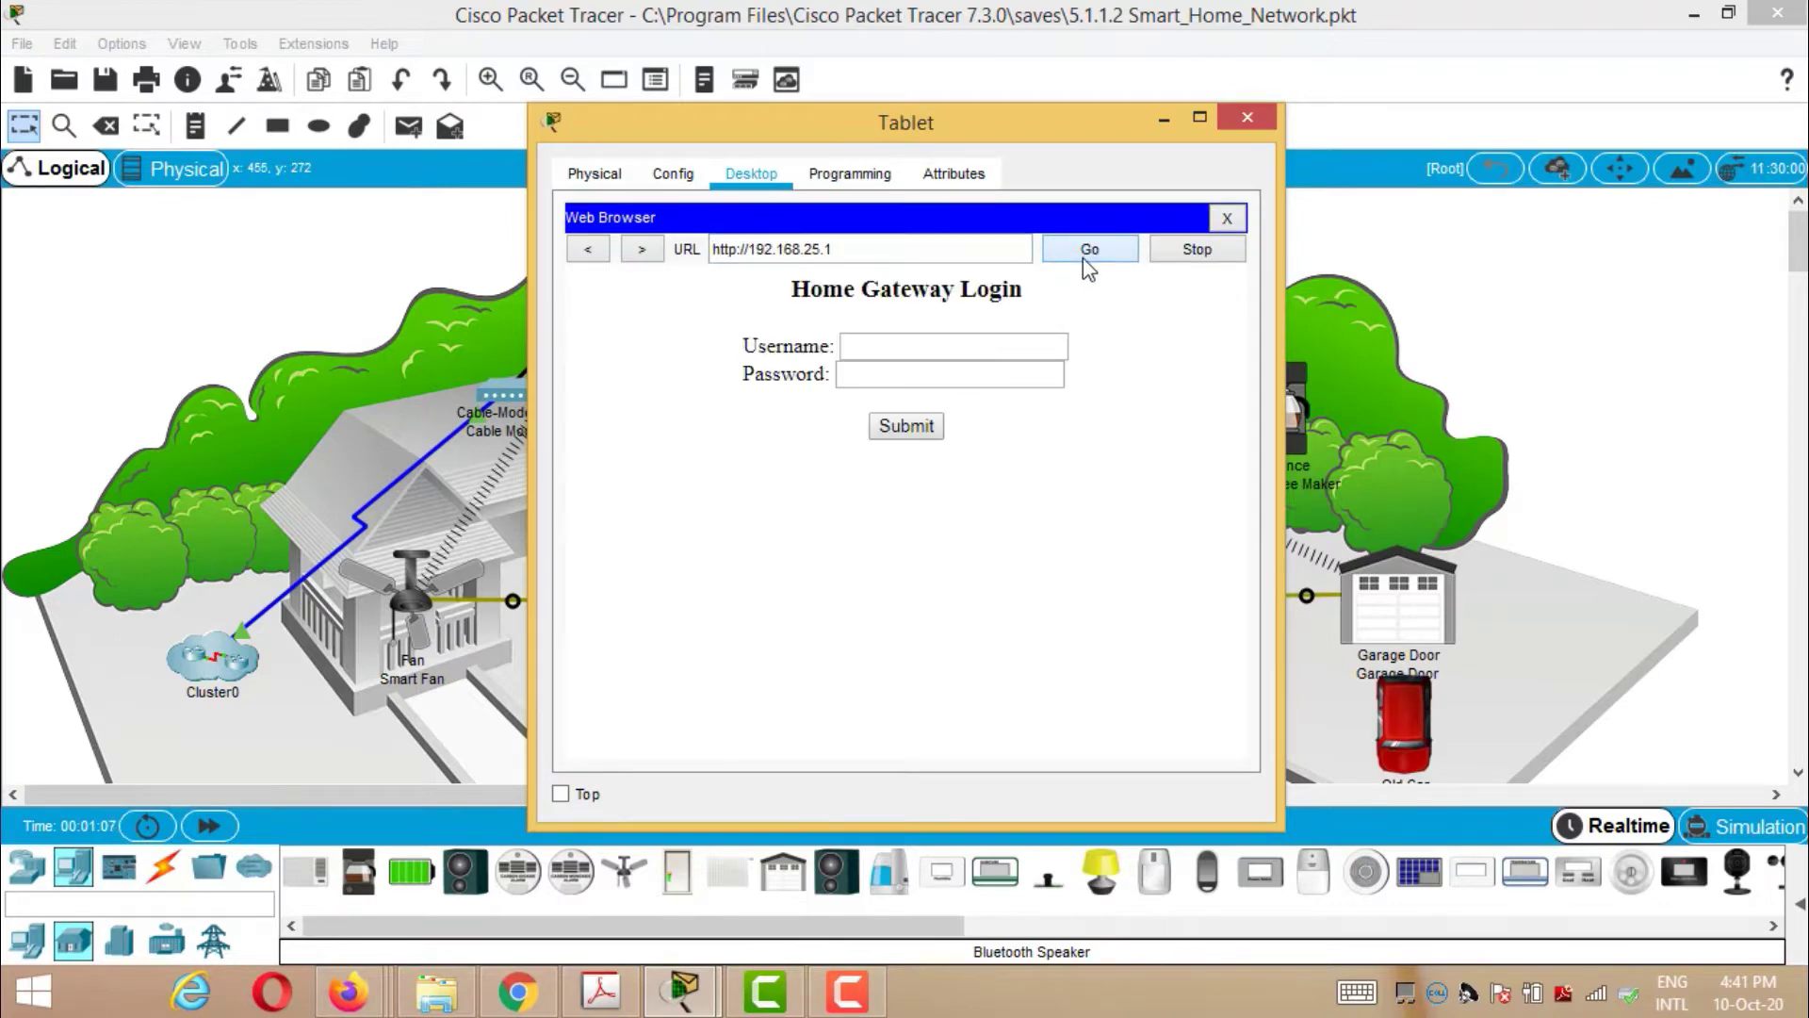
click(951, 347)
click(915, 368)
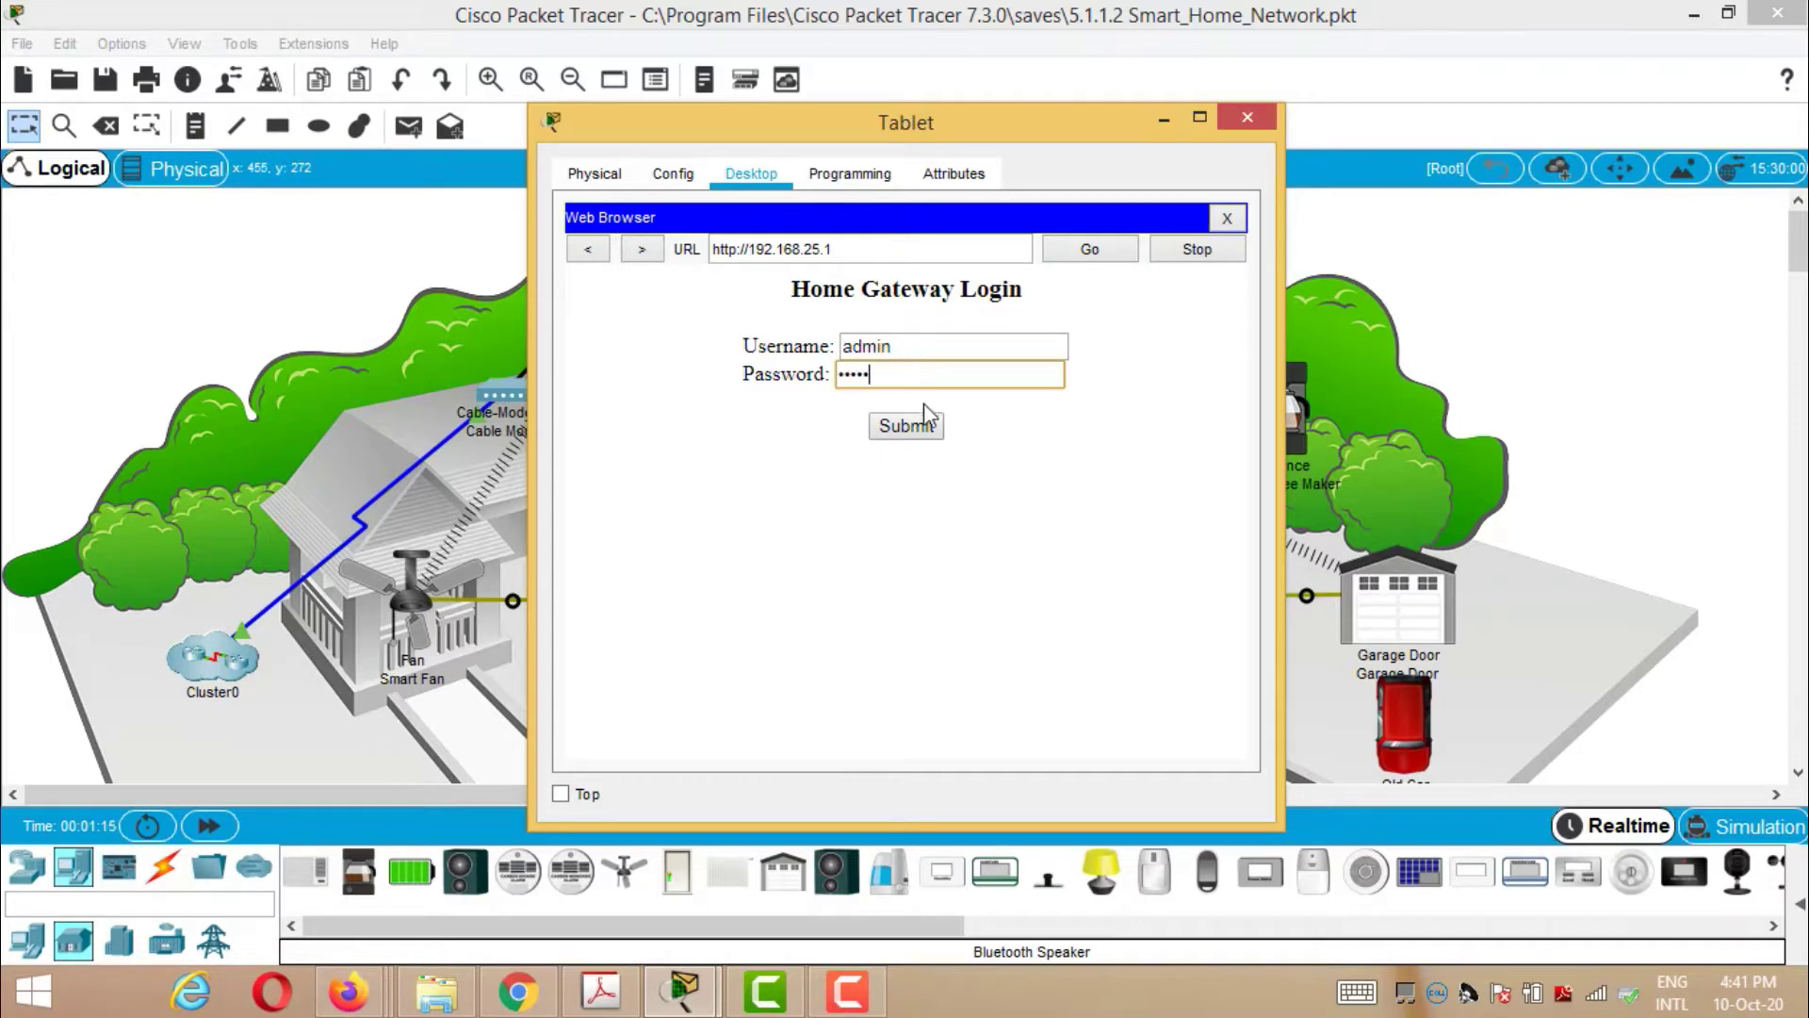
click(906, 427)
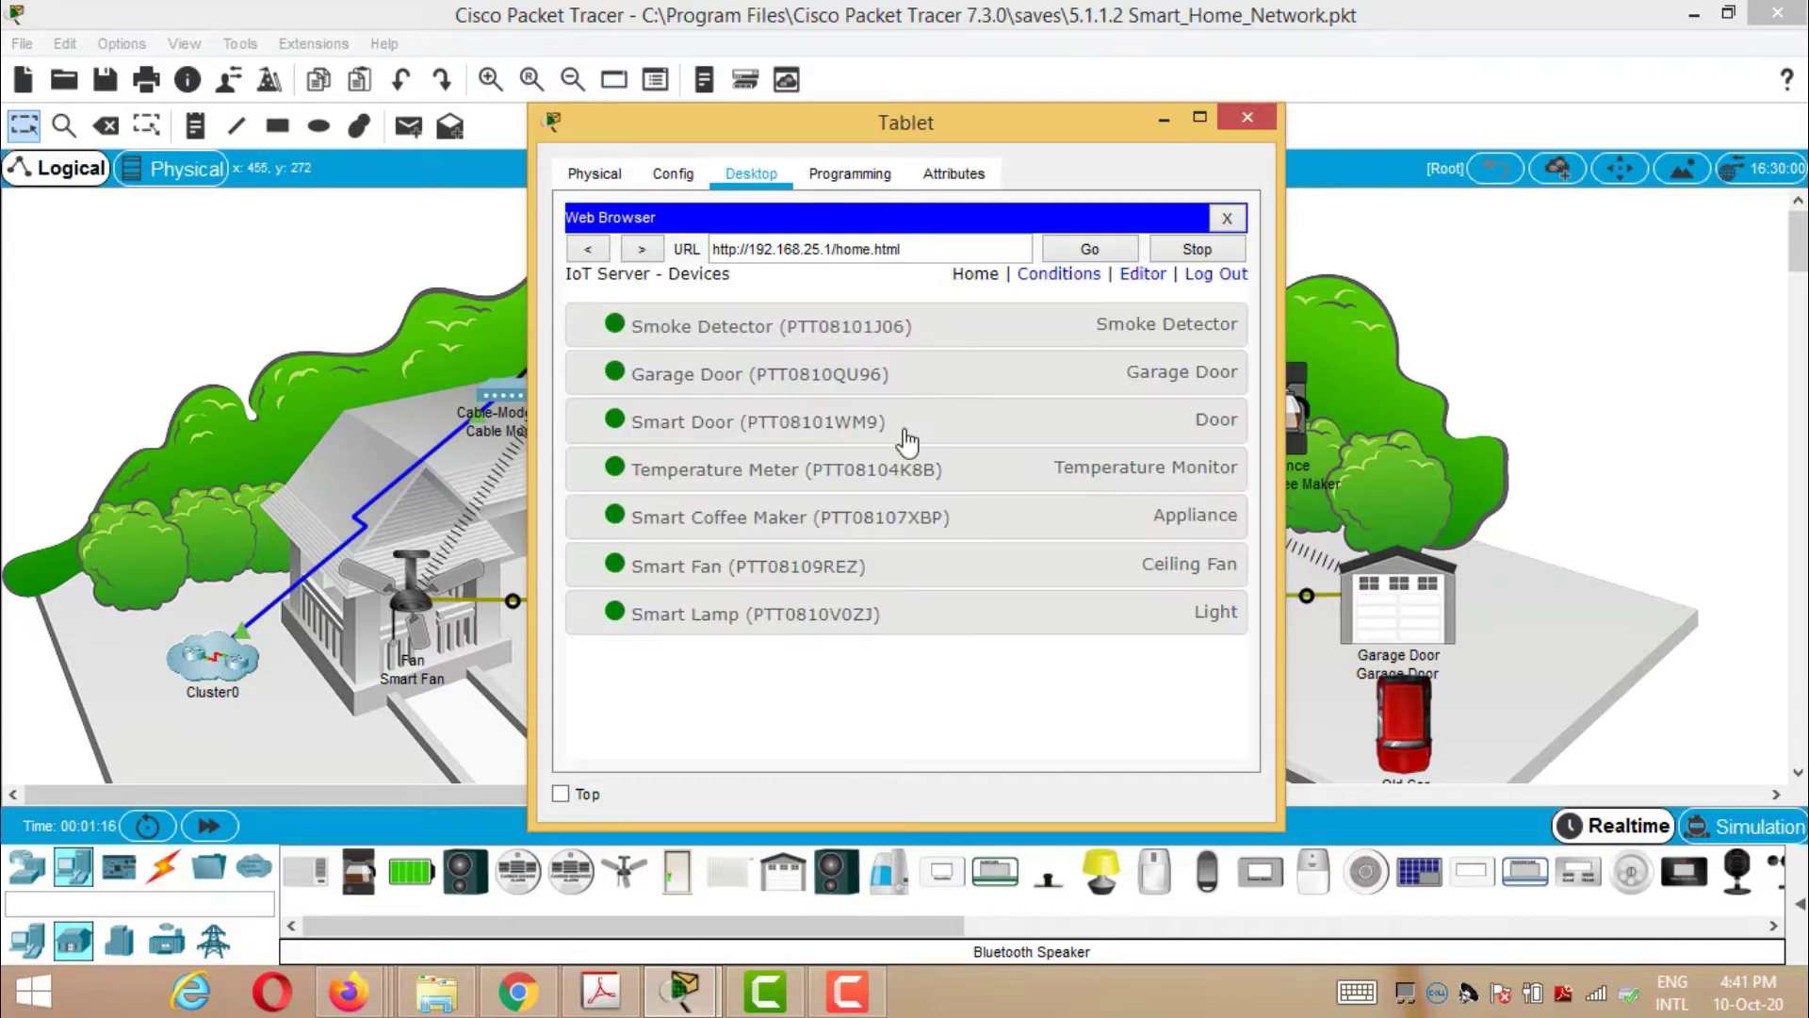
- Expand the Smoke Detector, Garage Door, Smart Door and Temperature Meter entries to view their status
click(684, 330)
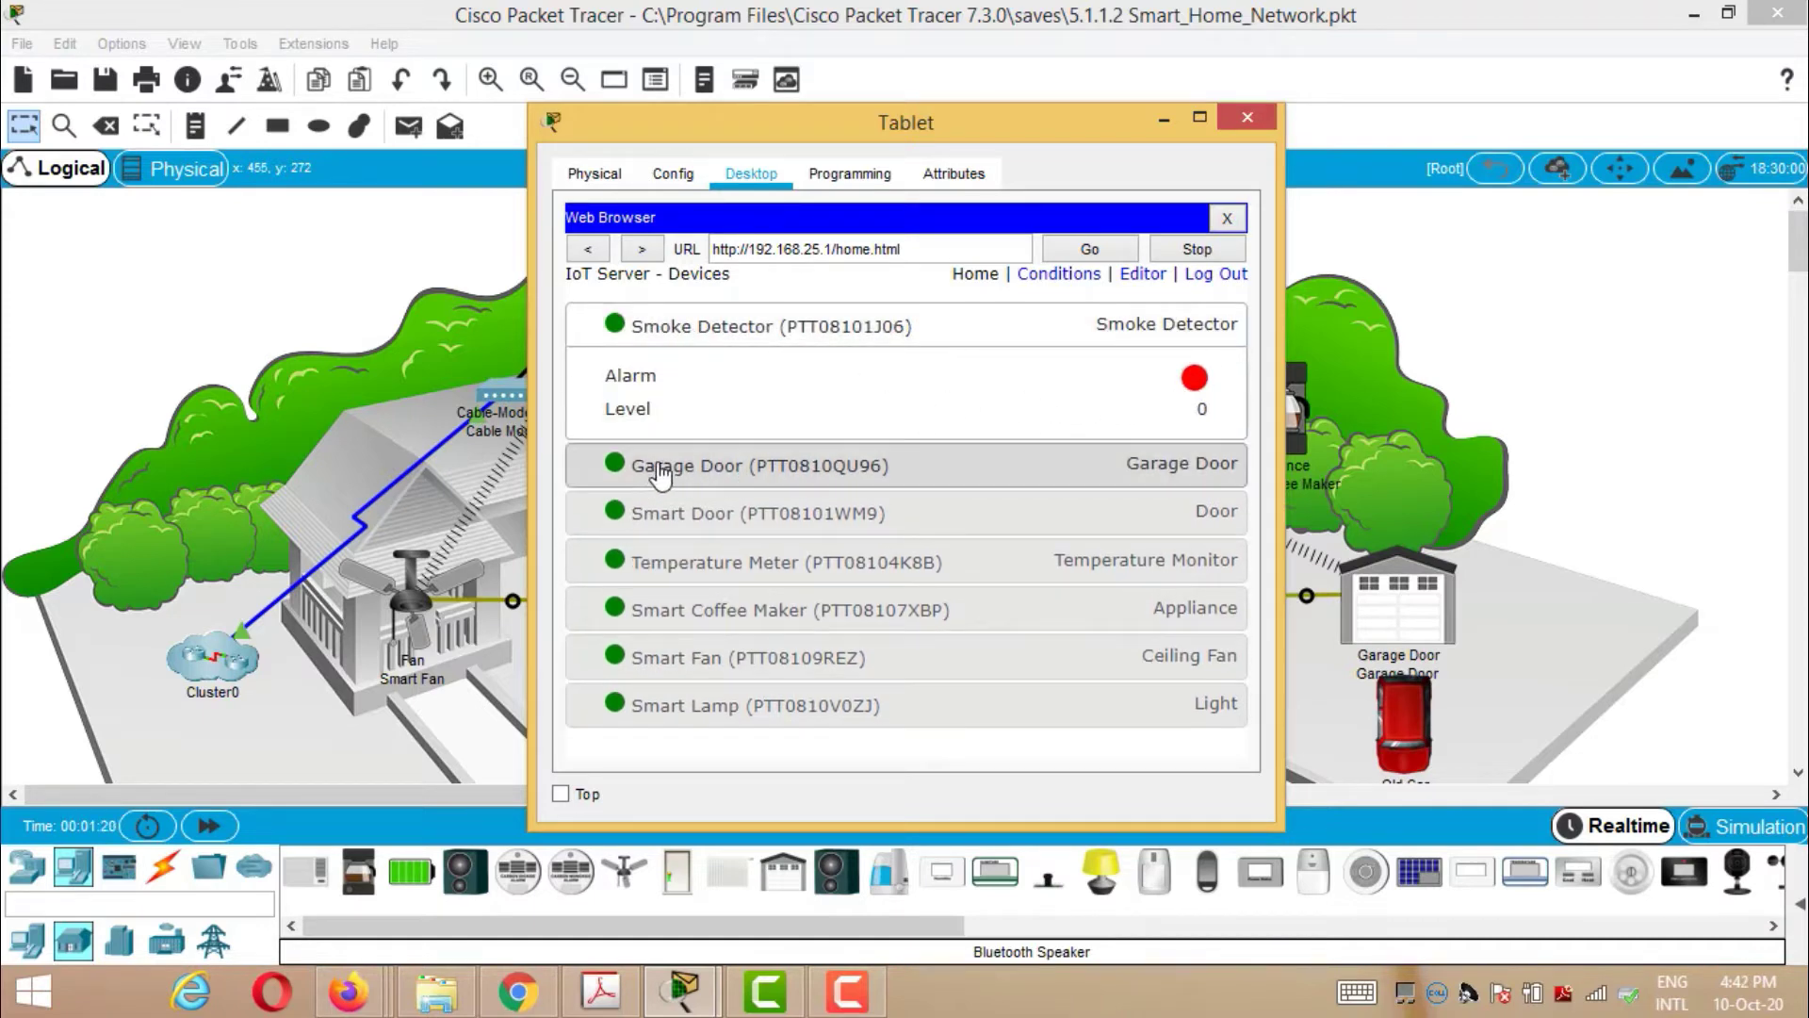
click(660, 468)
scroll(1010, 412, down, 1)
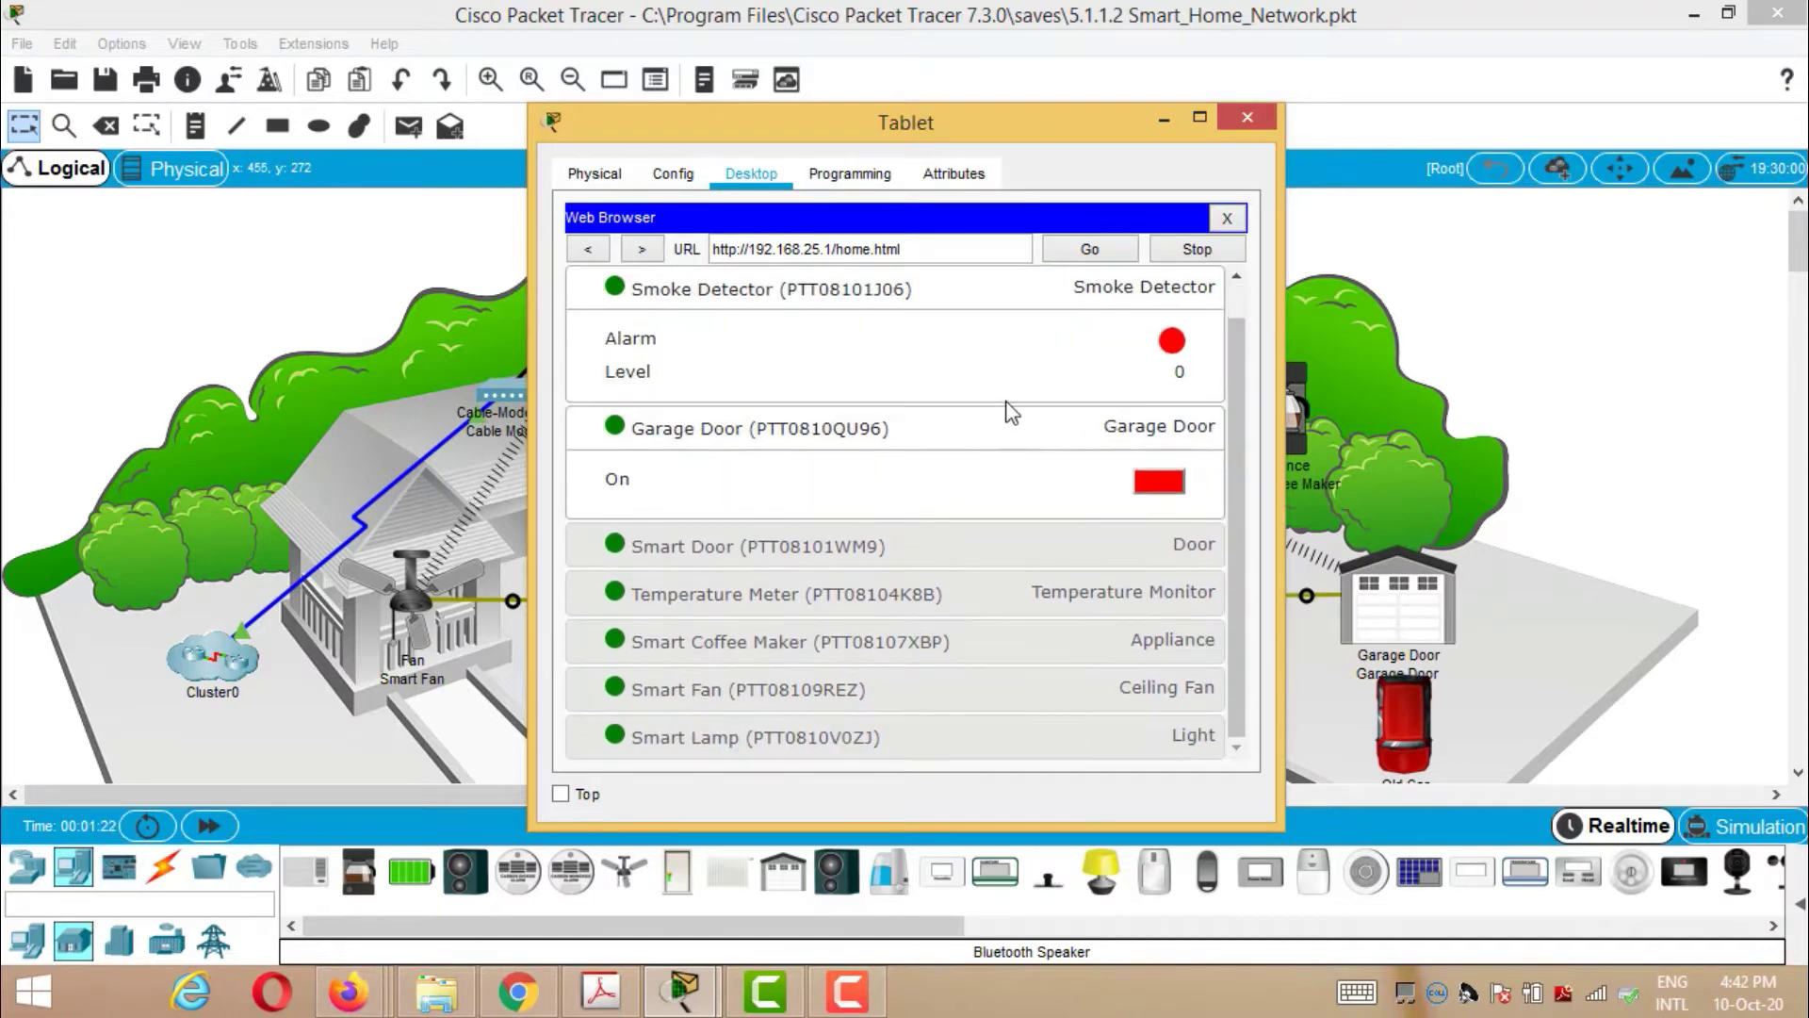
click(714, 554)
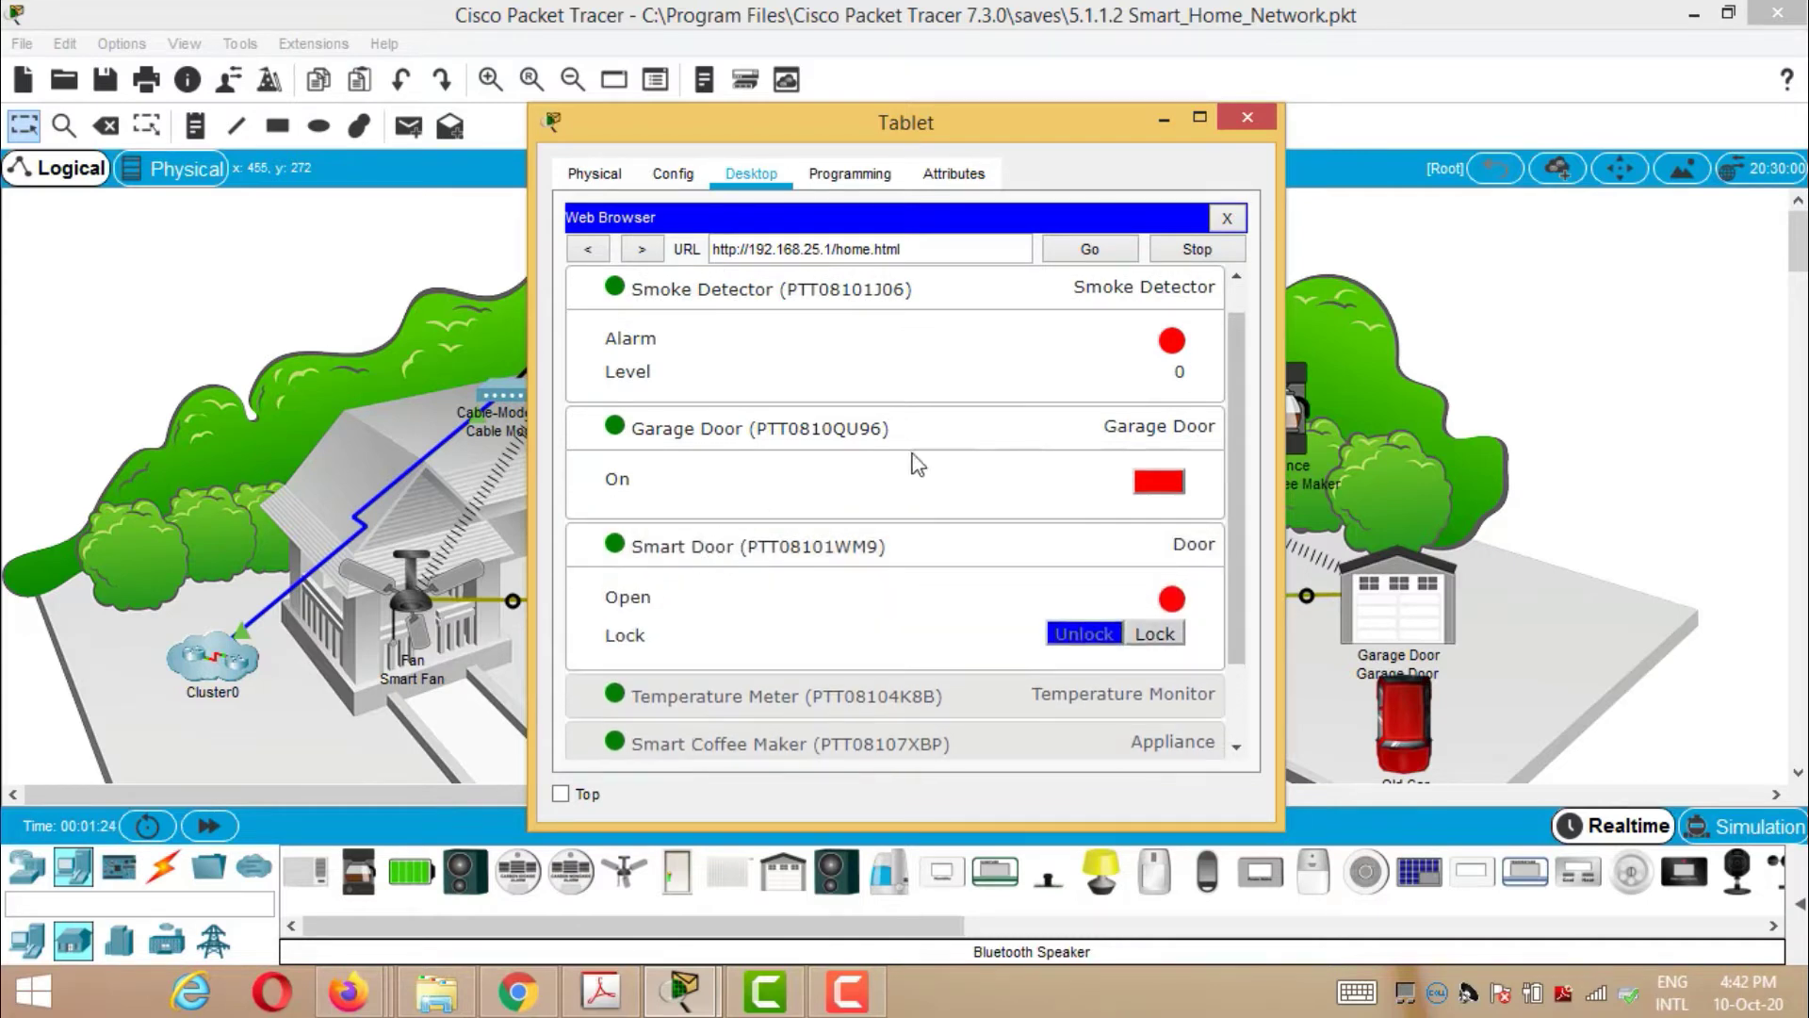
scroll(914, 462, down, 2)
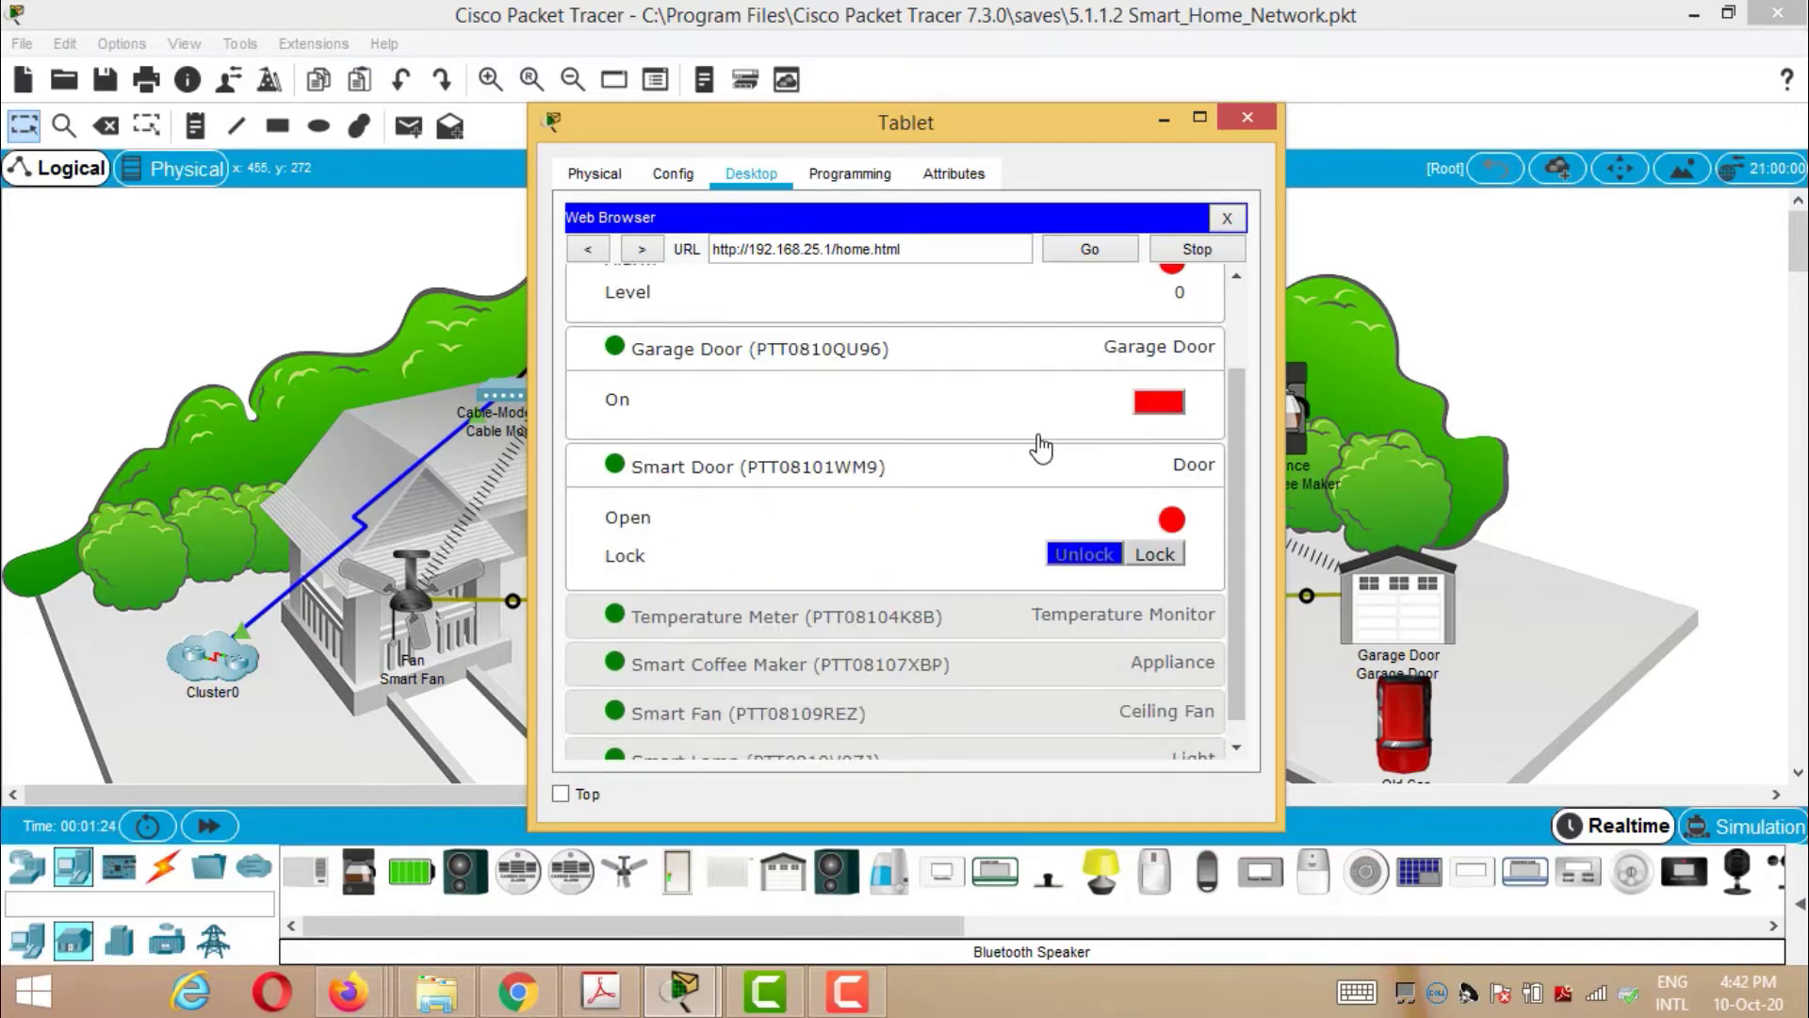
click(751, 623)
- Expand the Smart Coffee Maker, Smart Fan and Smart Lamp entries, then close the Tablet
scroll(916, 476, down, 2)
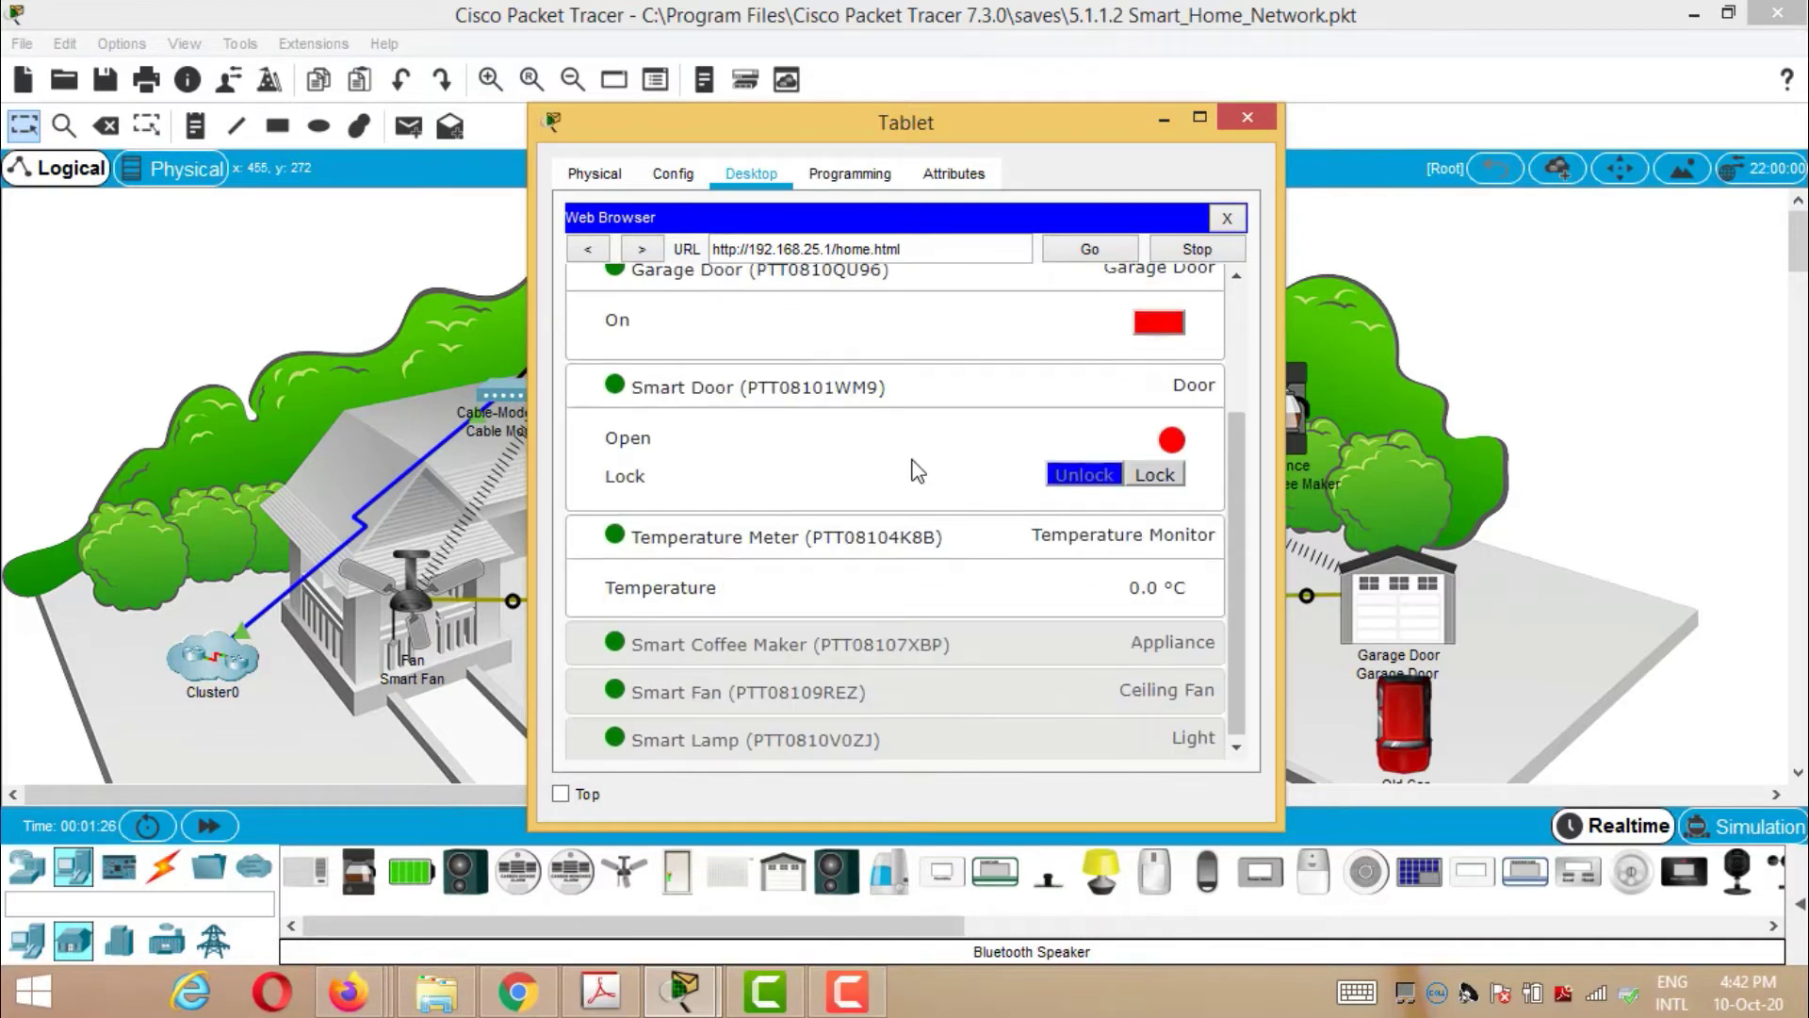
click(773, 651)
scroll(956, 518, down, 2)
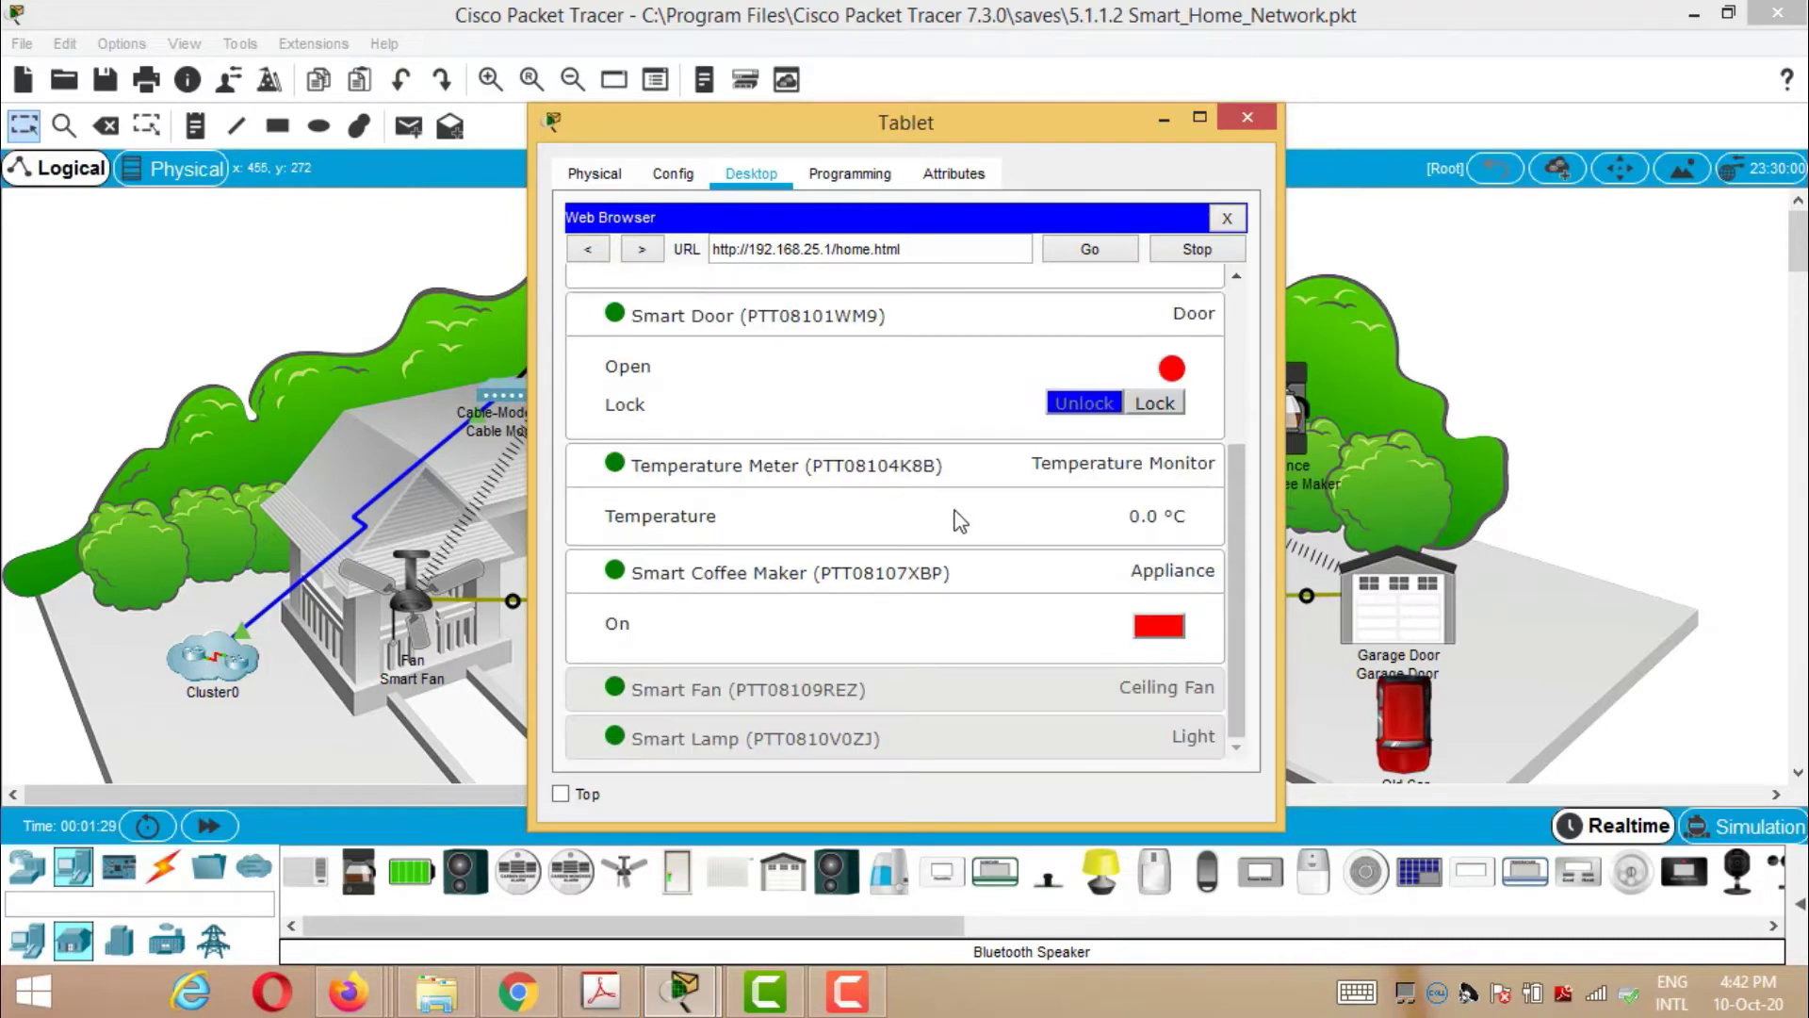
click(741, 699)
scroll(1047, 510, down, 2)
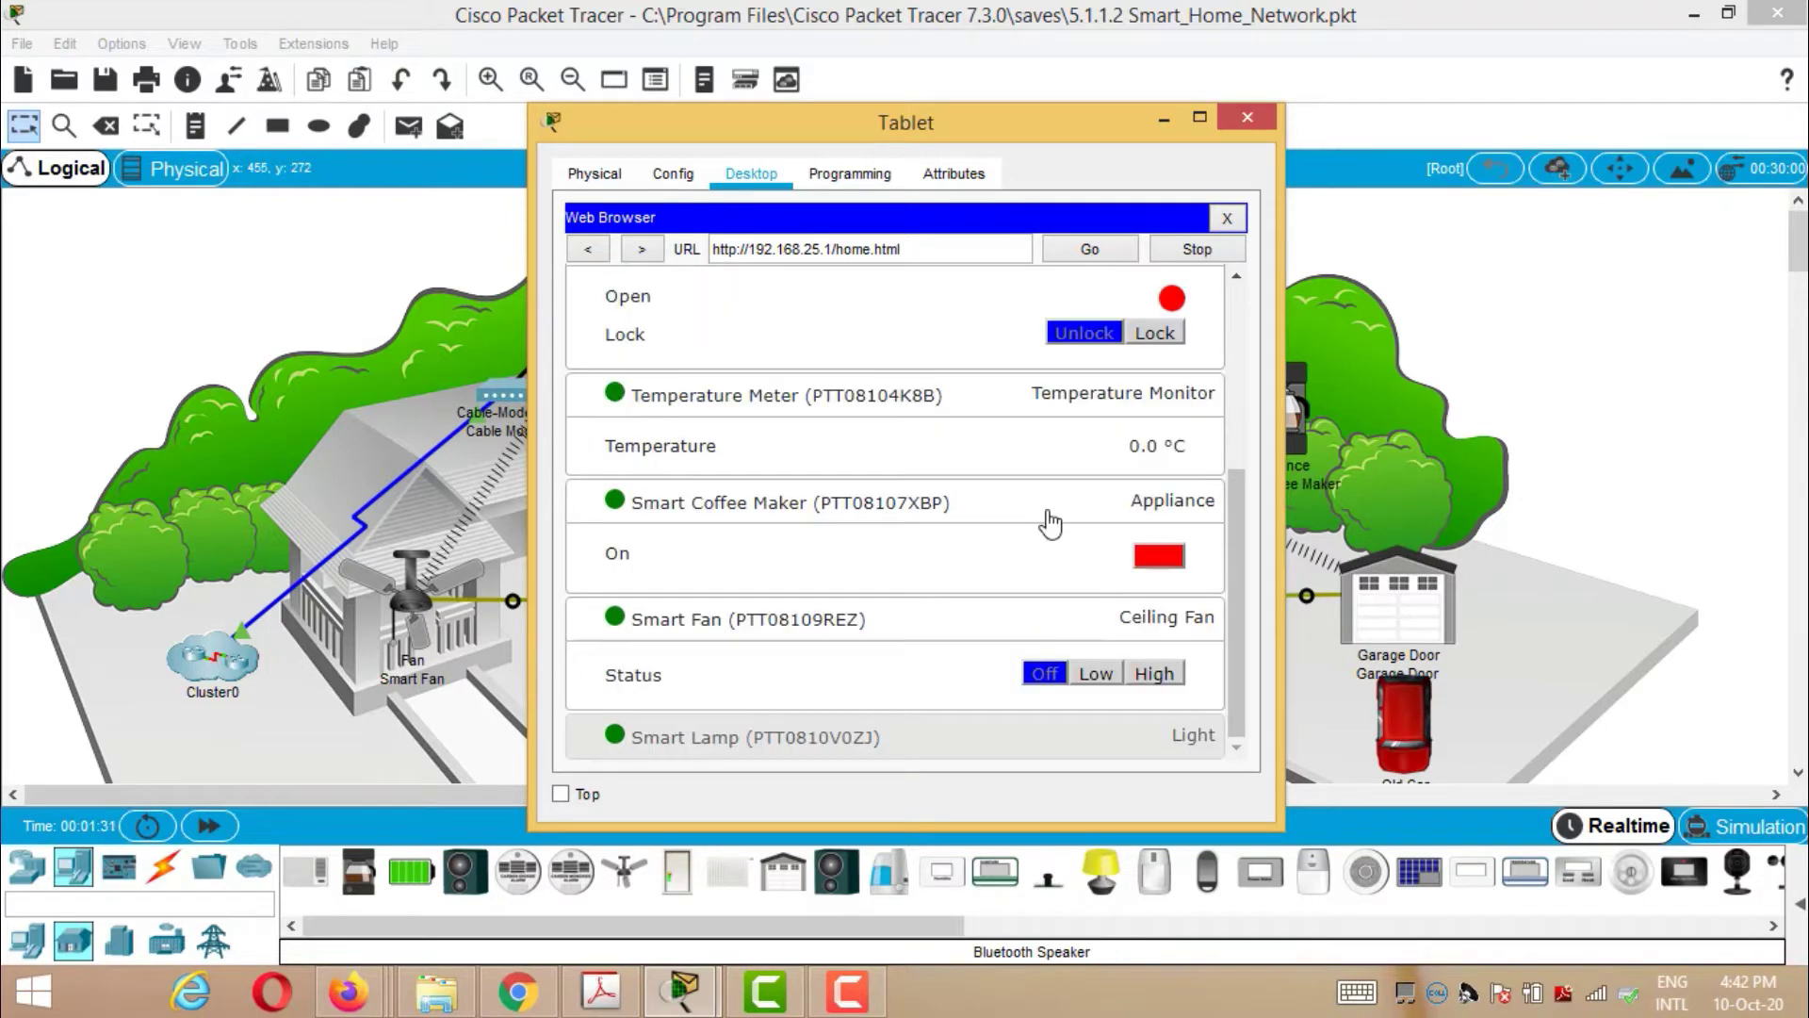
click(743, 742)
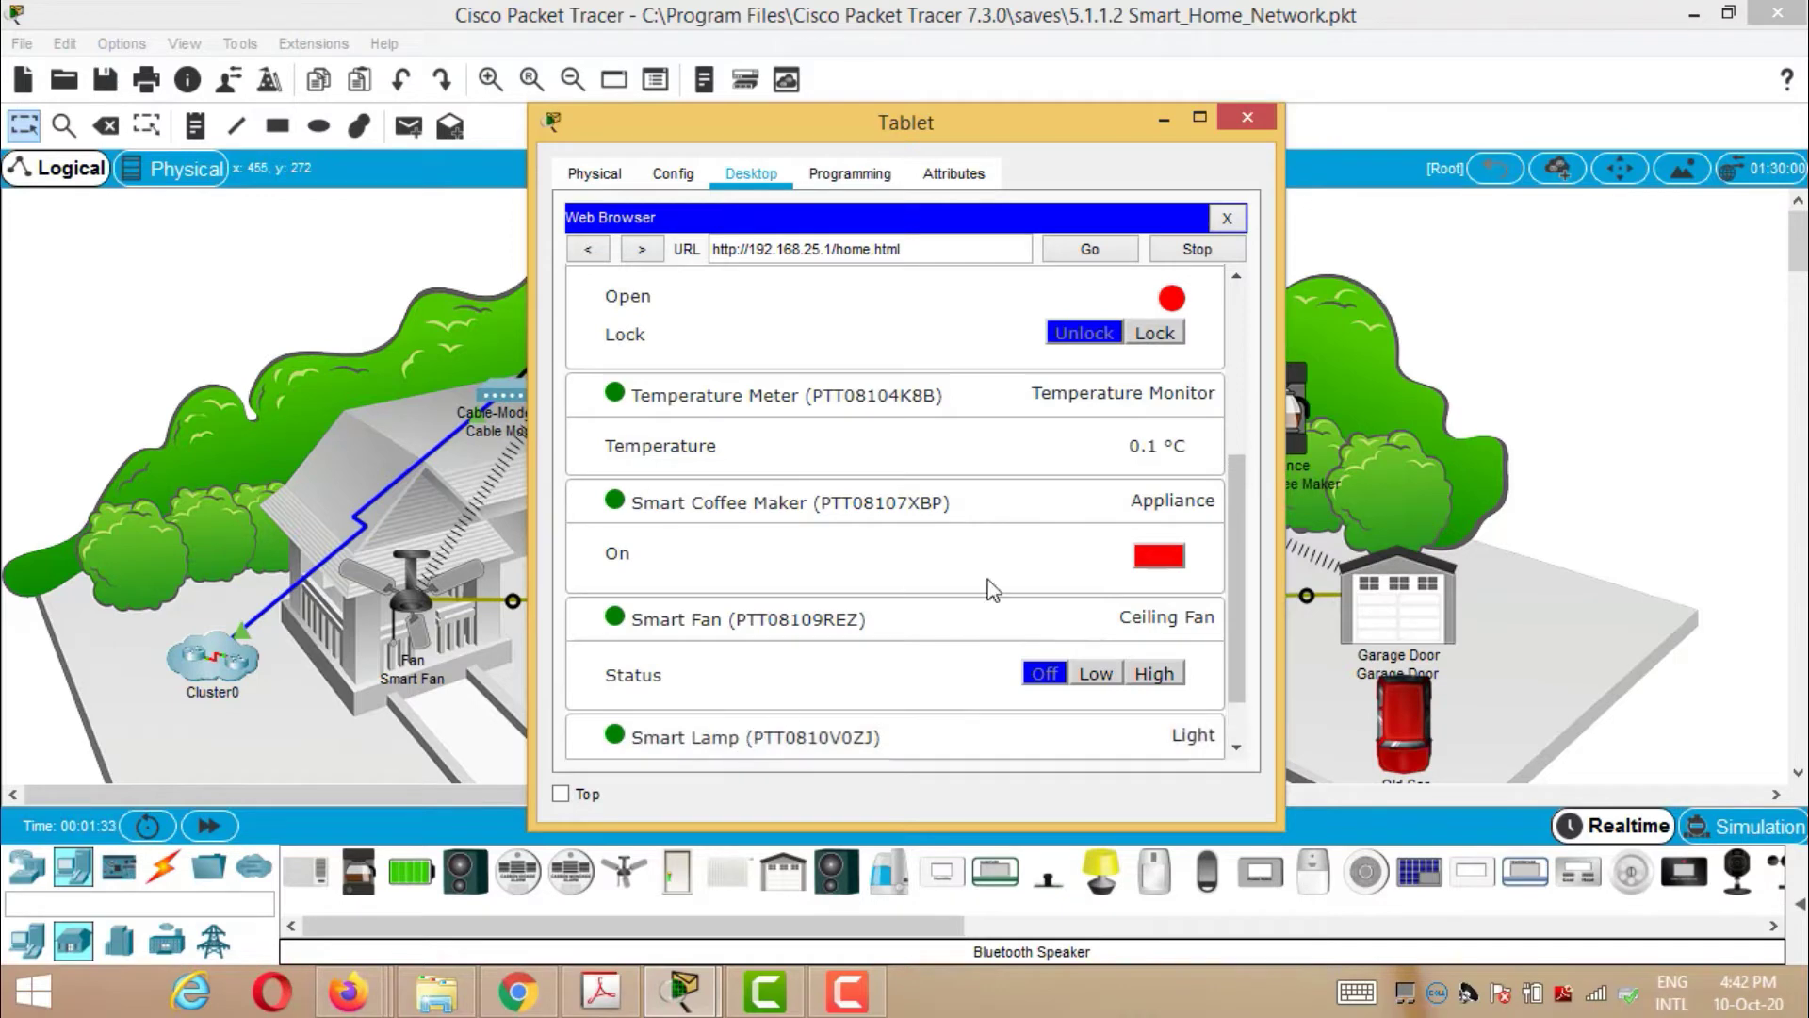
scroll(1022, 563, down, 2)
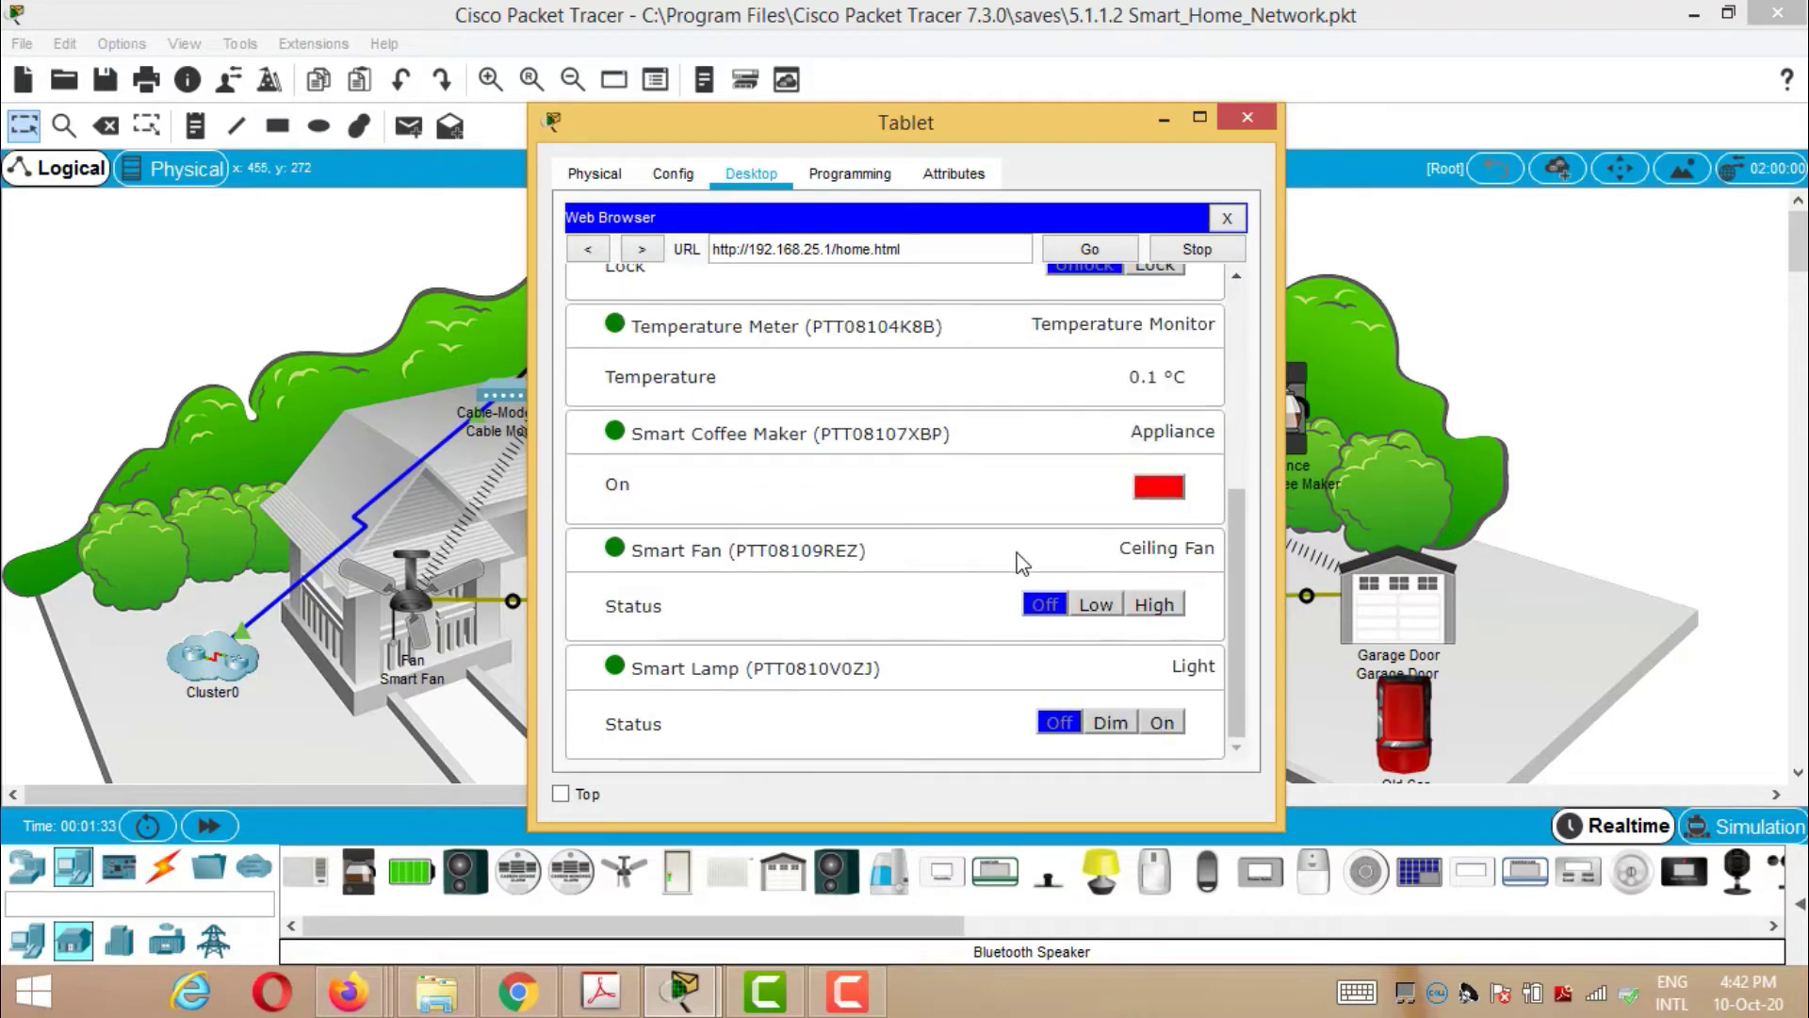
click(1247, 117)
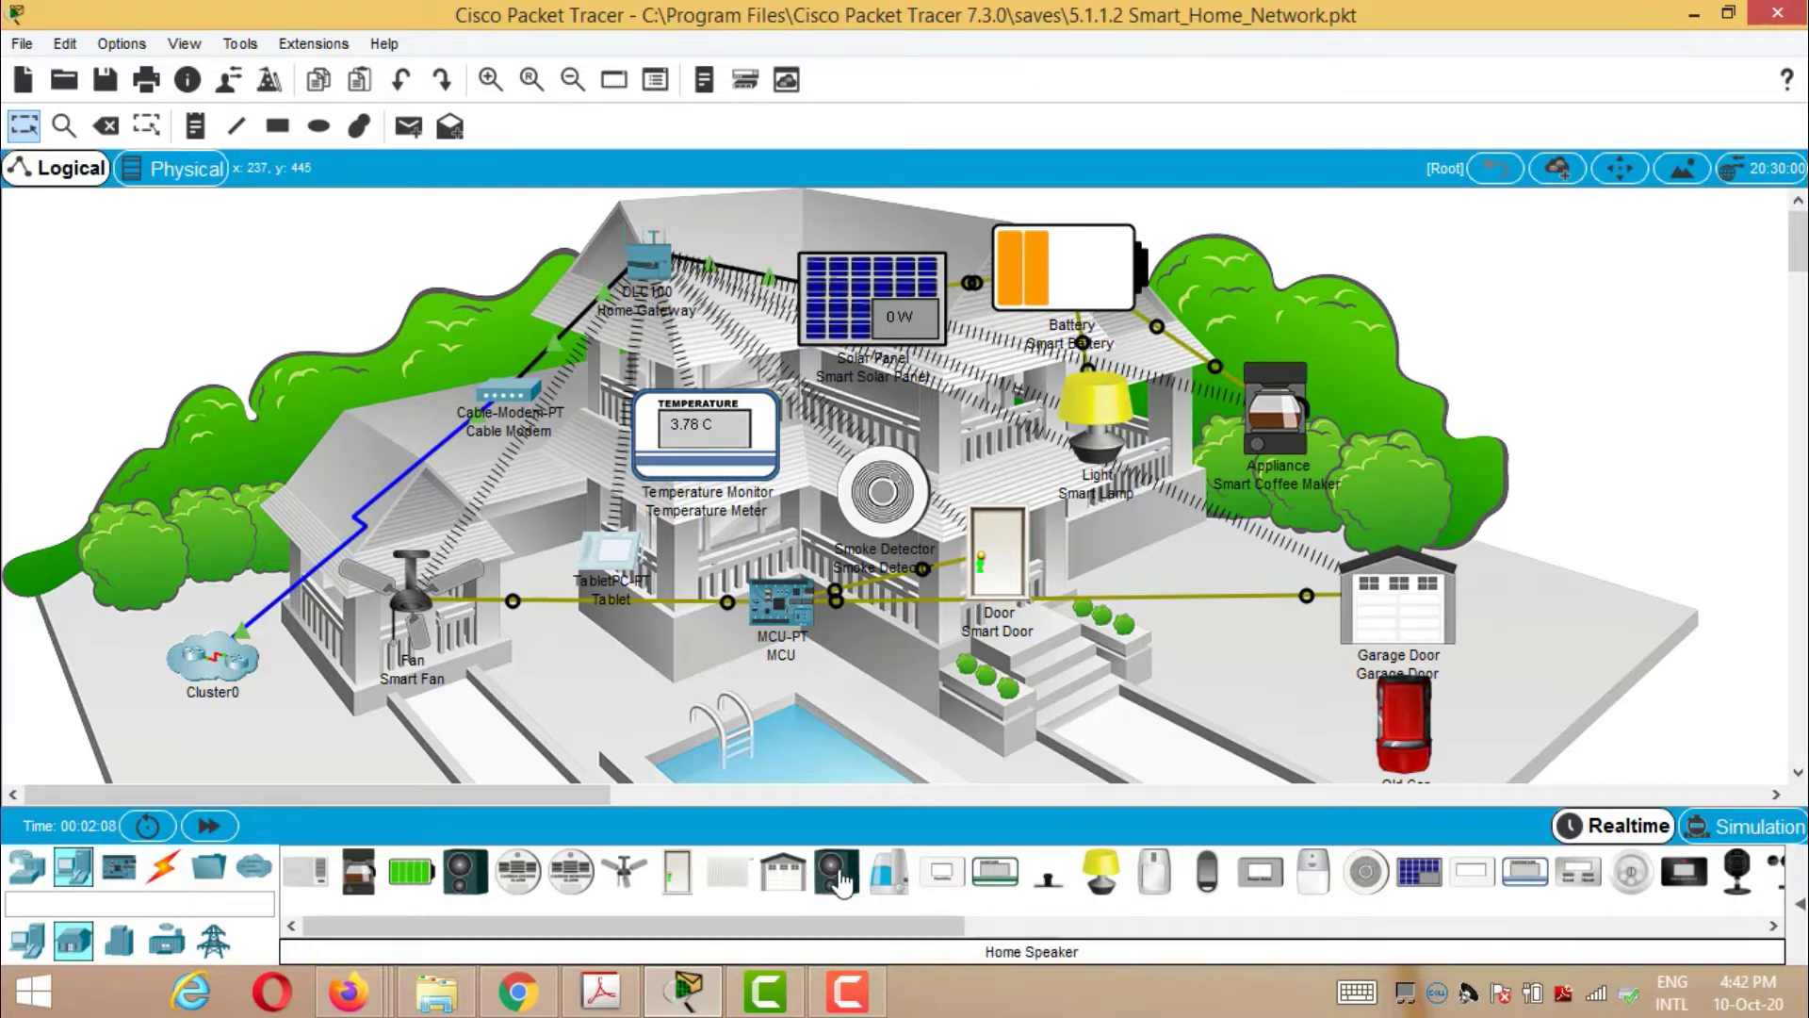
drag(959, 931, 1133, 917)
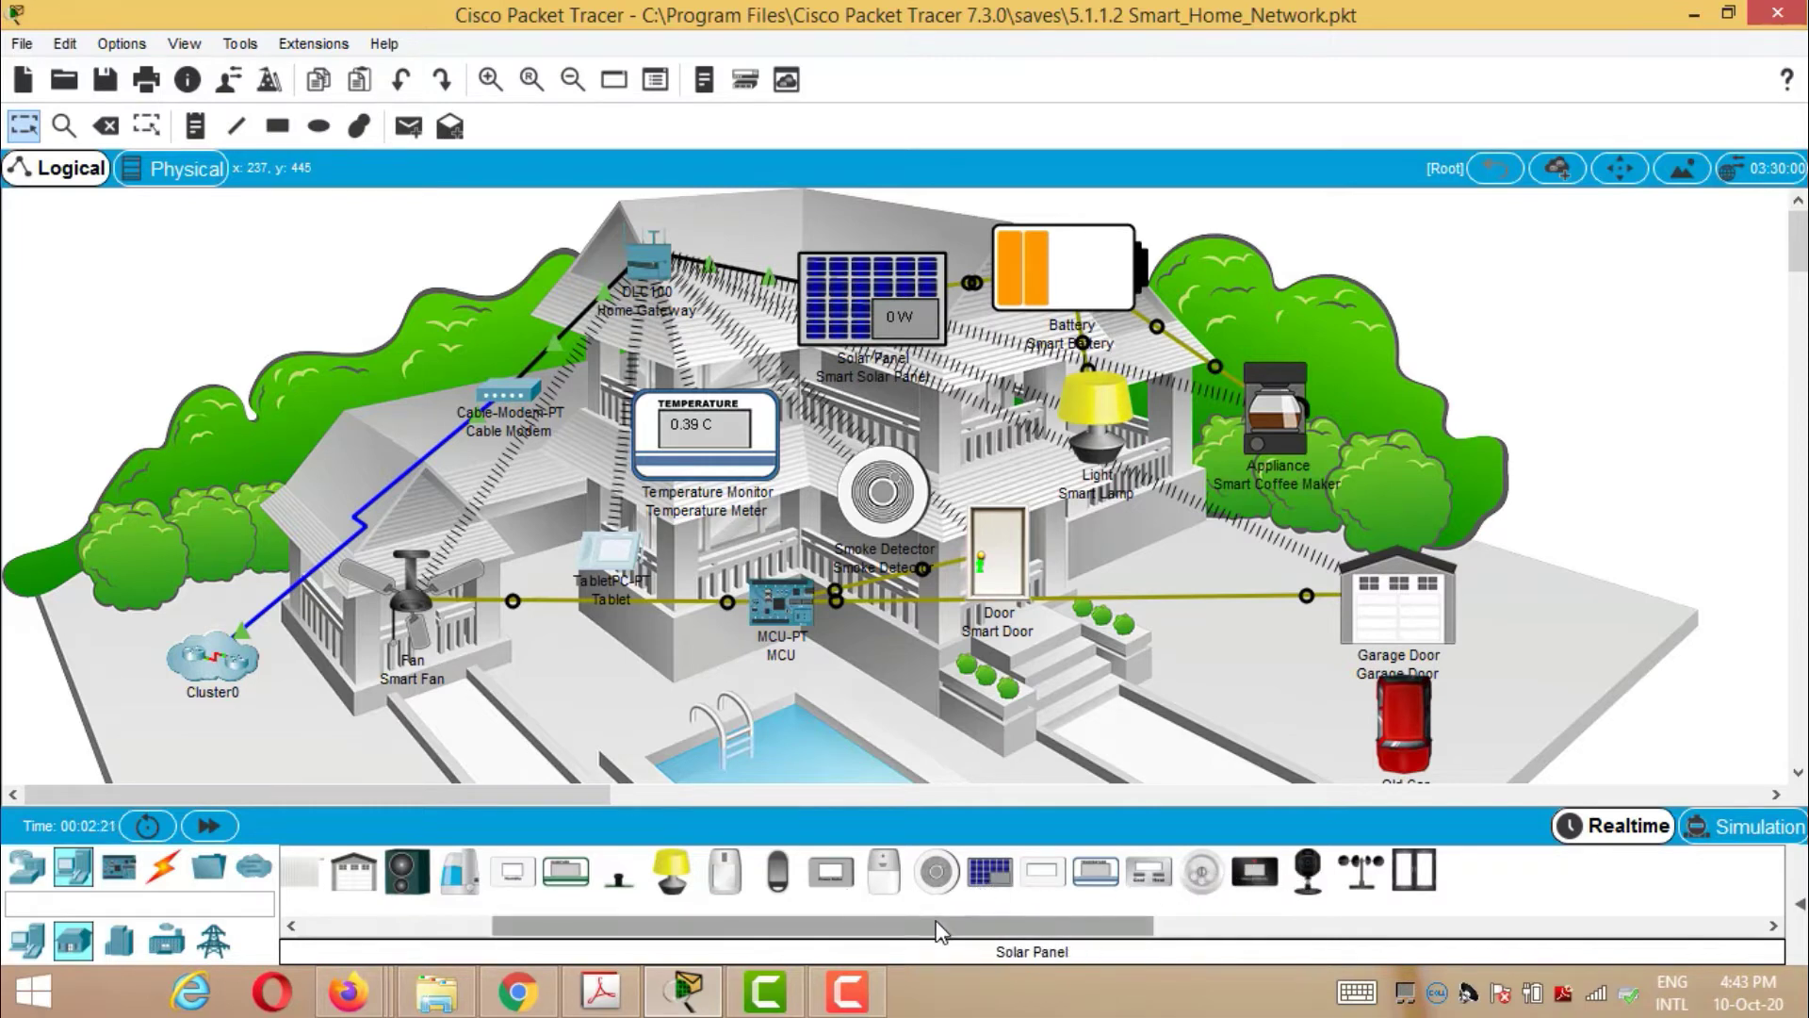
drag(942, 928, 842, 930)
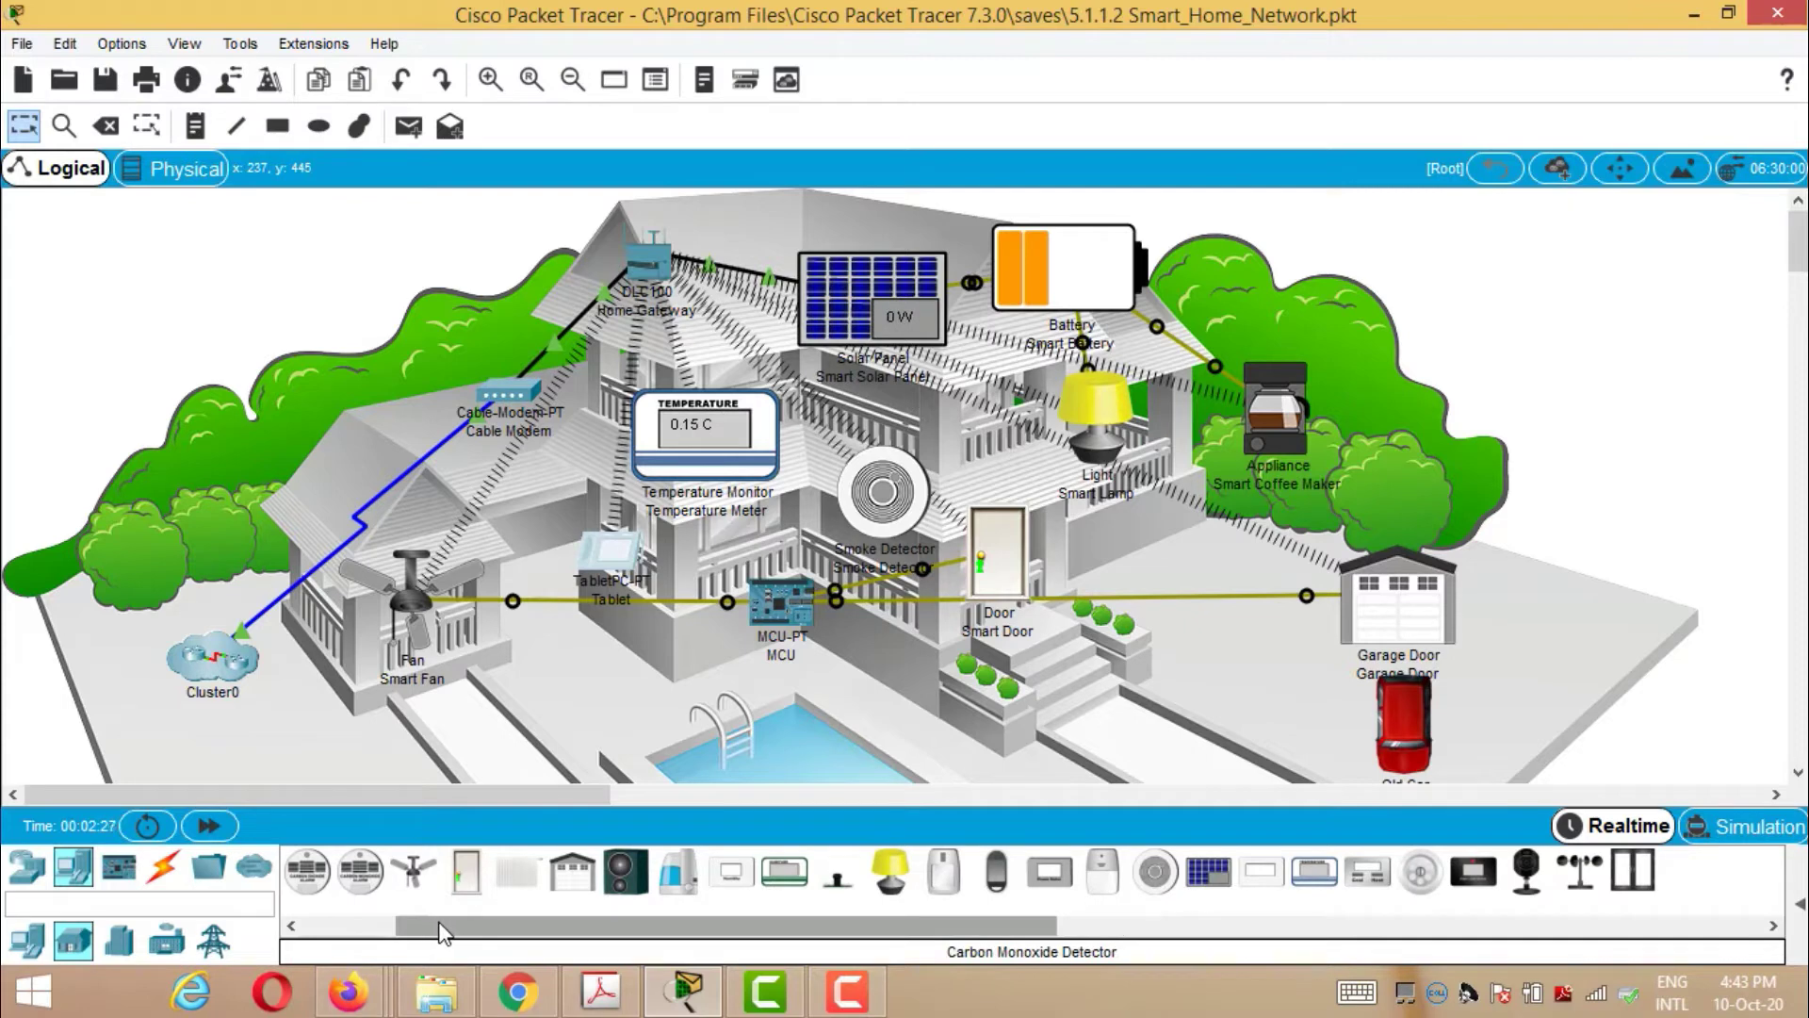
drag(429, 933, 329, 908)
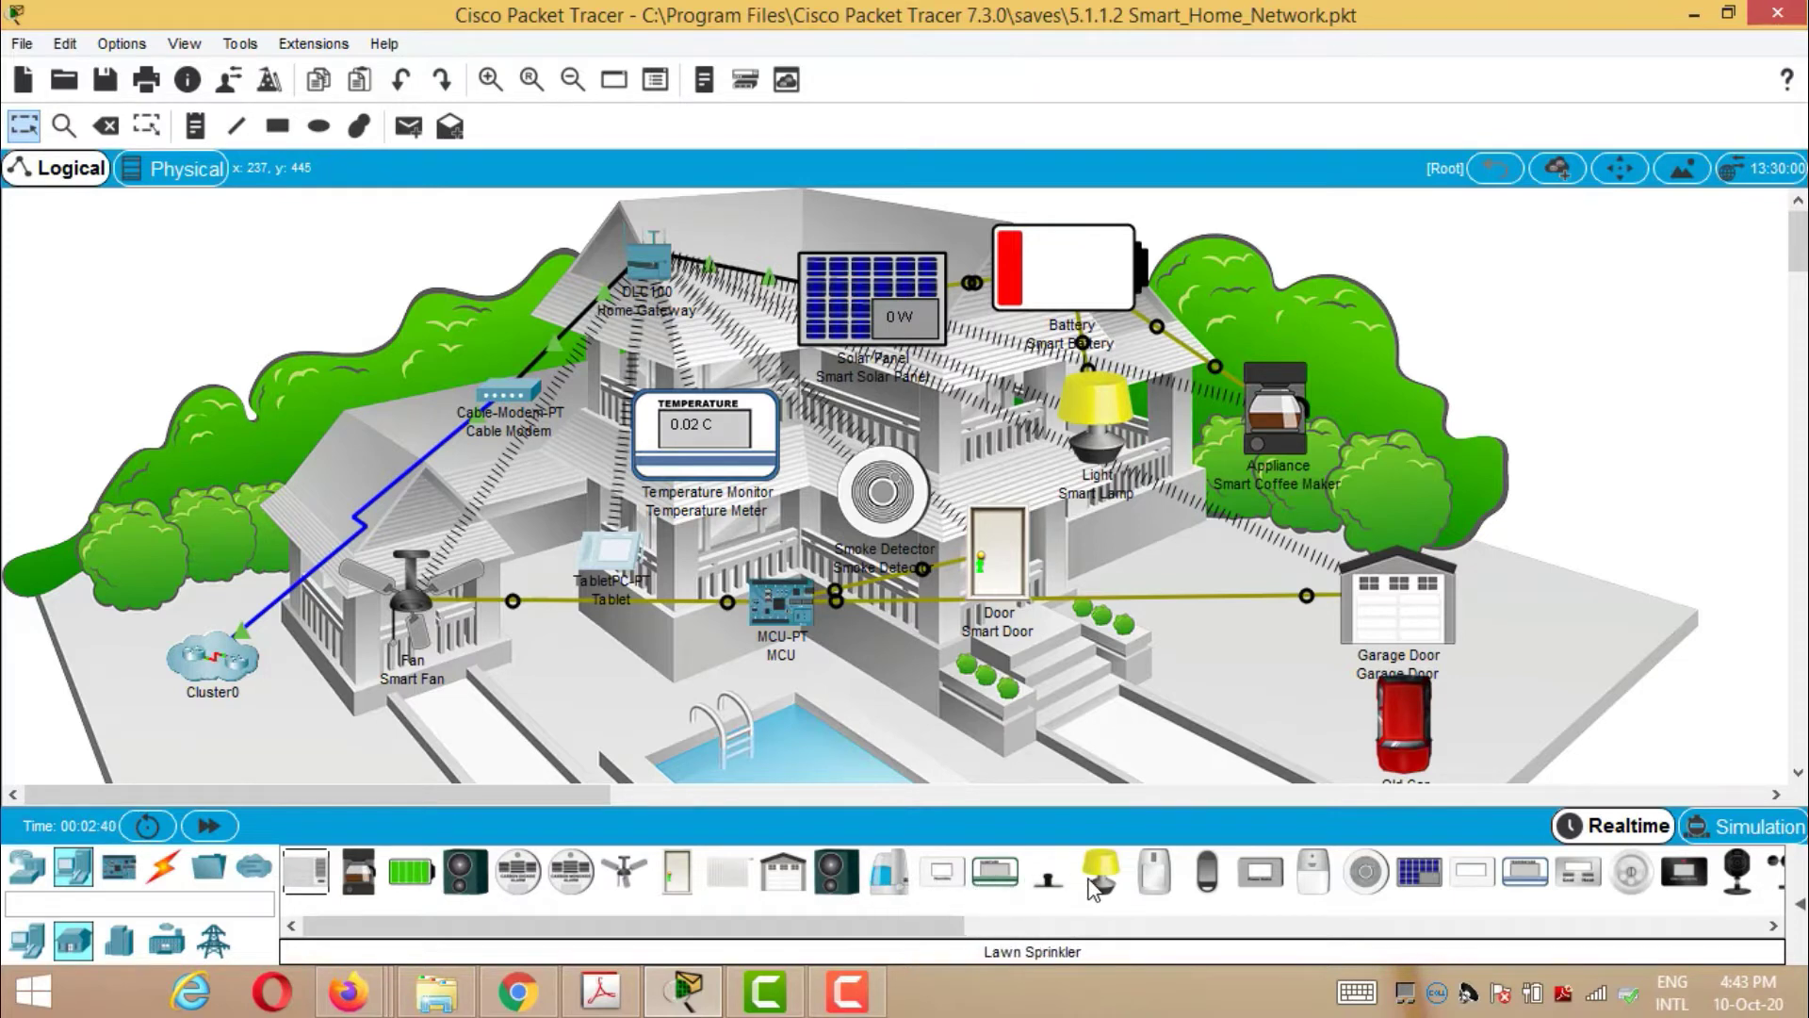
- Place a Lawn Sprinkler (IoT0) on the lawn beside the pool
drag(1047, 881, 601, 669)
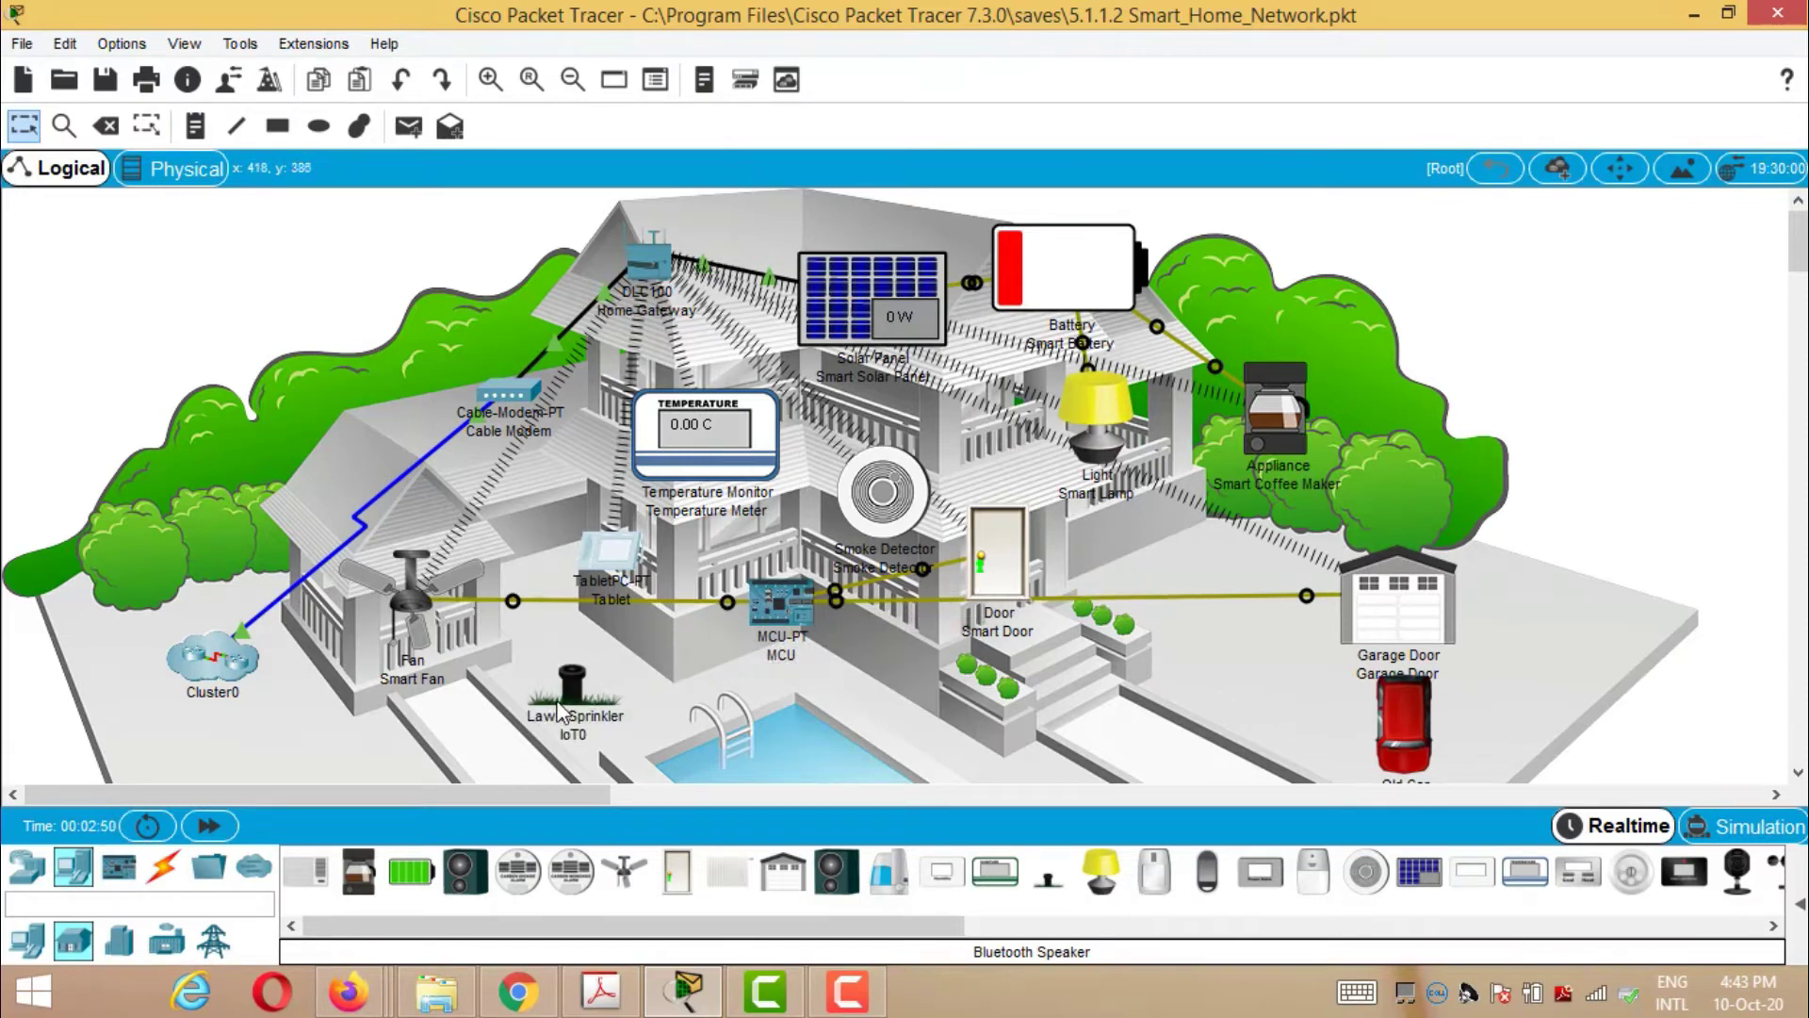
click(165, 875)
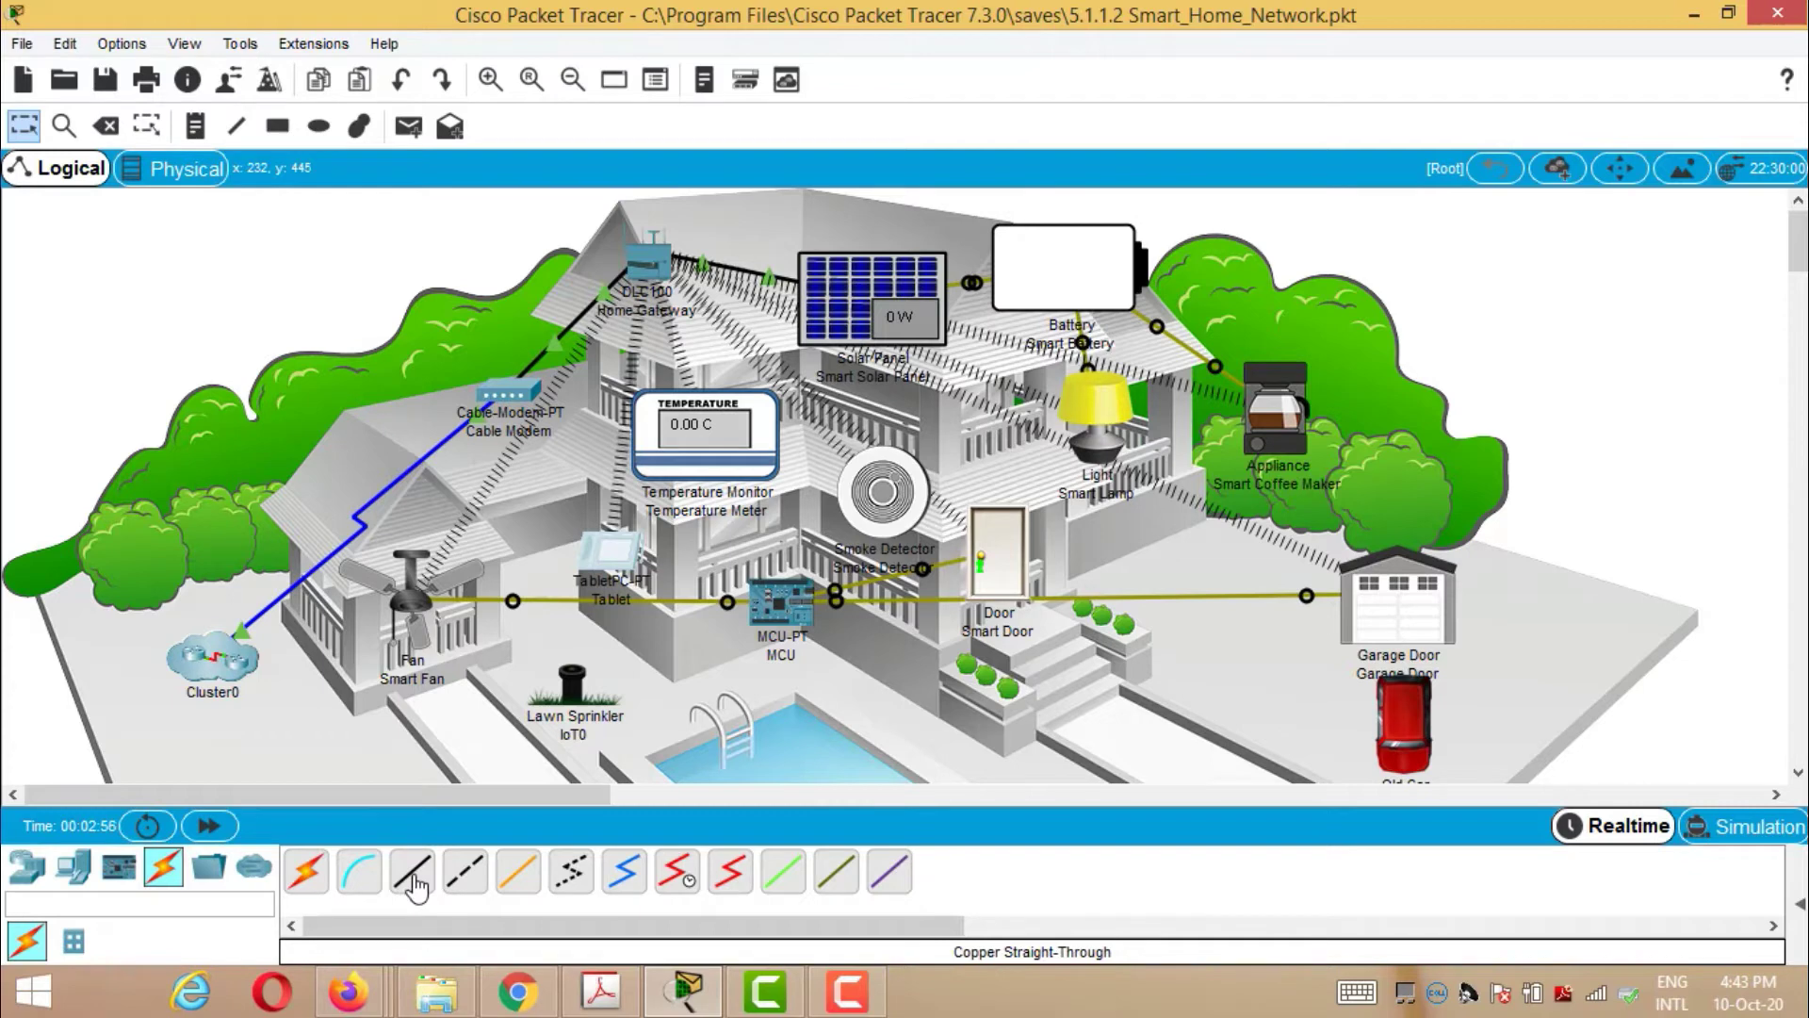
- Connect the sprinkler's FastEthernet0 to a Home Gateway Ethernet port with copper straight-through cable
click(415, 885)
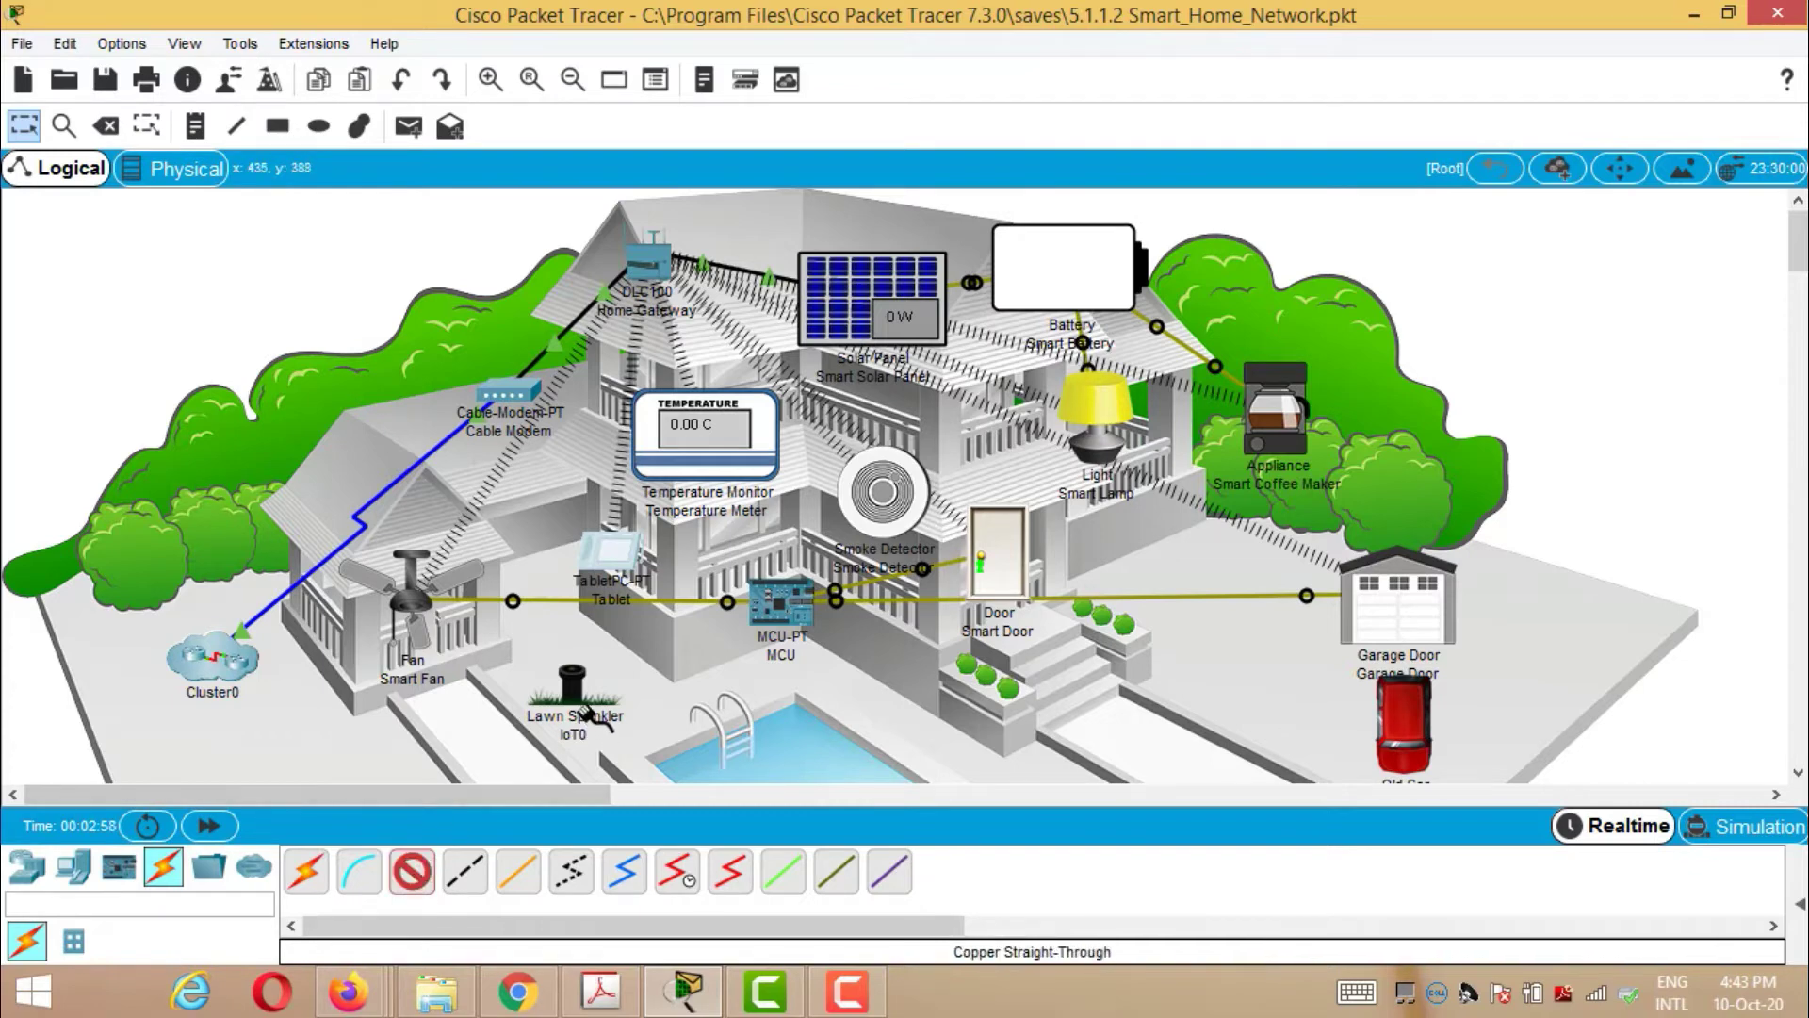
click(573, 691)
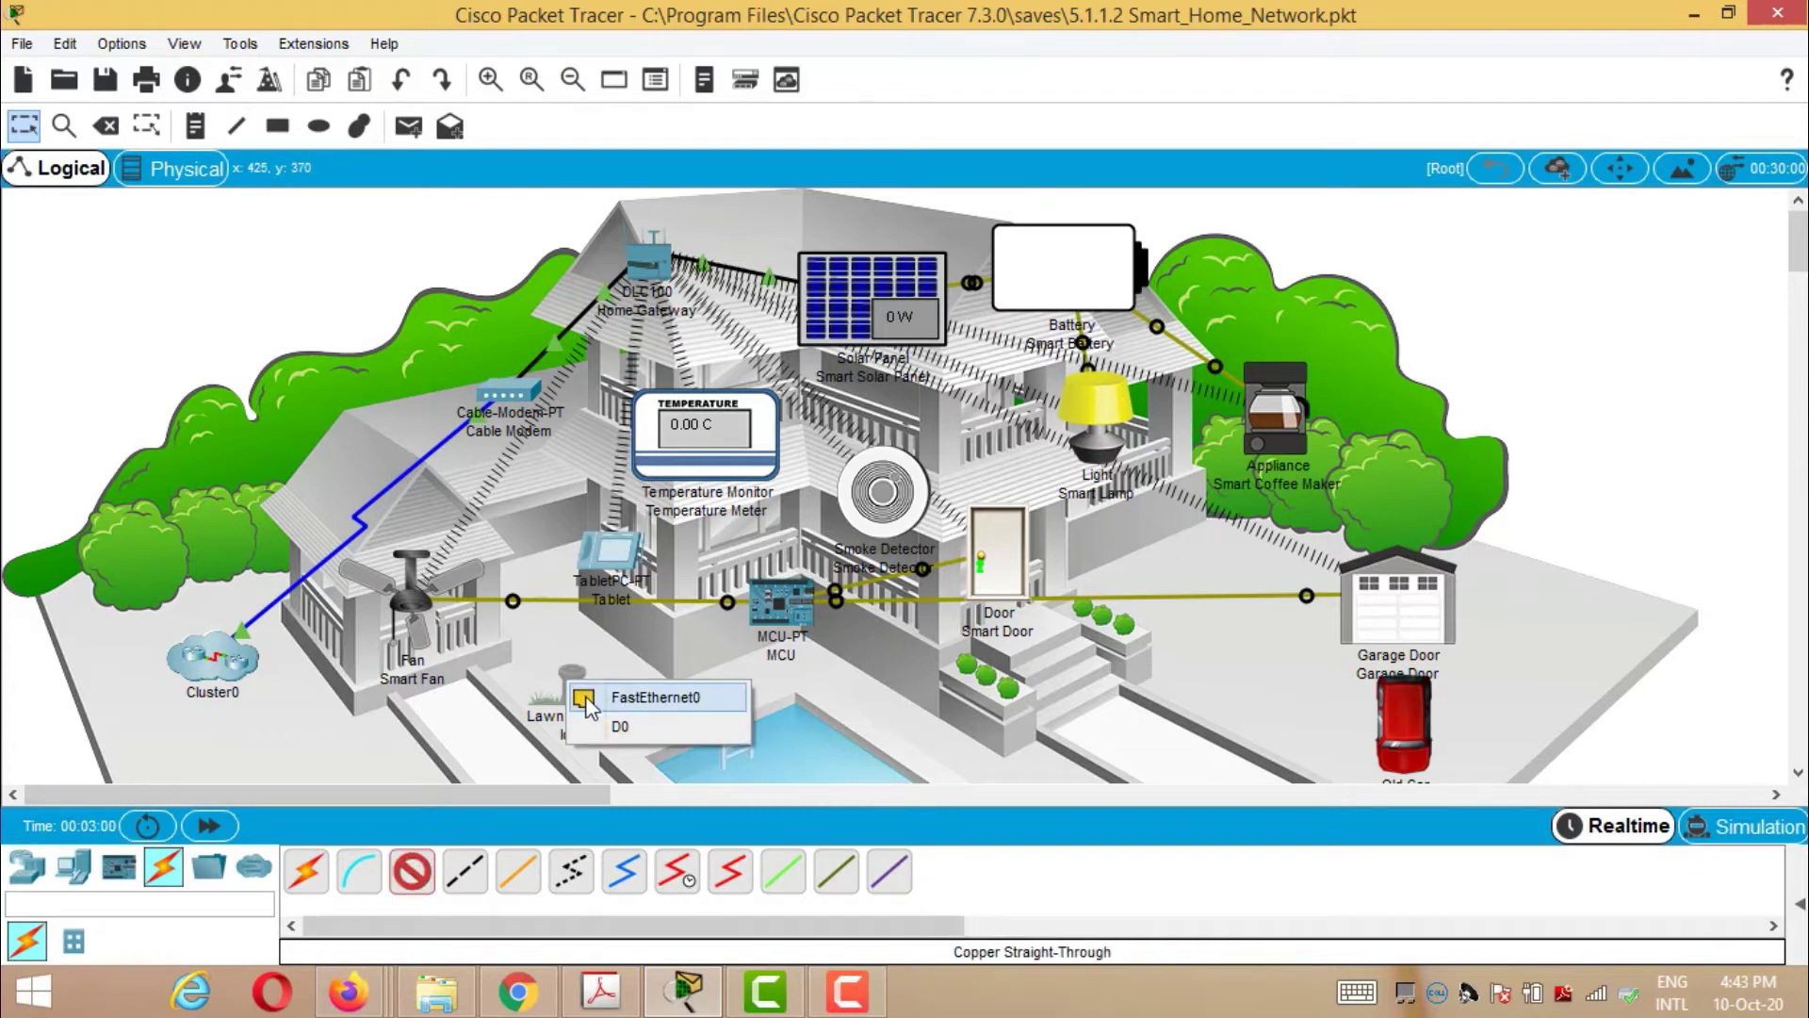
click(640, 697)
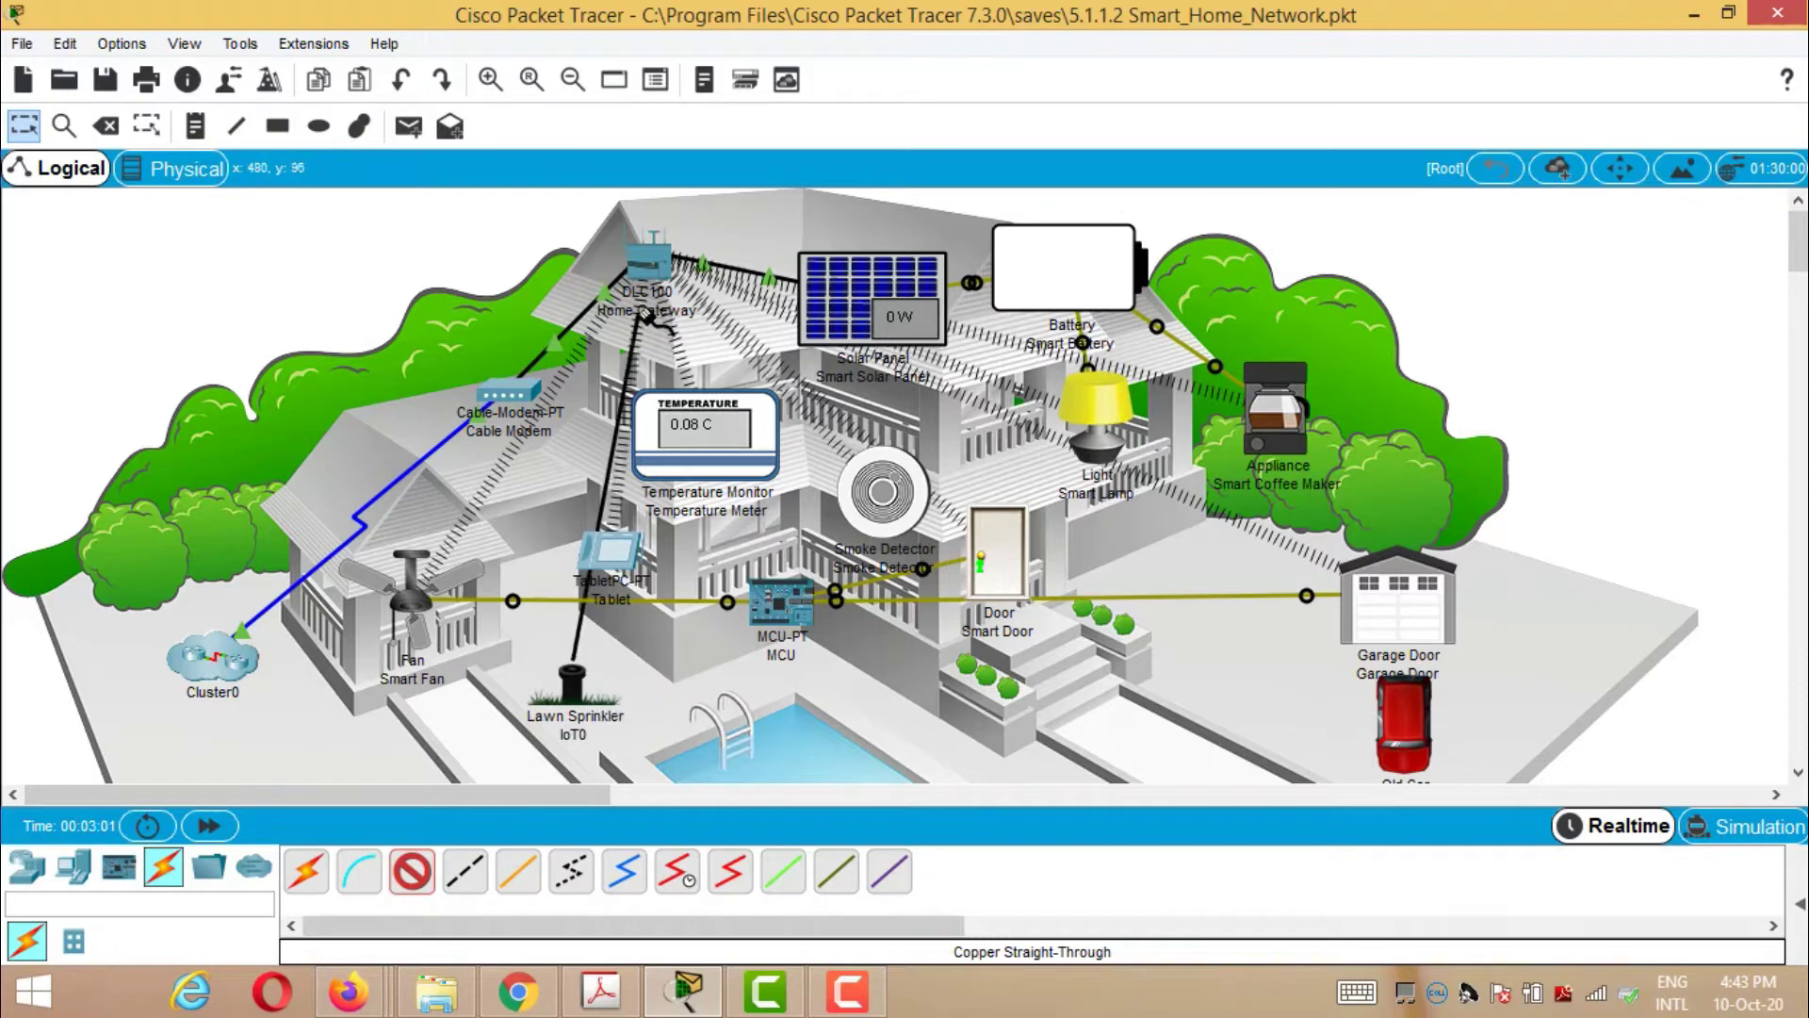
click(656, 275)
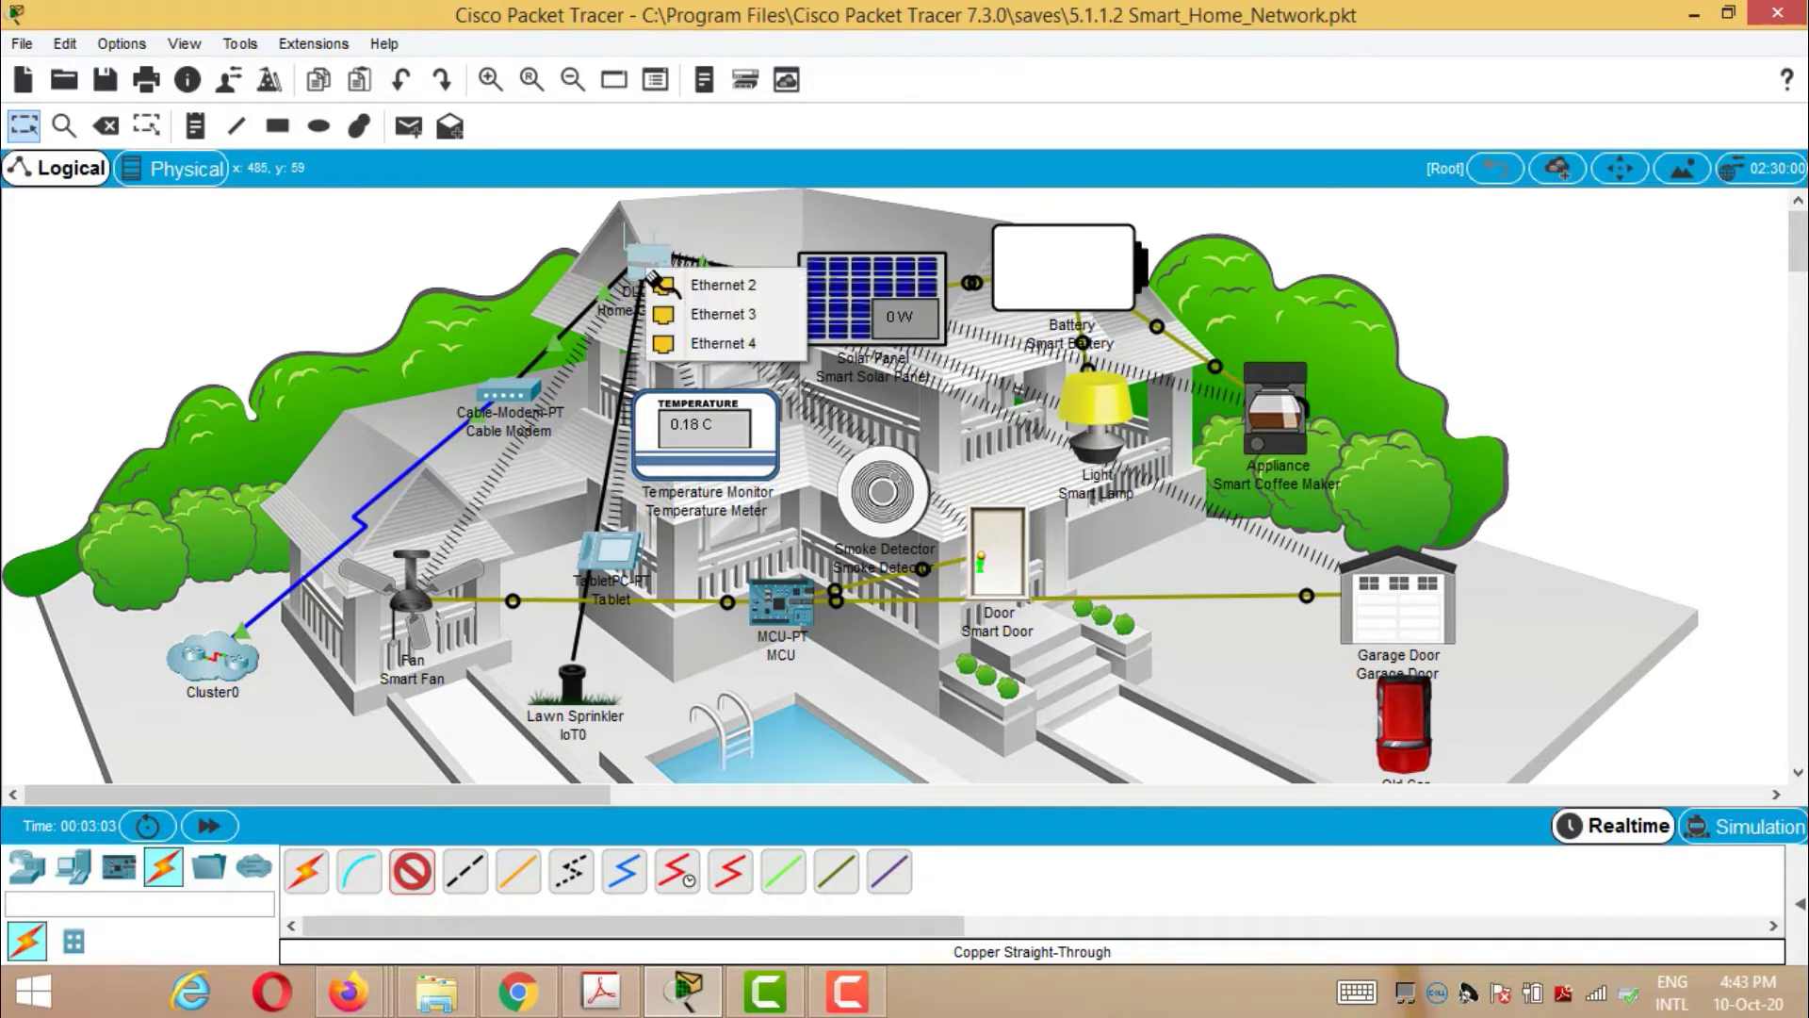
click(679, 288)
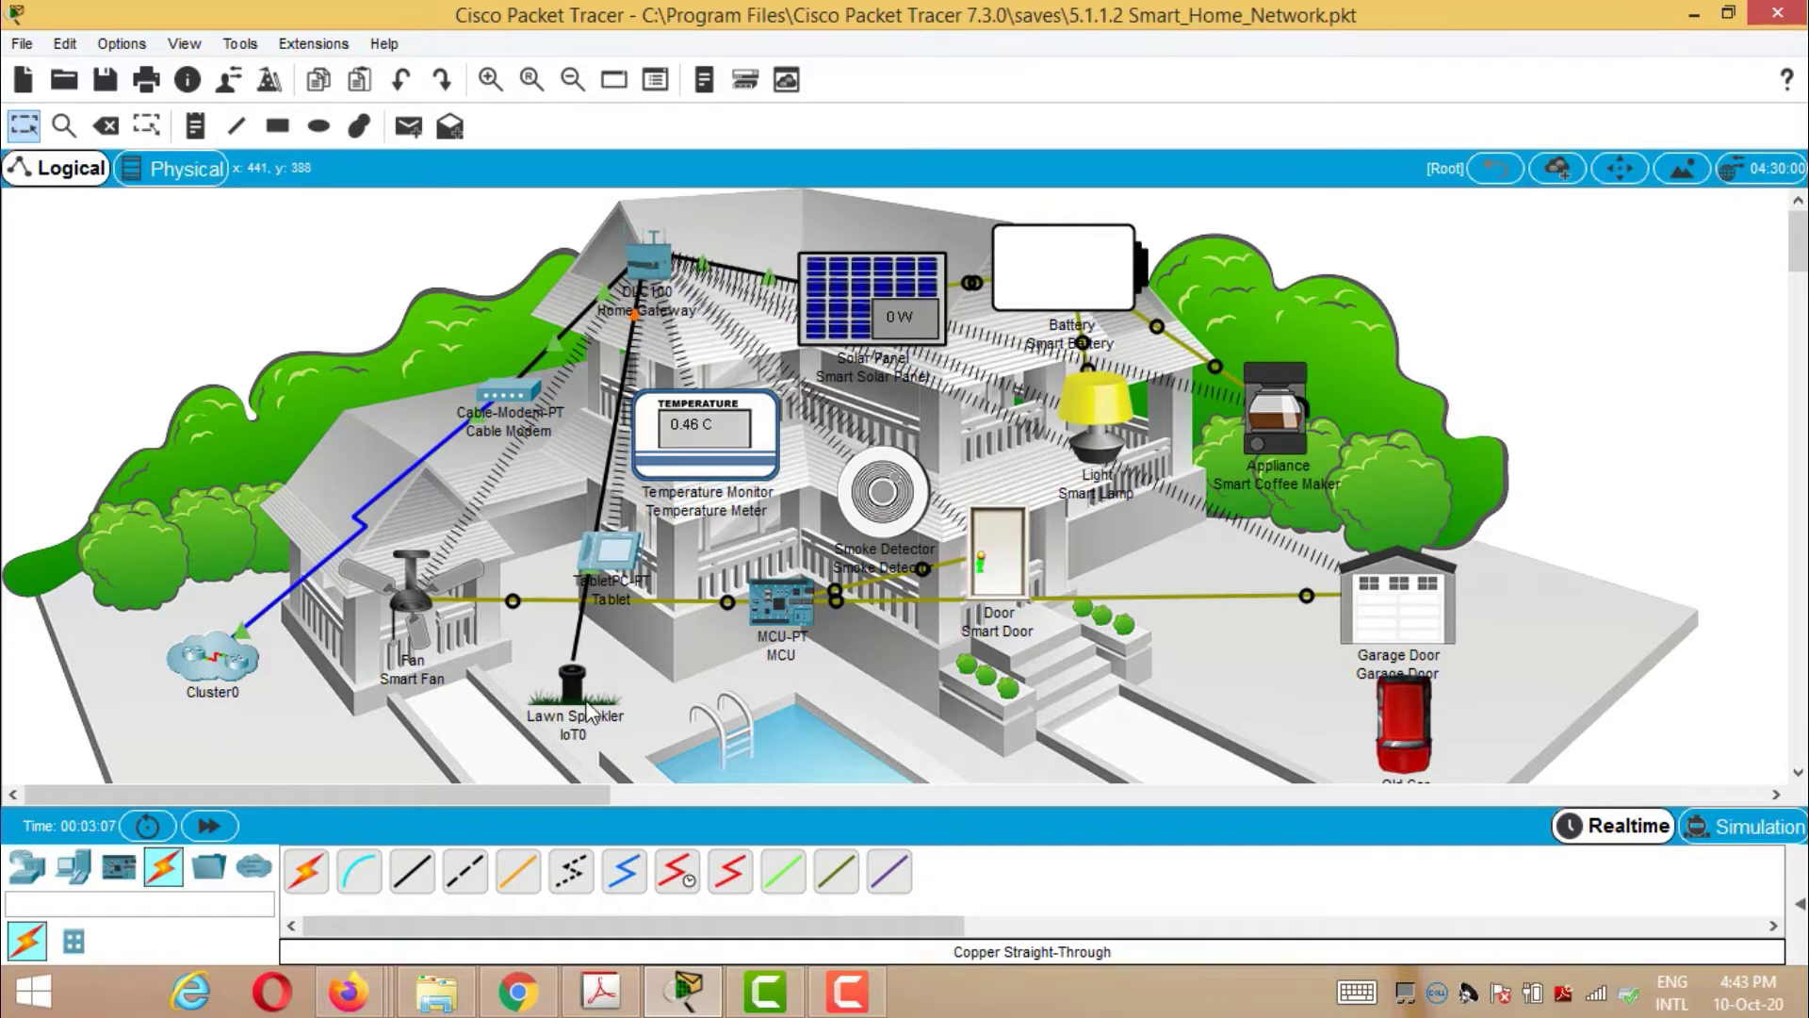
mouse_move(572, 699)
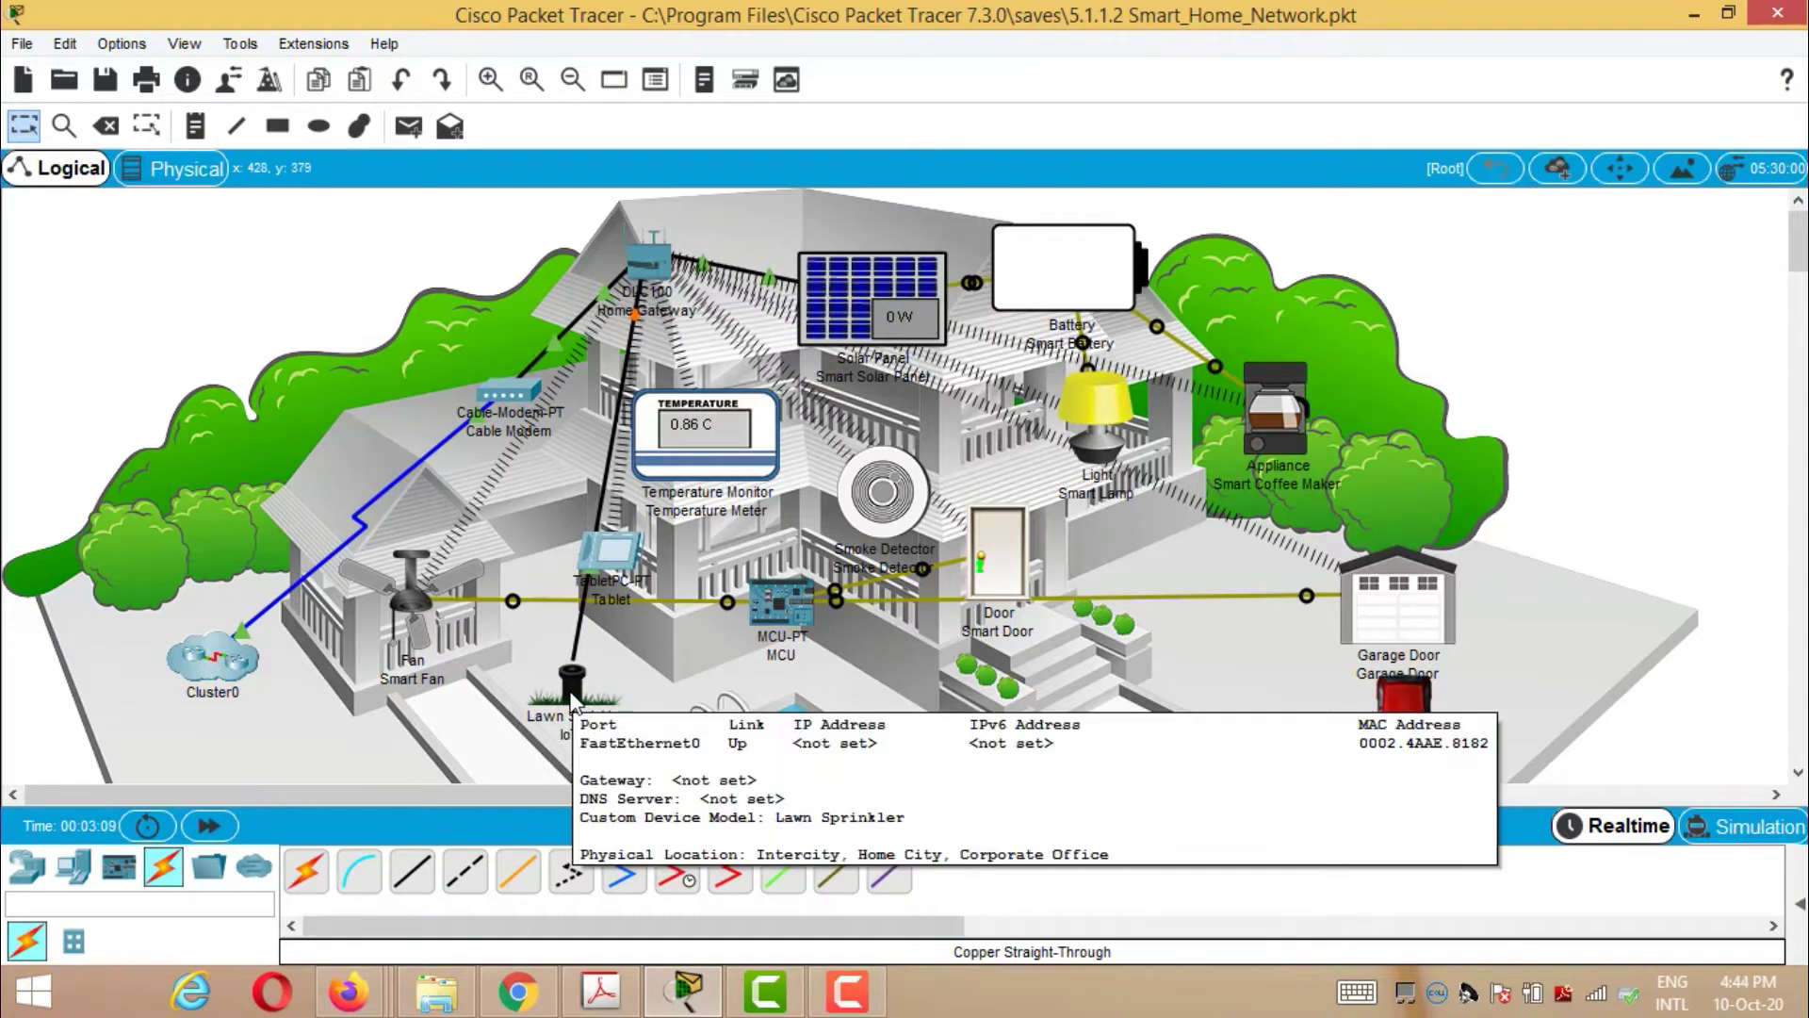
click(569, 692)
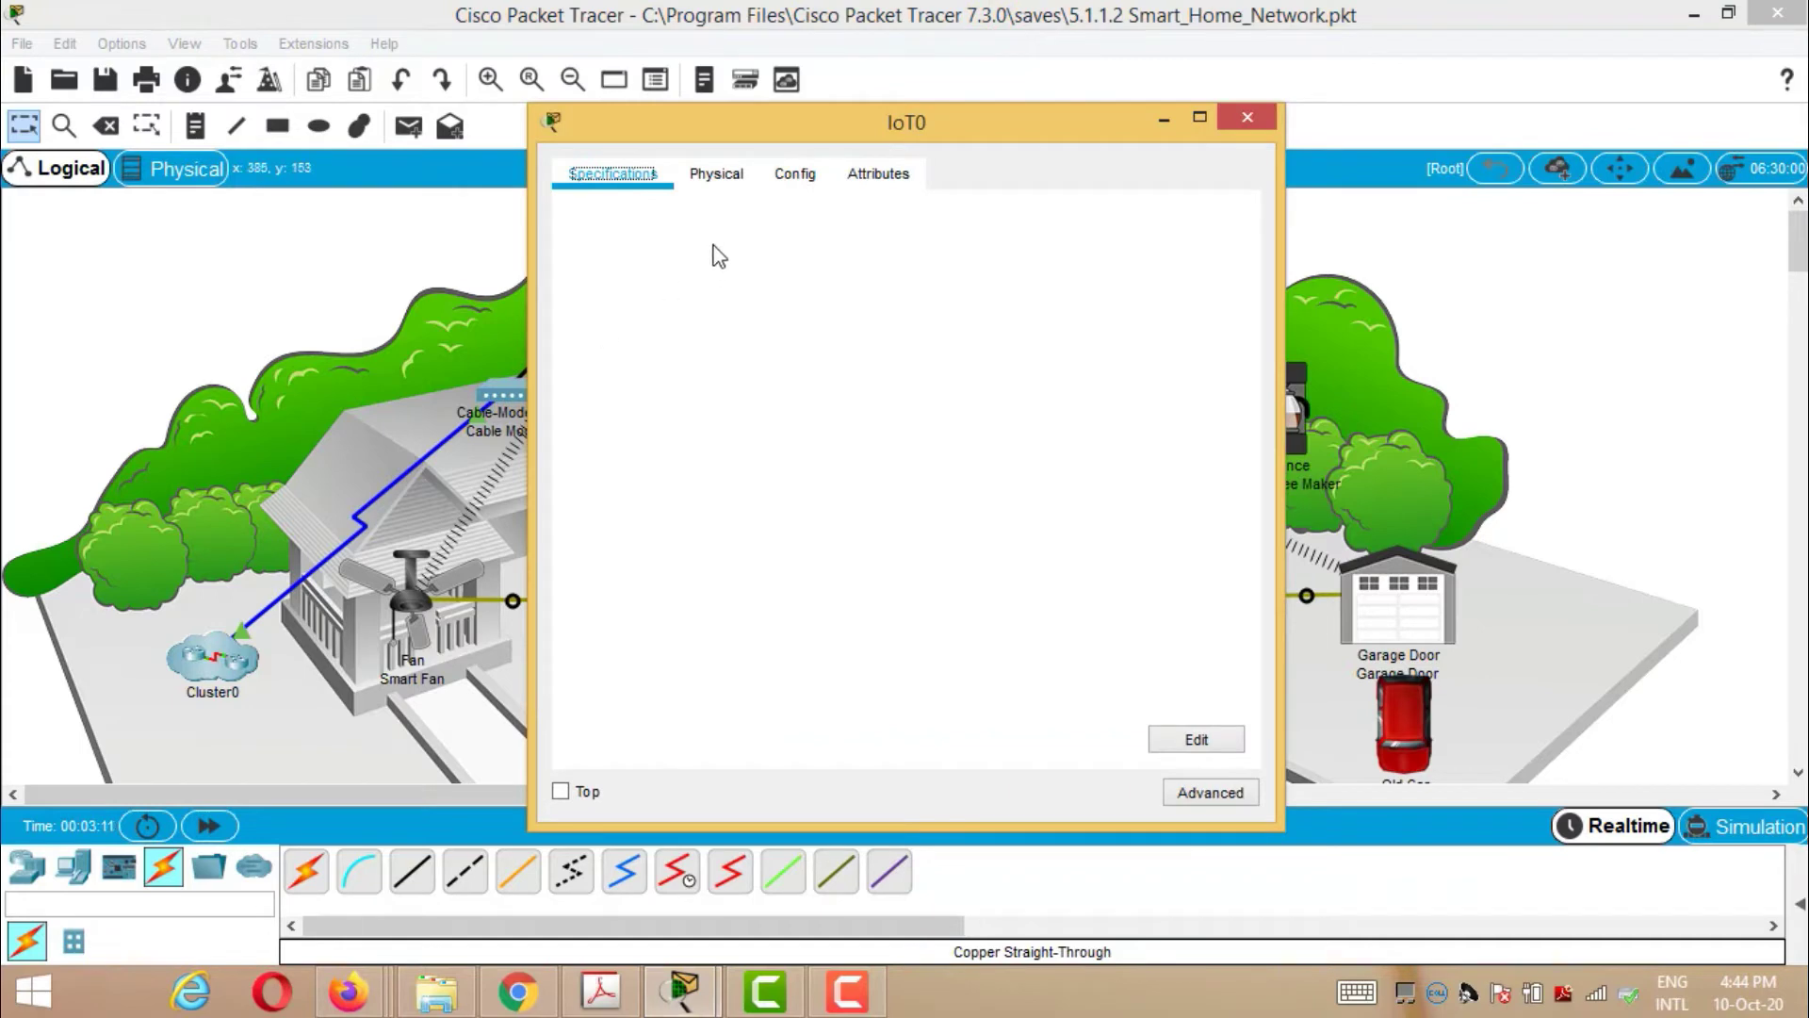
- Rename the sprinkler's display name from IoT0 to 'Sprinkler 1'
click(717, 177)
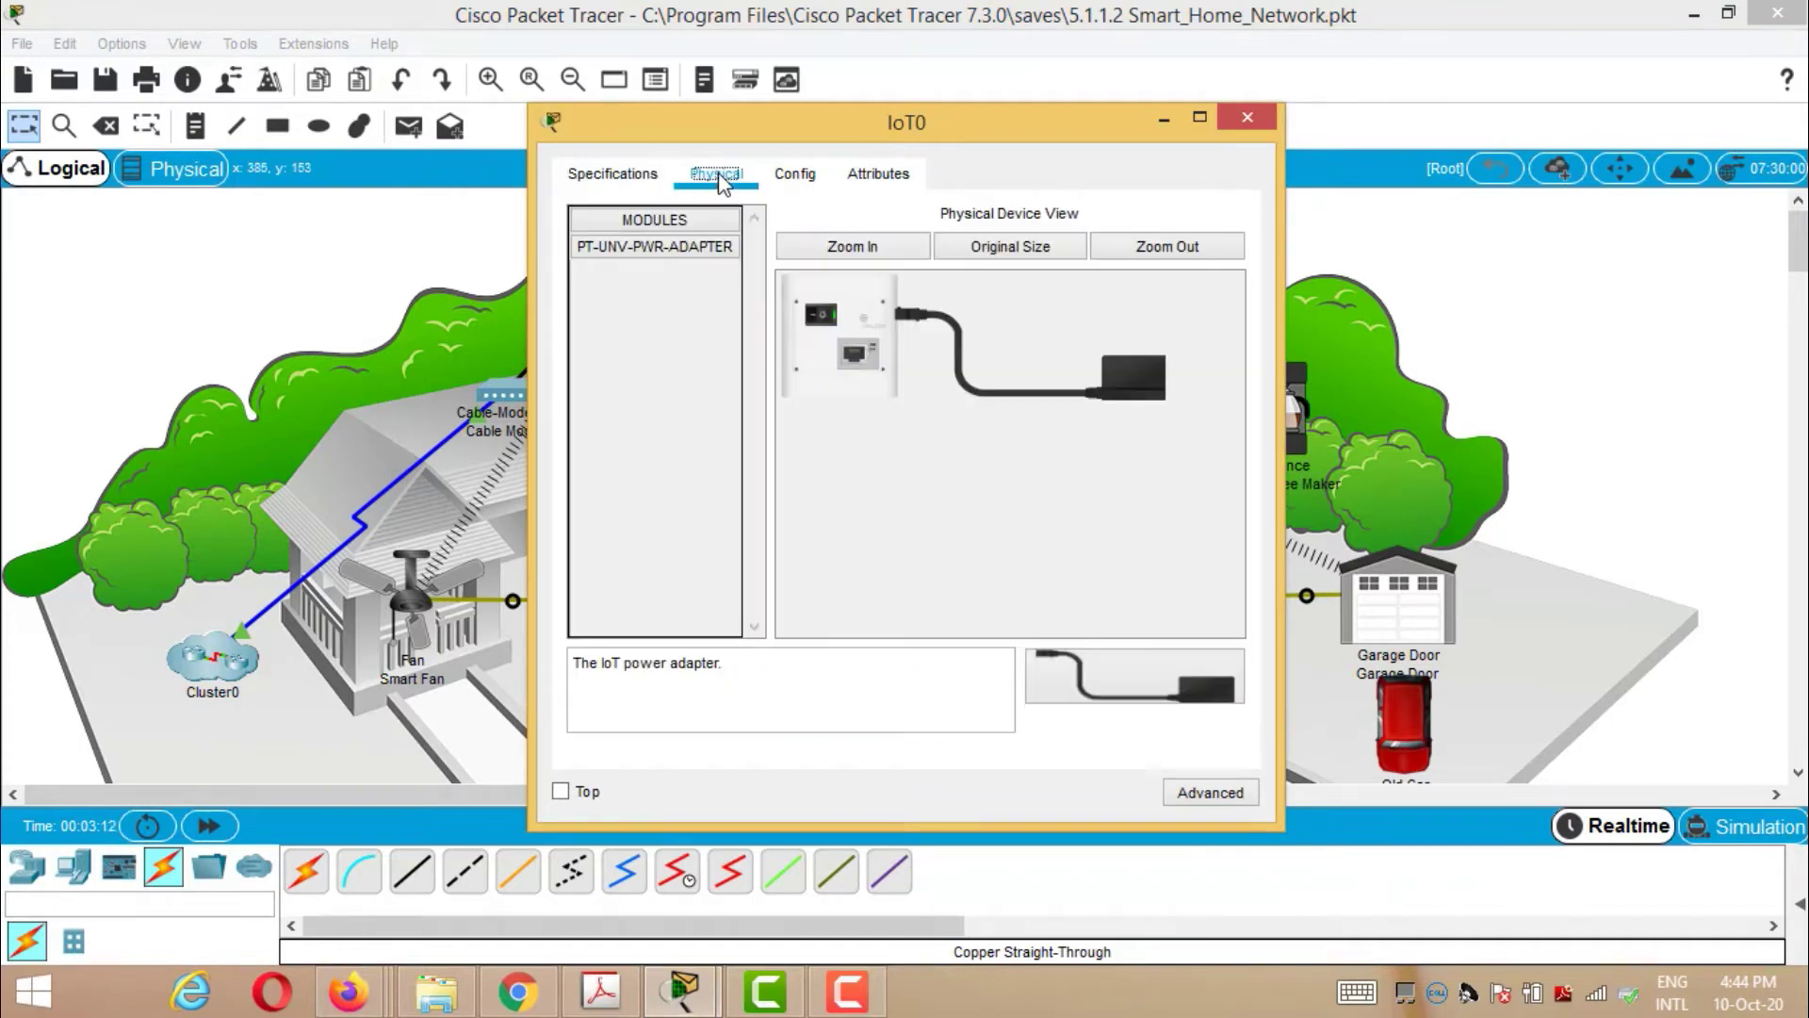
click(796, 179)
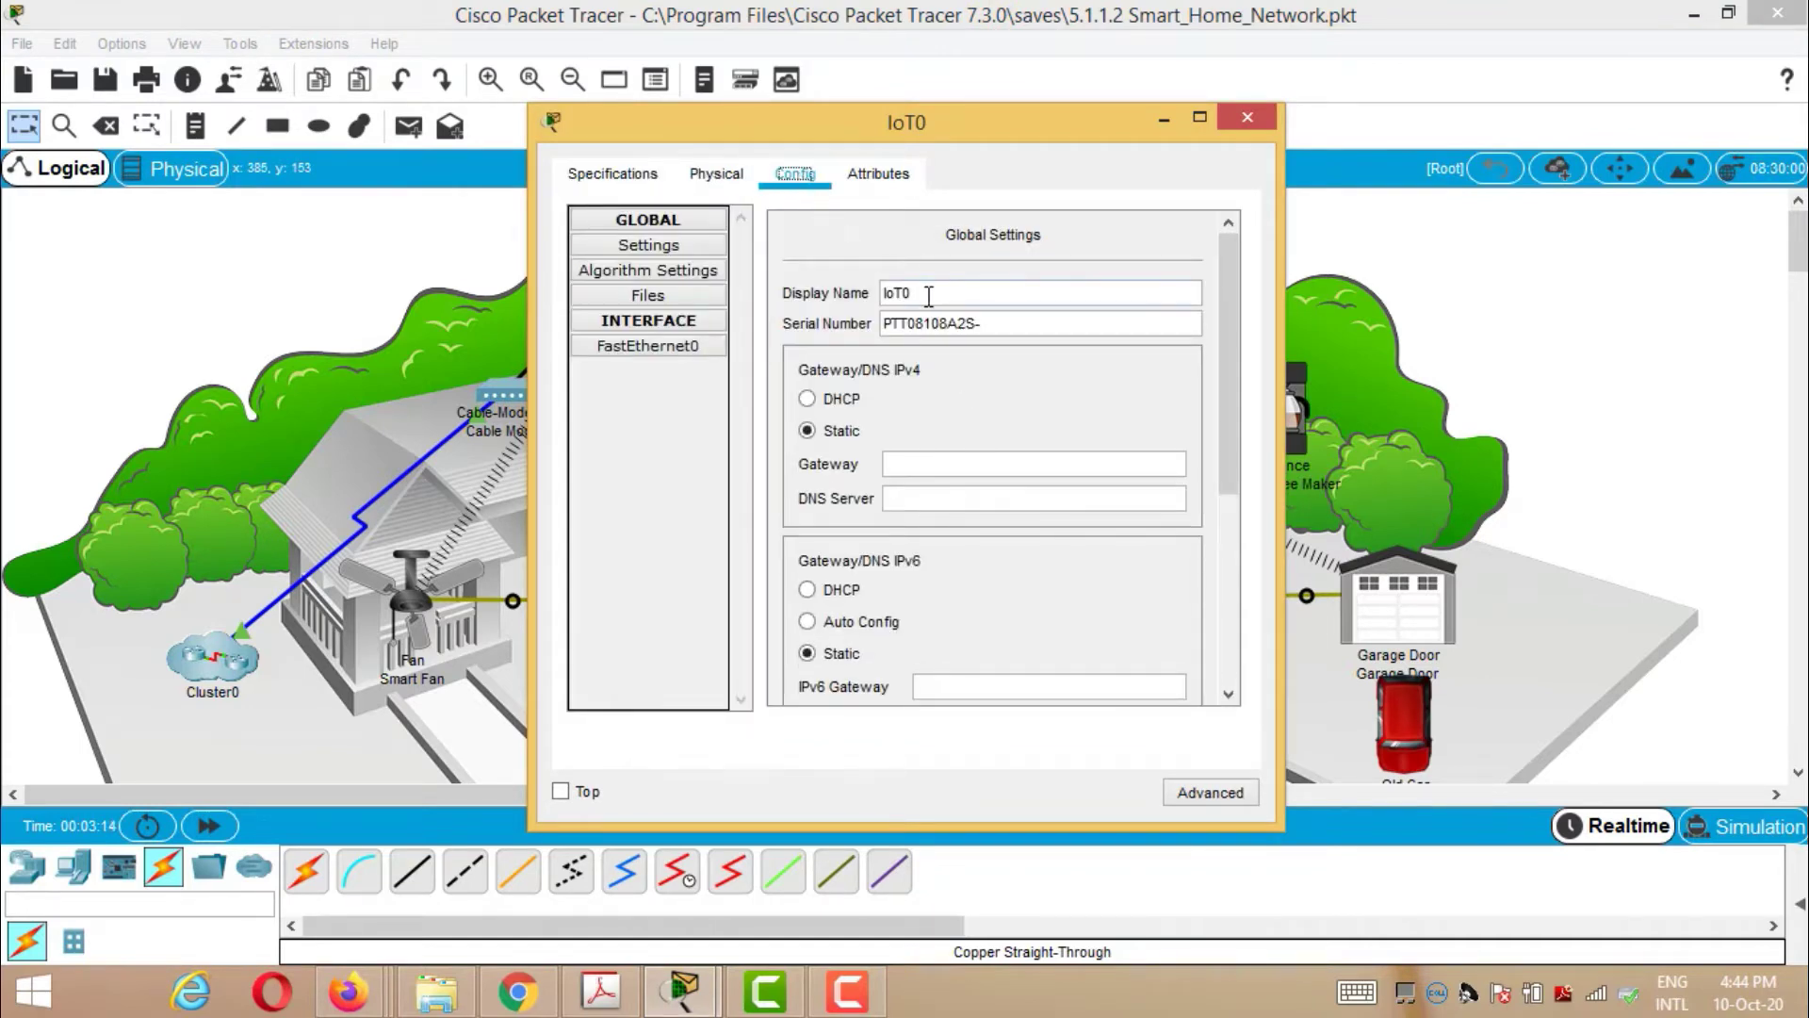
drag(936, 296, 874, 298)
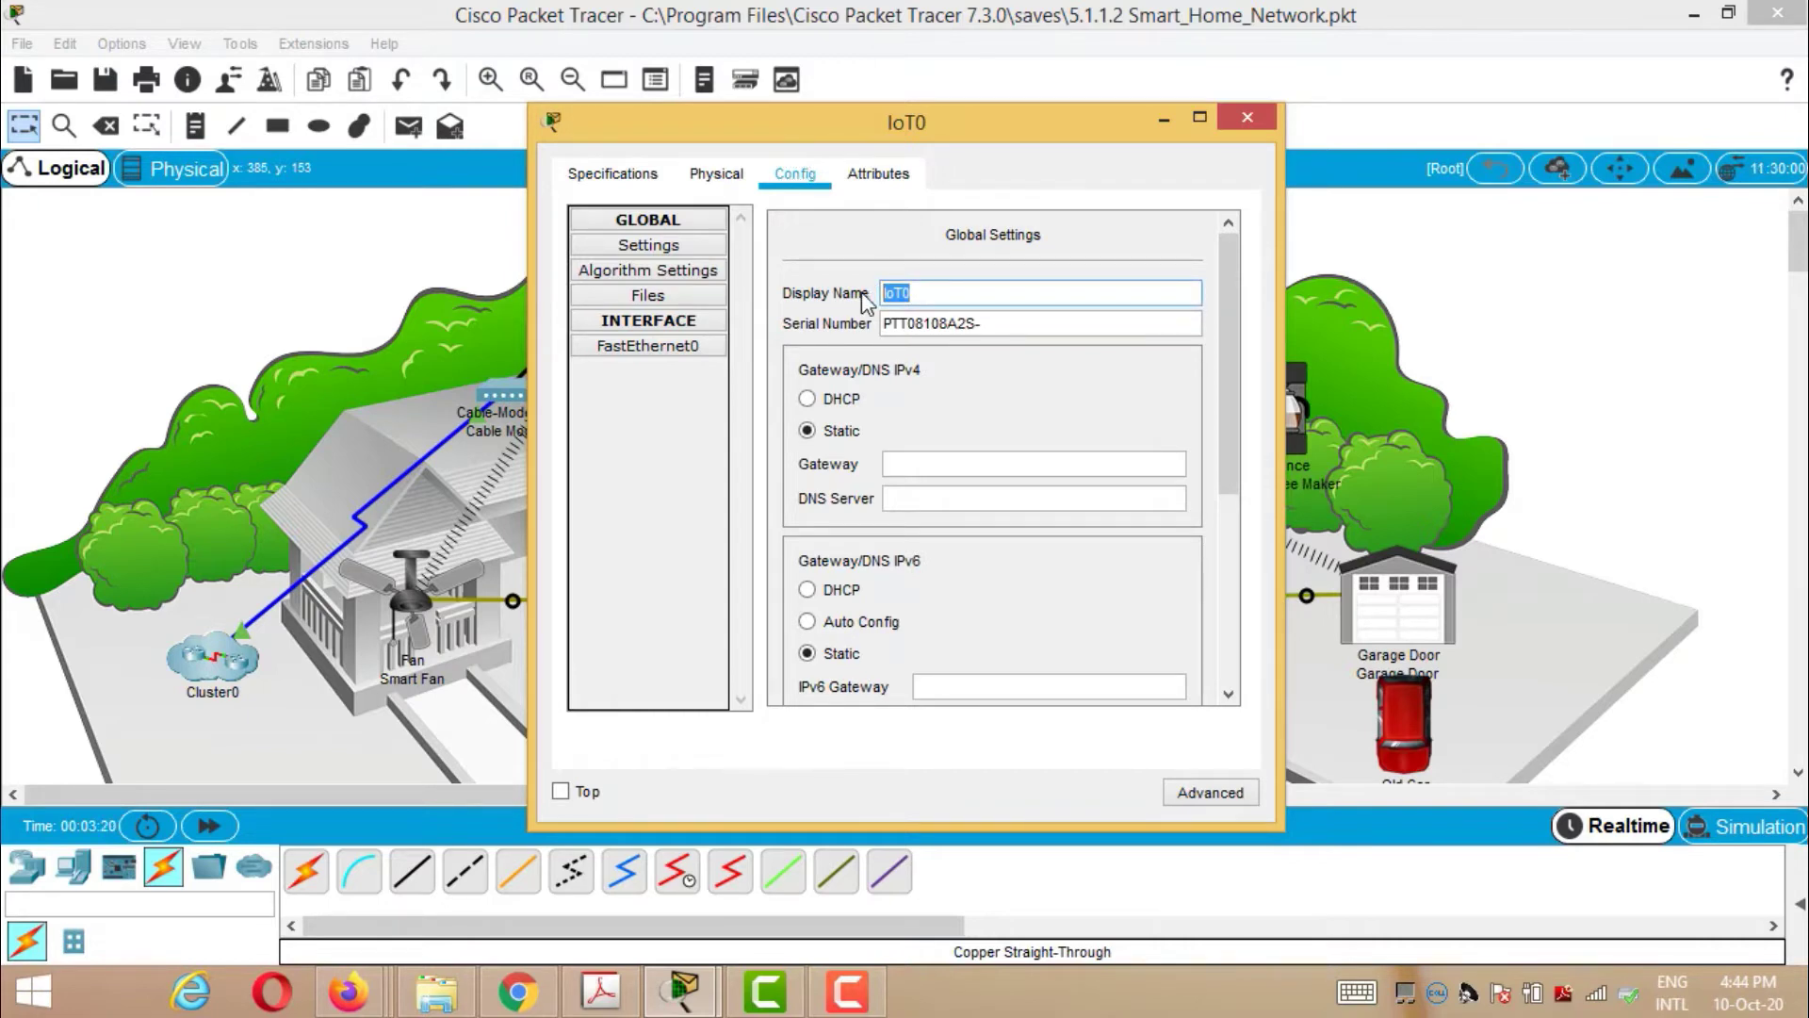
key(BackSpace)
text(Sprinkler 1)
- Set IPv4 to DHCP and the IoT Server to Home Gateway, then close the settings
click(807, 400)
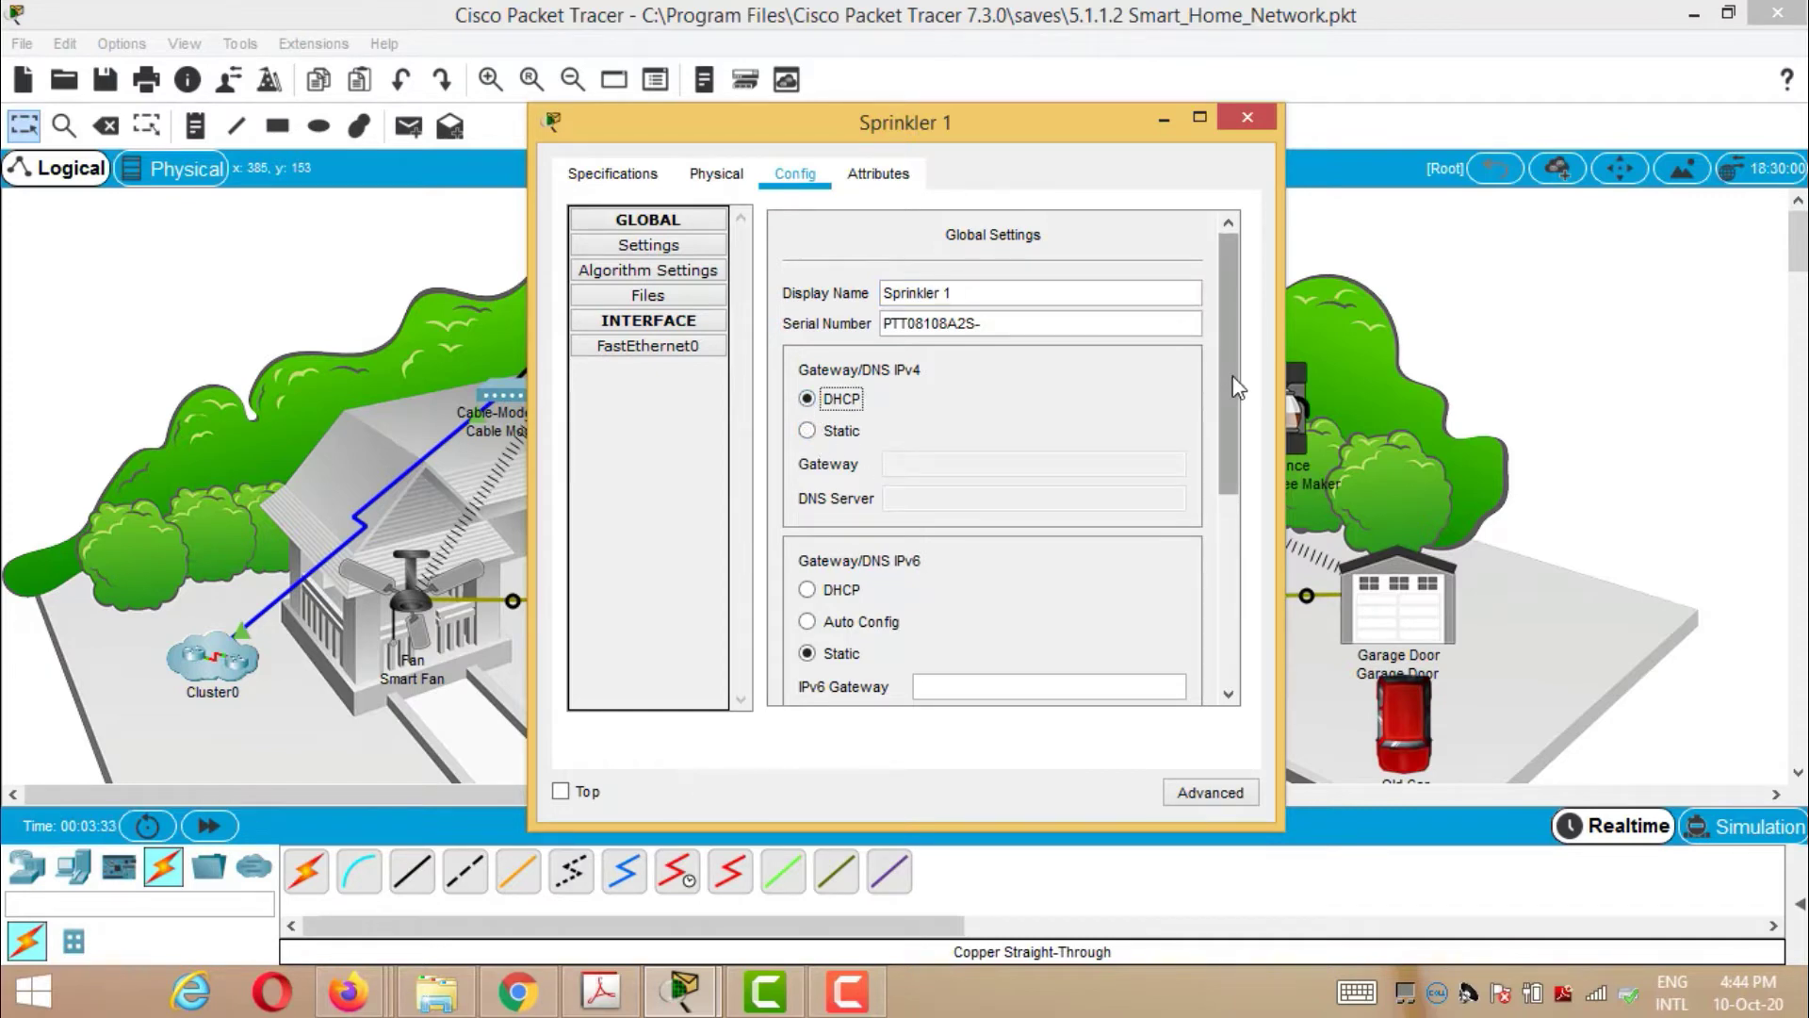
drag(1223, 405, 1248, 577)
click(810, 509)
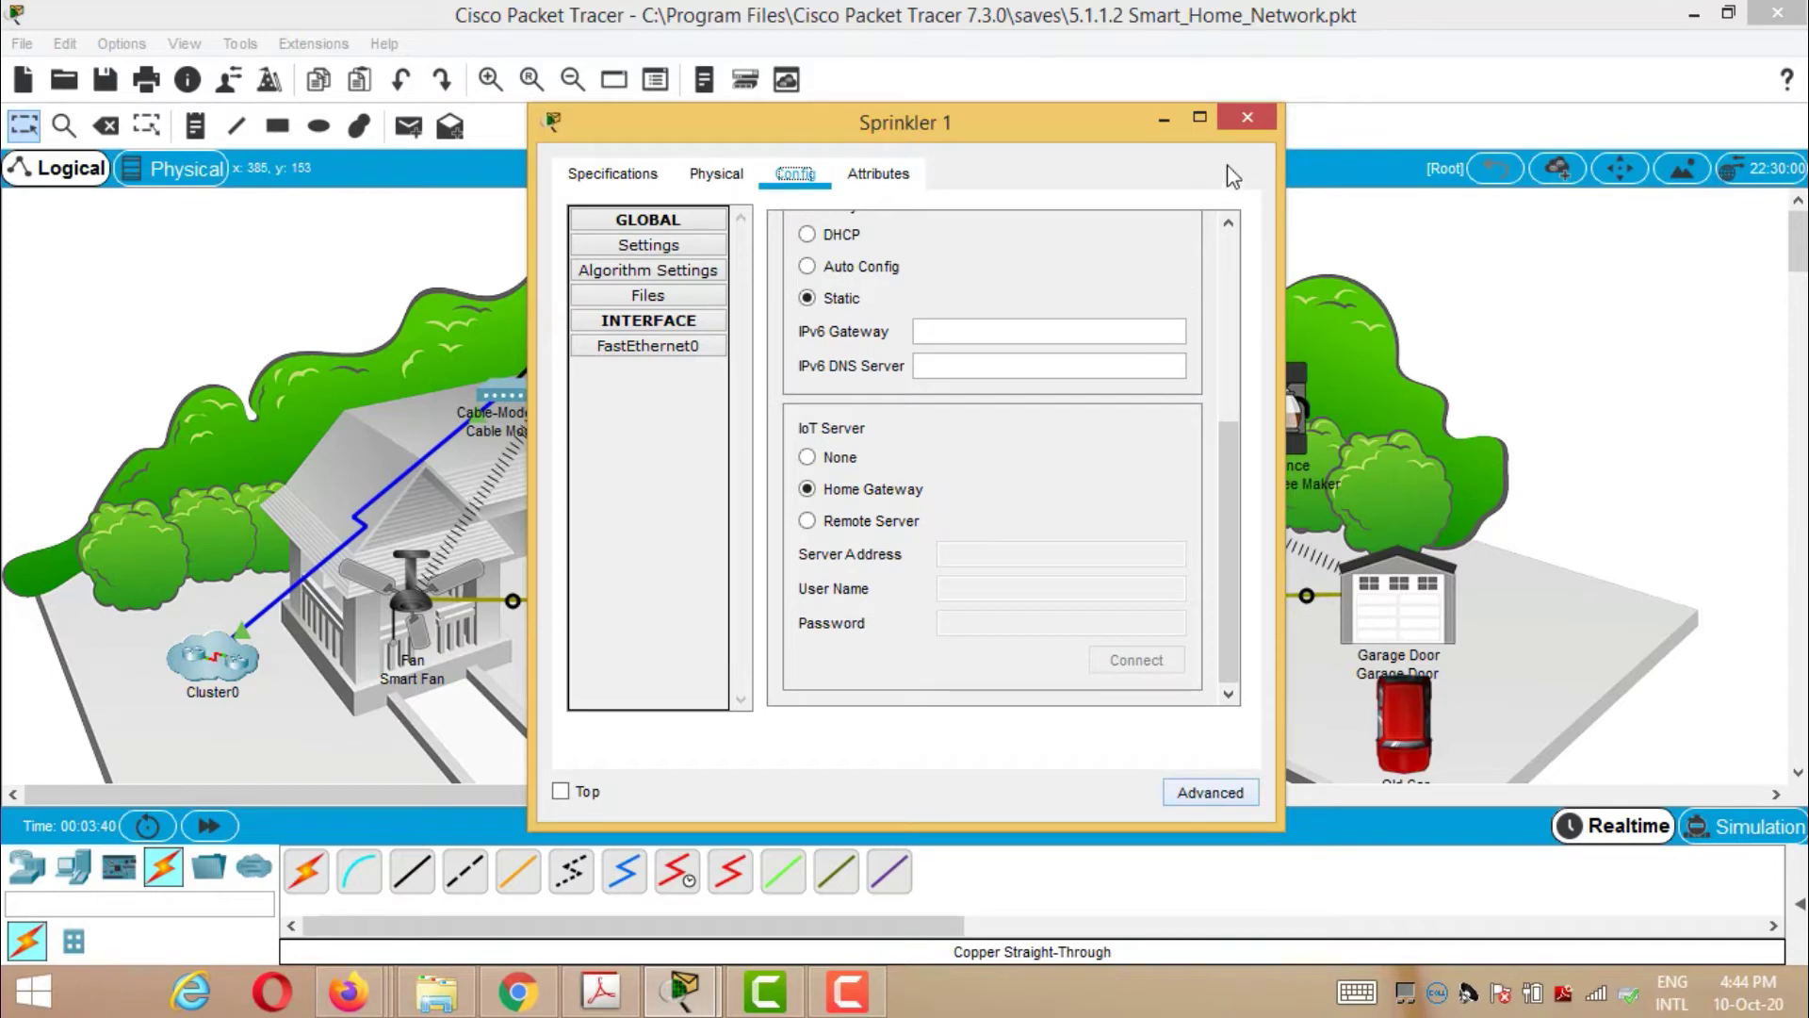
click(1255, 115)
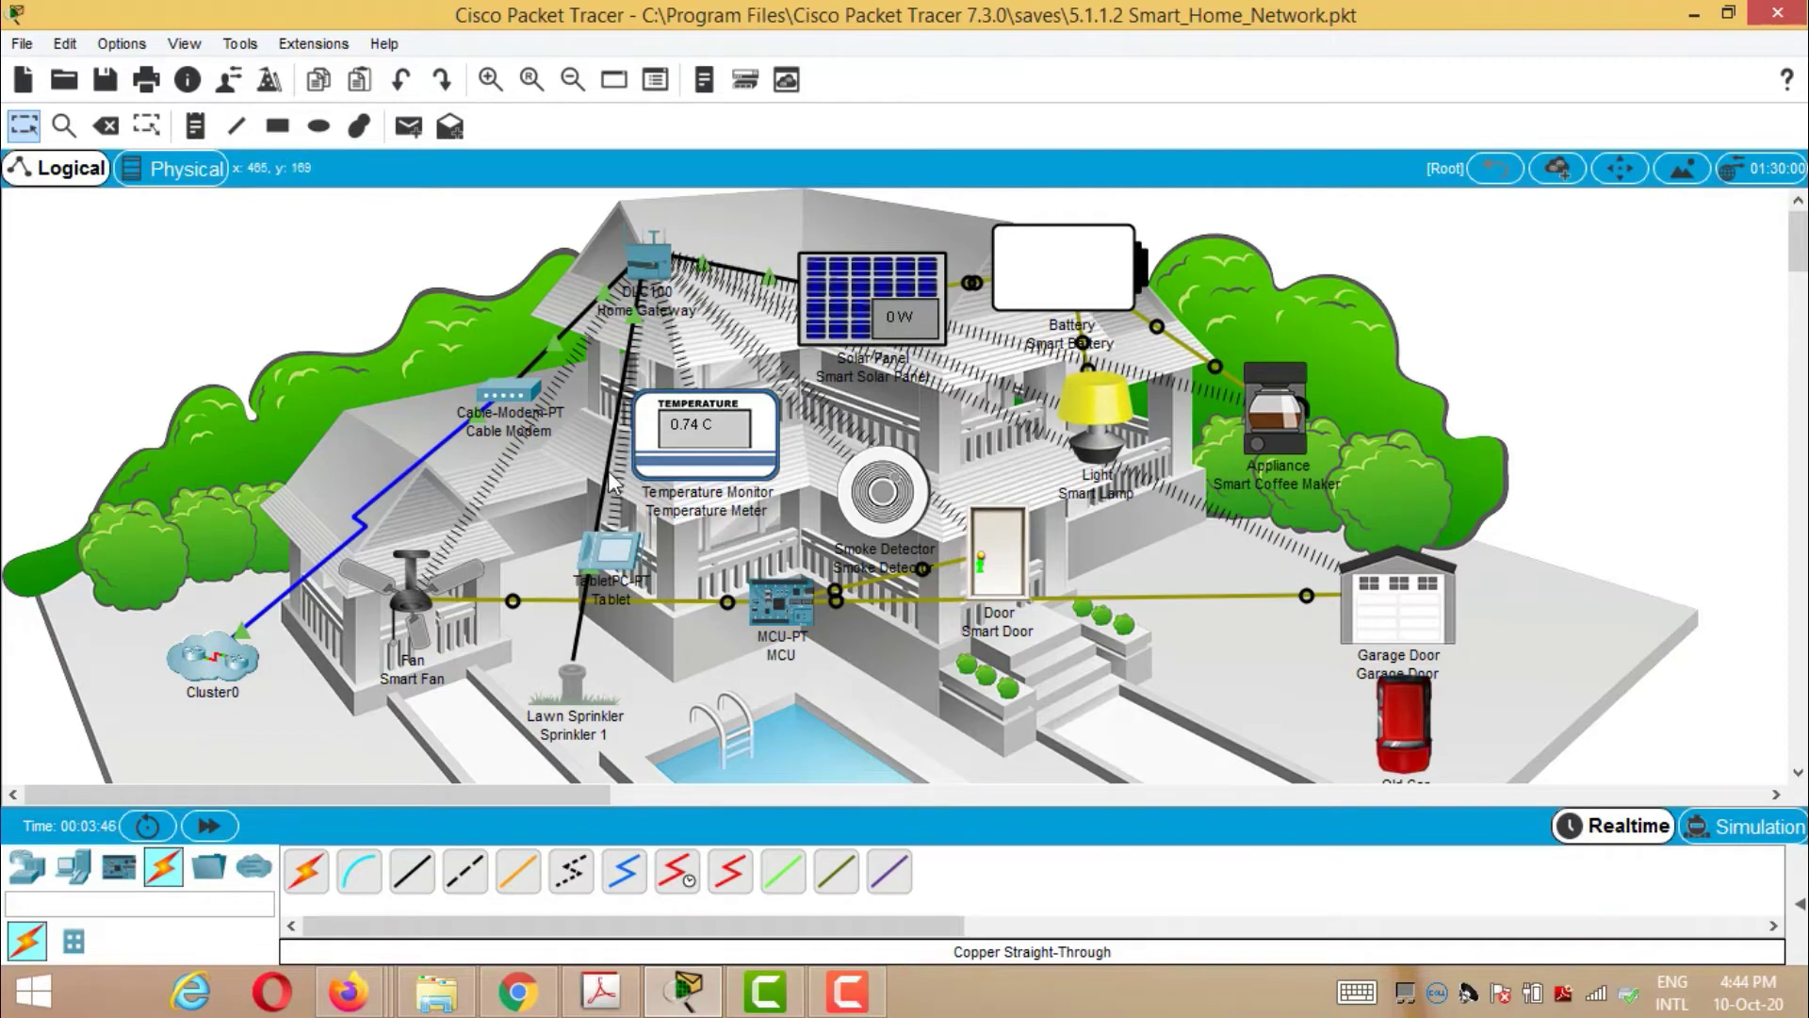
- Open the Tablet's web browser and load the gateway at 192.168.25.1
click(608, 552)
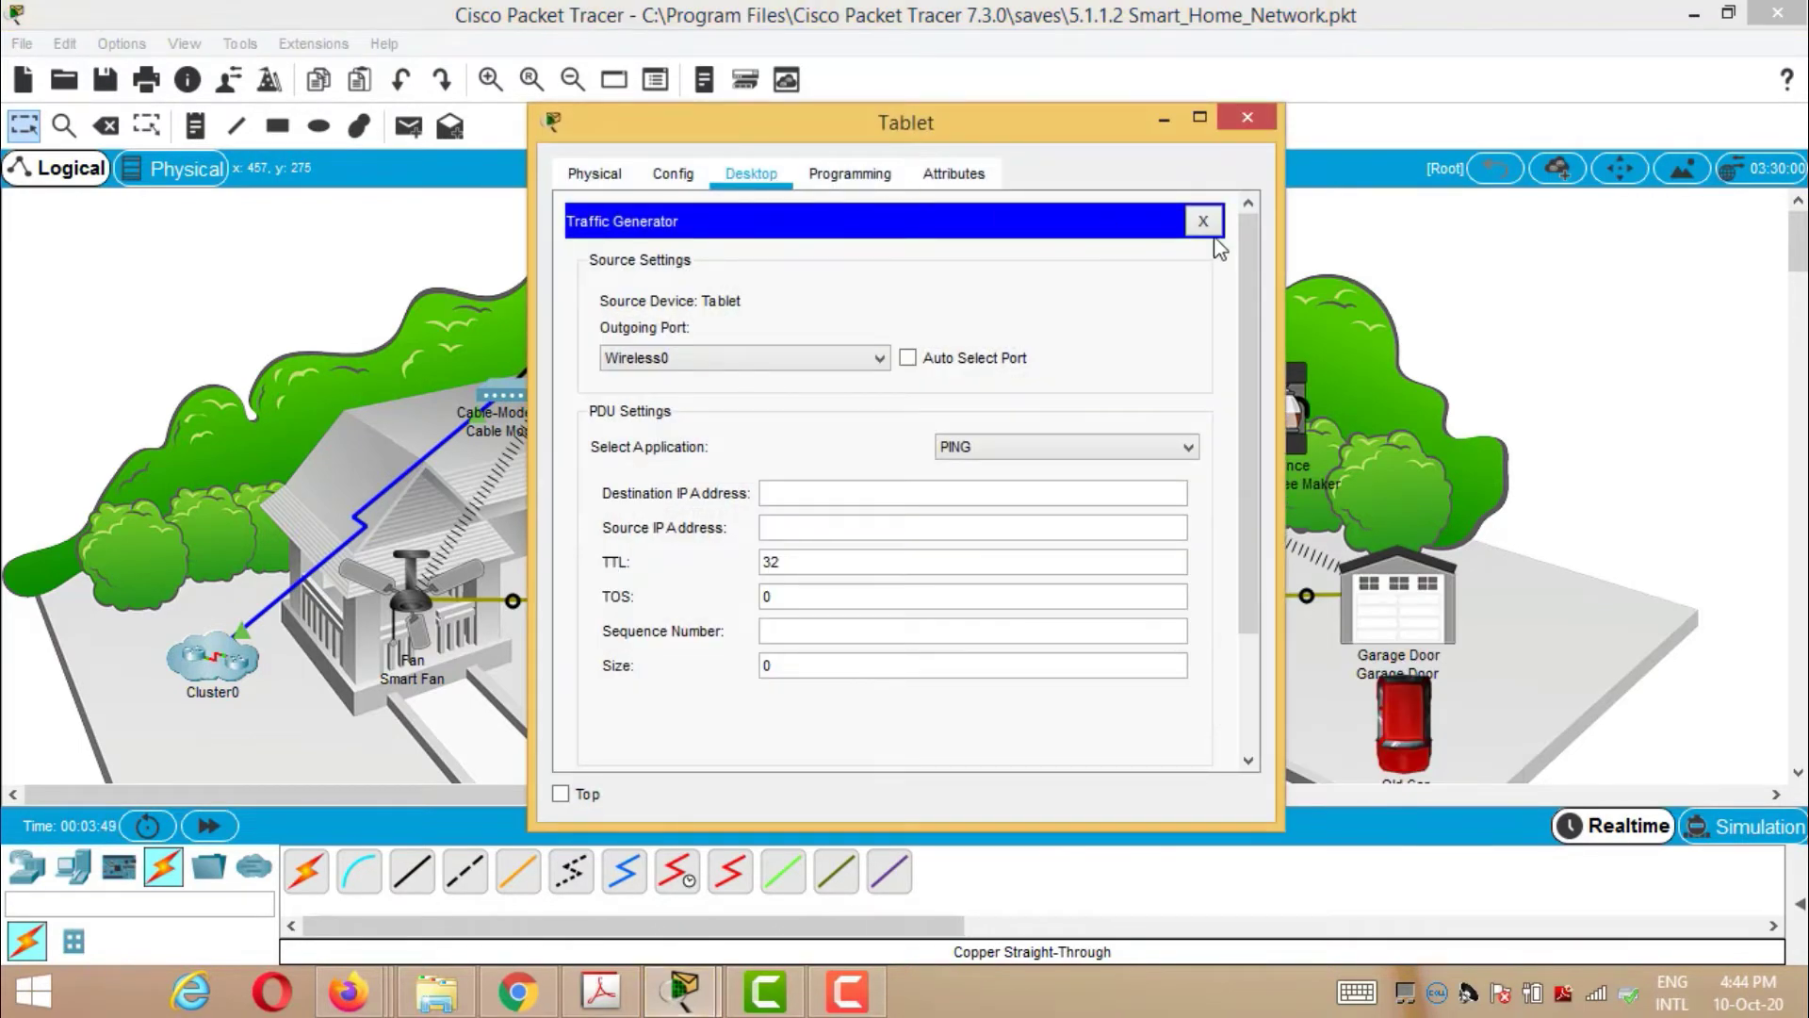
click(1204, 222)
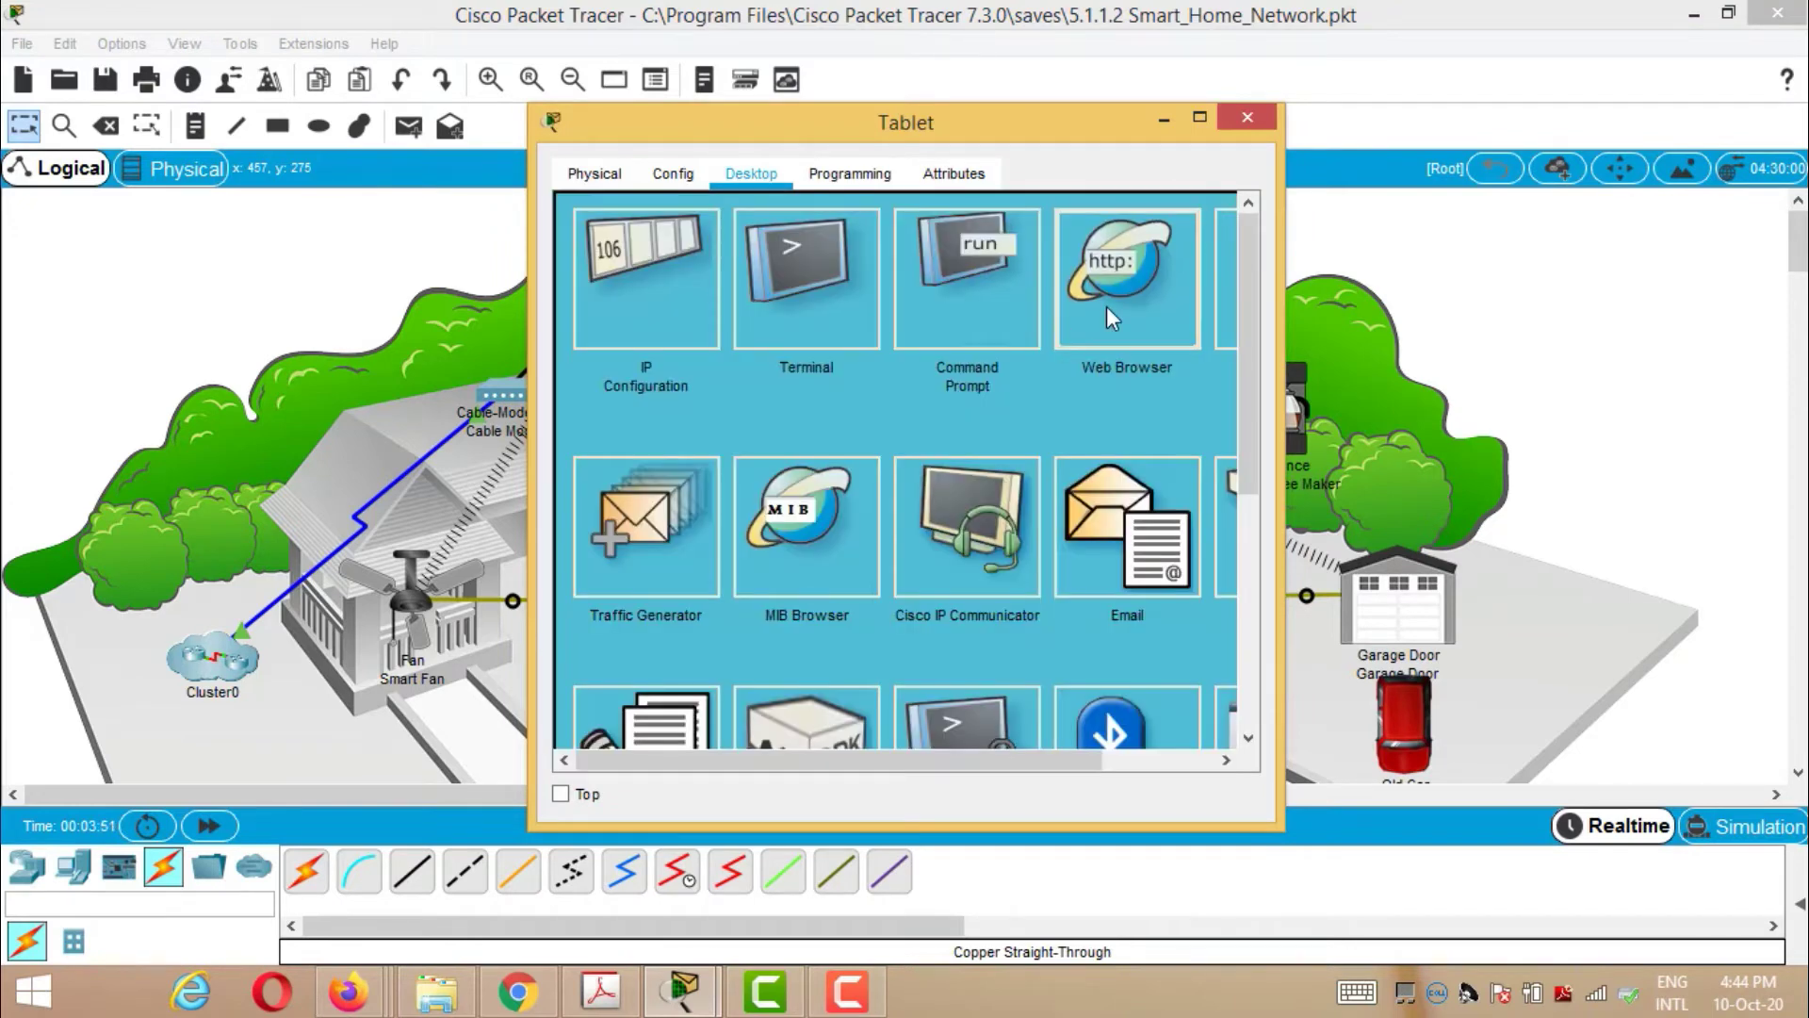
click(1073, 301)
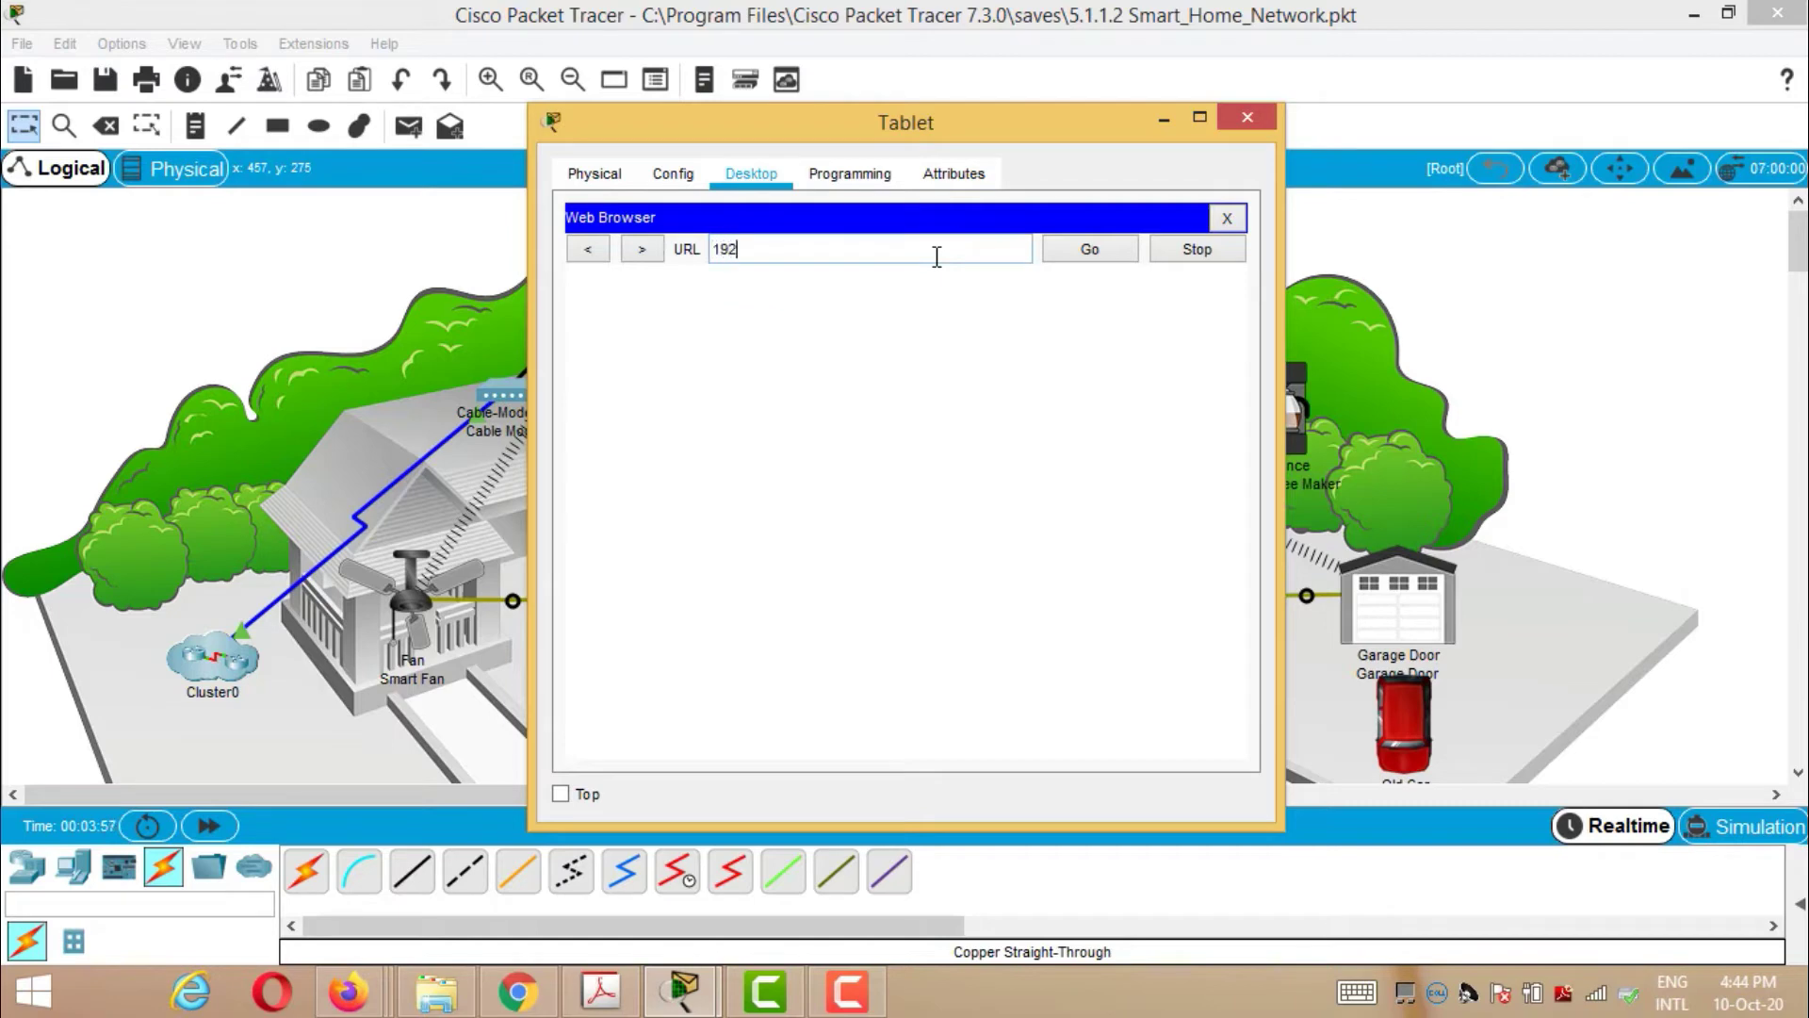
text(192.168.25.1)
key(Return)
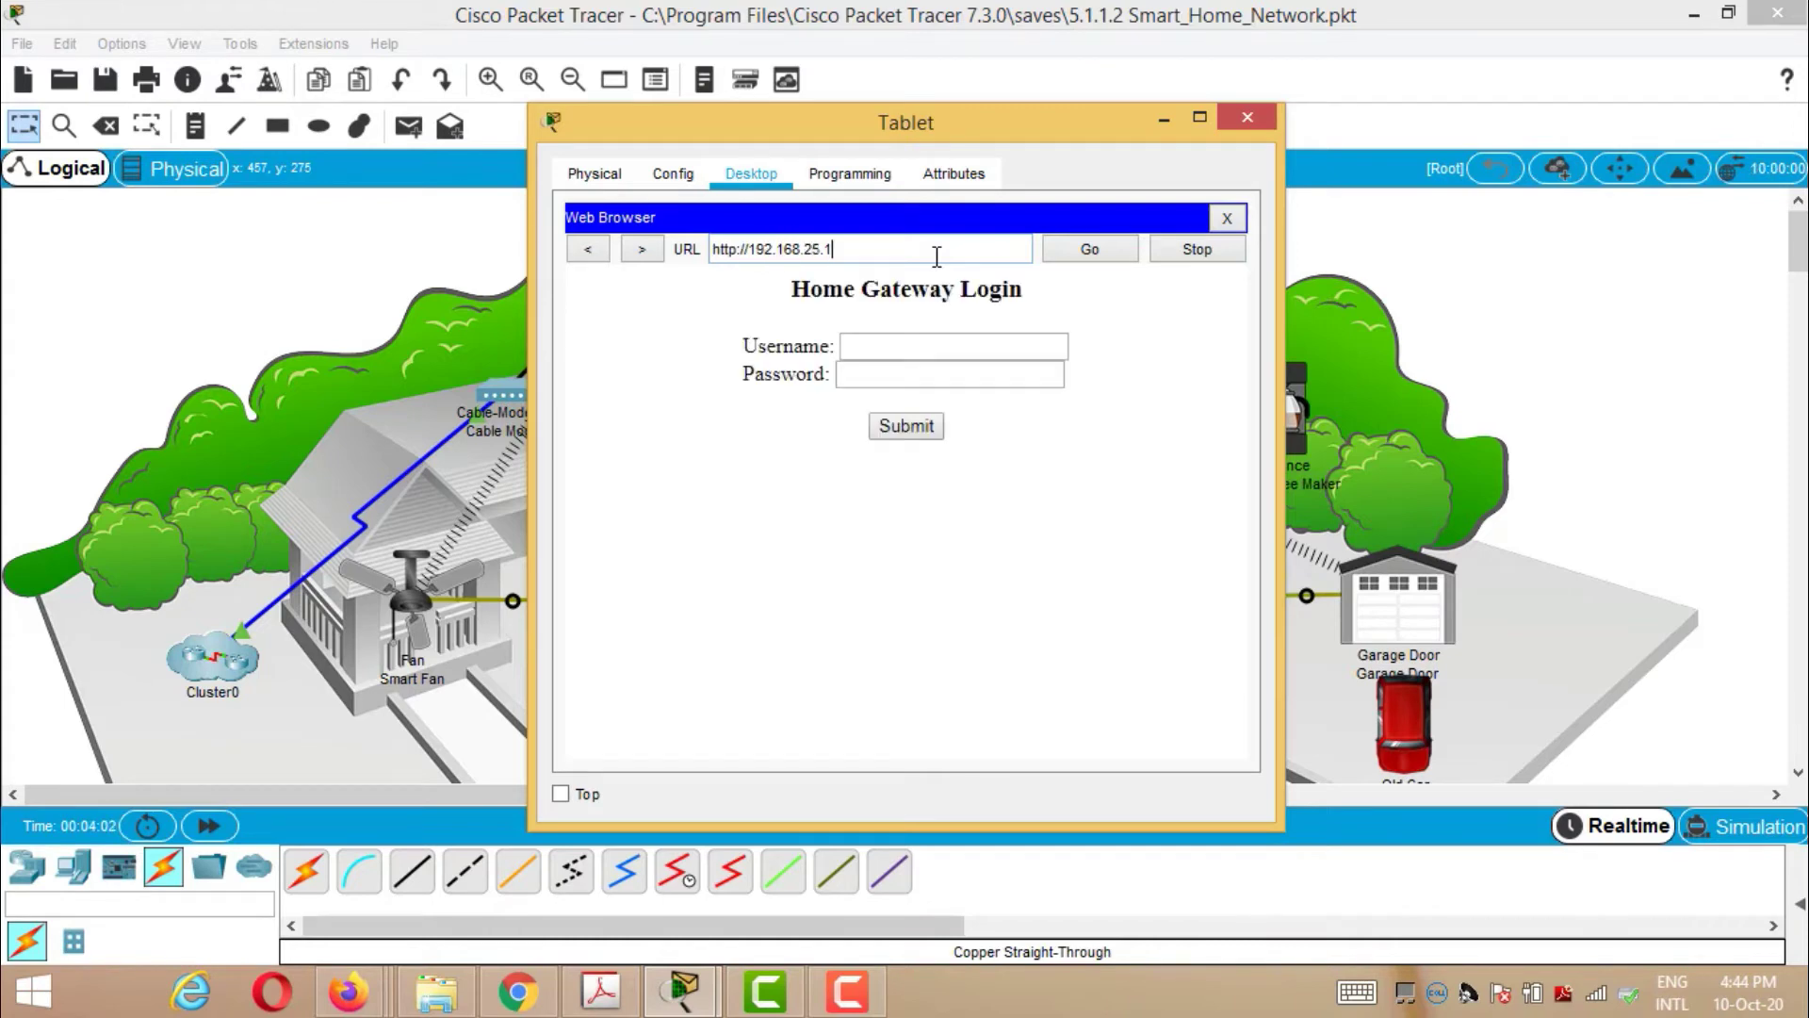
- Enter the gateway username and password and submit the login
click(910, 347)
text(admin)
click(905, 373)
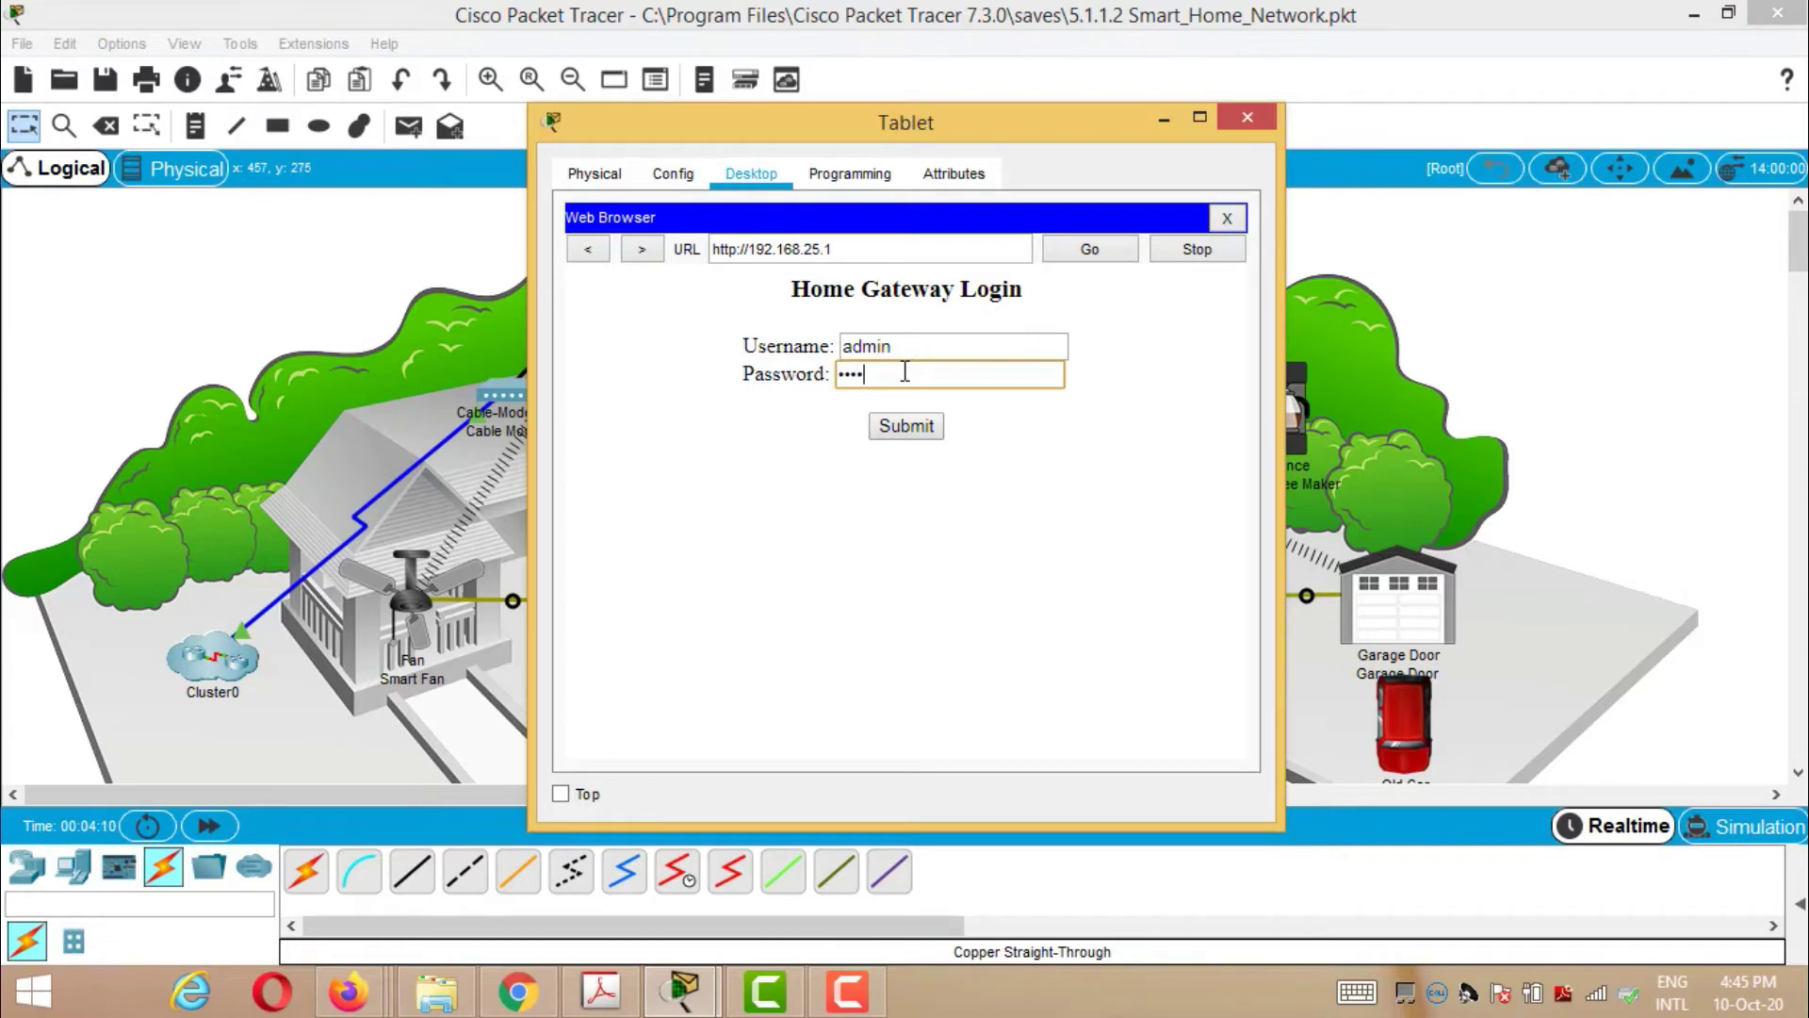
click(909, 434)
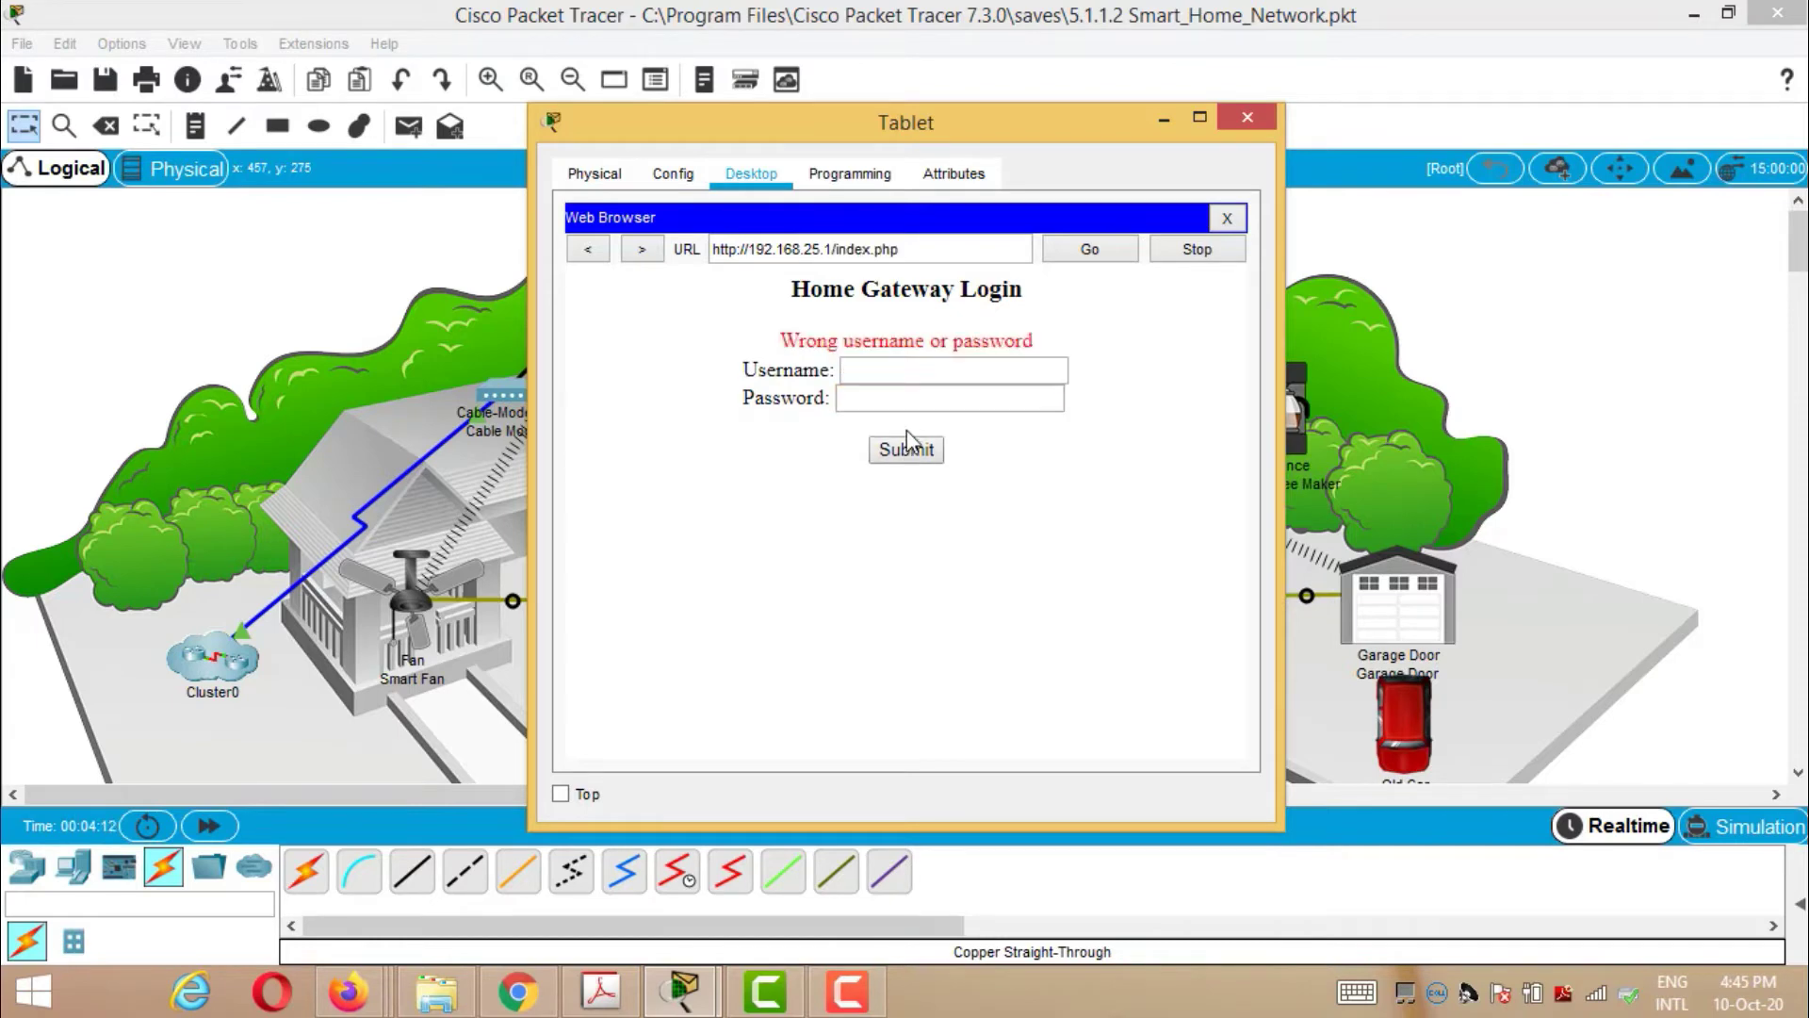
click(917, 386)
click(917, 372)
text(admin)
click(910, 400)
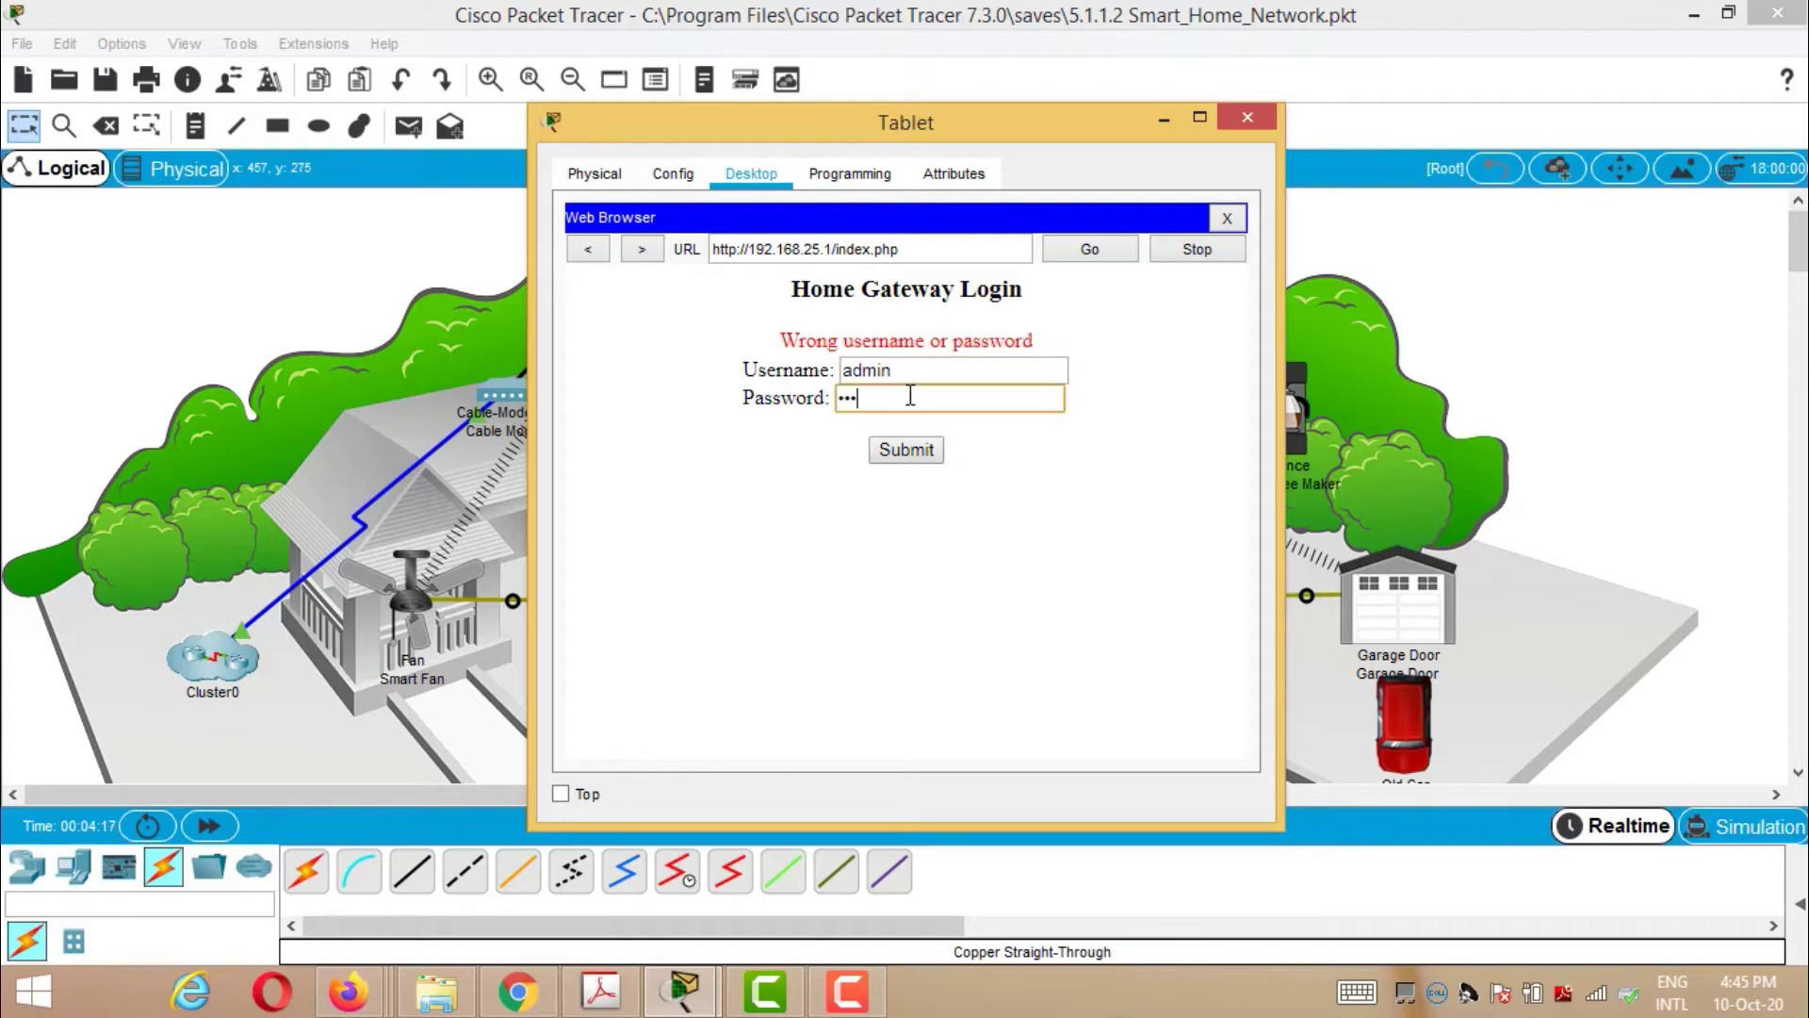
text(admin)
click(906, 450)
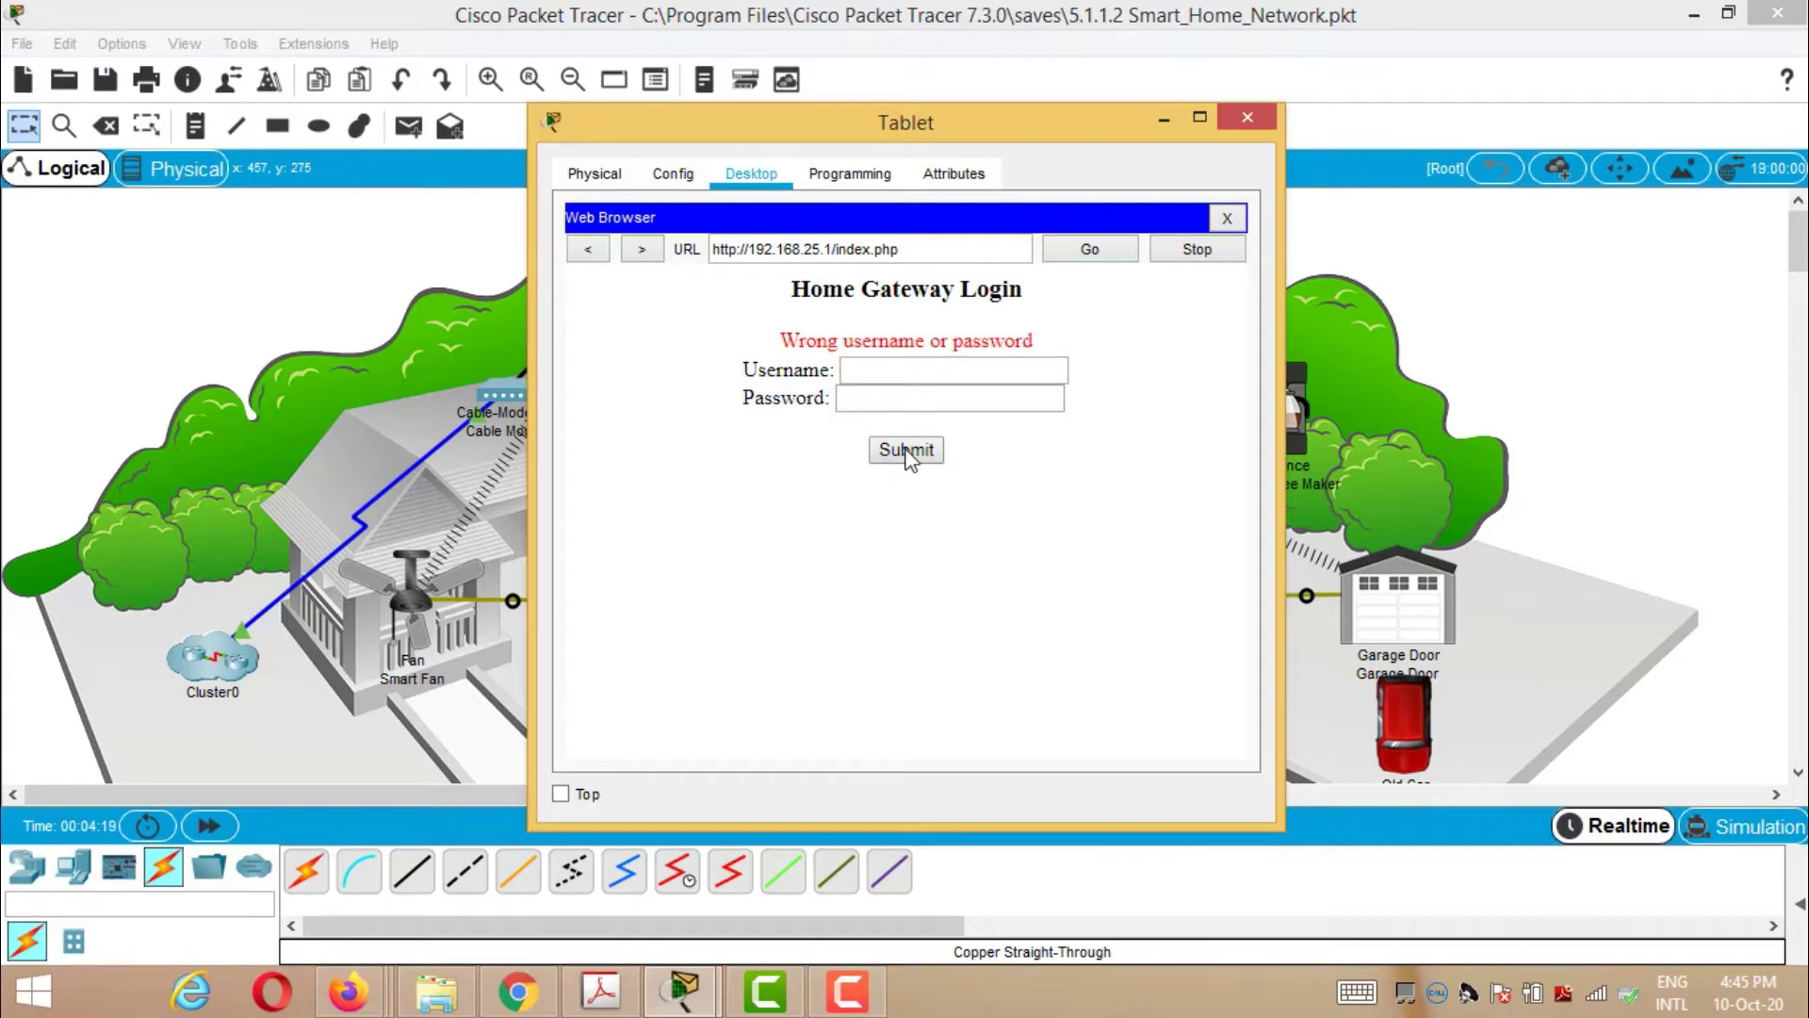
- Retry the login with the username and password to reach the IoT list, then minimize the Tablet
click(903, 368)
text(admin)
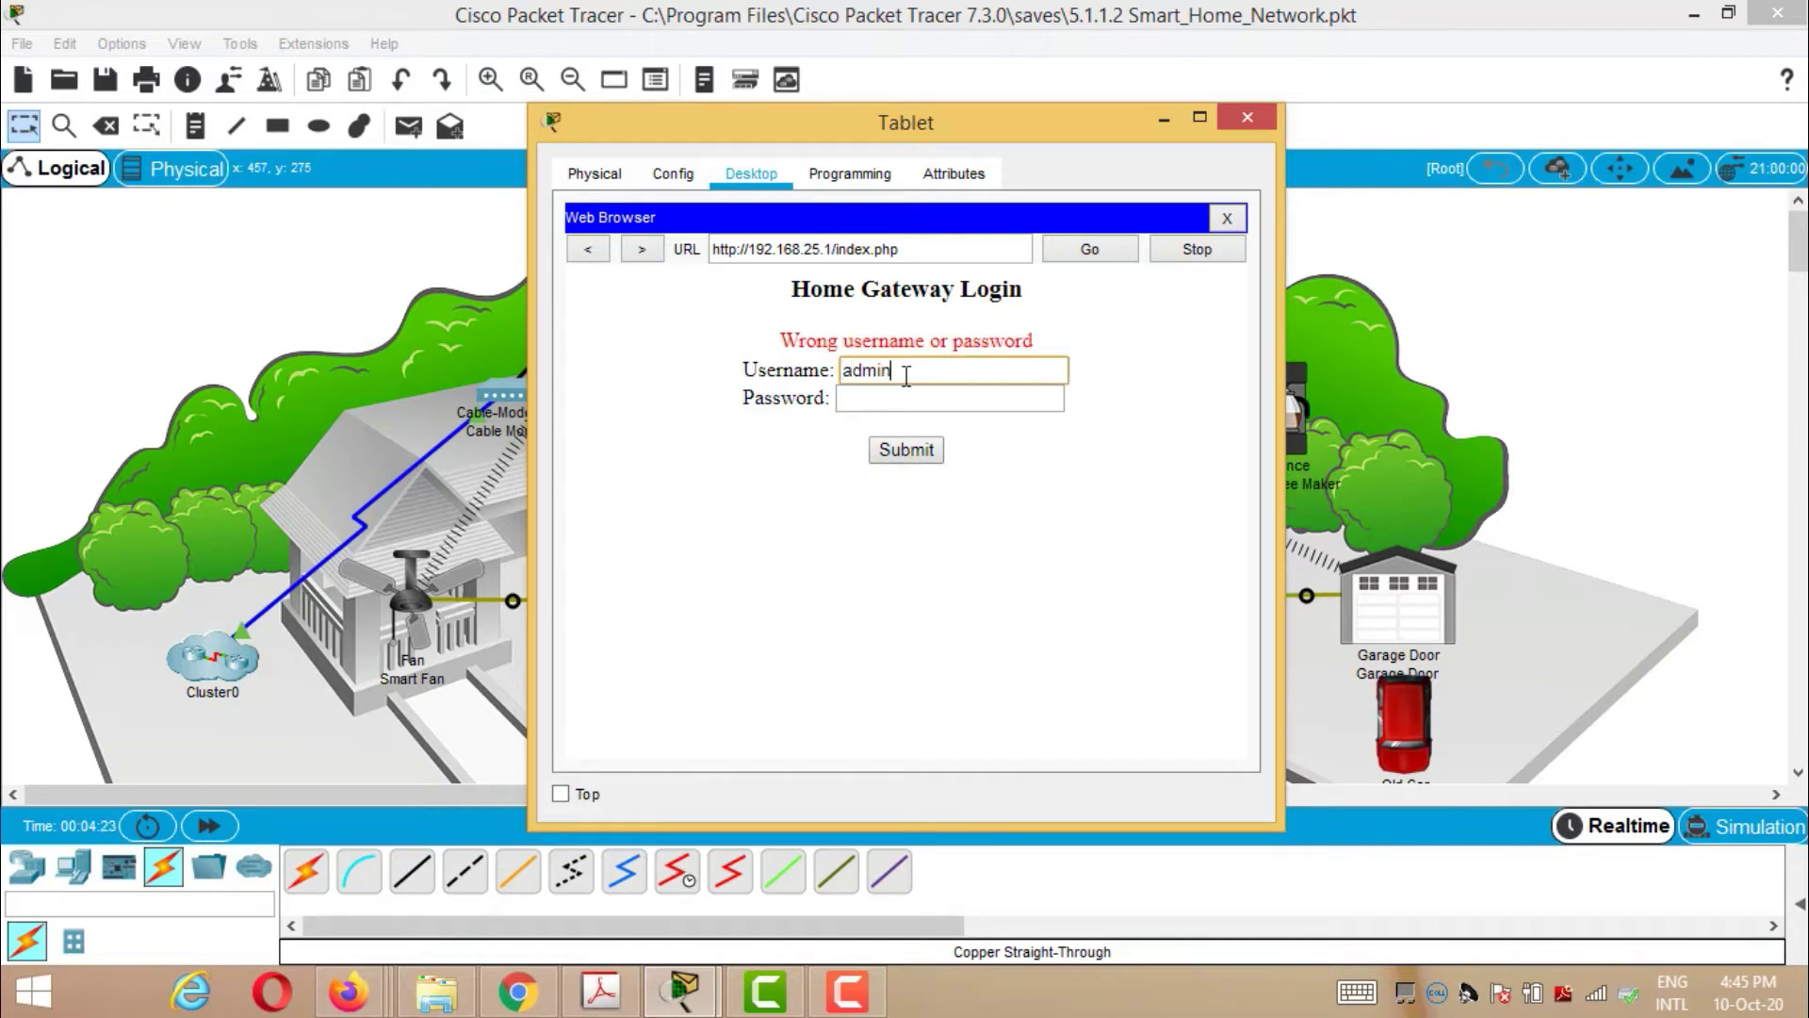
click(912, 402)
text(a)
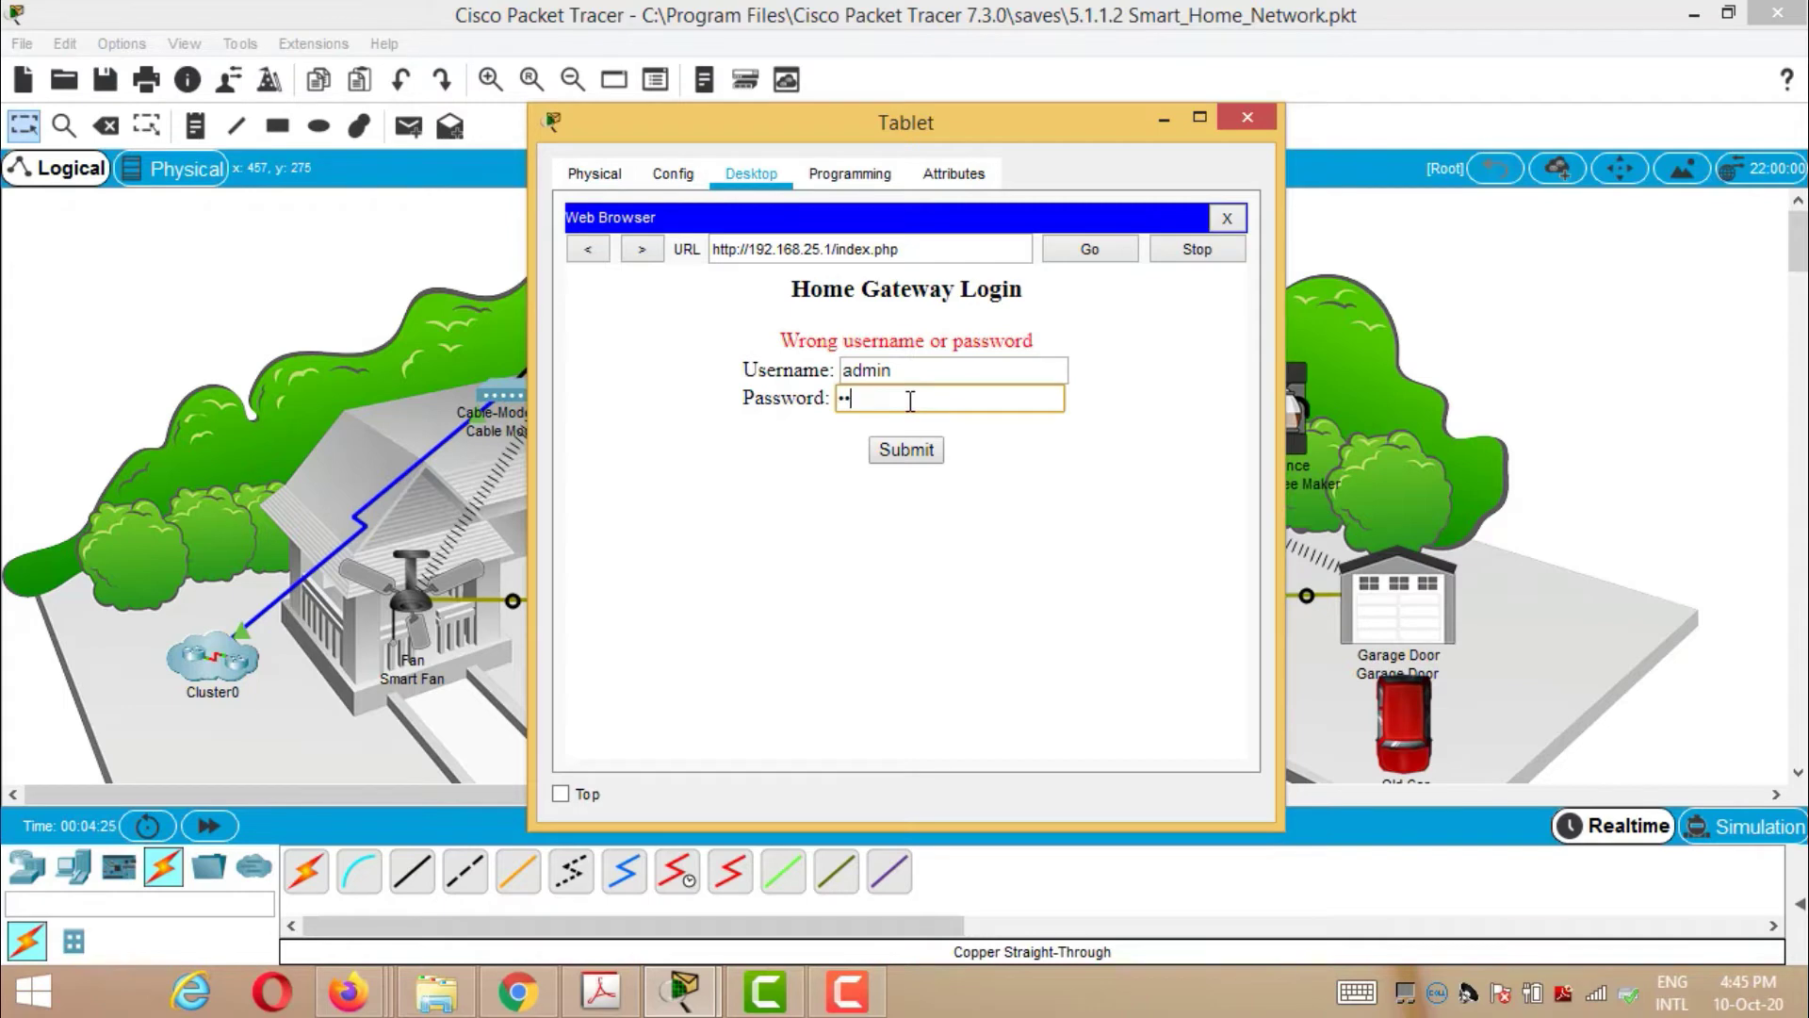
text(dmin)
click(928, 450)
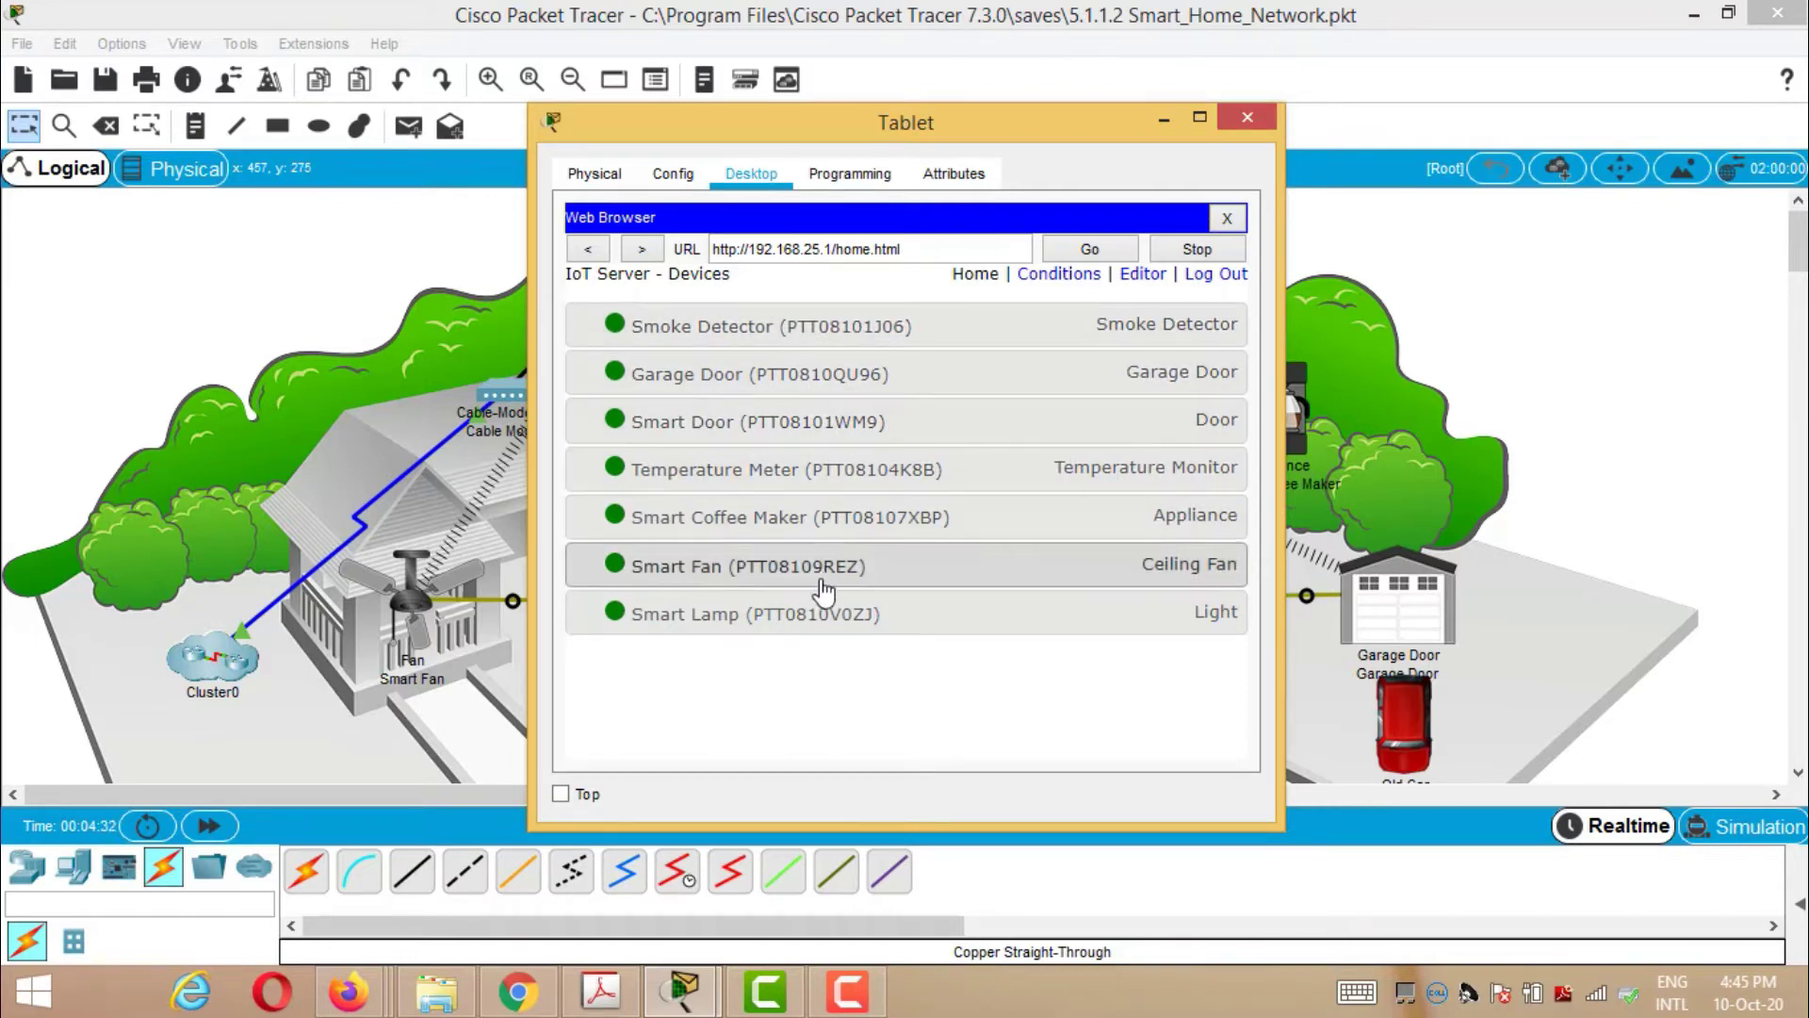
click(1166, 122)
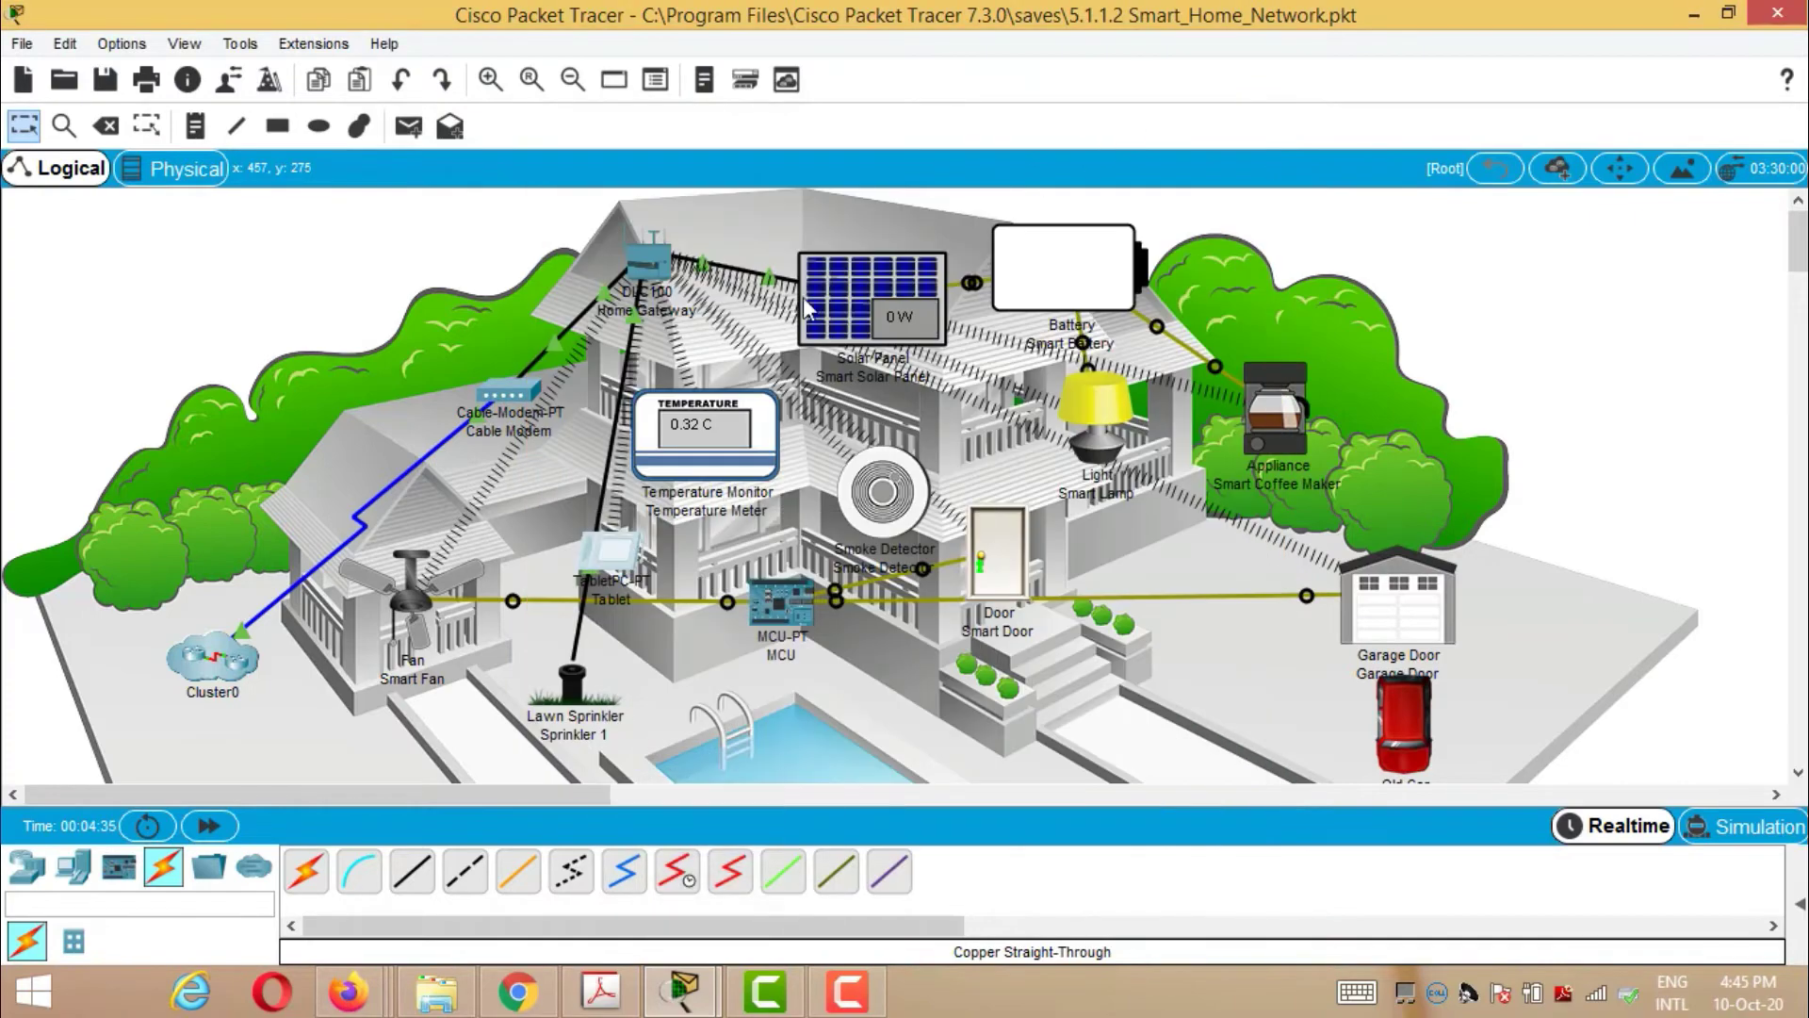
- Confirm Sprinkler 1 uses DHCP with gateway 192.168.25.1, then Alt-click it to start spraying
alt+click(581, 685)
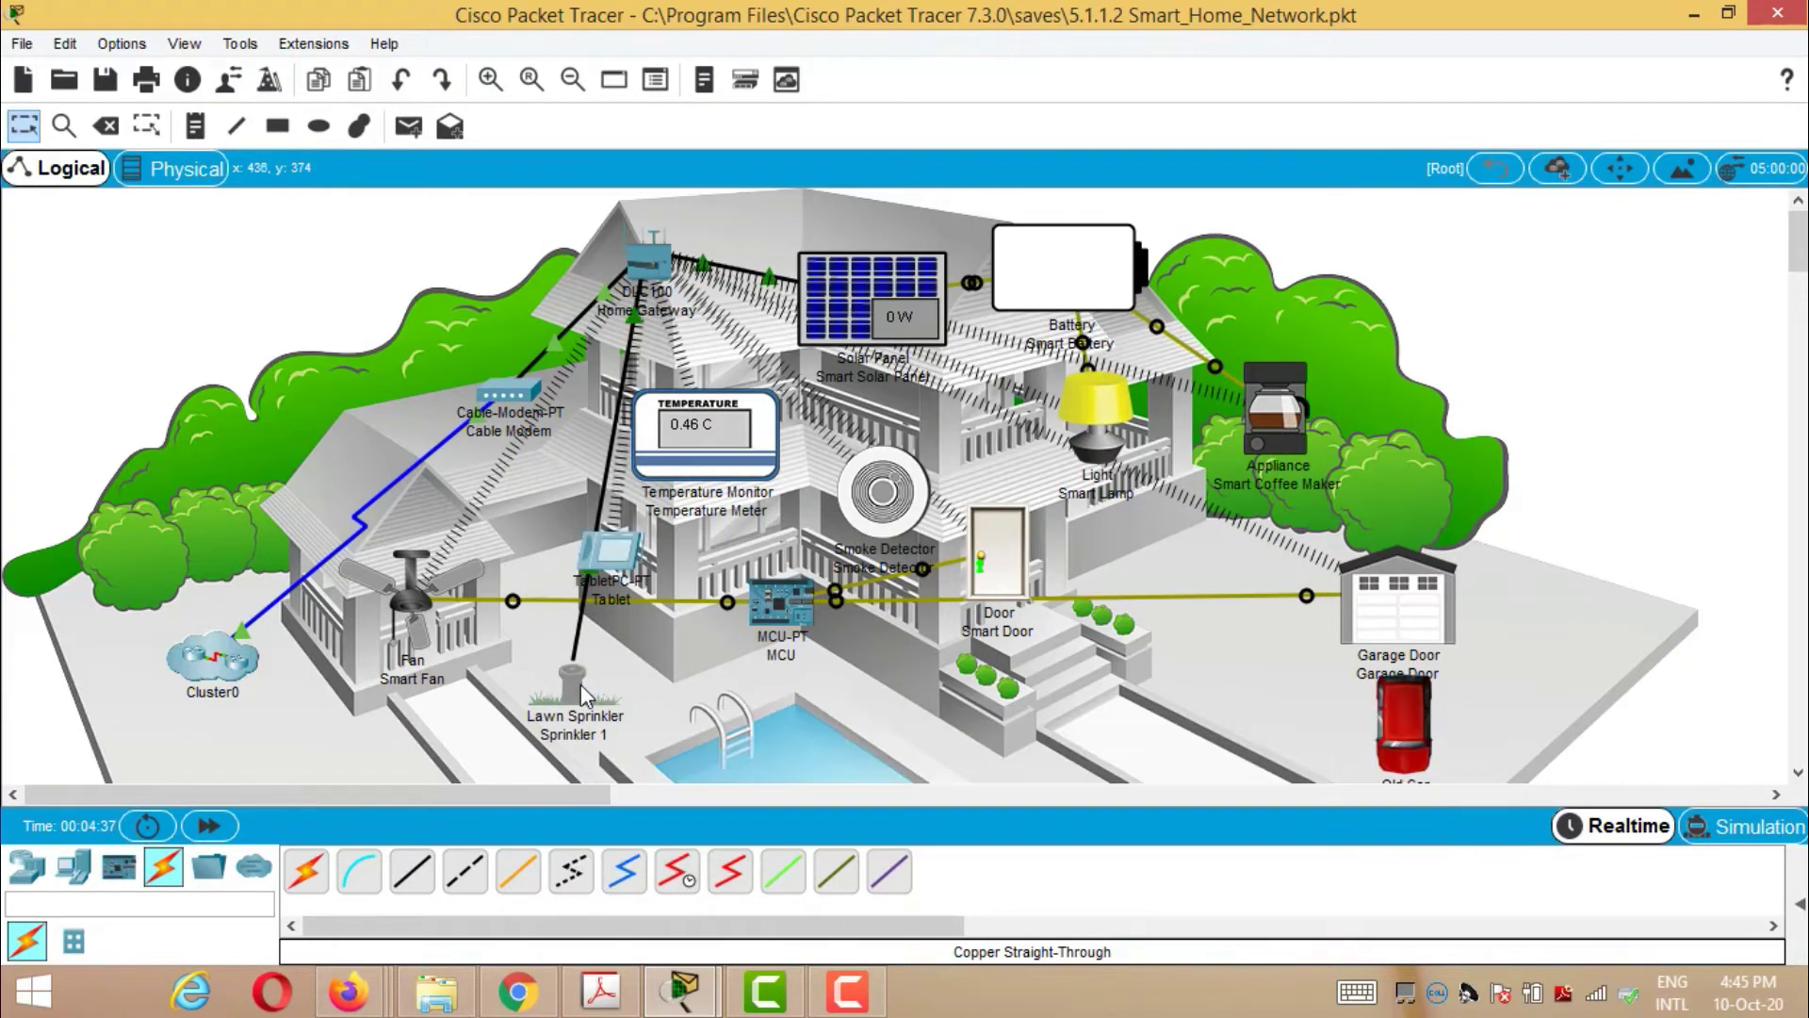
click(580, 664)
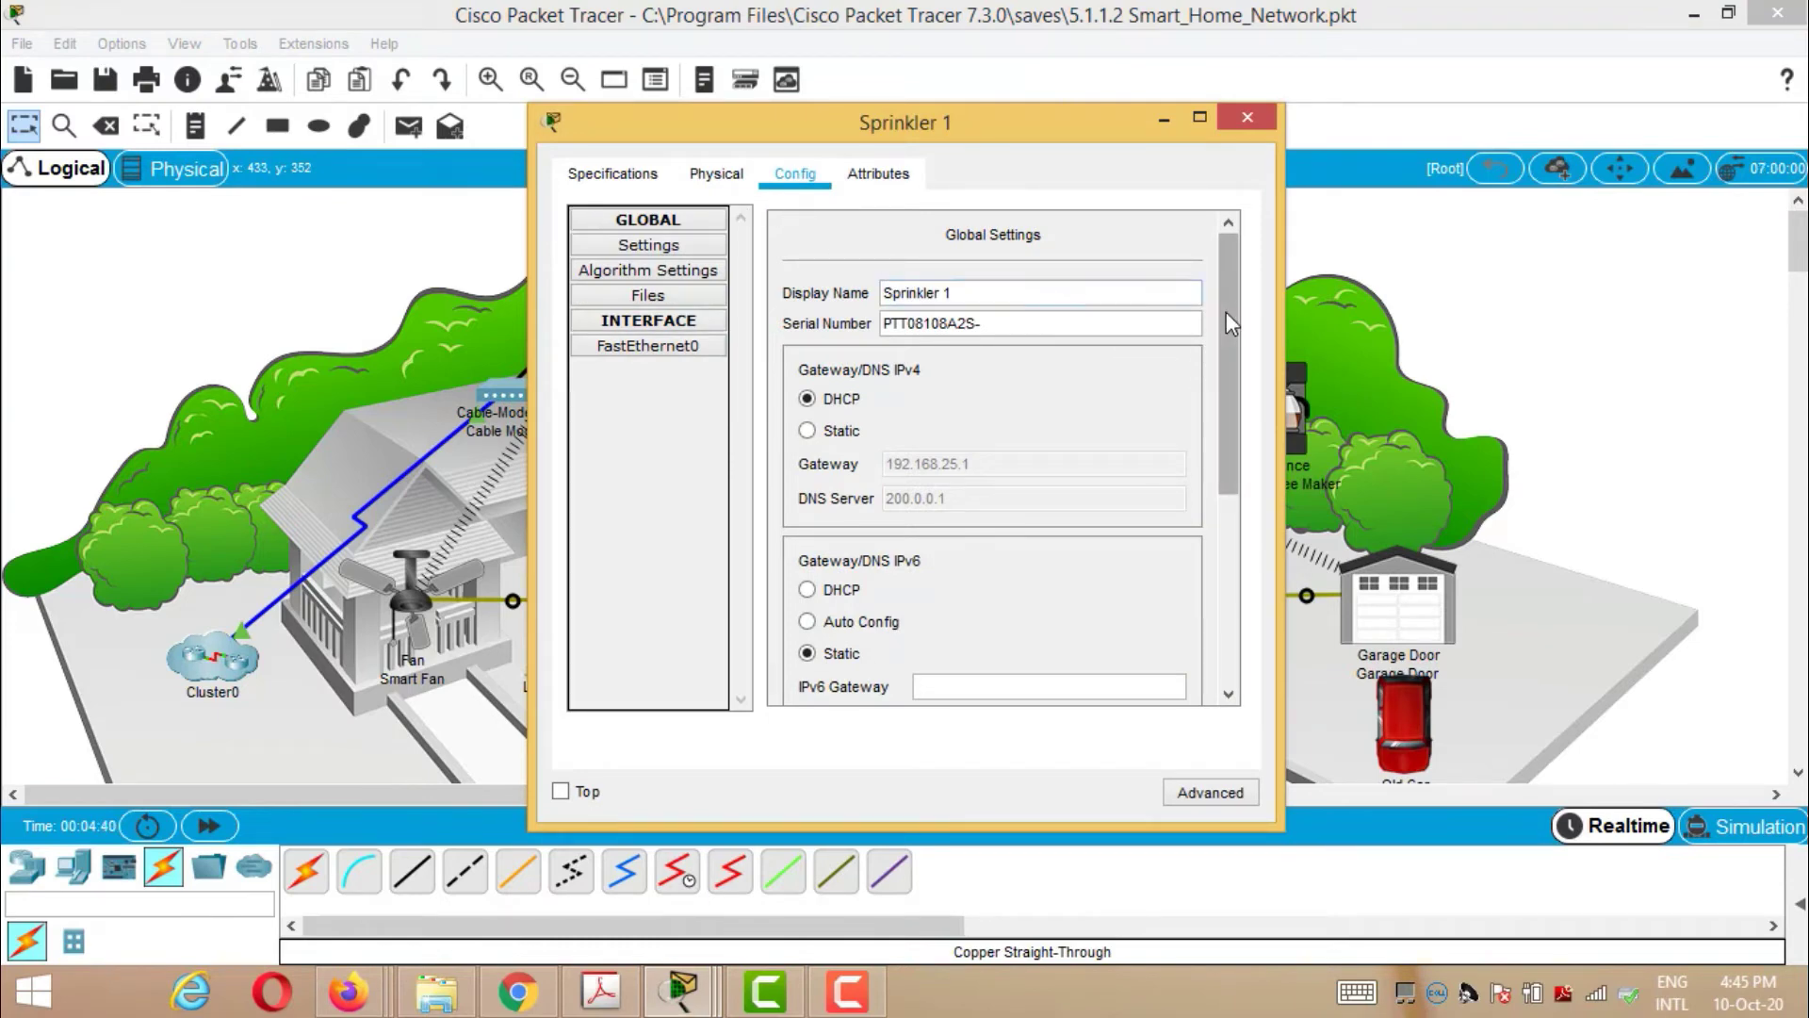
mouse_move(1223, 324)
mouse_down()
mouse_move(1223, 526)
mouse_move(1229, 344)
mouse_up()
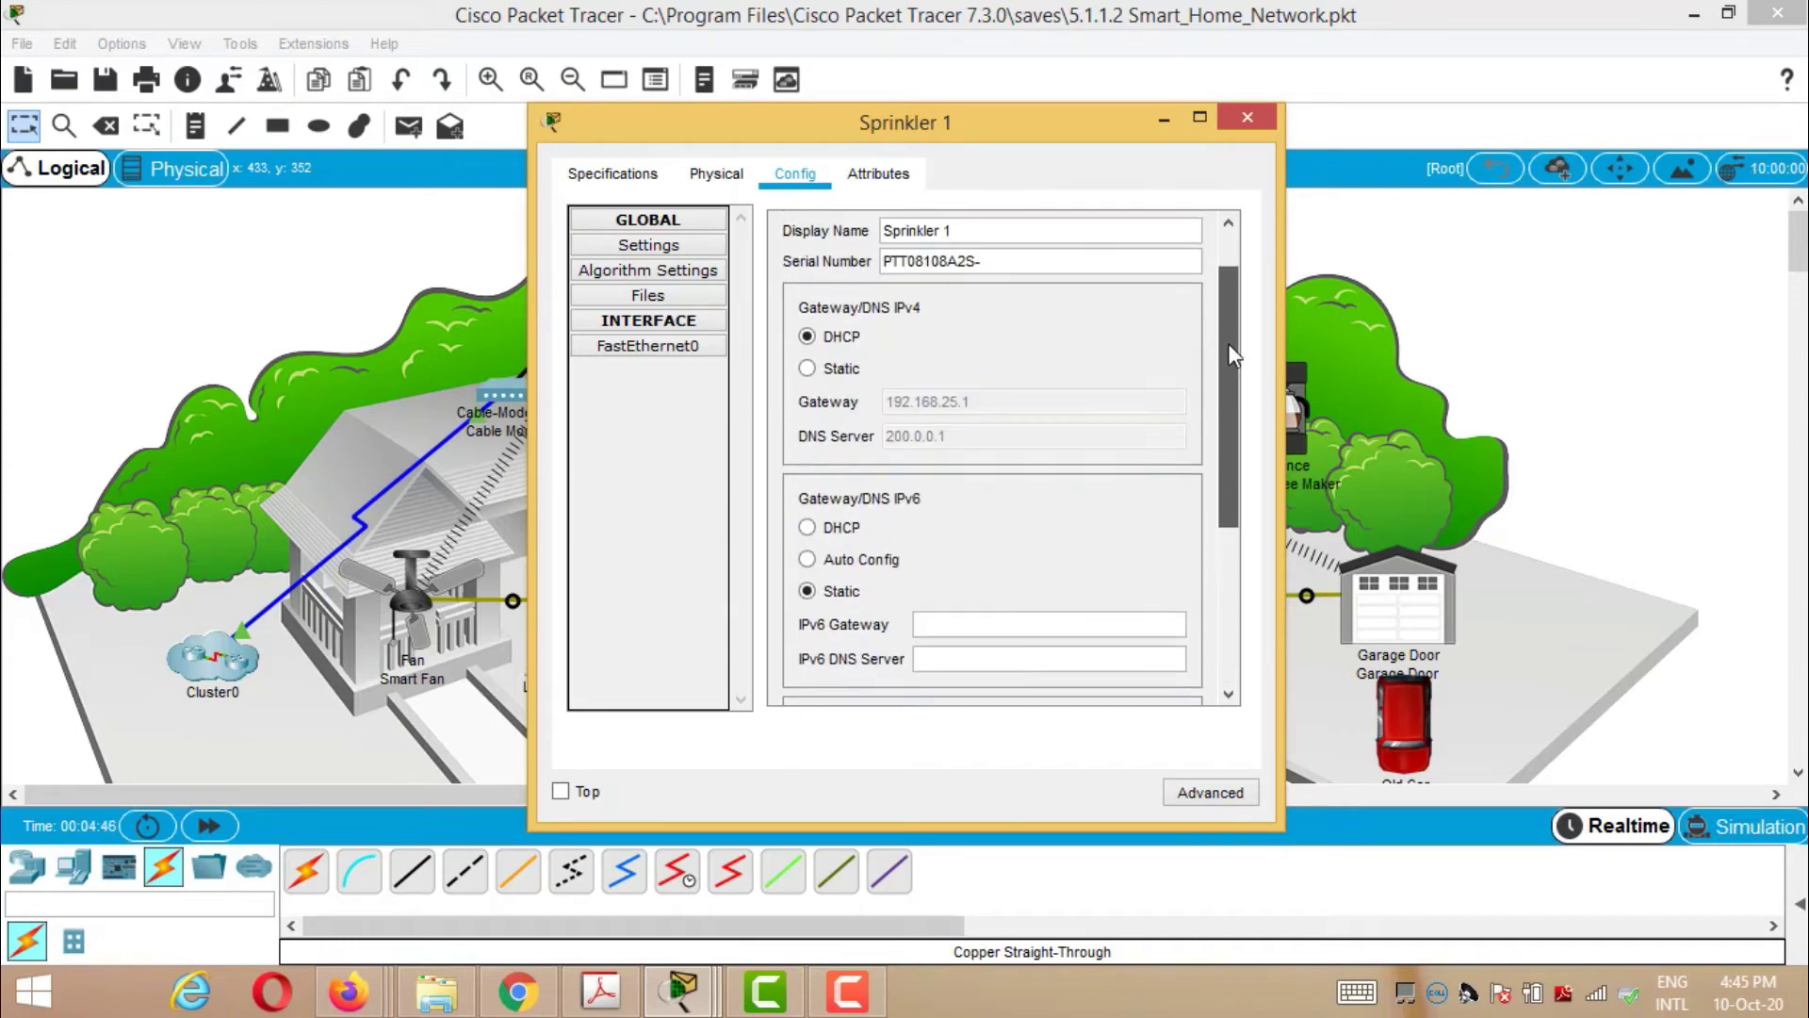
scroll(1229, 343, up, 1)
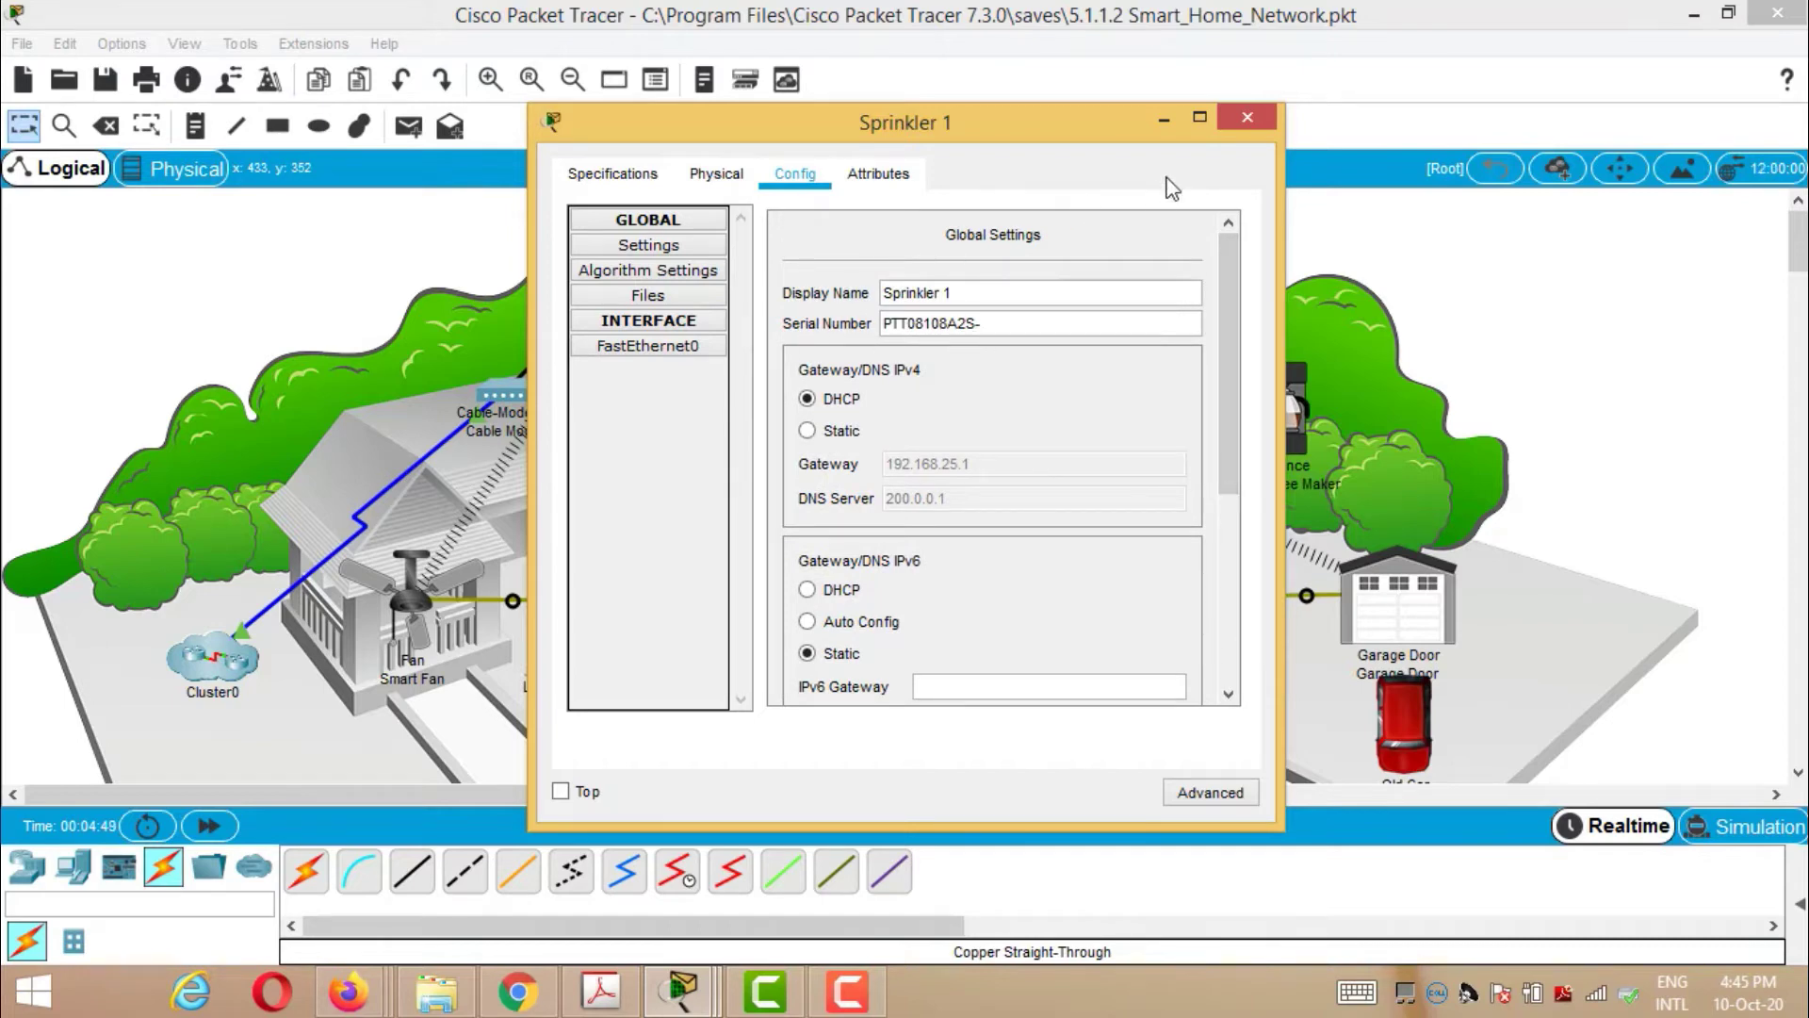
click(1251, 116)
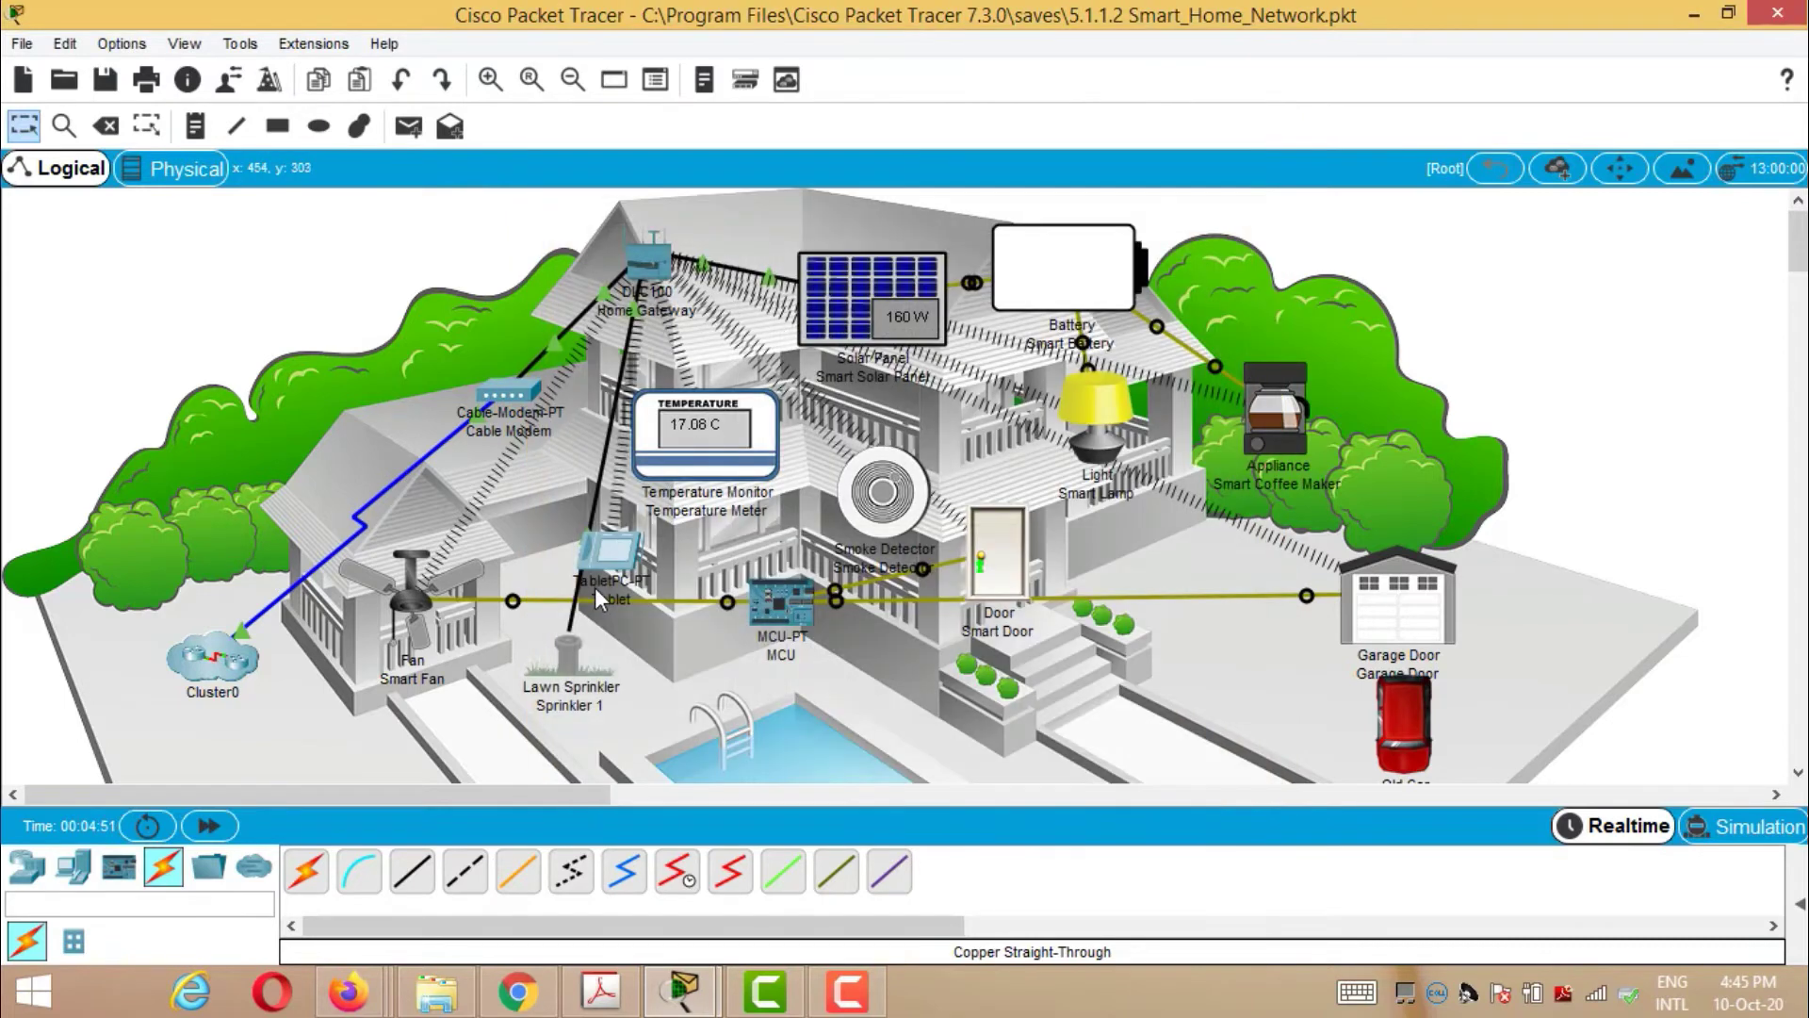
mouse_move(562, 666)
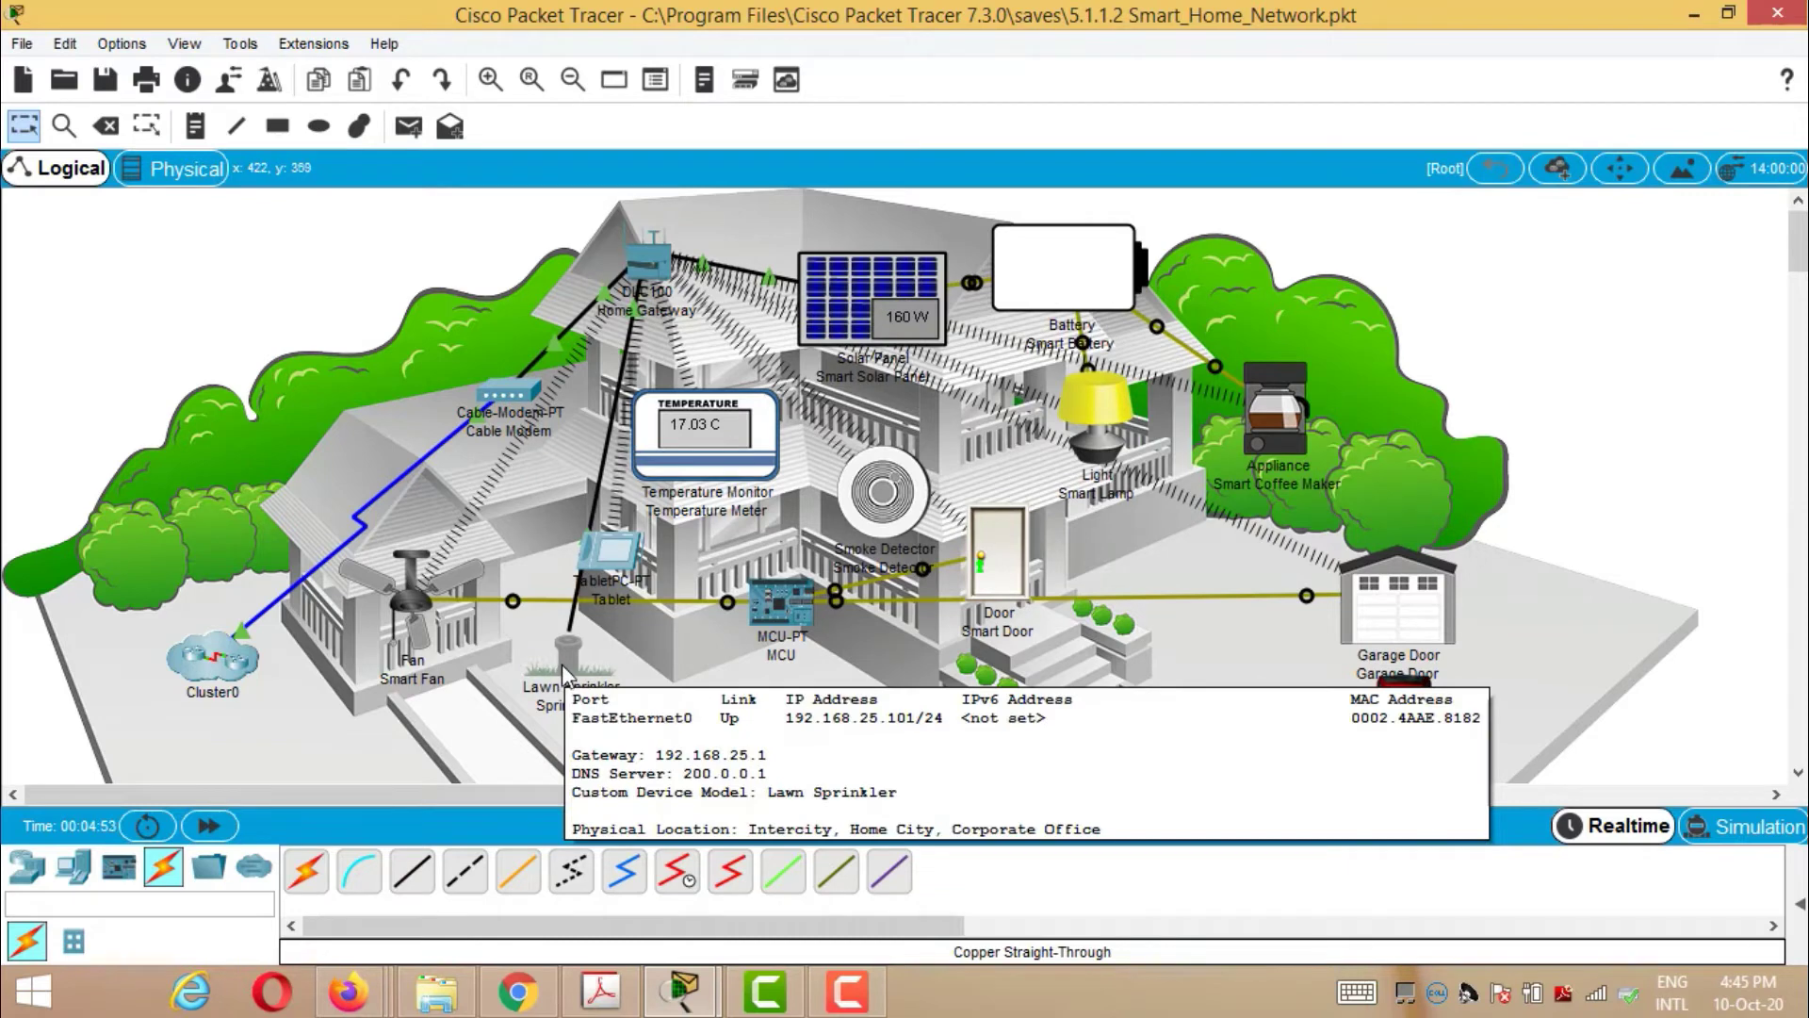
alt+click(570, 664)
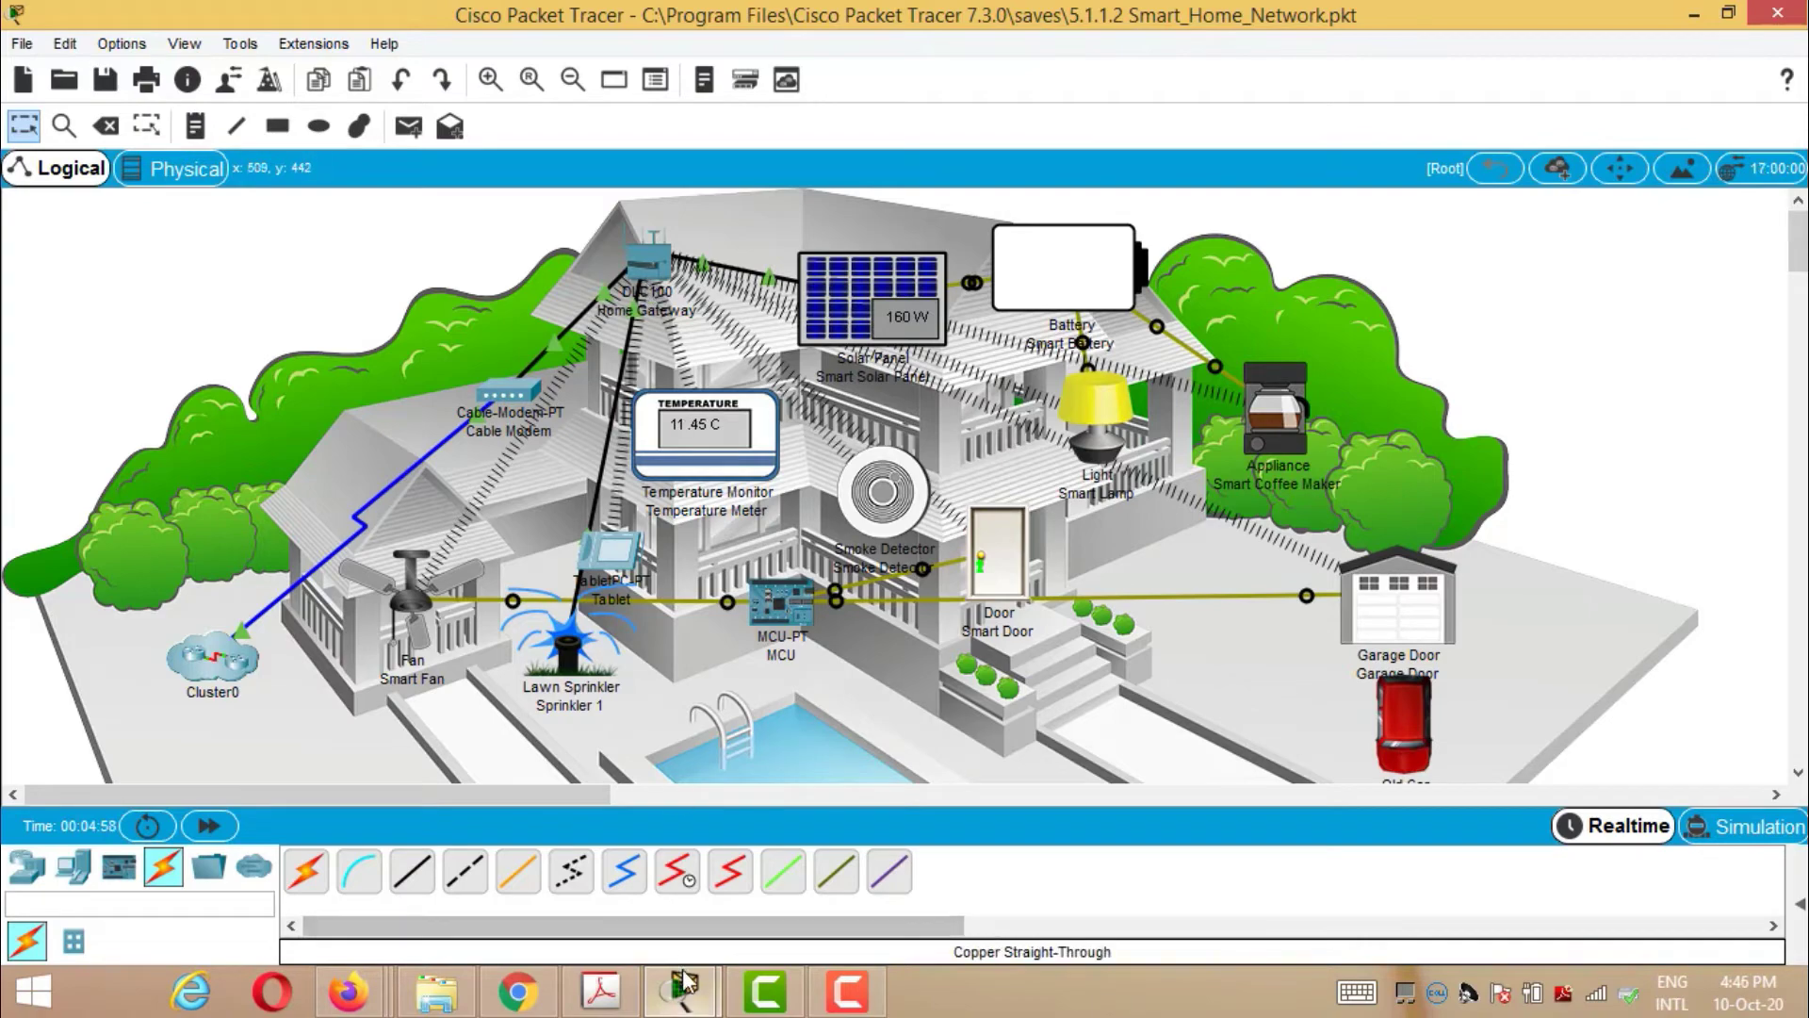
- Restore the Tablet, expand Sprinkler 1 to see its active status, then close the Tablet
mouse_move(685, 982)
click(828, 851)
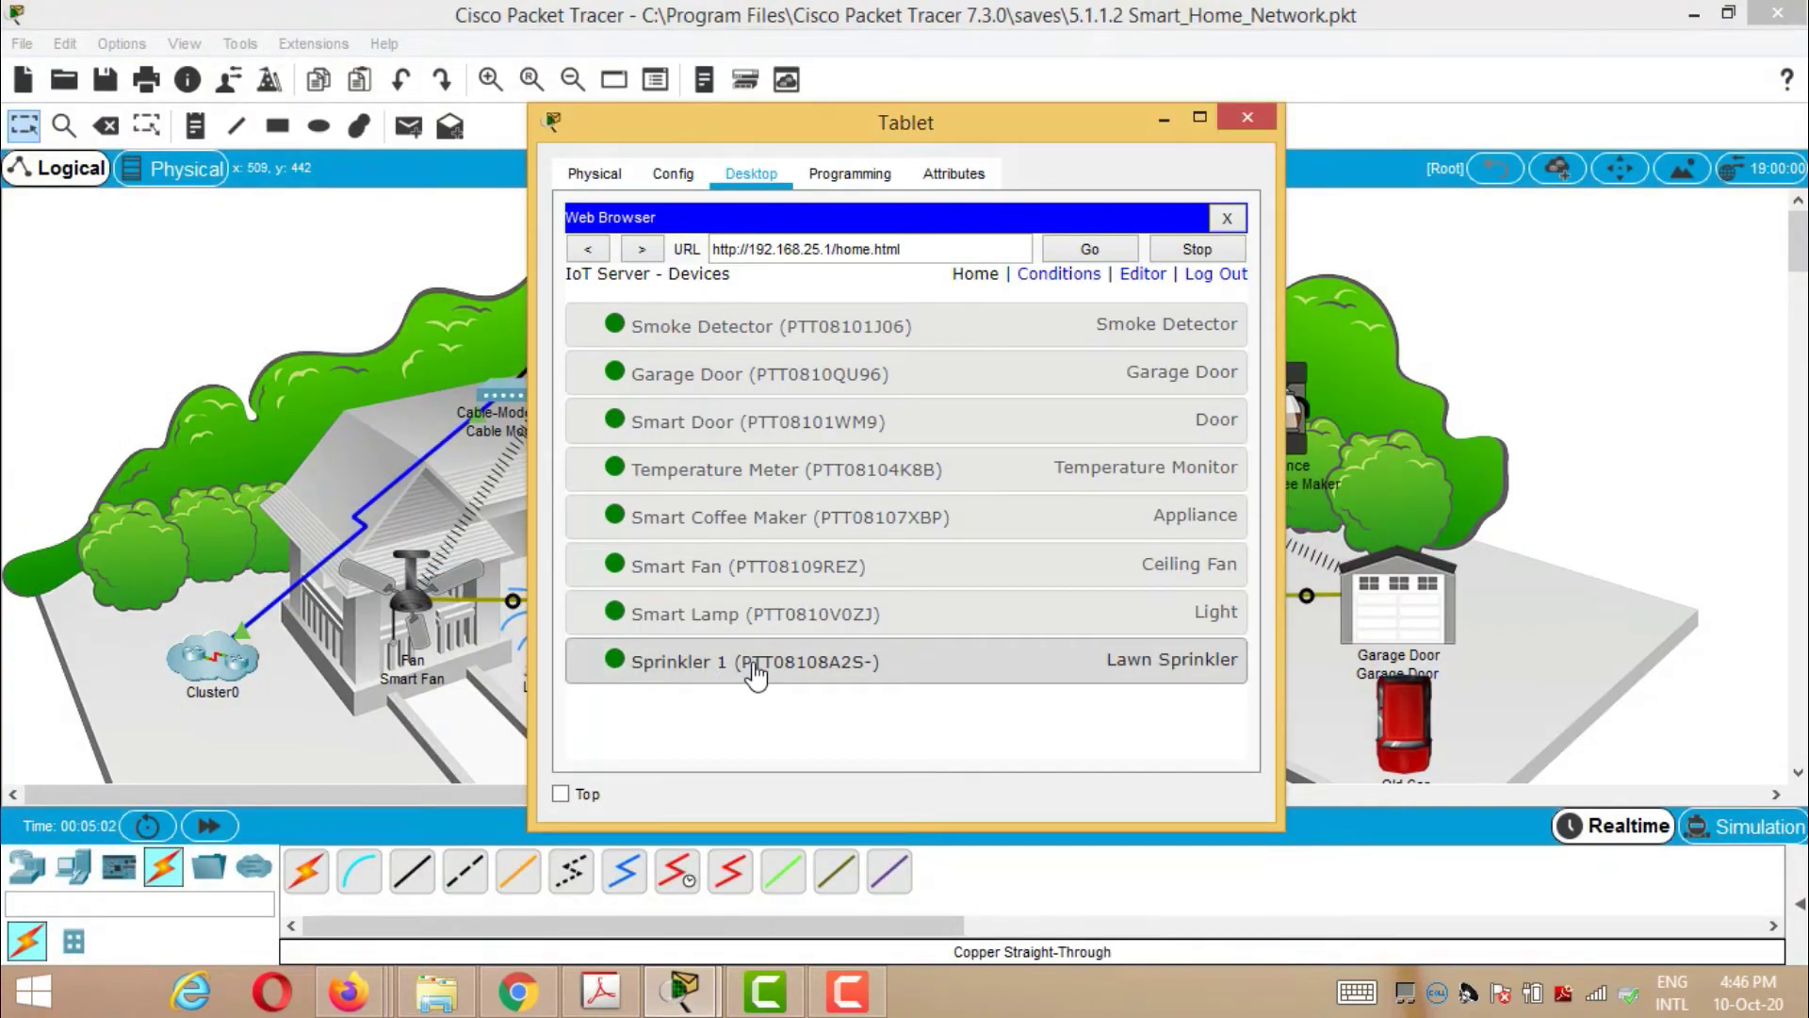
click(757, 670)
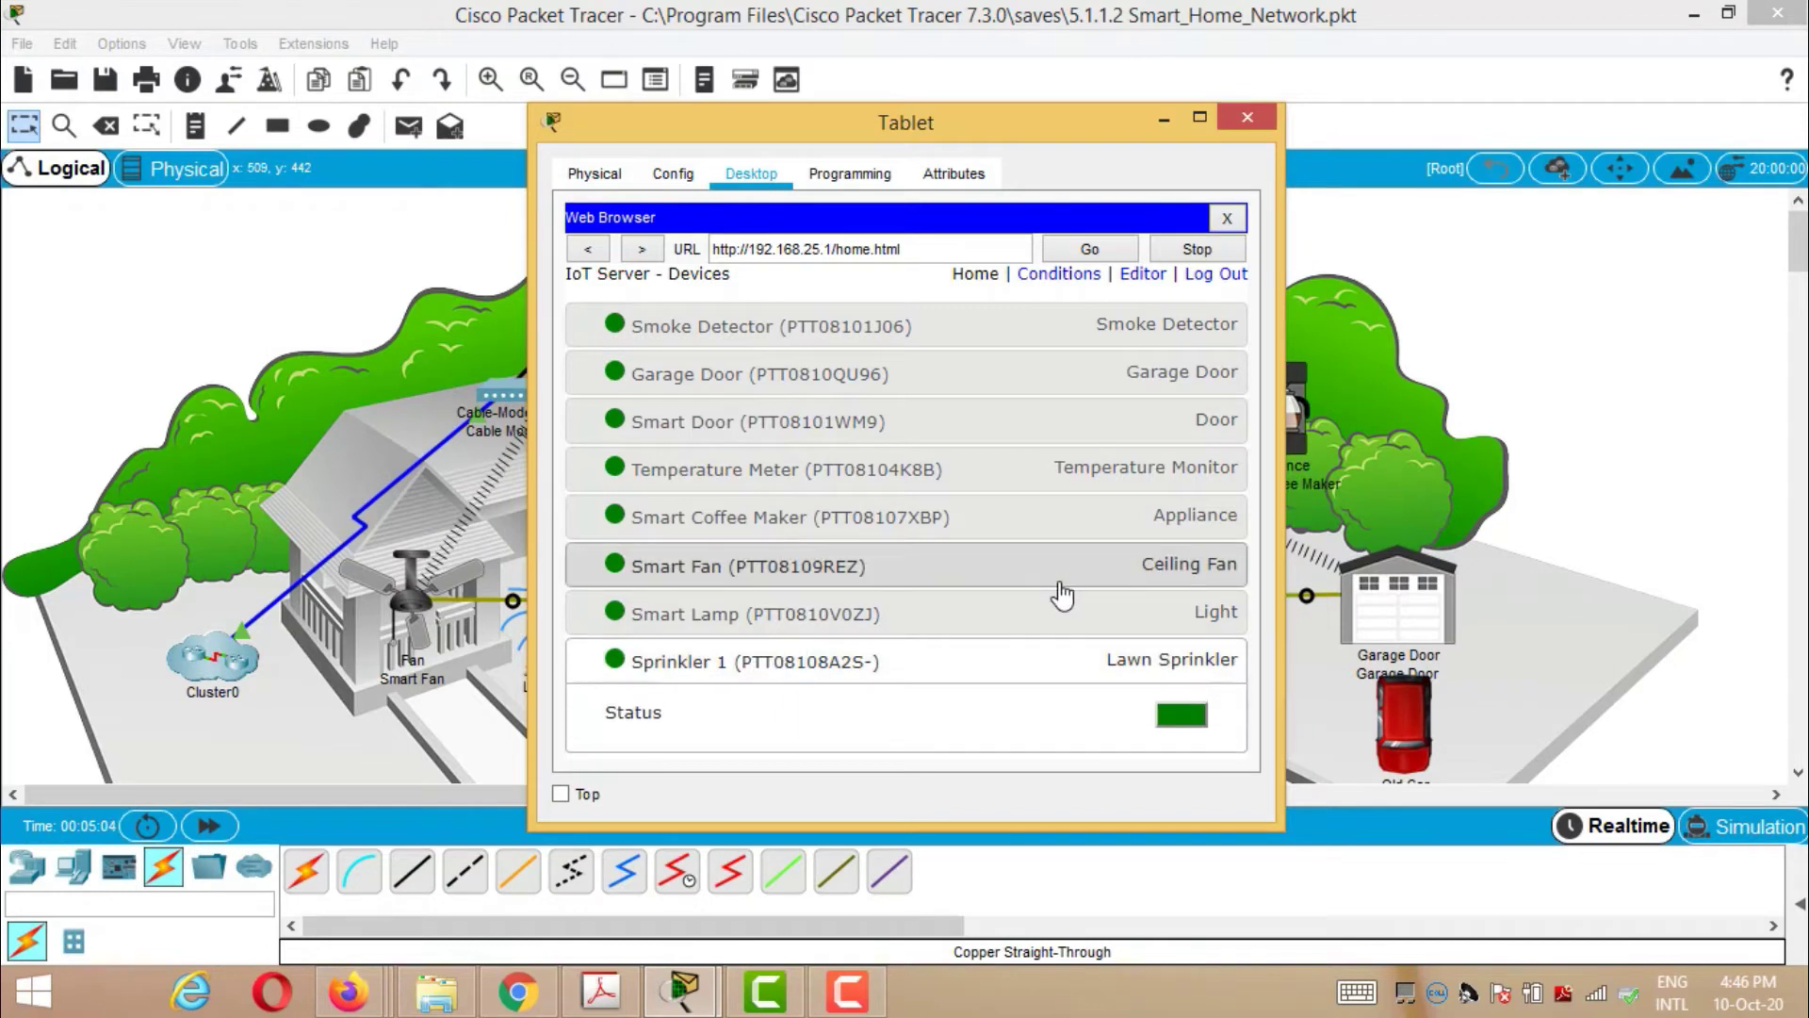
click(1253, 117)
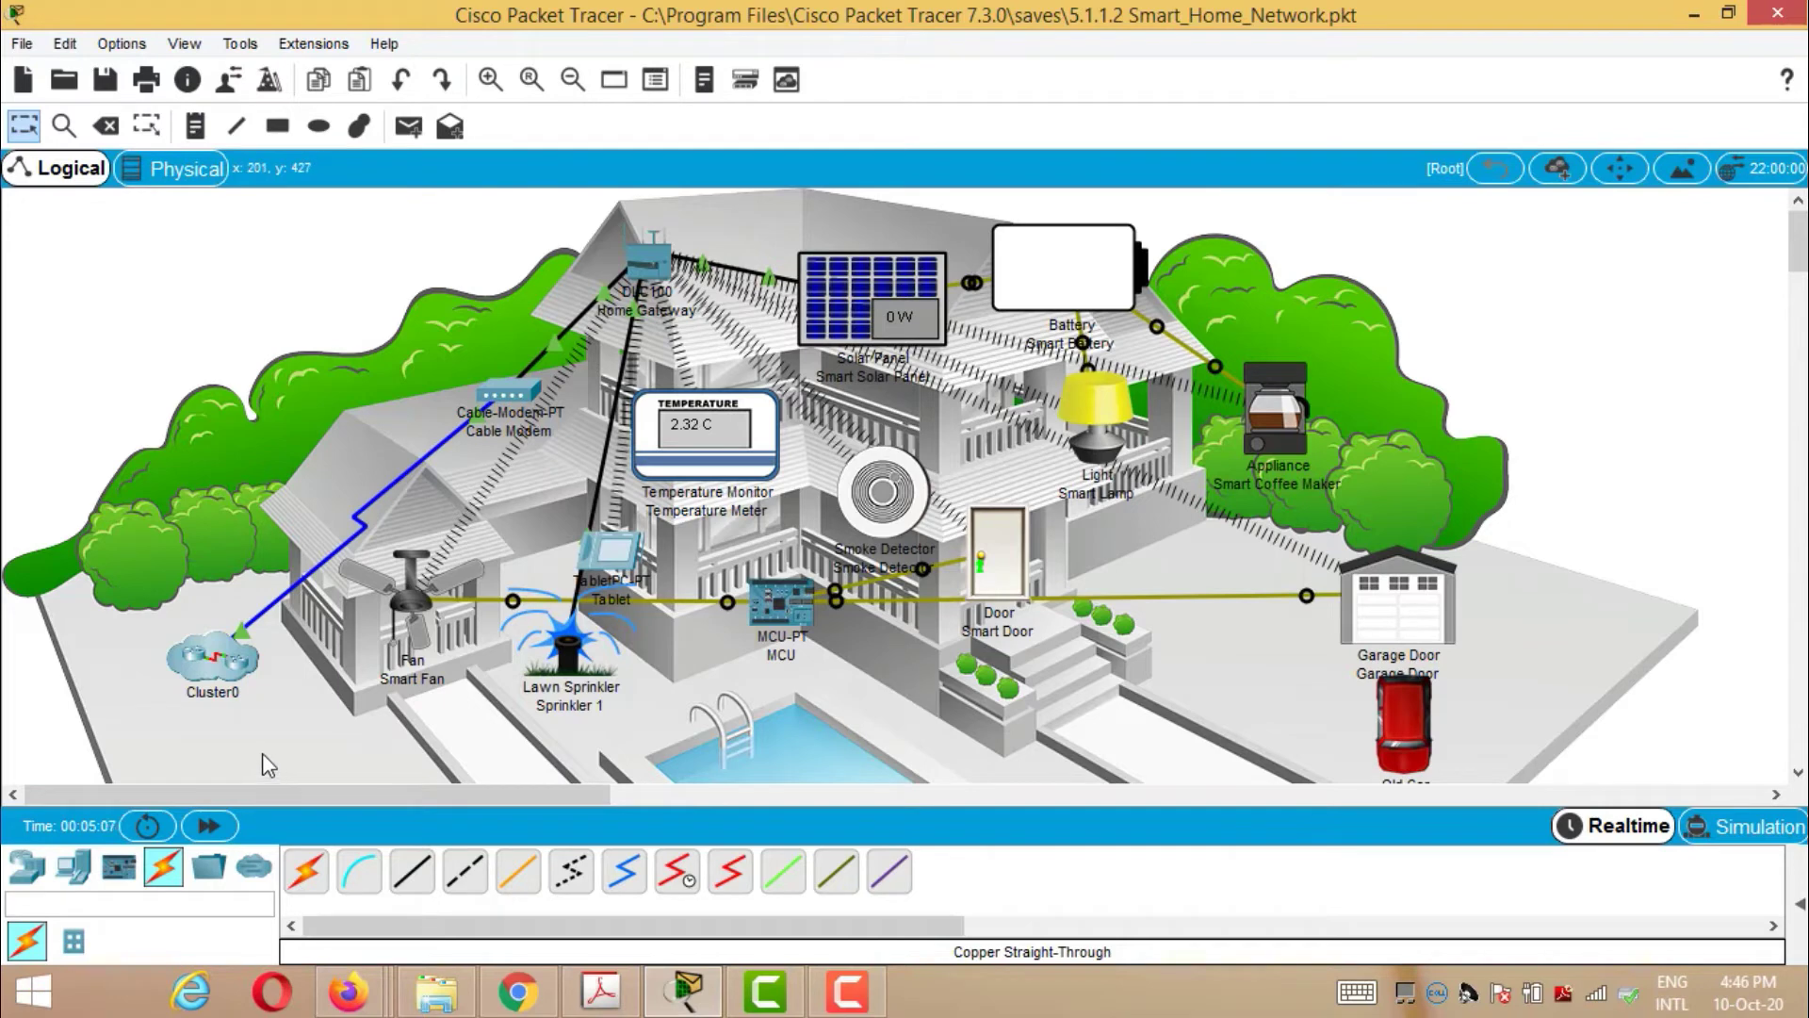
- Place a Wind Detector (IoT1) from the Home devices between the Smart Door and Garage Door
click(75, 867)
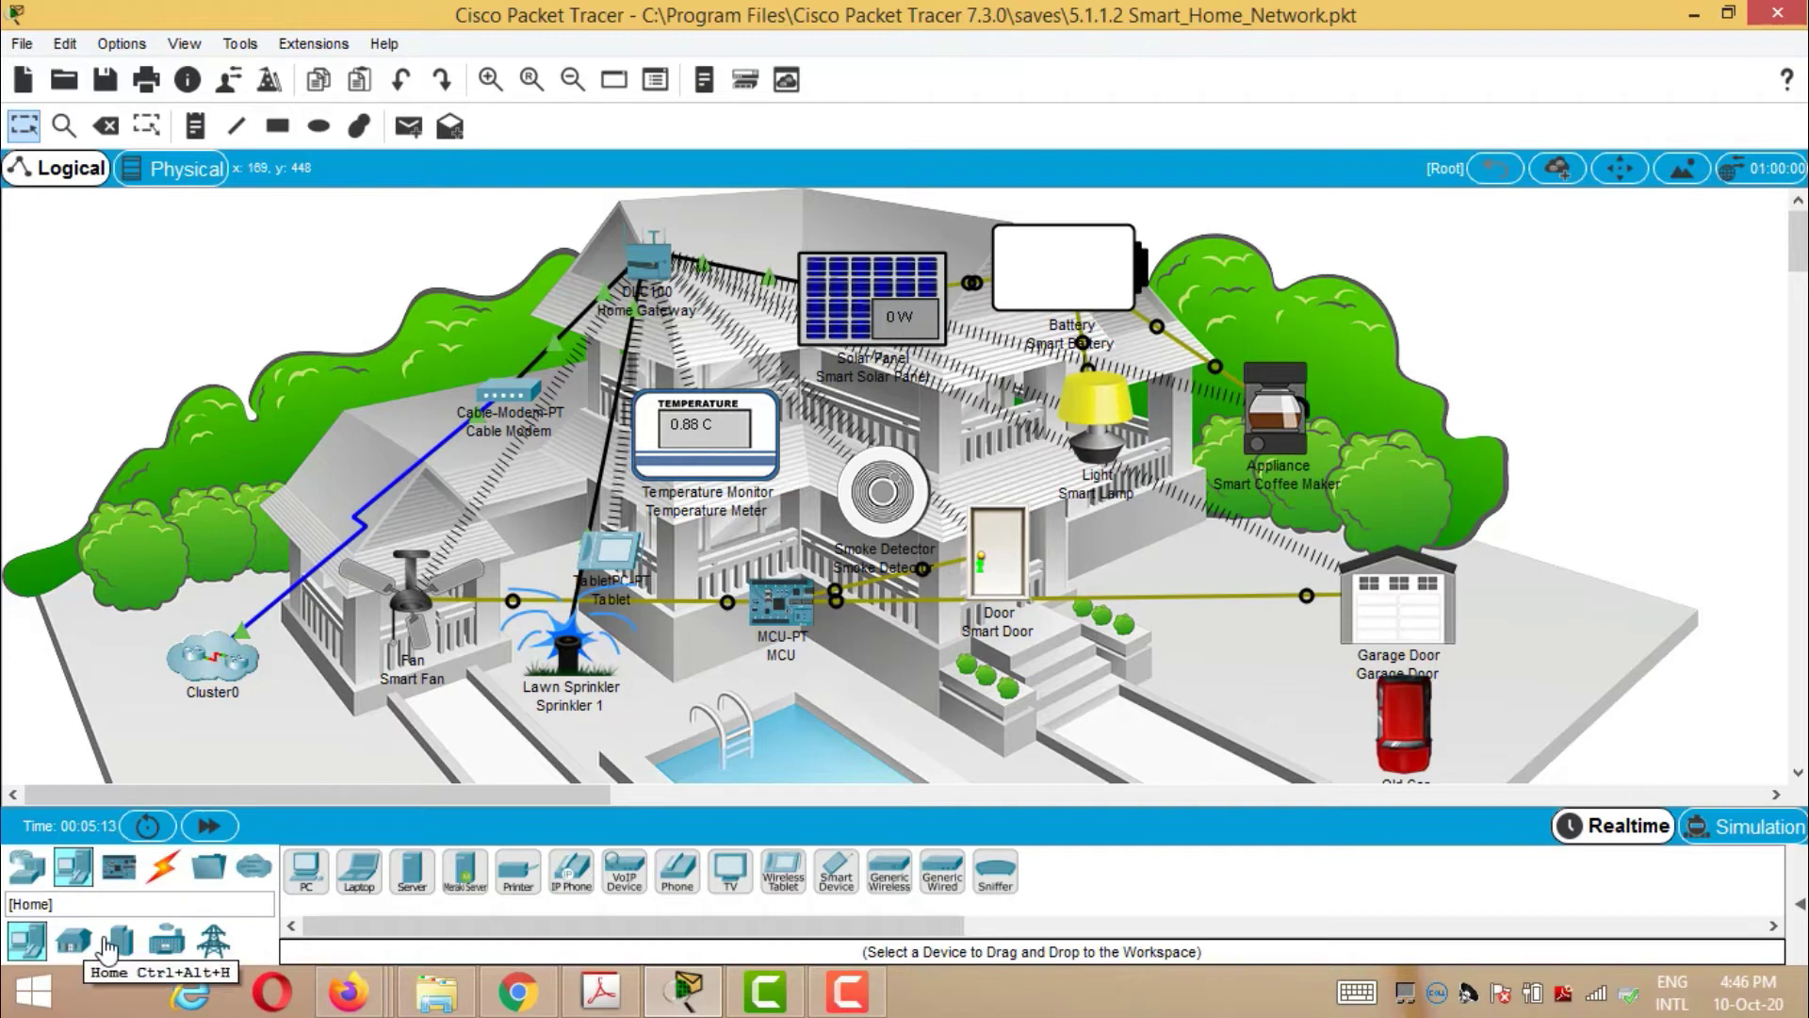
click(78, 944)
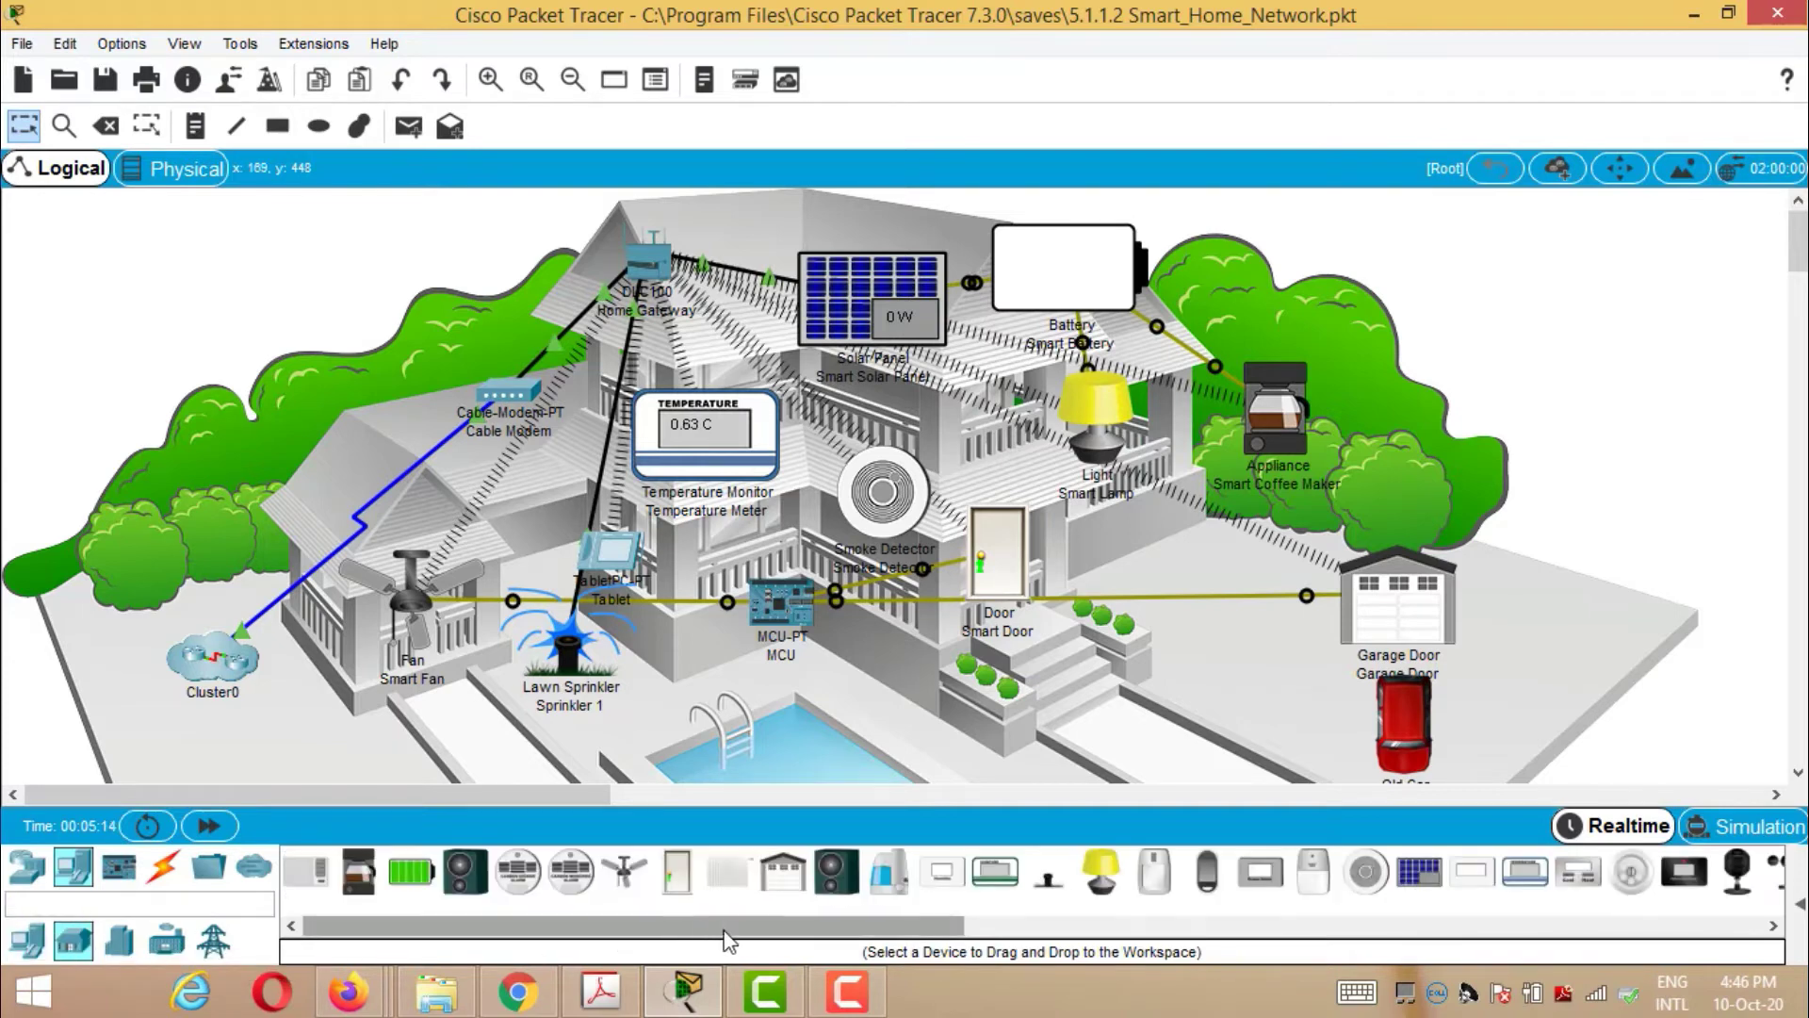
drag(740, 938, 1076, 936)
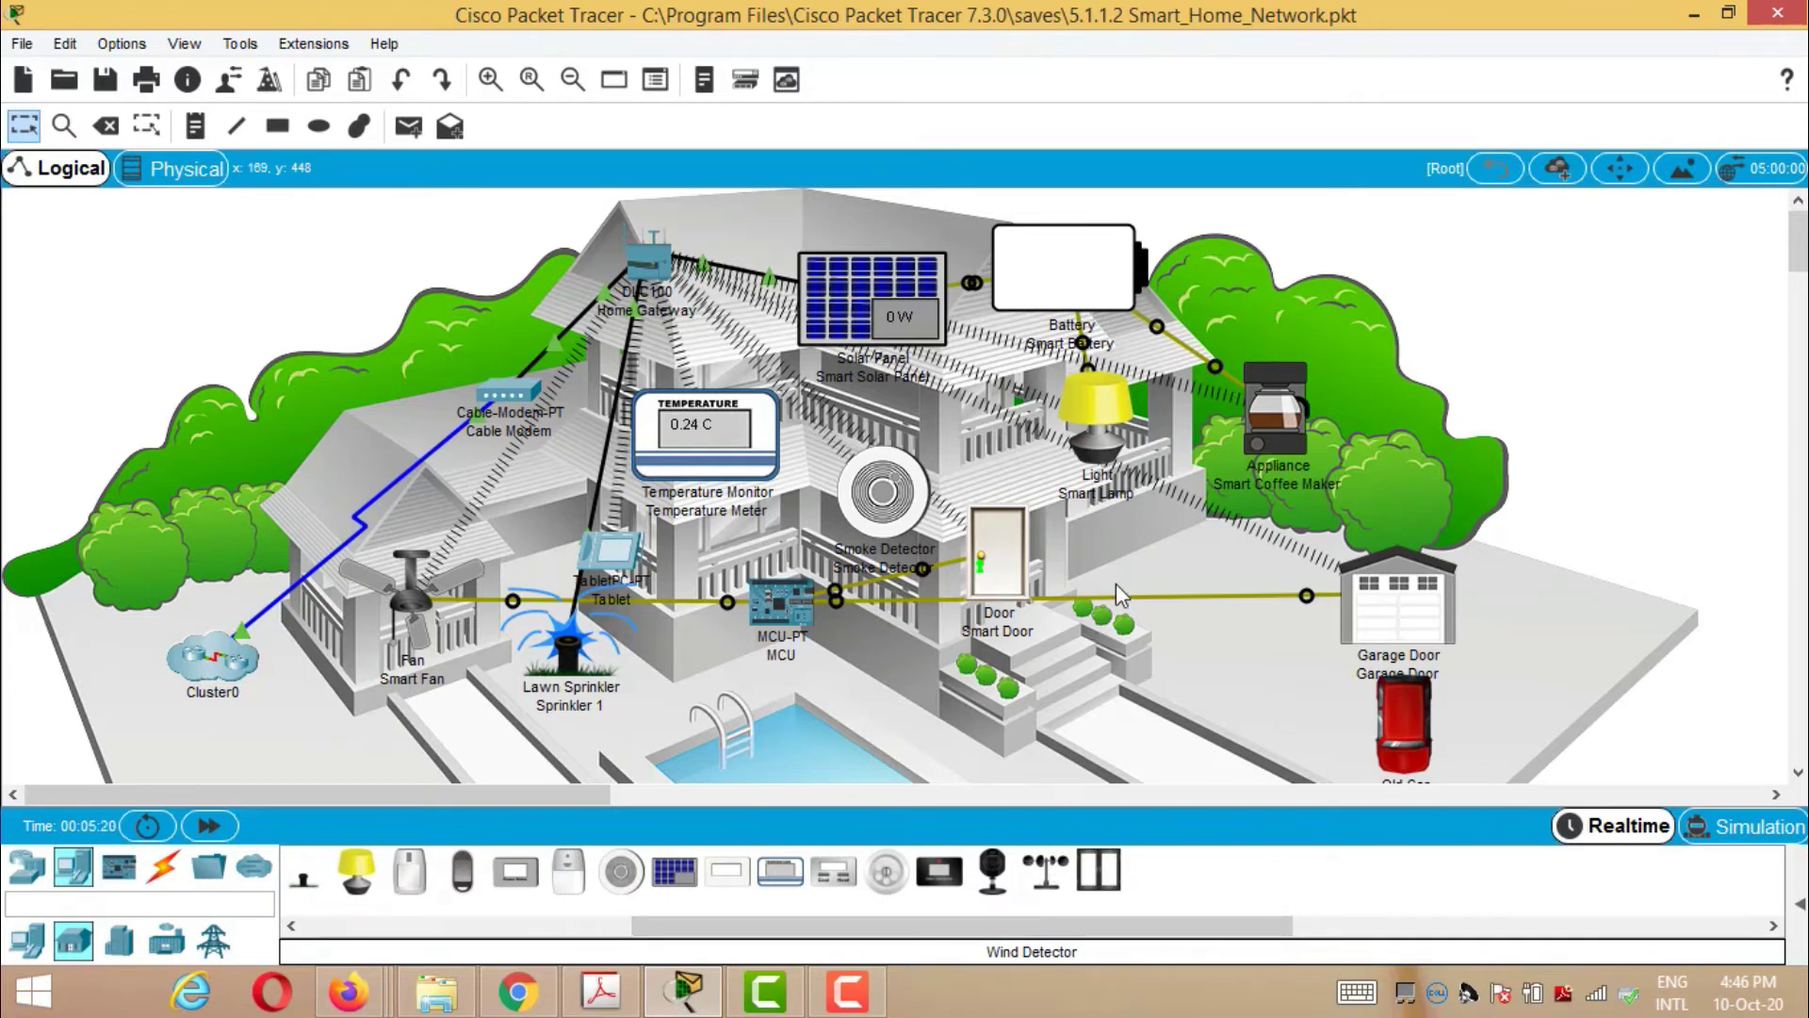
drag(1052, 883, 1155, 575)
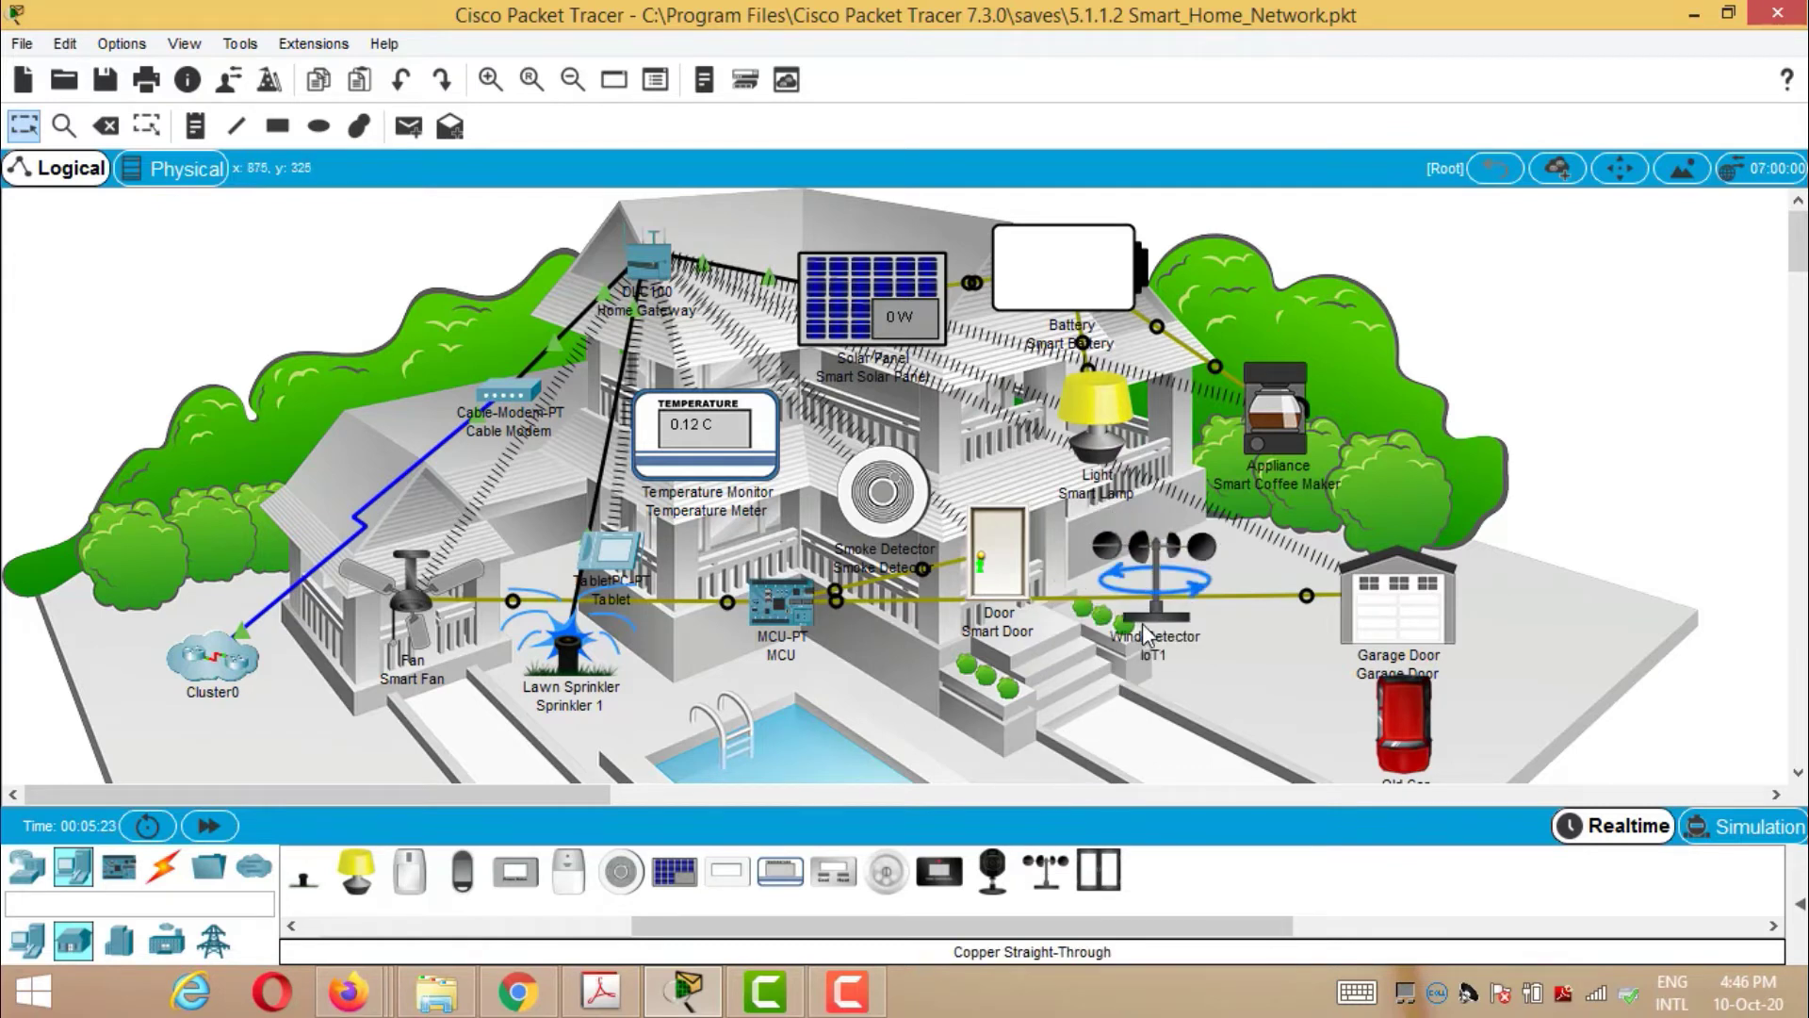
- Replace the Wind Detector's wired adapter with the PT-IOT-NM-1W wireless module in I/O Config
click(1155, 569)
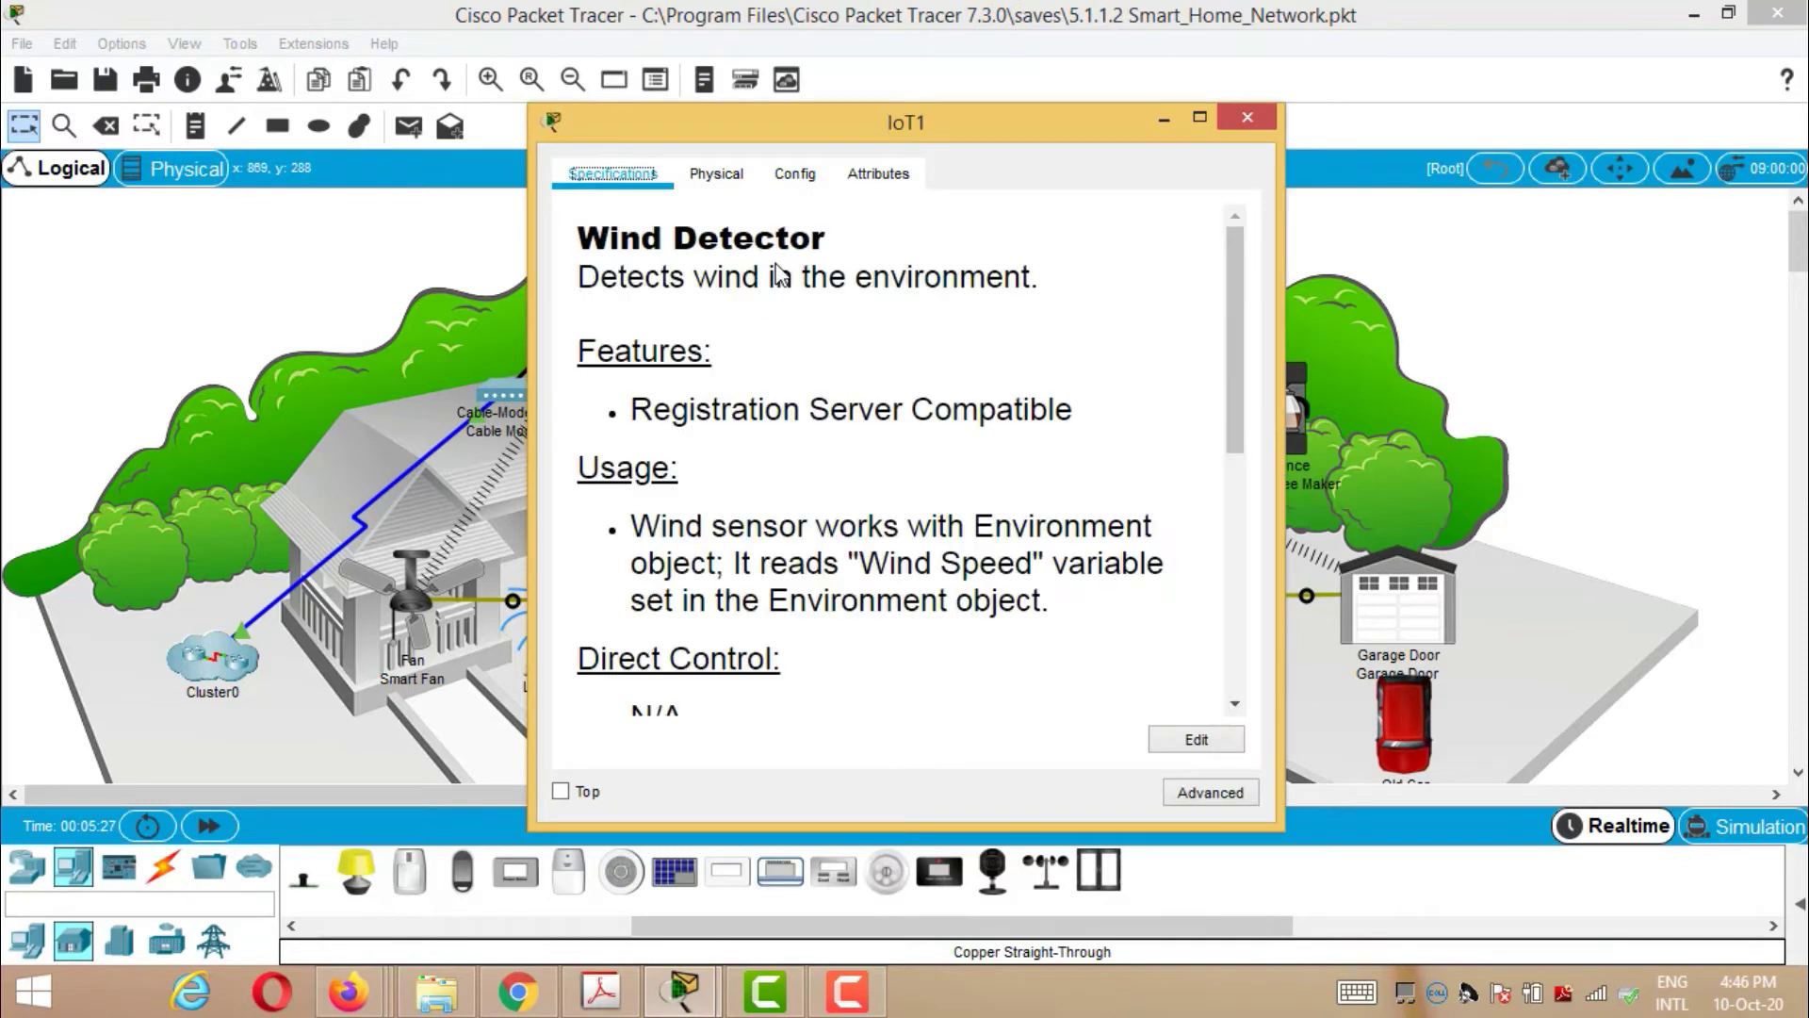
click(731, 181)
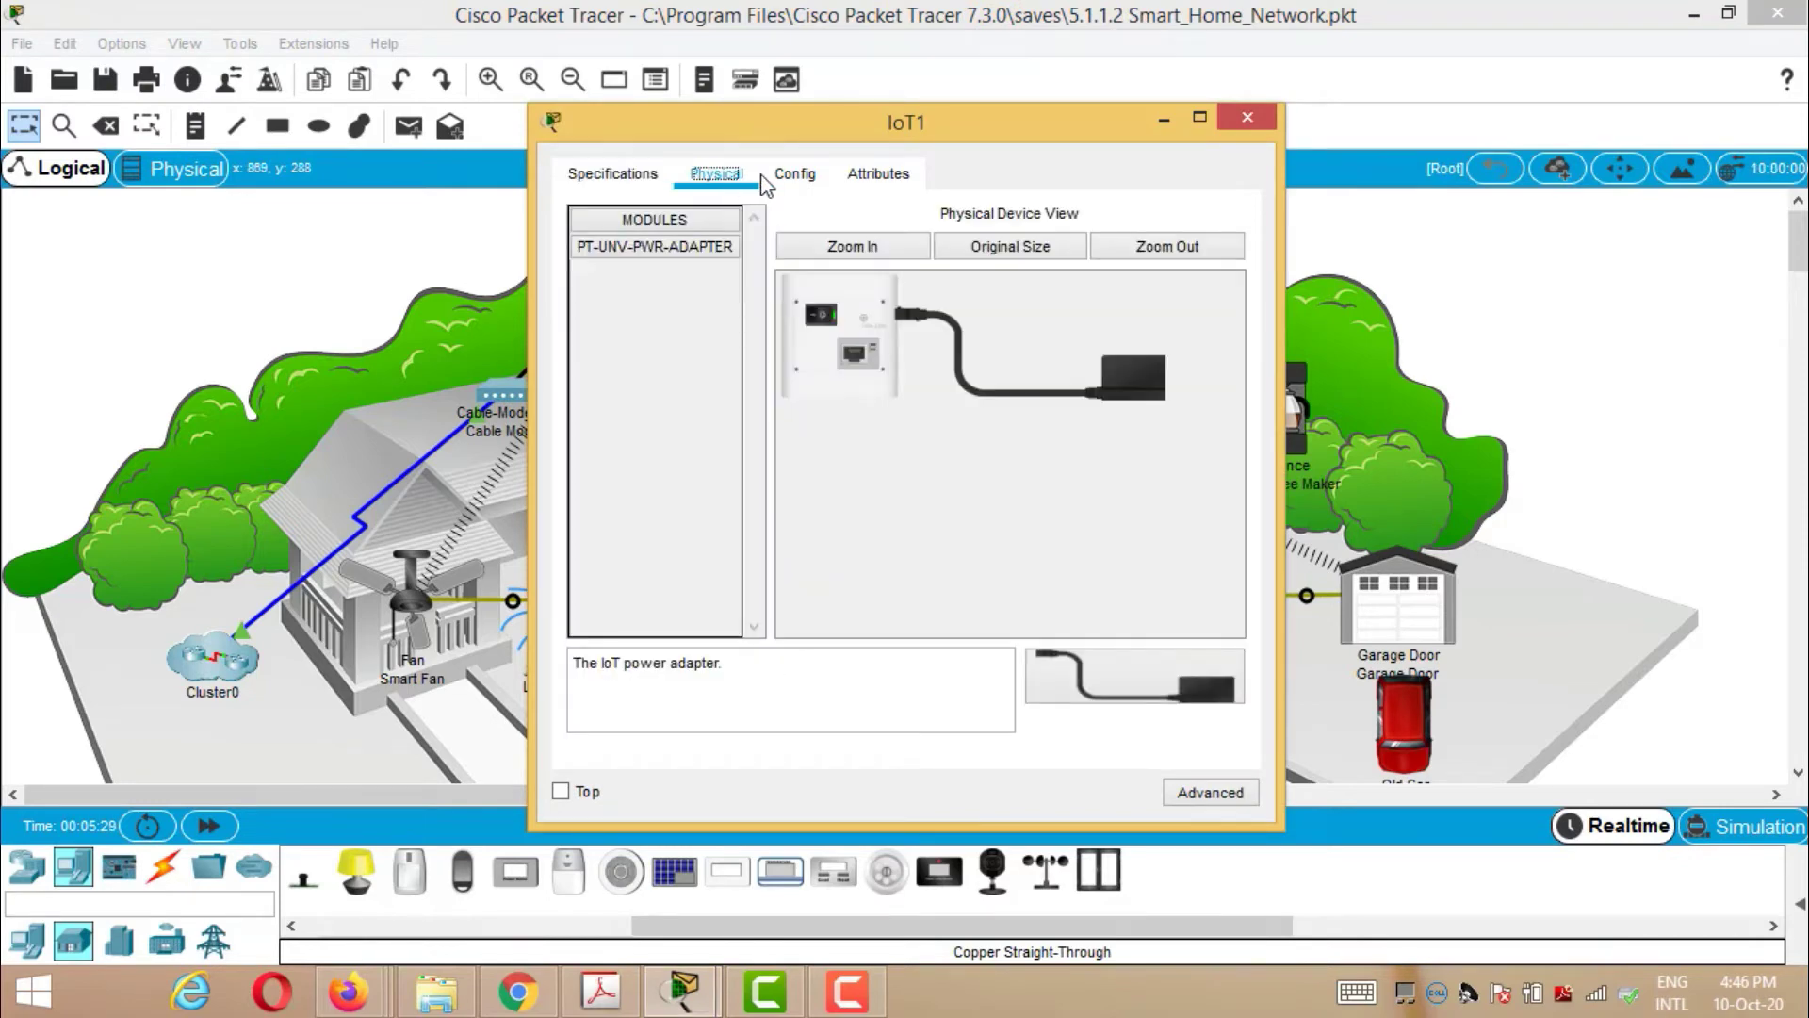
click(785, 177)
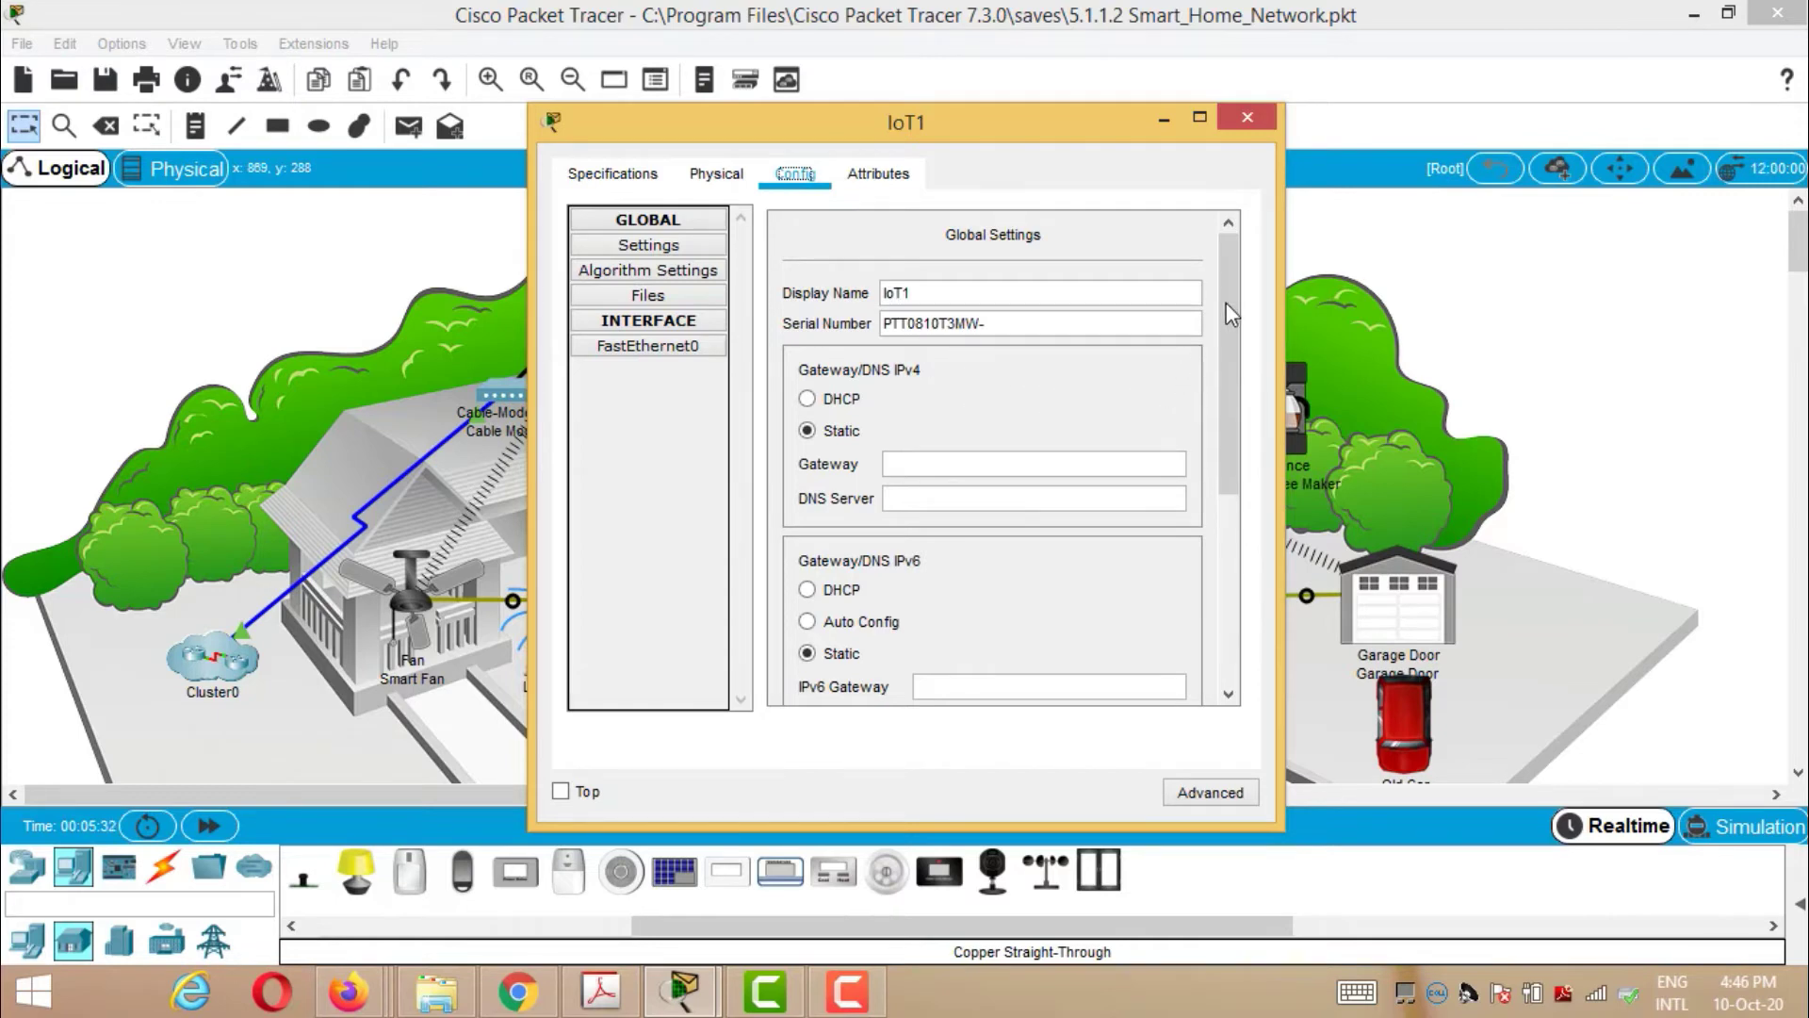
drag(1225, 302, 1224, 385)
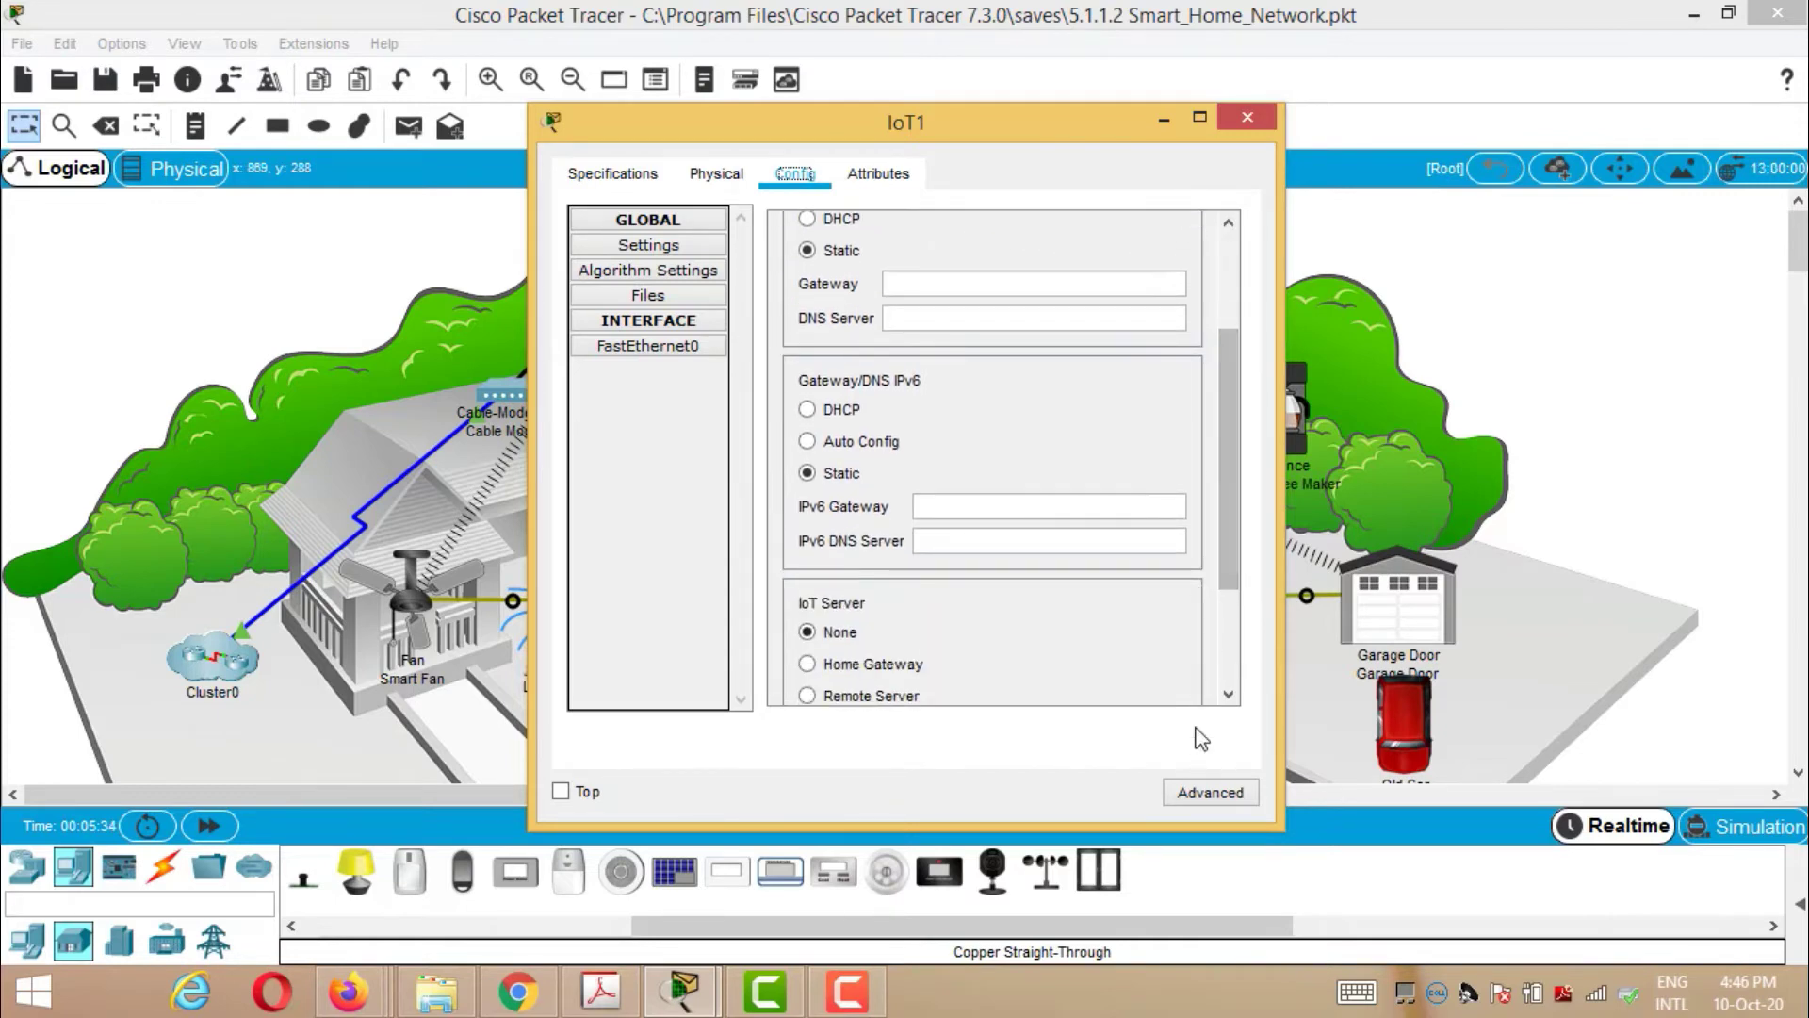
click(1198, 796)
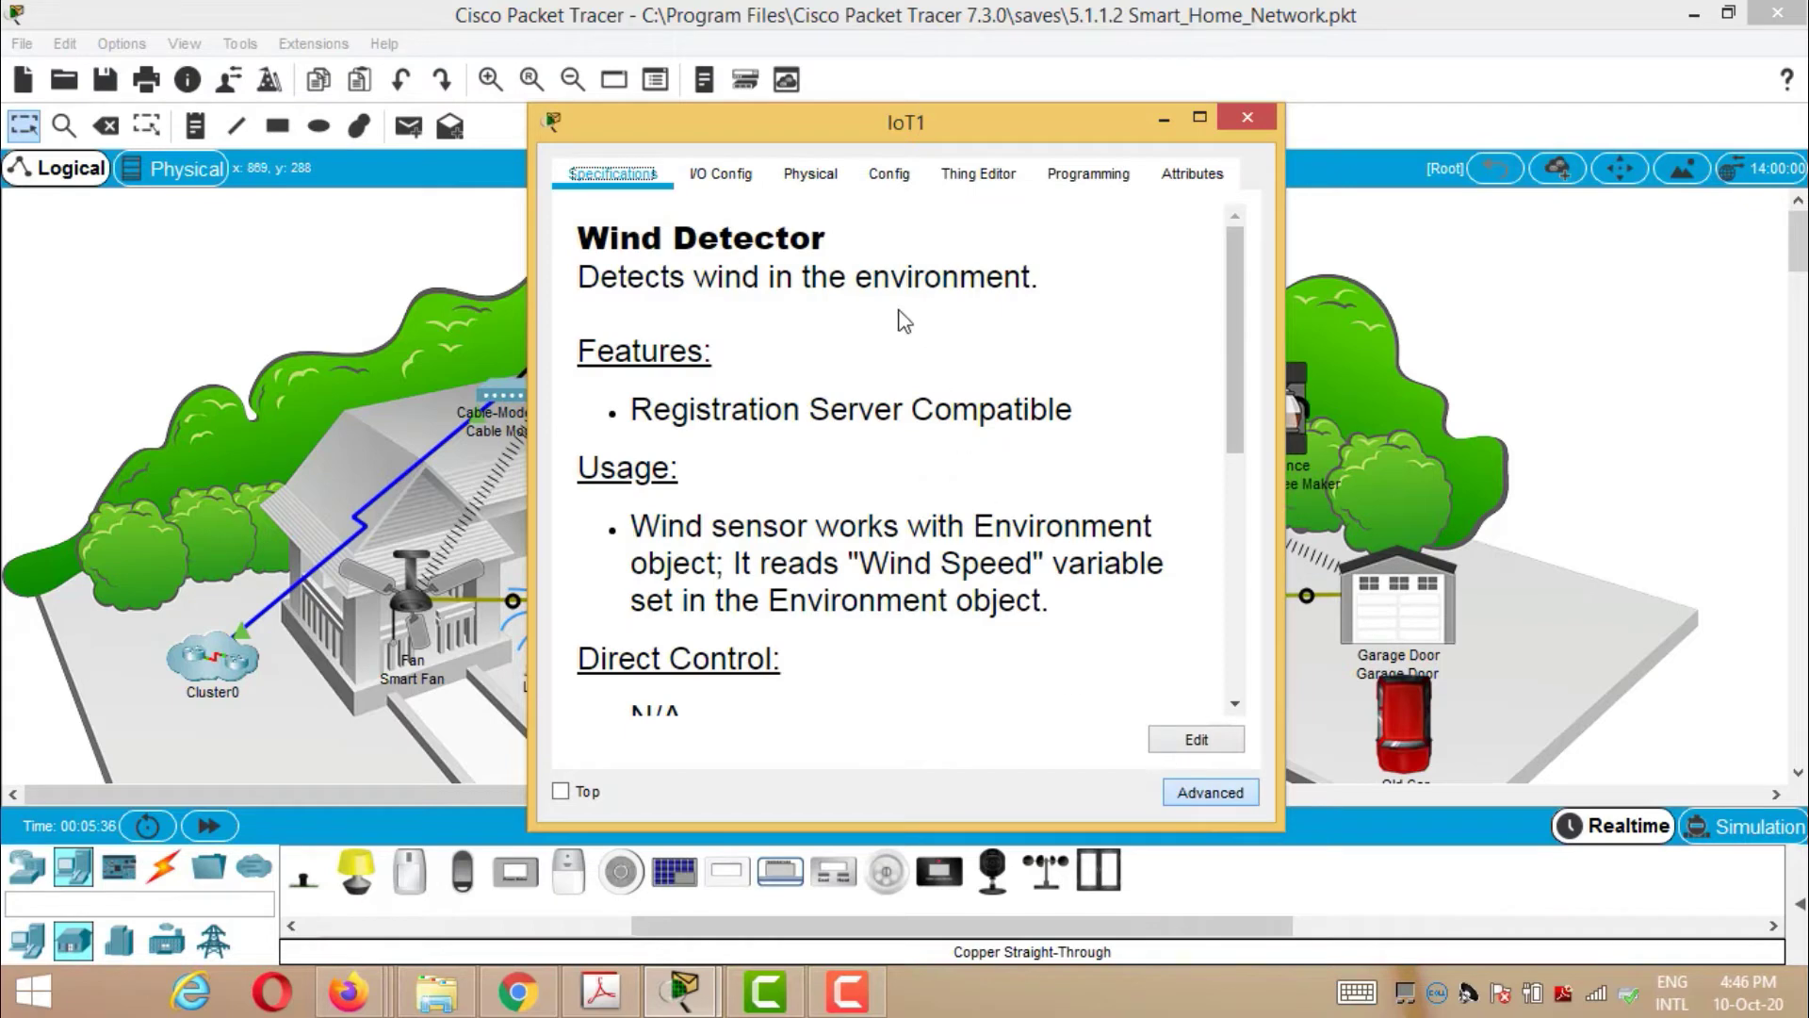
click(724, 178)
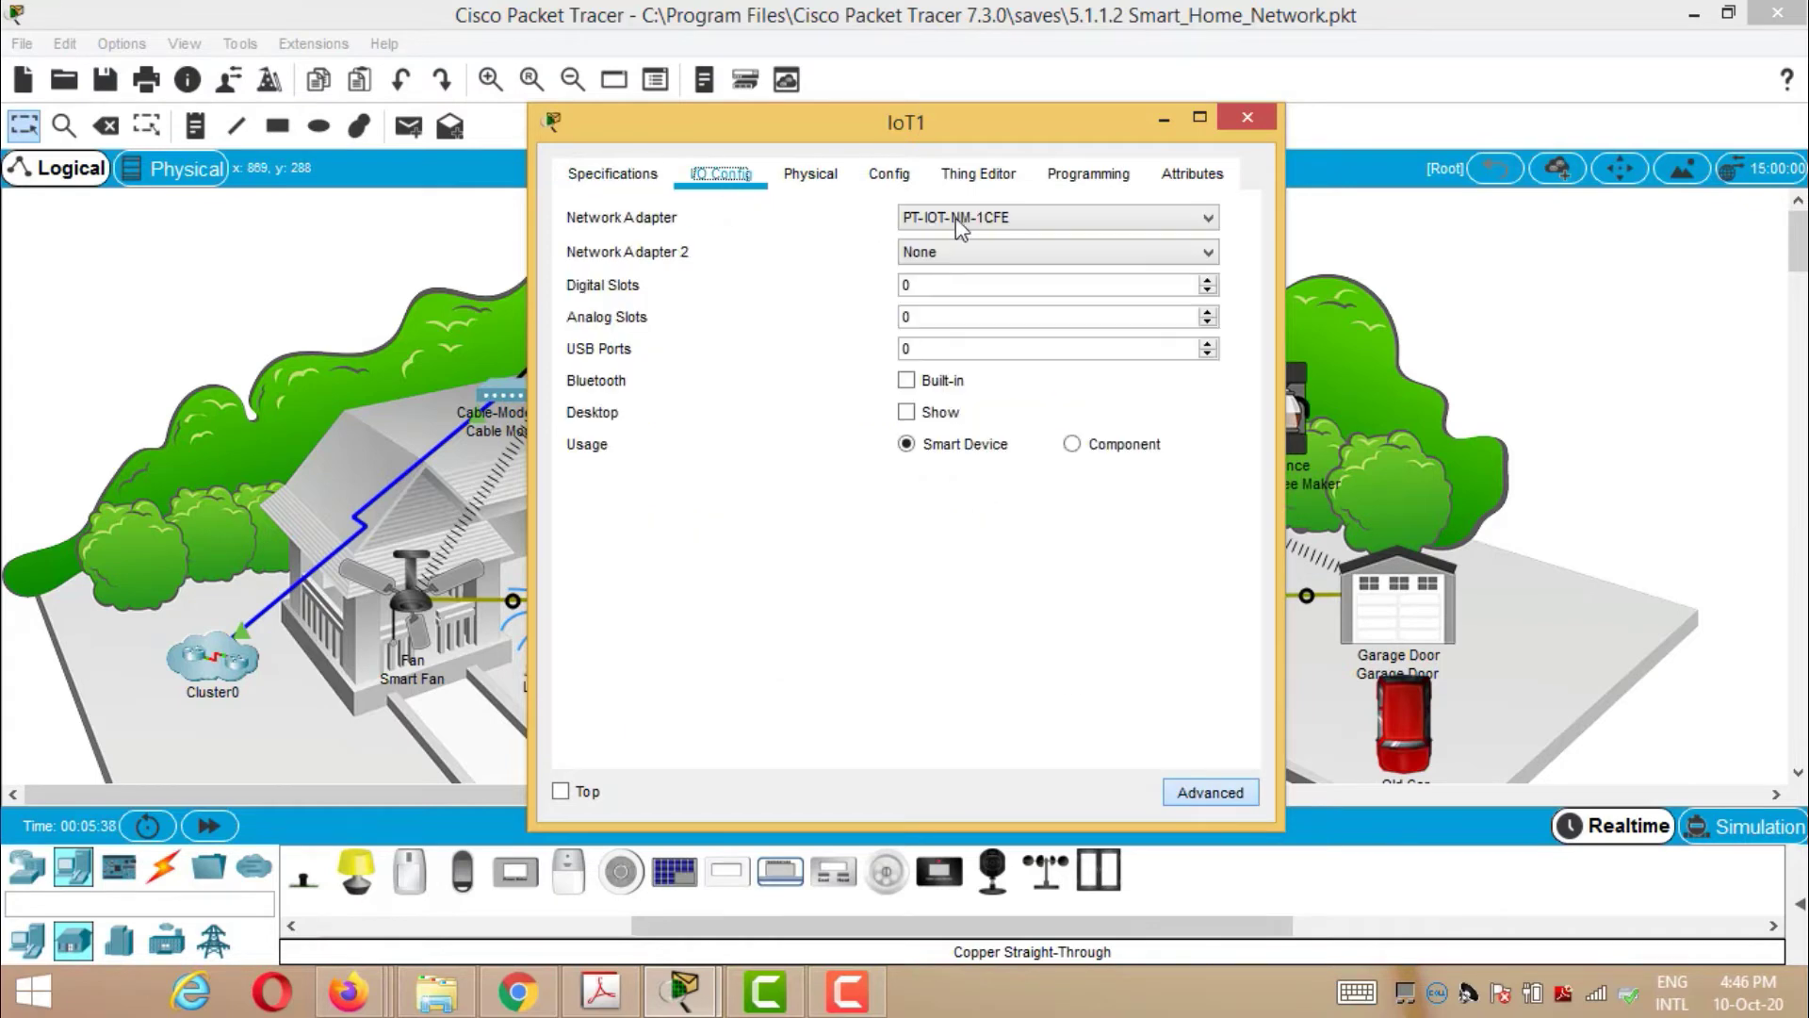
click(1076, 225)
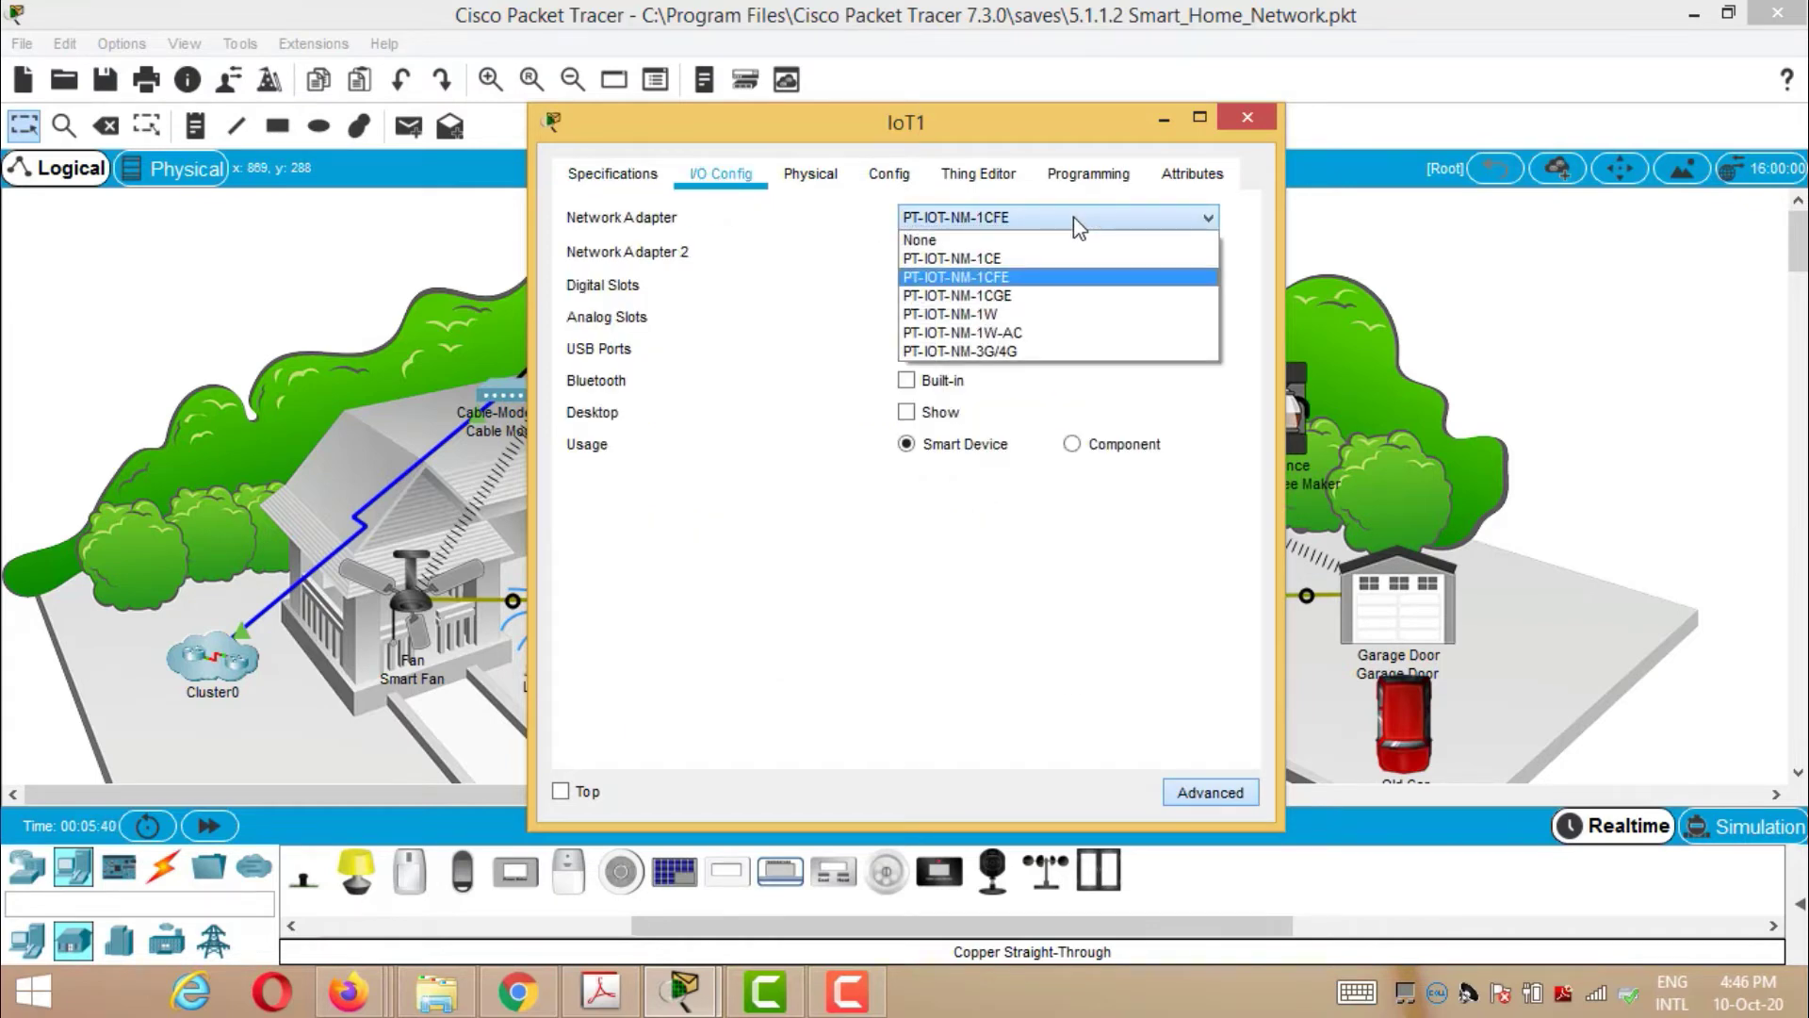
click(1038, 316)
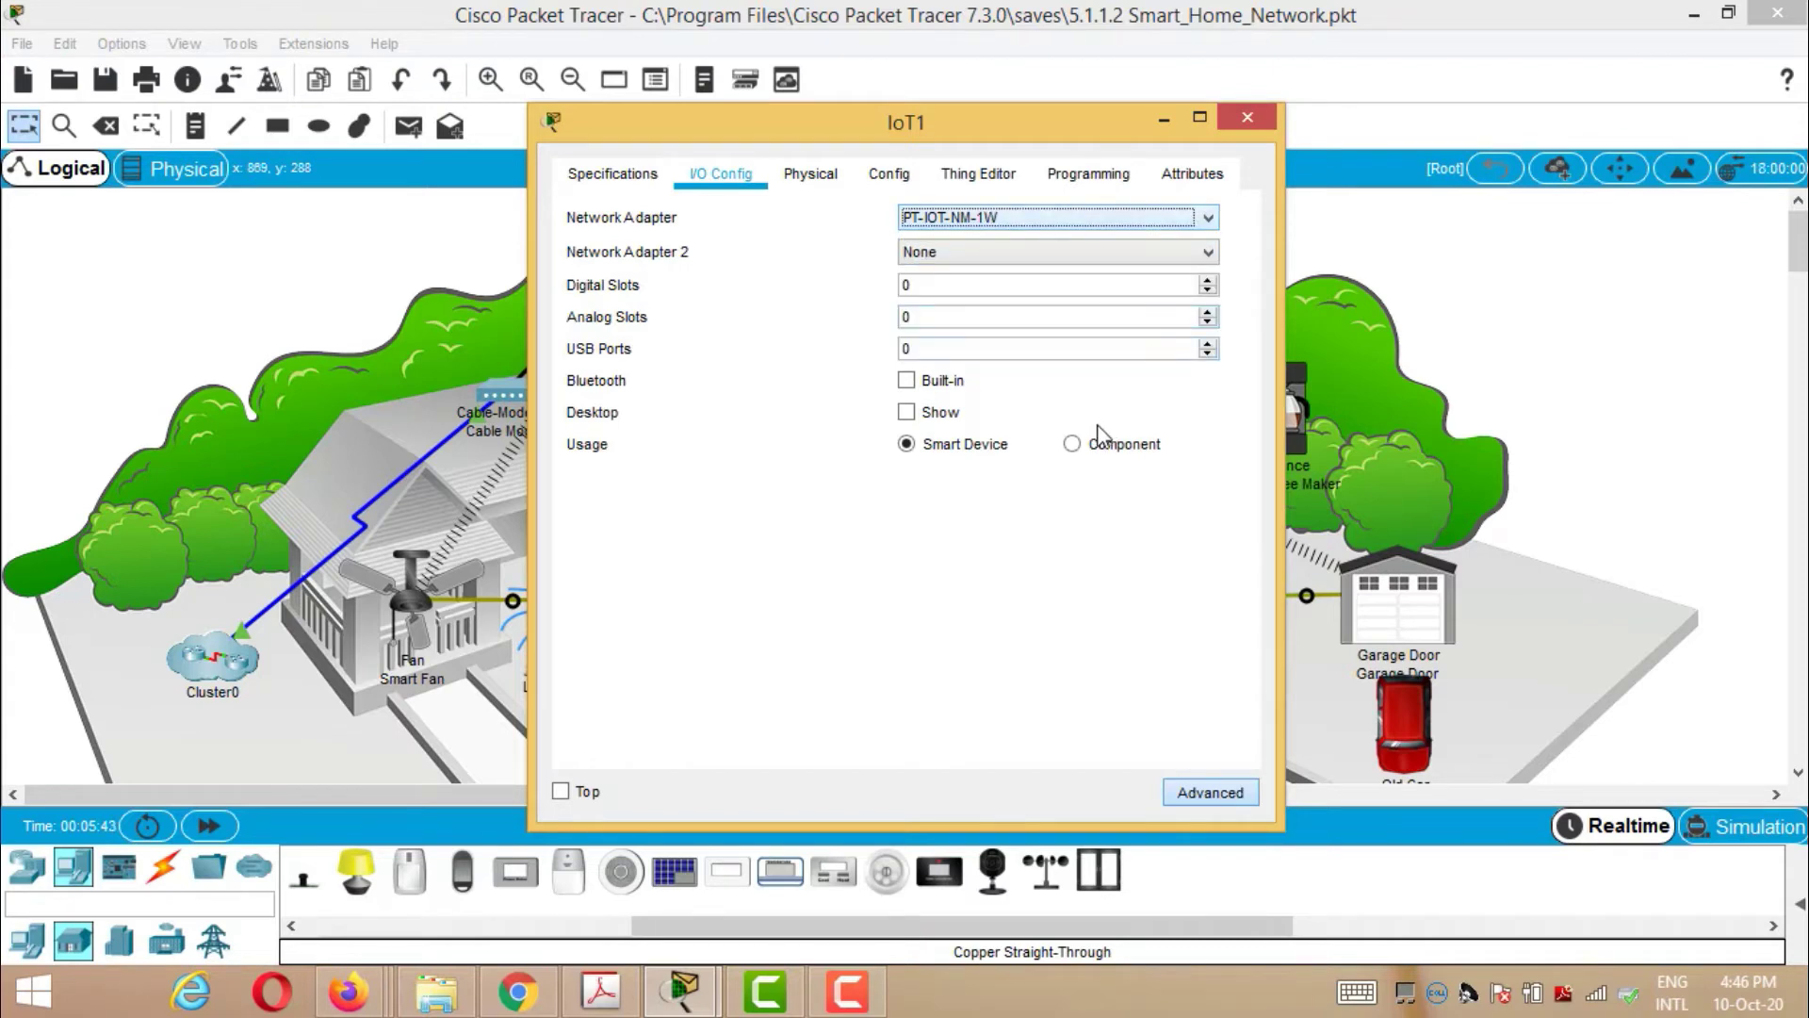
- Rename the detector from IoT1 to Wind_Detector and register it with the Home Gateway
click(891, 185)
scroll(945, 307, up, 3)
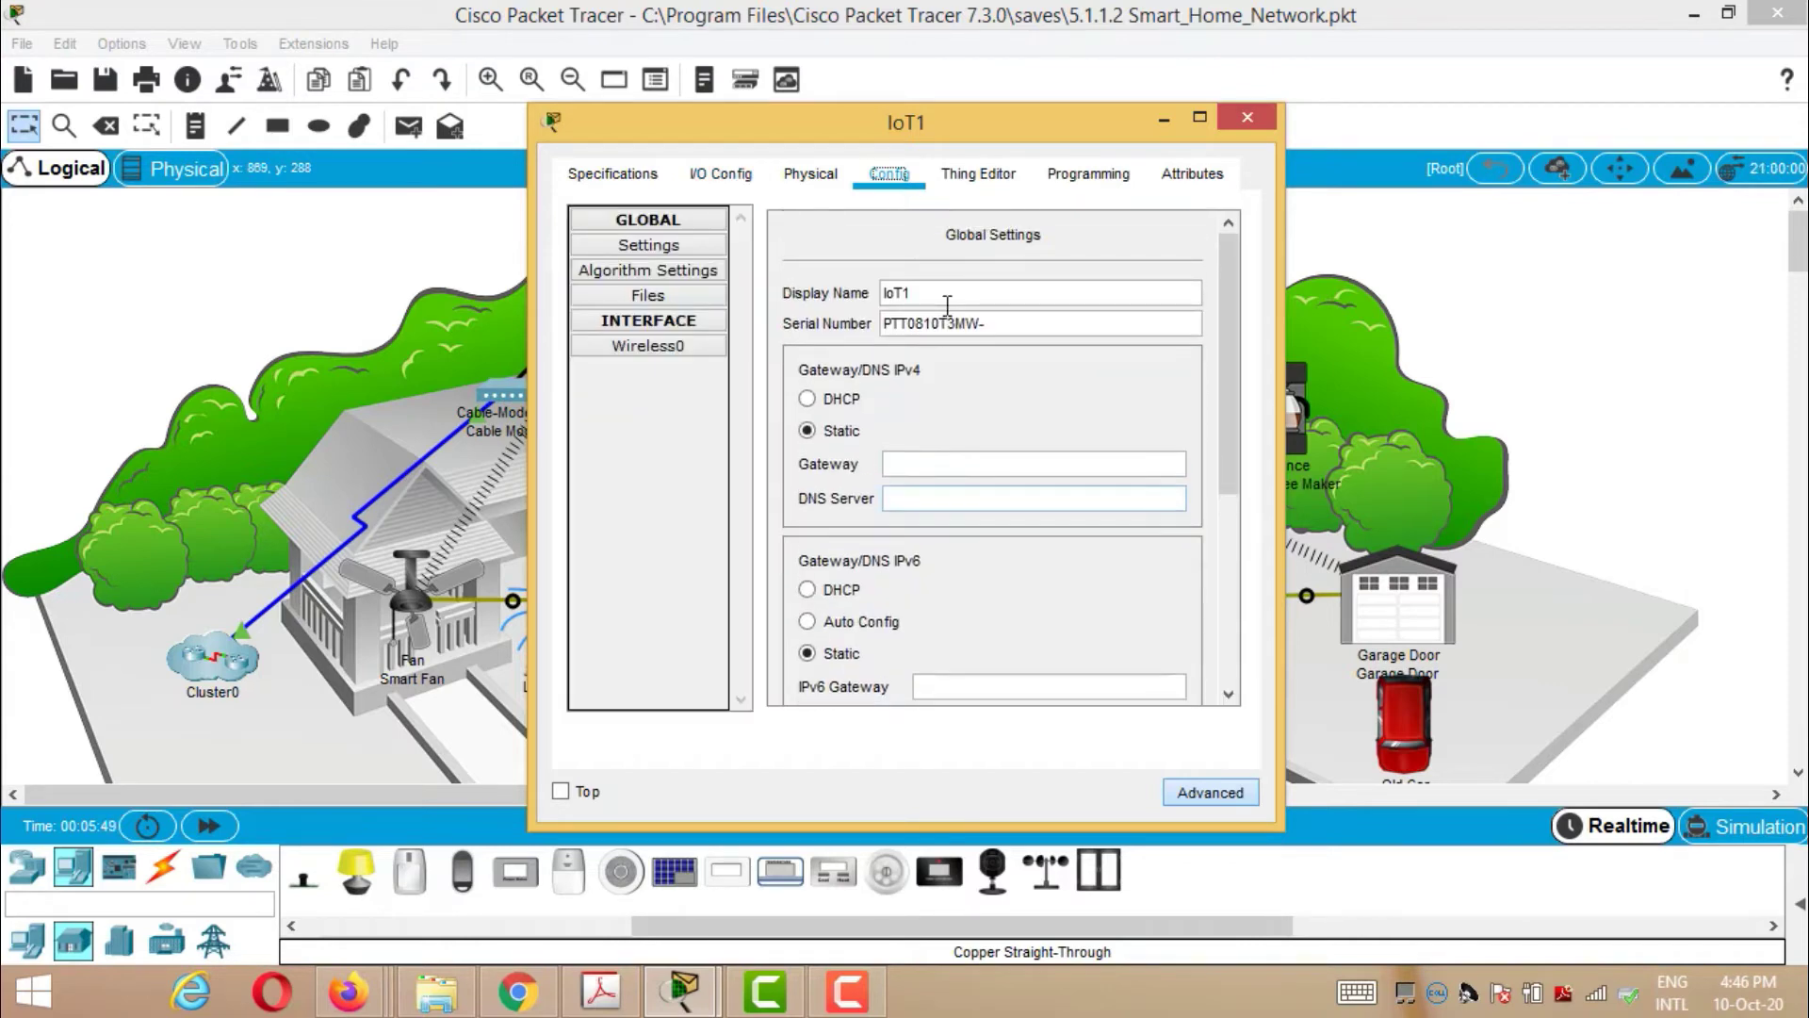
drag(947, 304, 860, 304)
text(W)
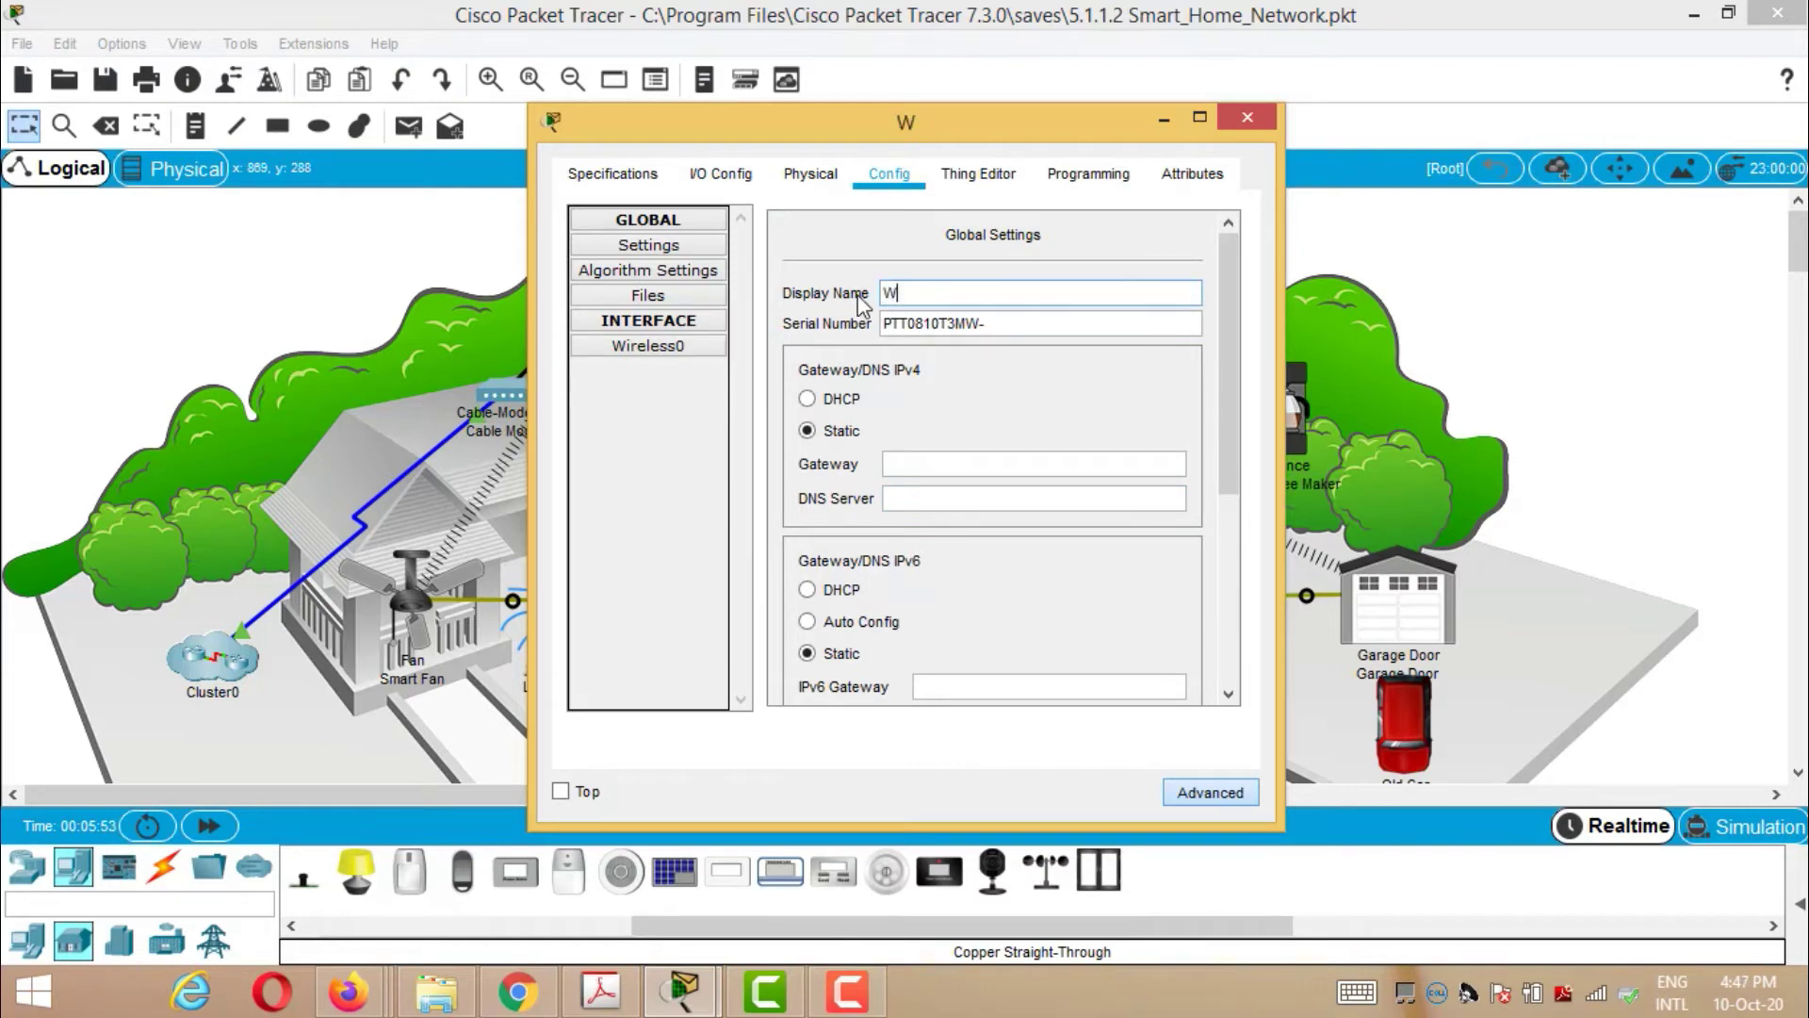
text(ind_Dete)
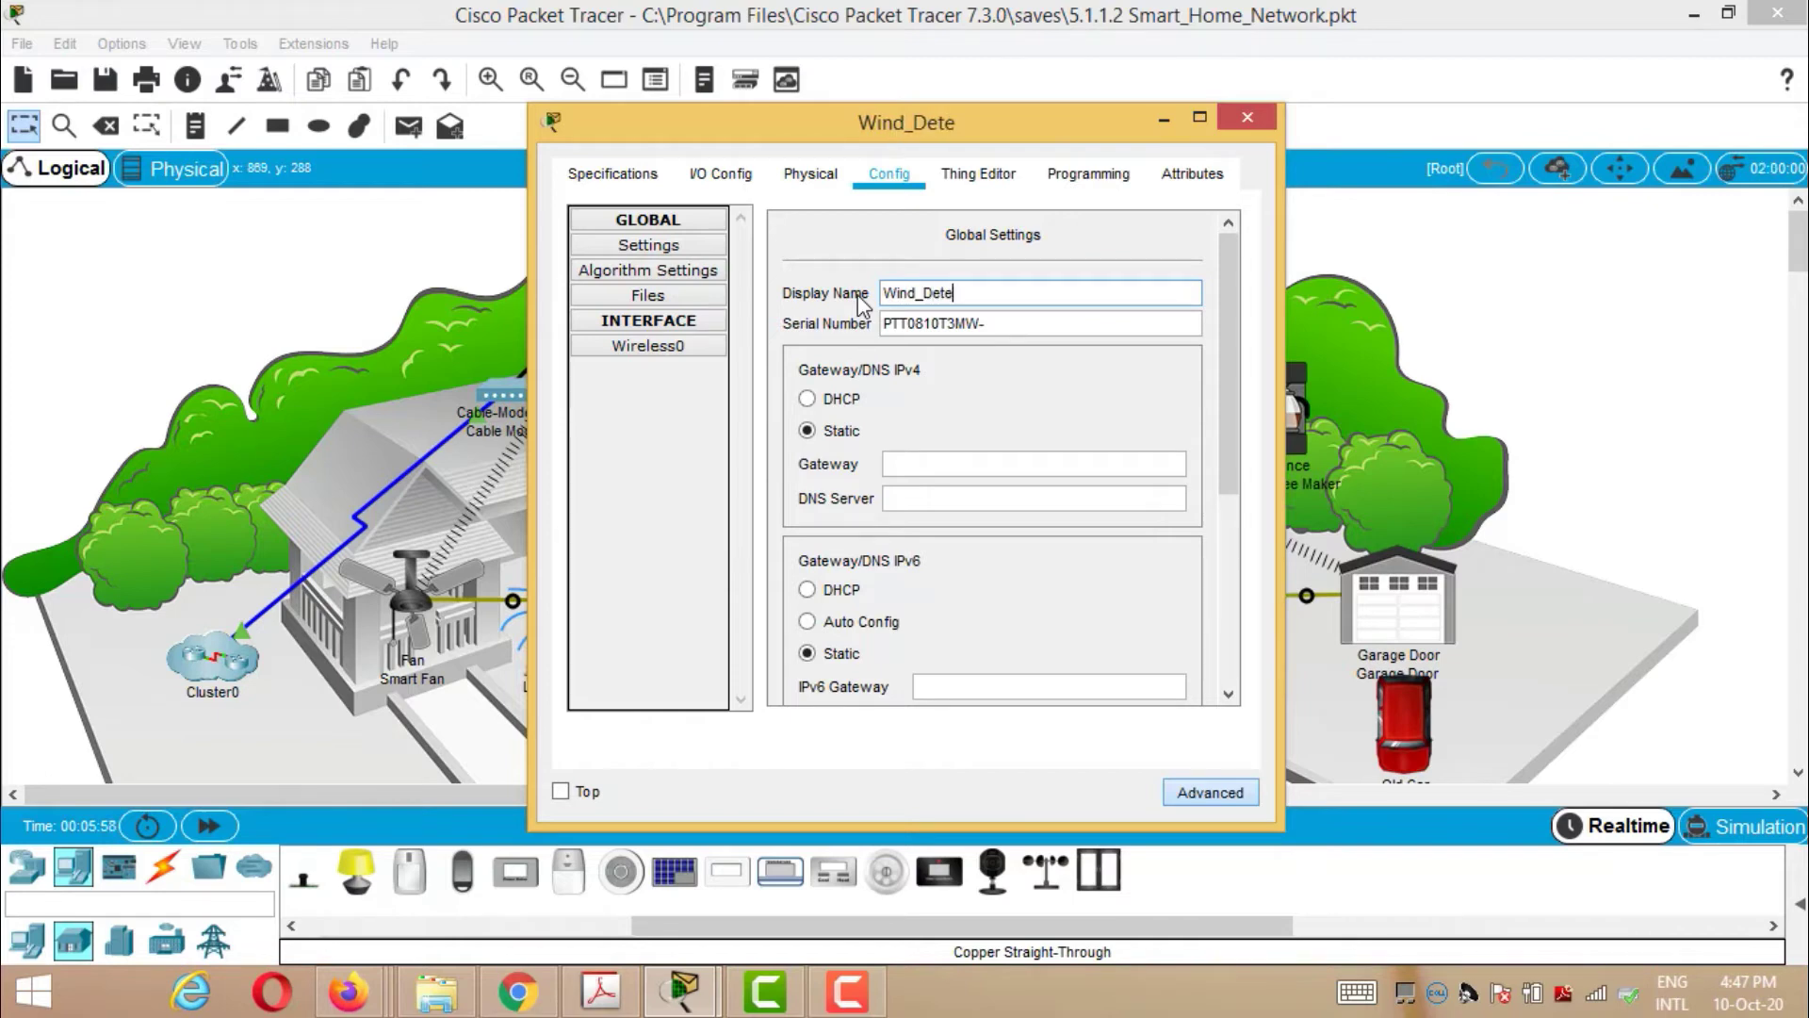
text(ctor)
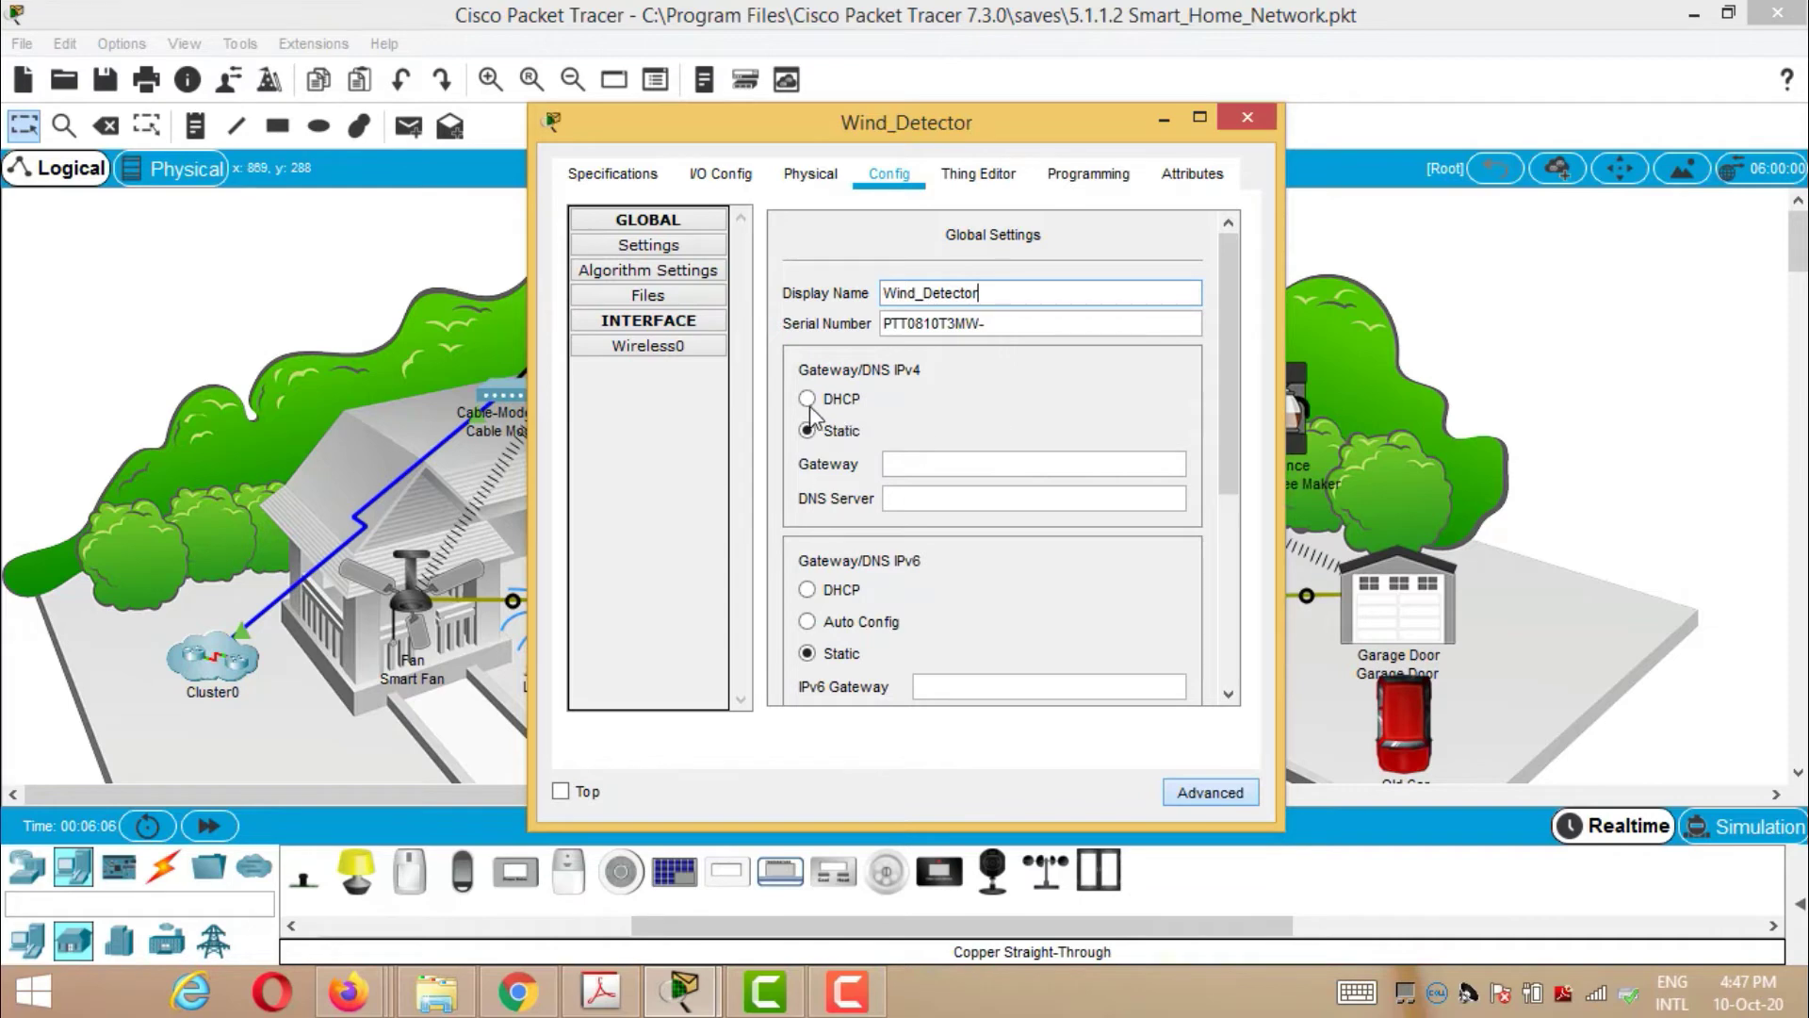
scroll(1121, 400, down, 3)
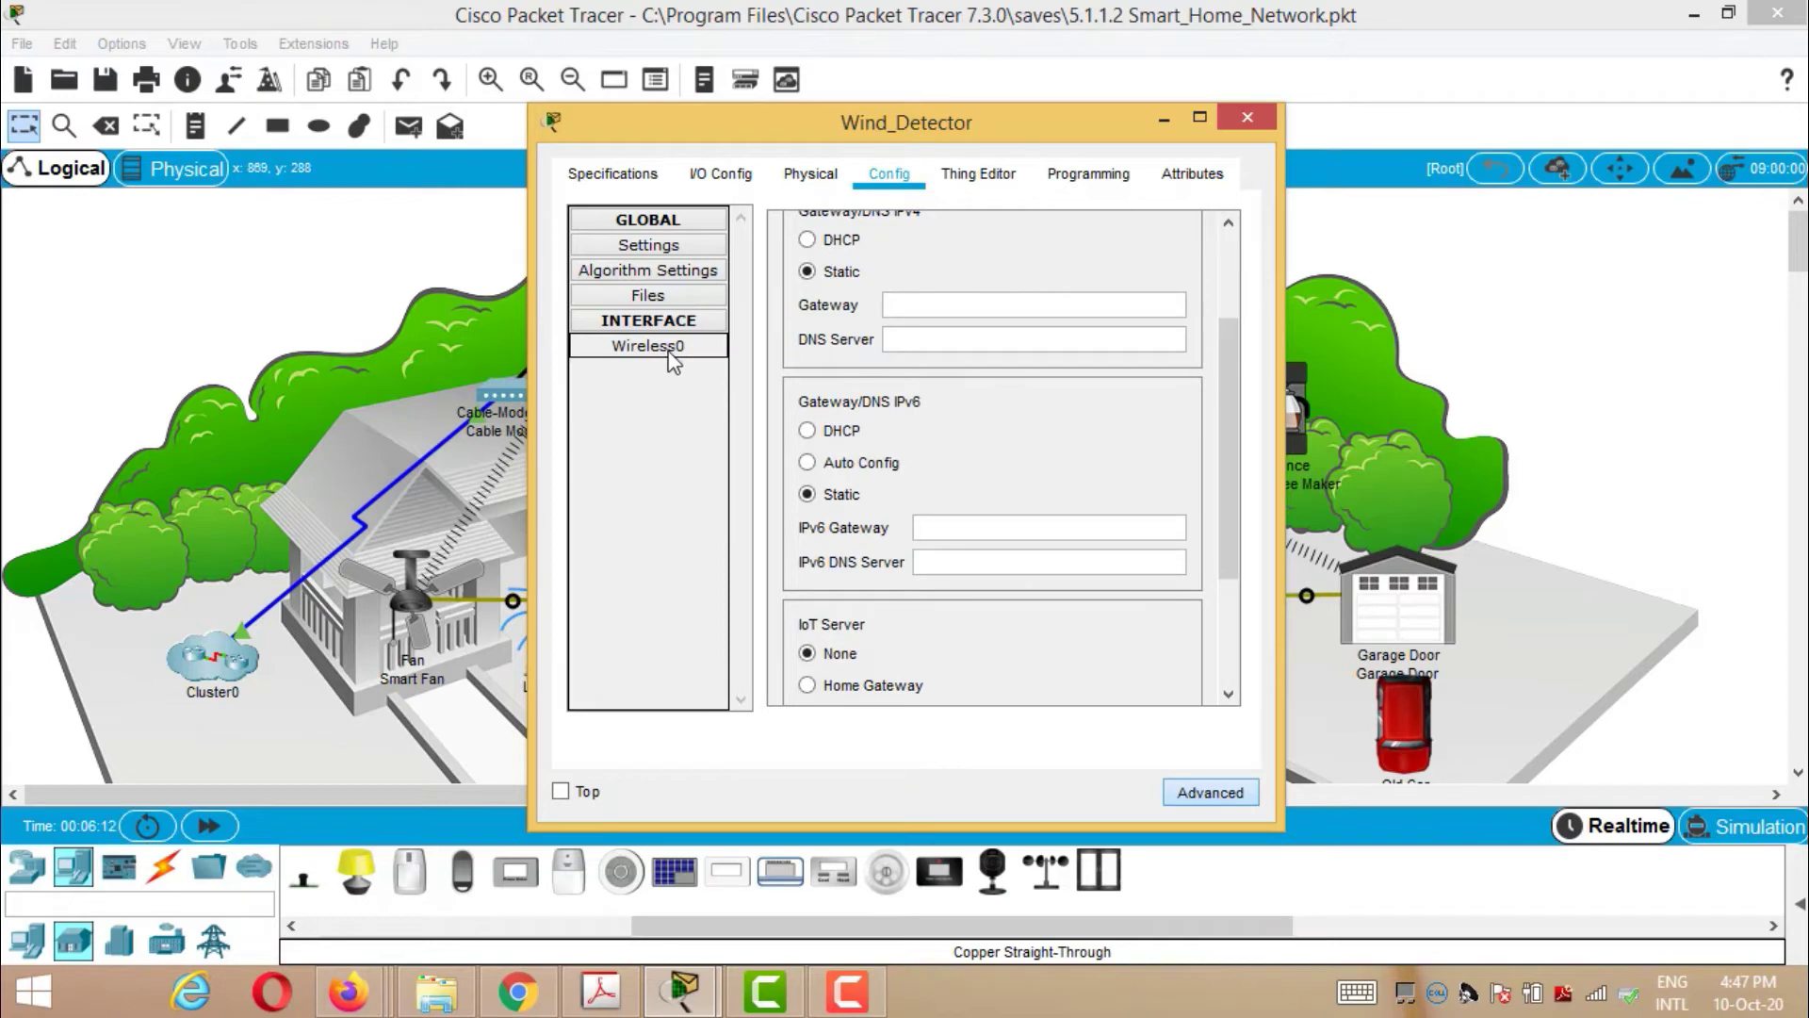
scroll(932, 414, down, 1)
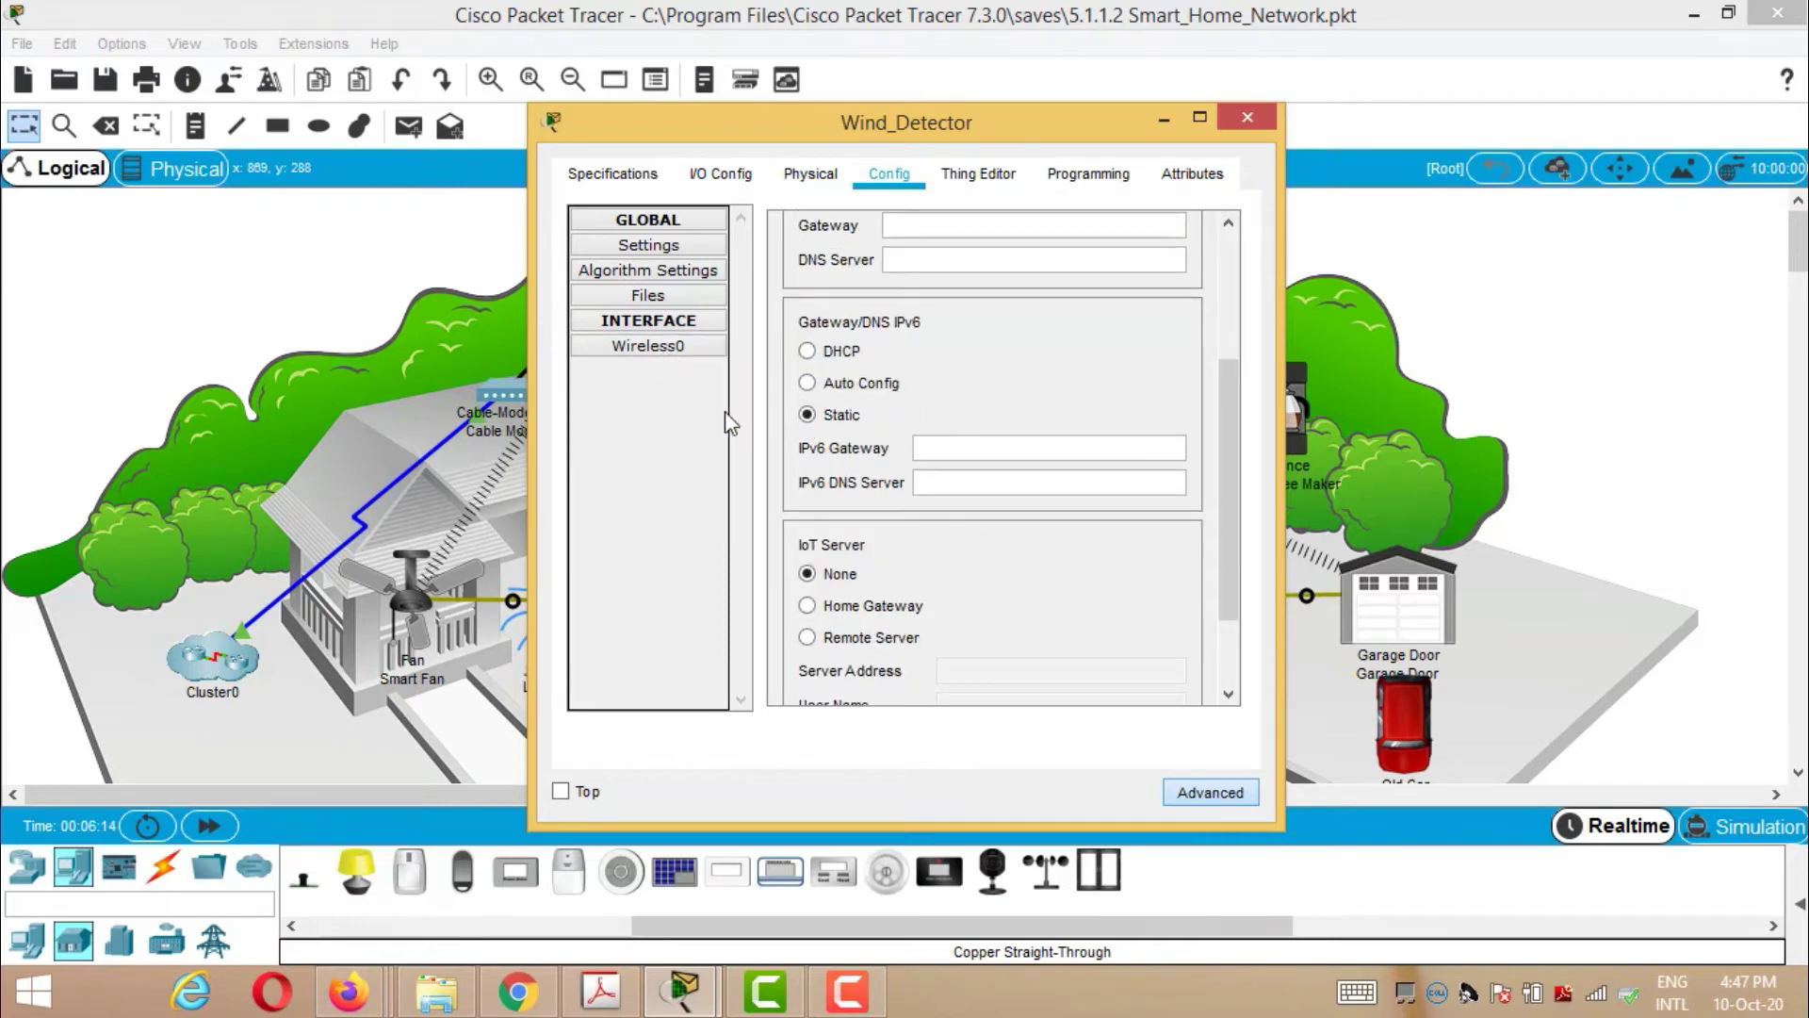
click(808, 606)
- Display the Wireless0 settings: SSID HomeGateway with authentication still disabled
scroll(970, 560, down, 1)
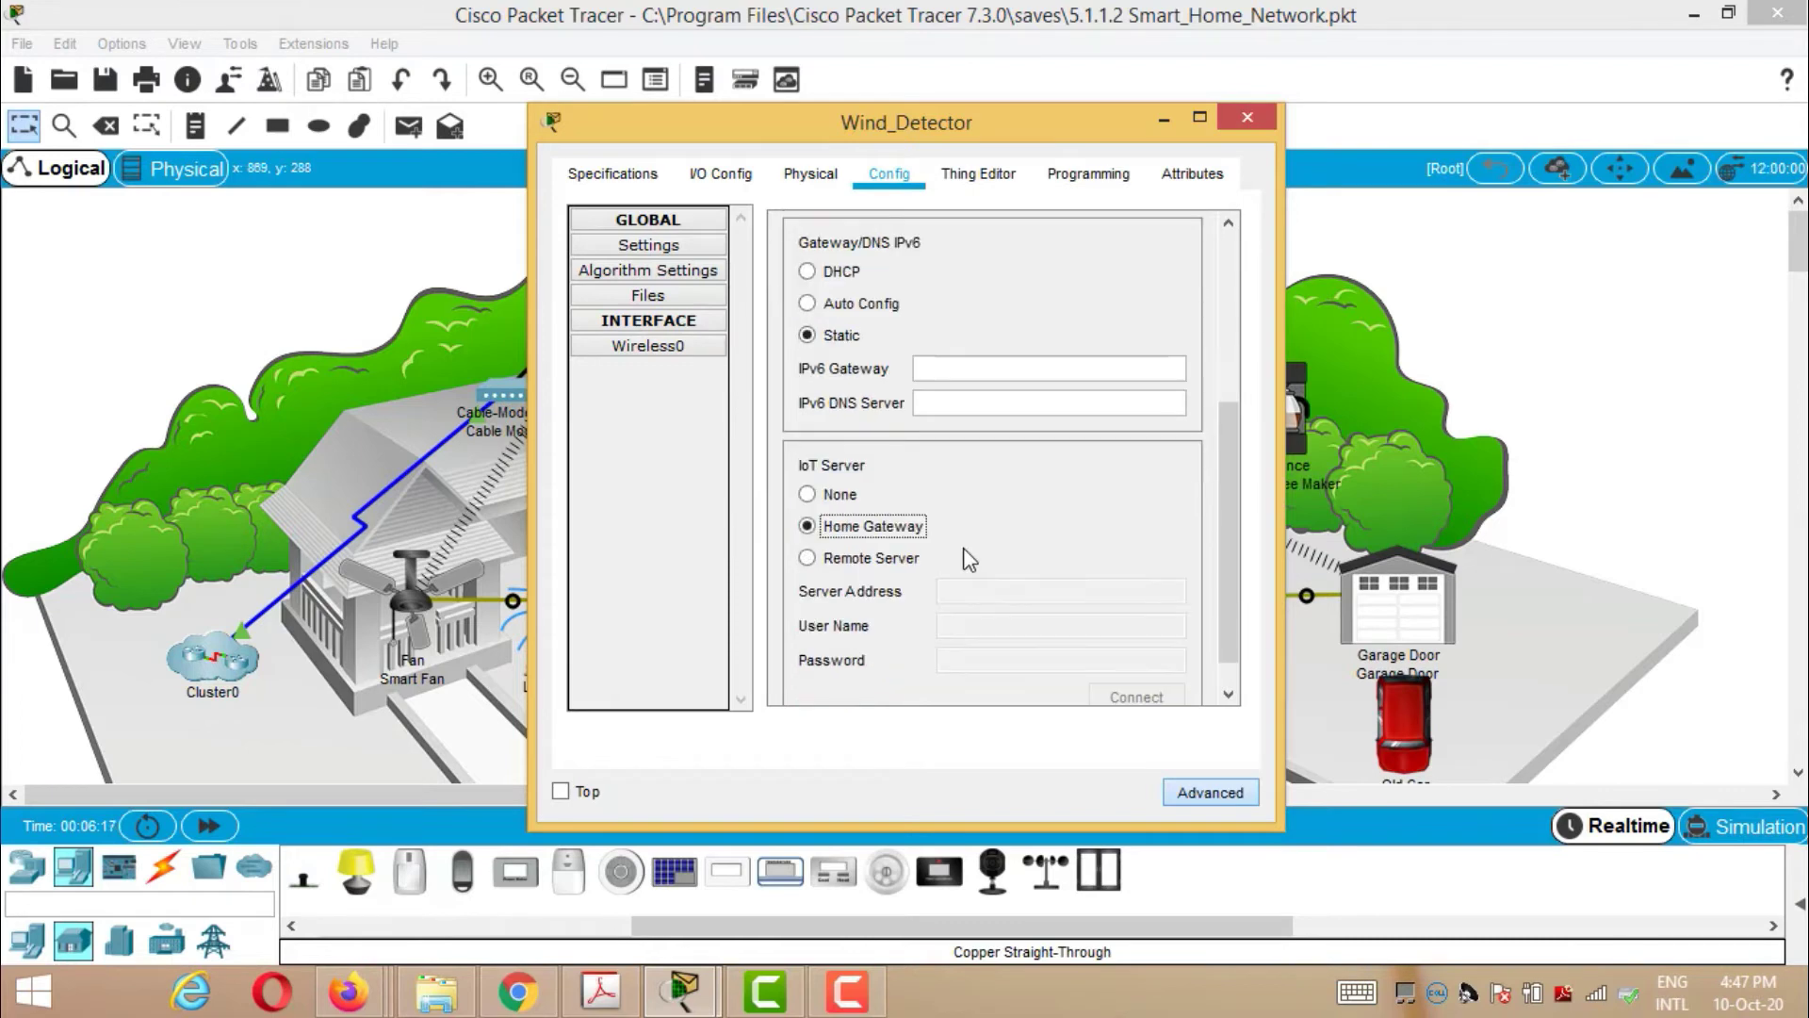
click(660, 349)
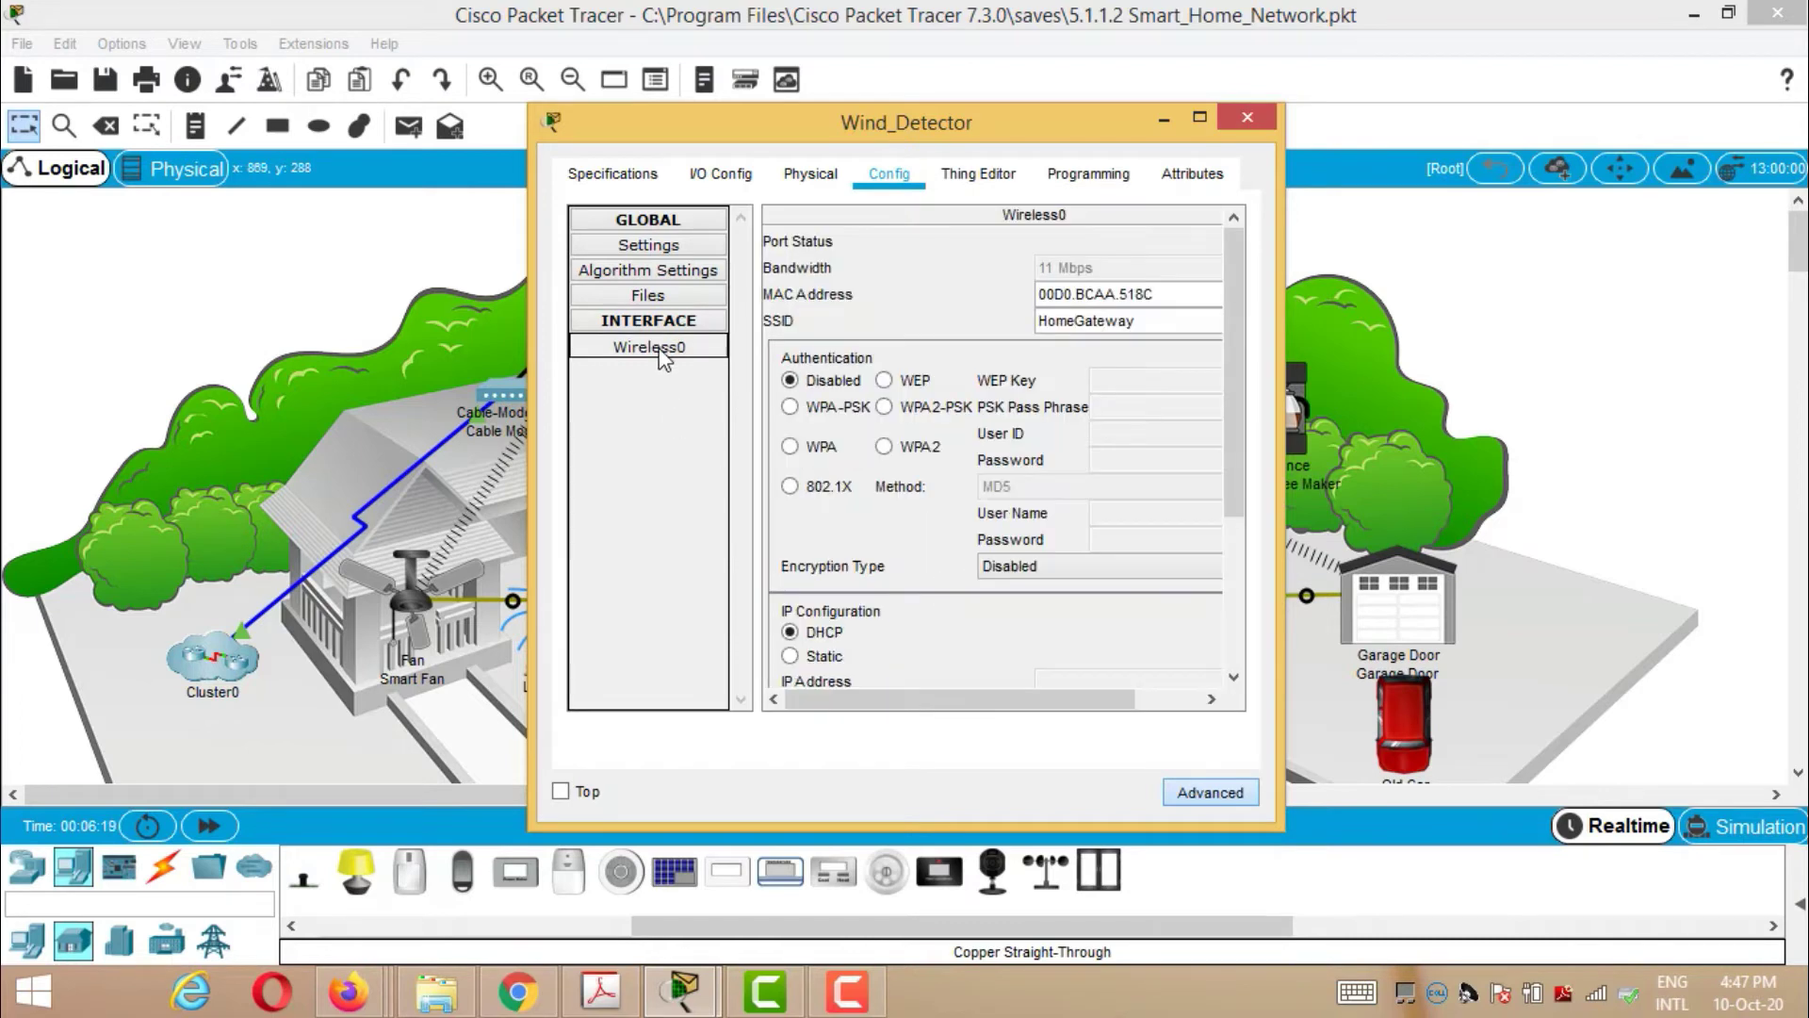
scroll(1138, 399, down, 1)
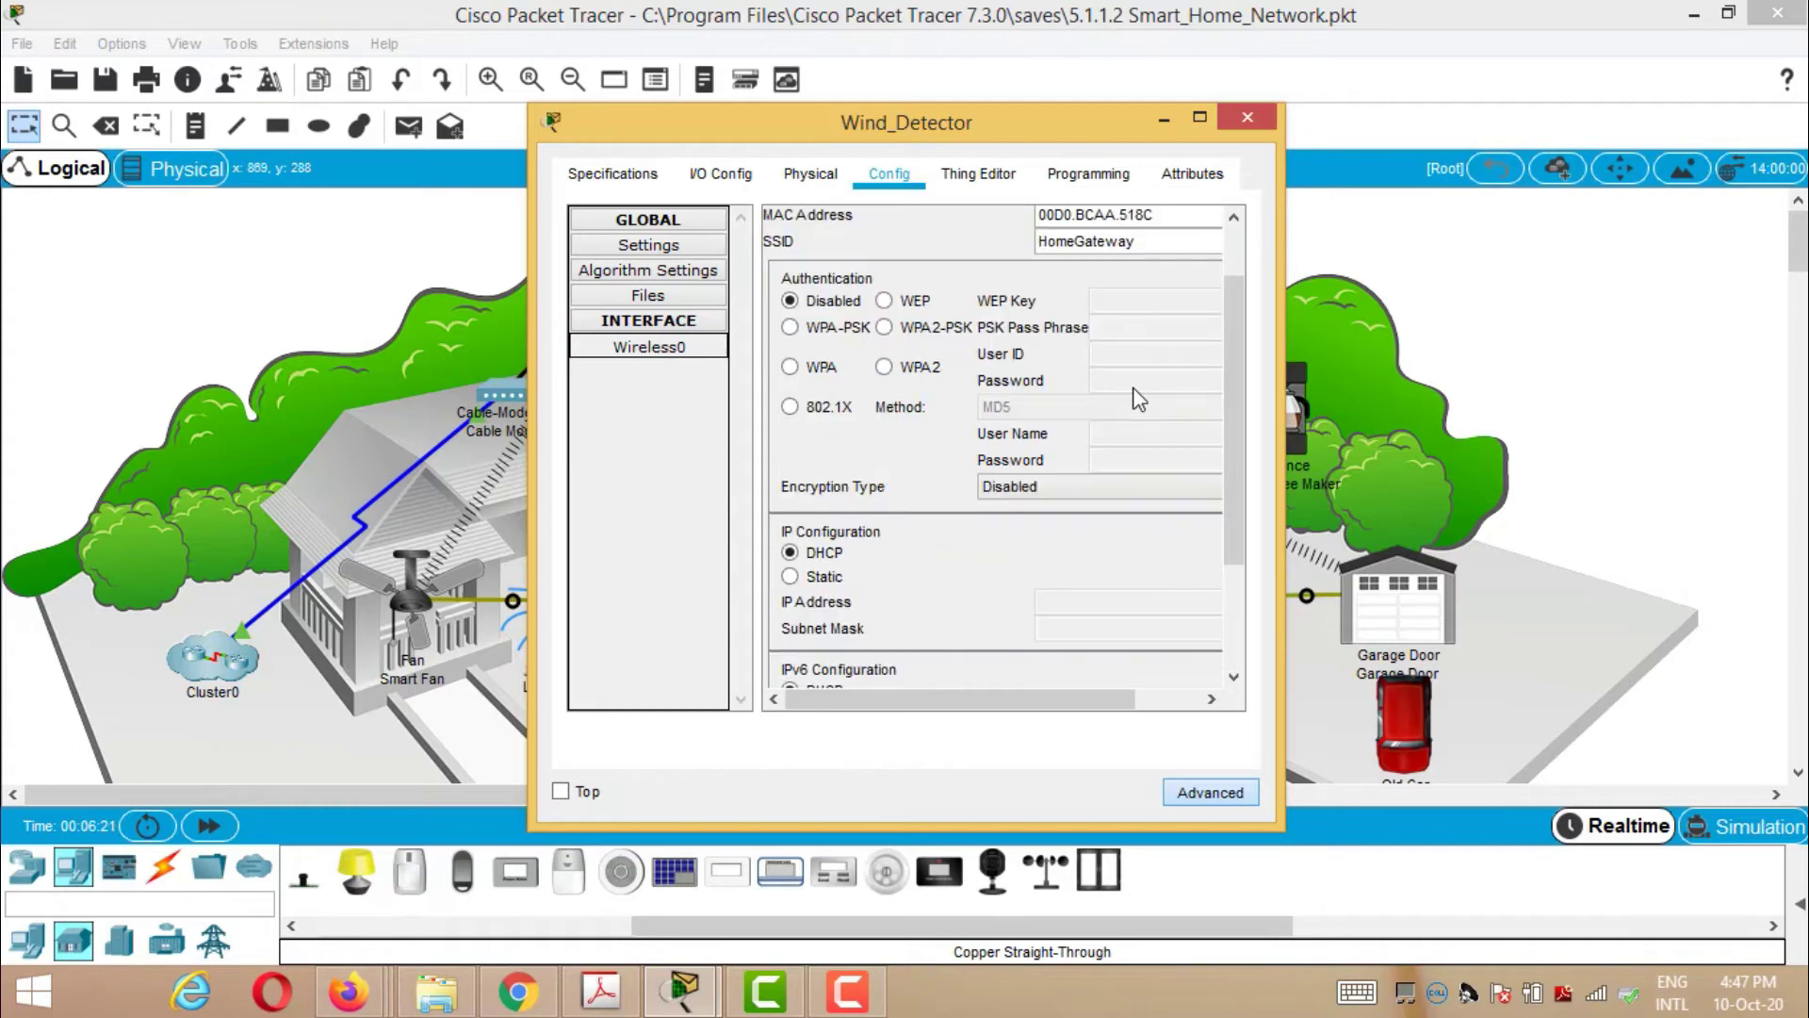
scroll(1139, 399, down, 1)
scroll(1138, 400, down, 1)
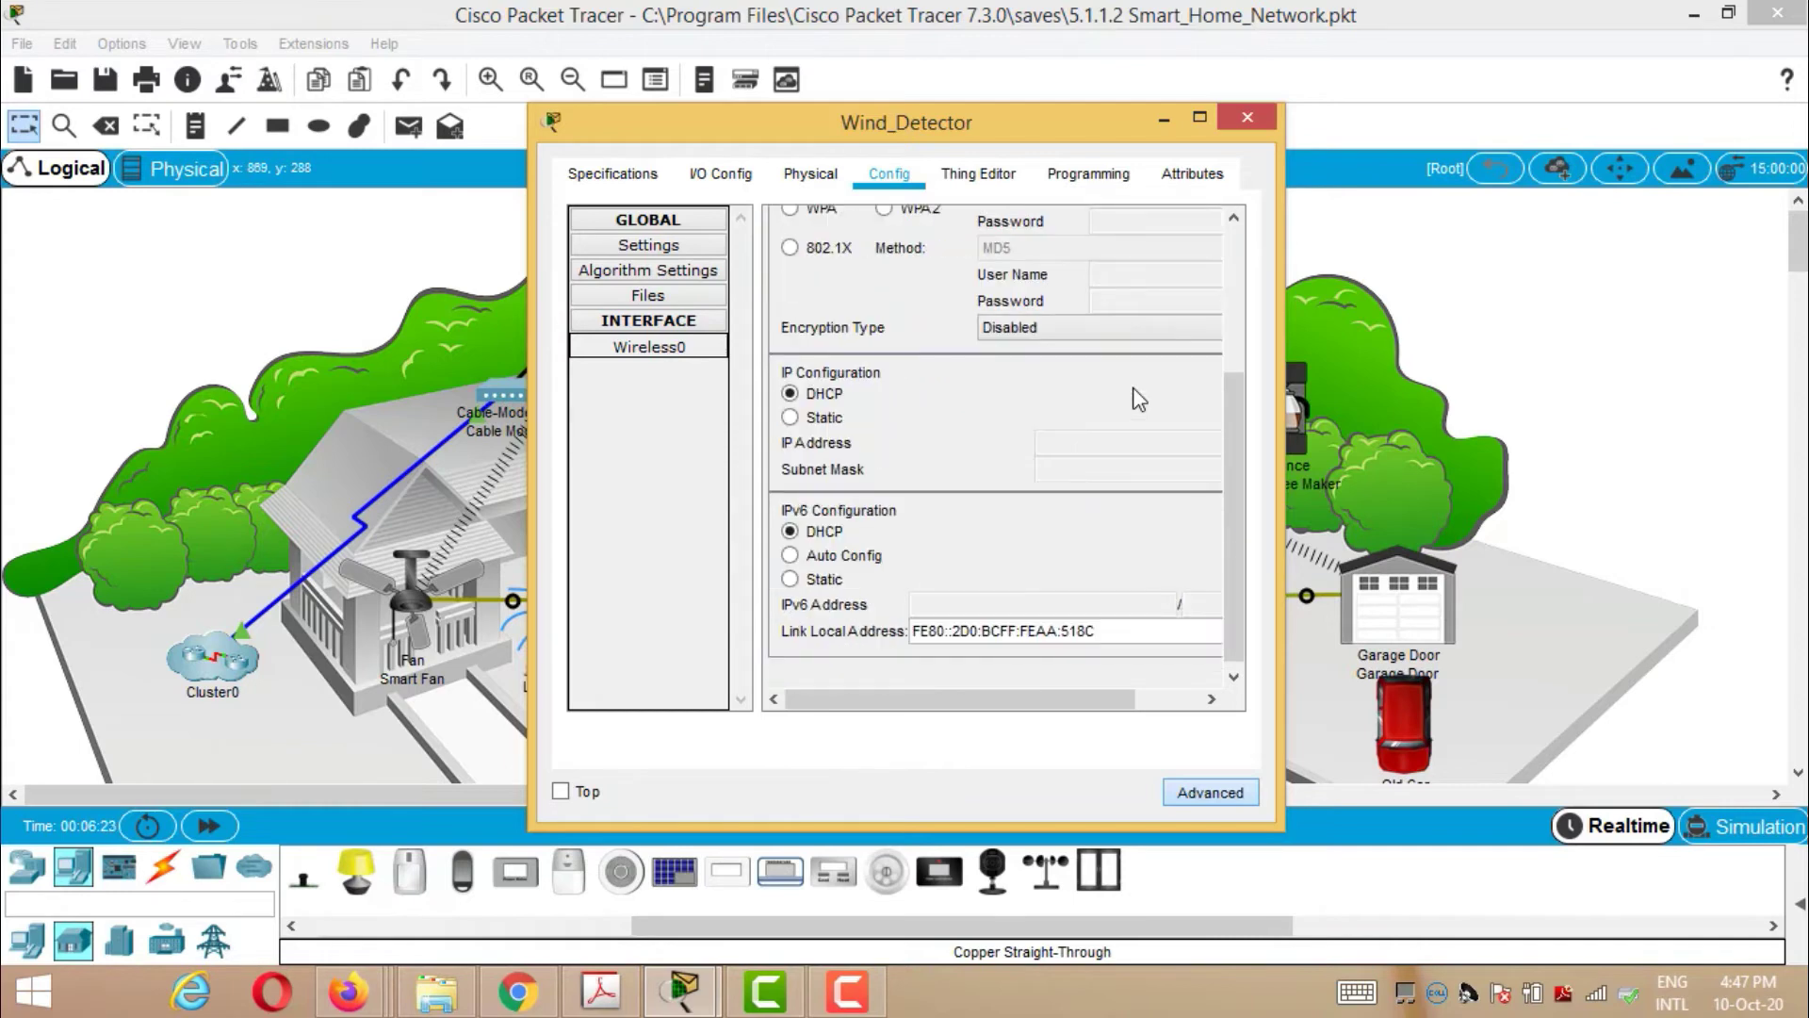
scroll(1138, 399, up, 1)
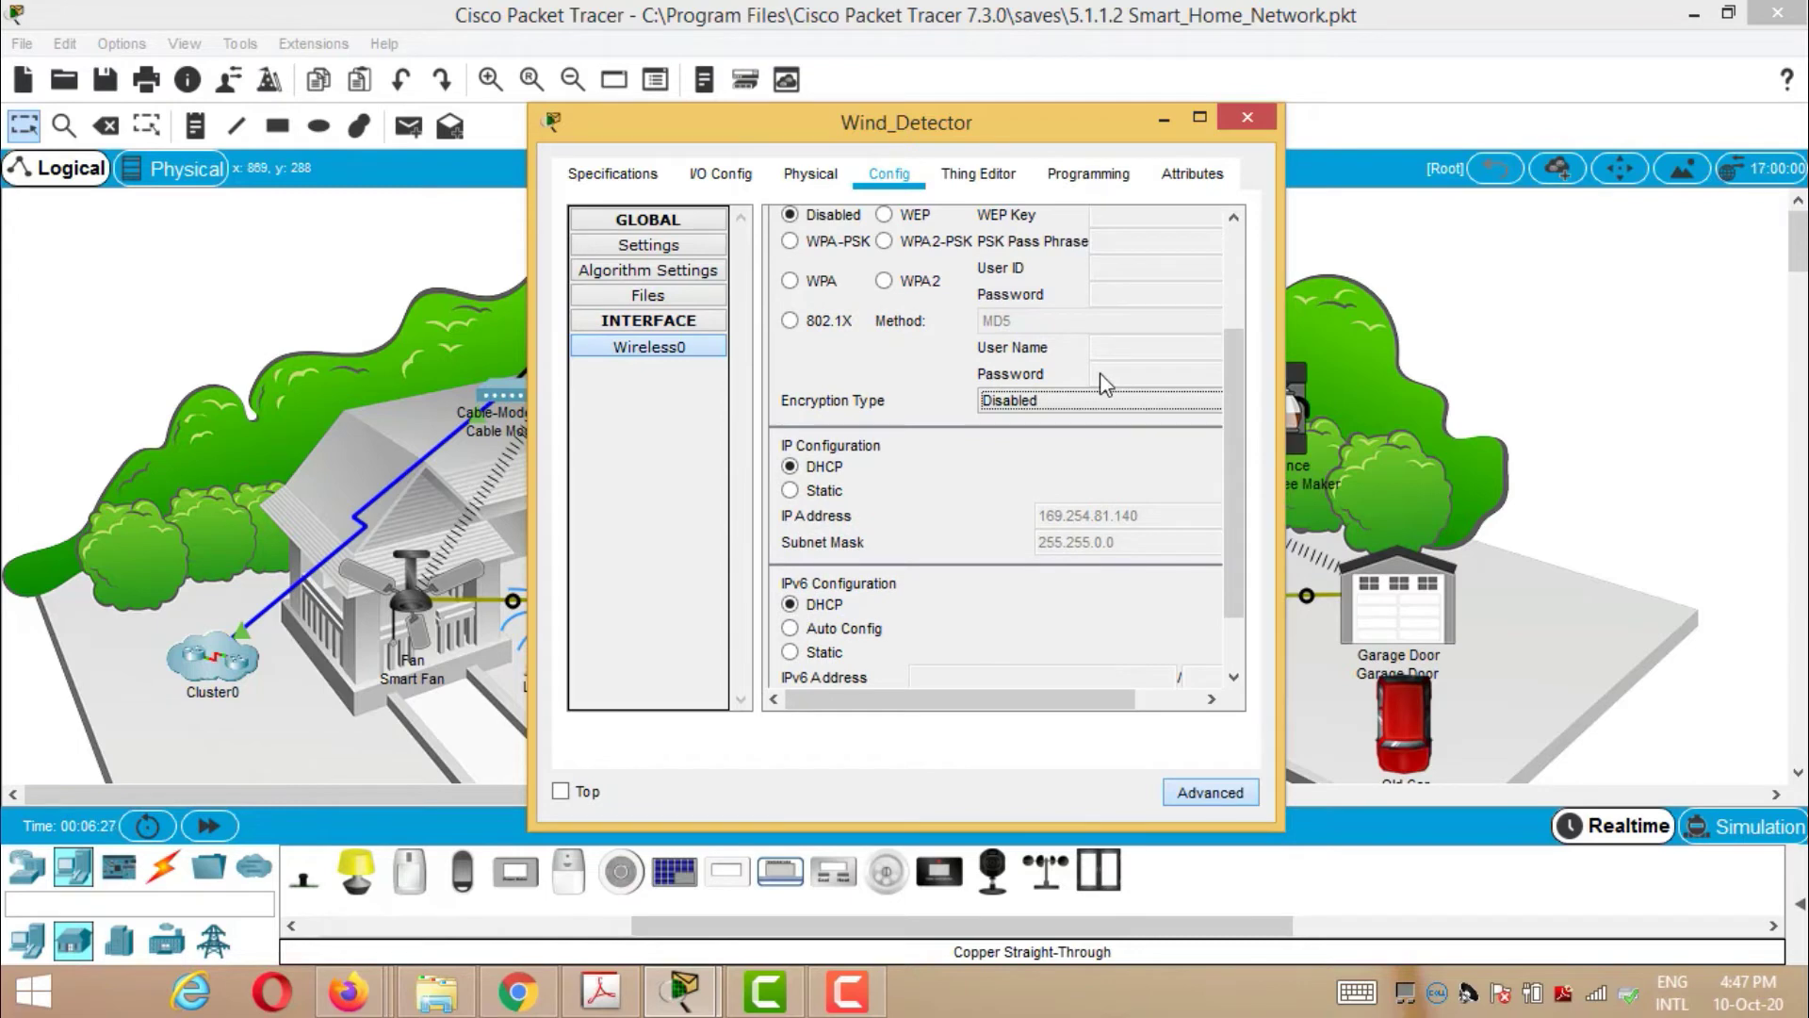
- Set Wind_Detector's wireless security to WPA2-PSK with a pre-shared pass phrase, then close its window
click(885, 243)
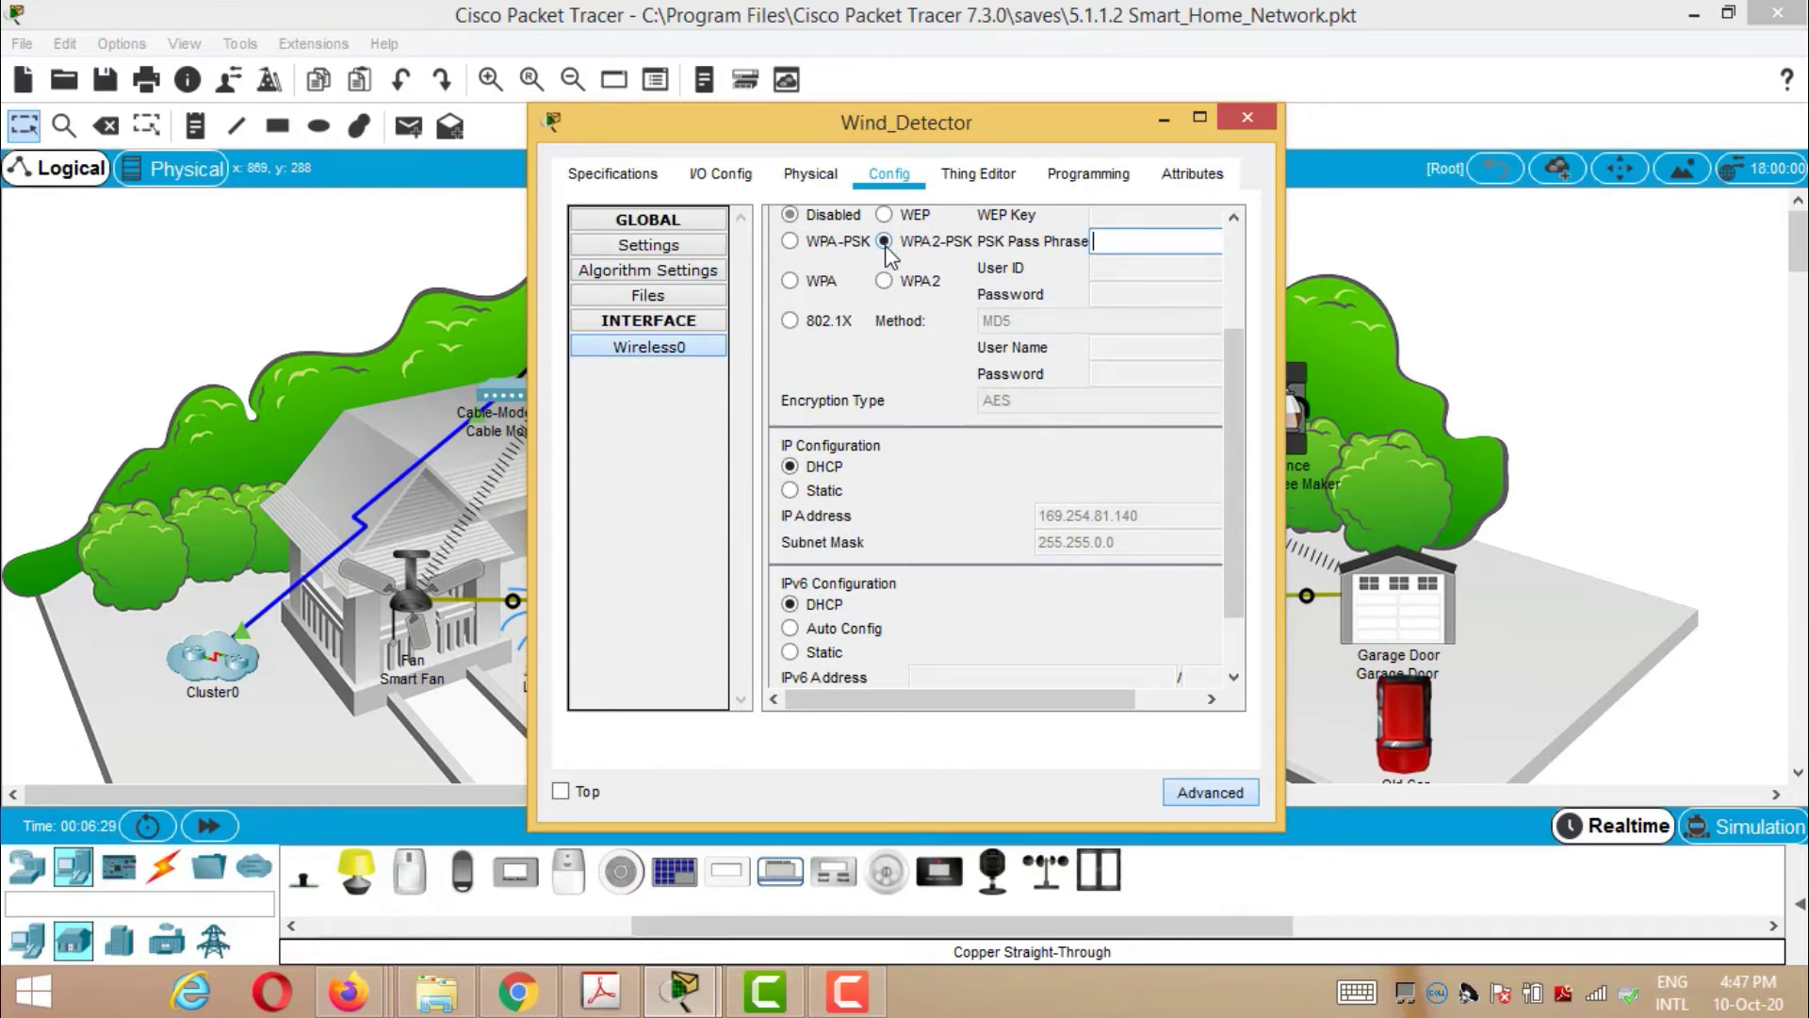
click(1115, 244)
text(M)
text(y$)
text(ecret)
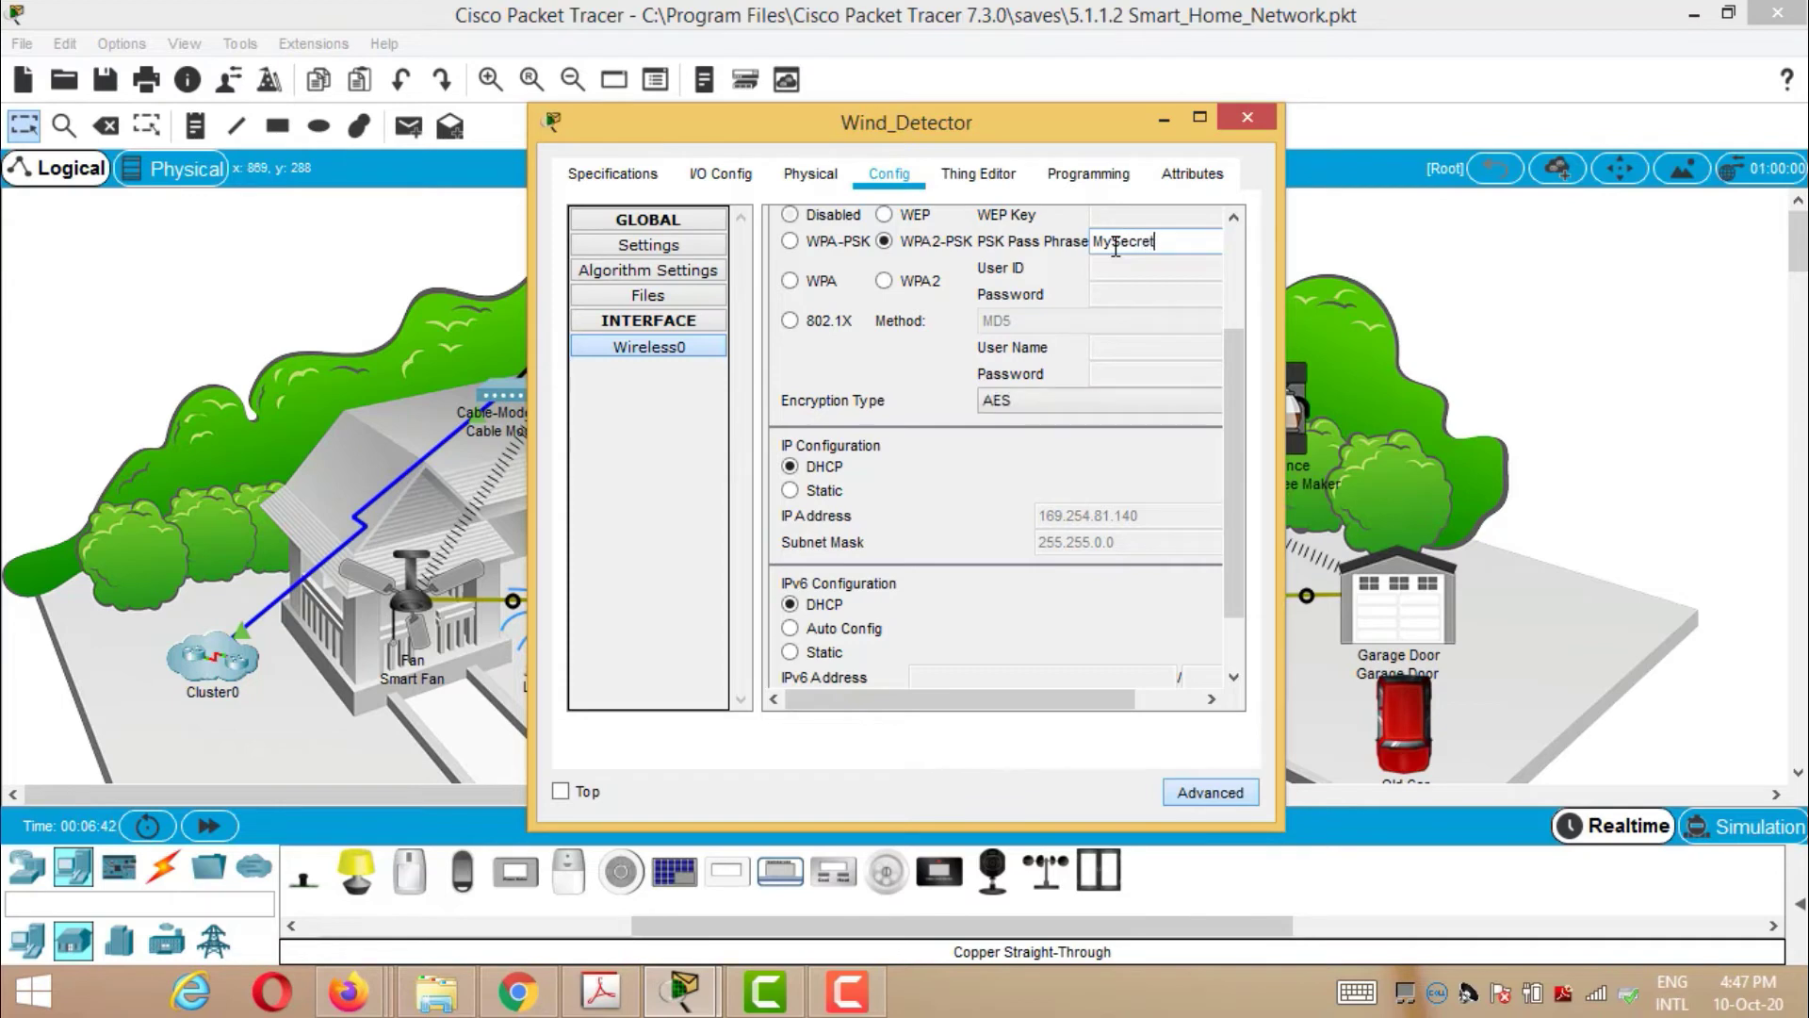
text(Key)
click(1251, 118)
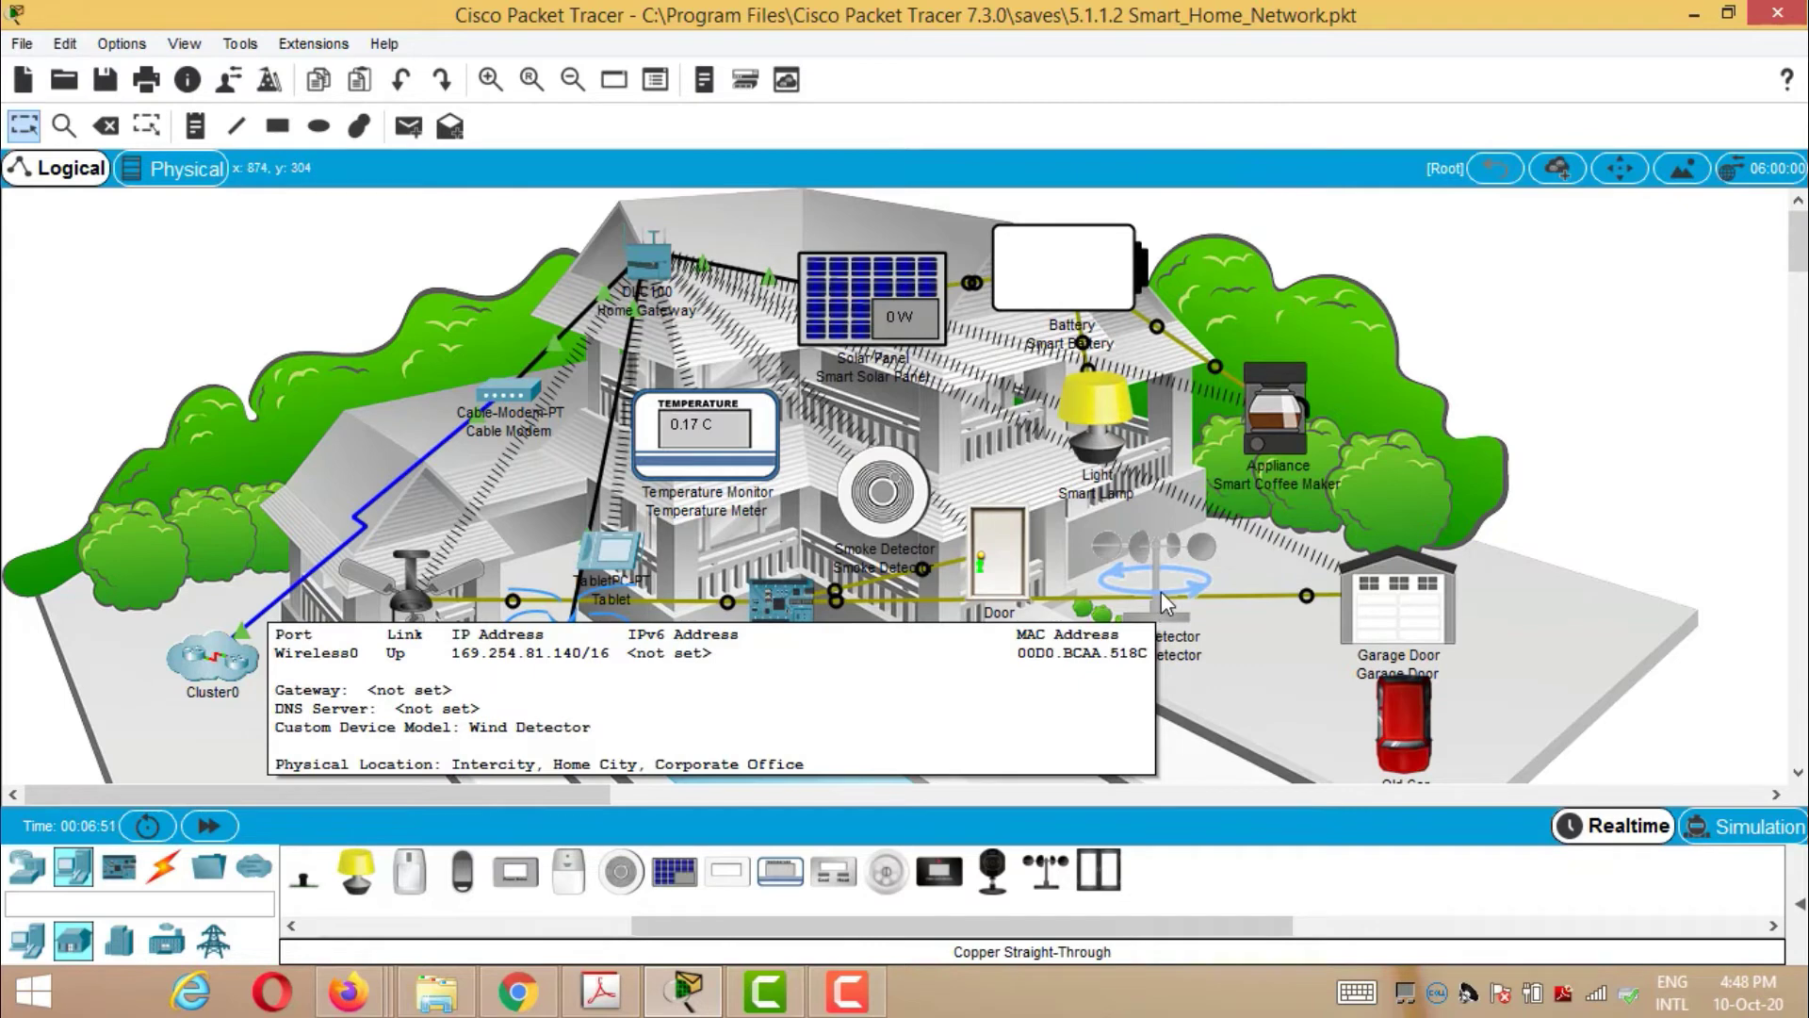
mouse_move(1160, 591)
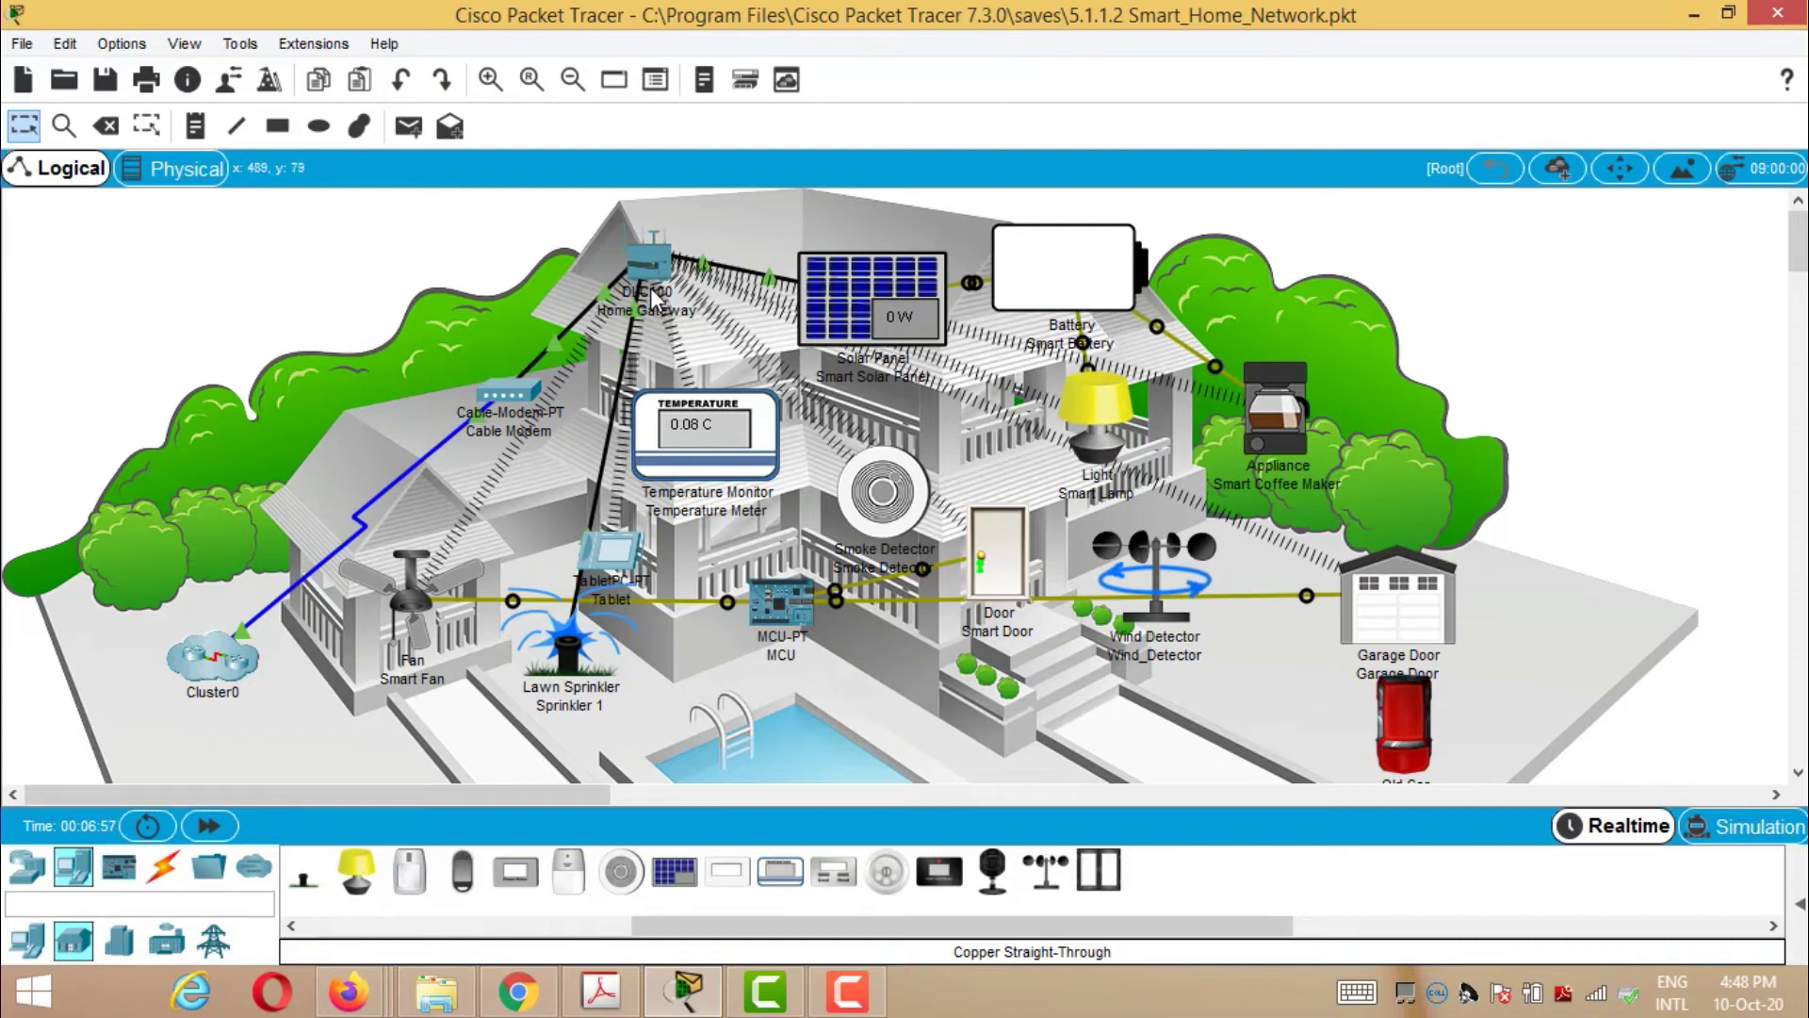
- Load the Home Gateway at 192.168.25.1 in the Tablet's web browser
click(603, 558)
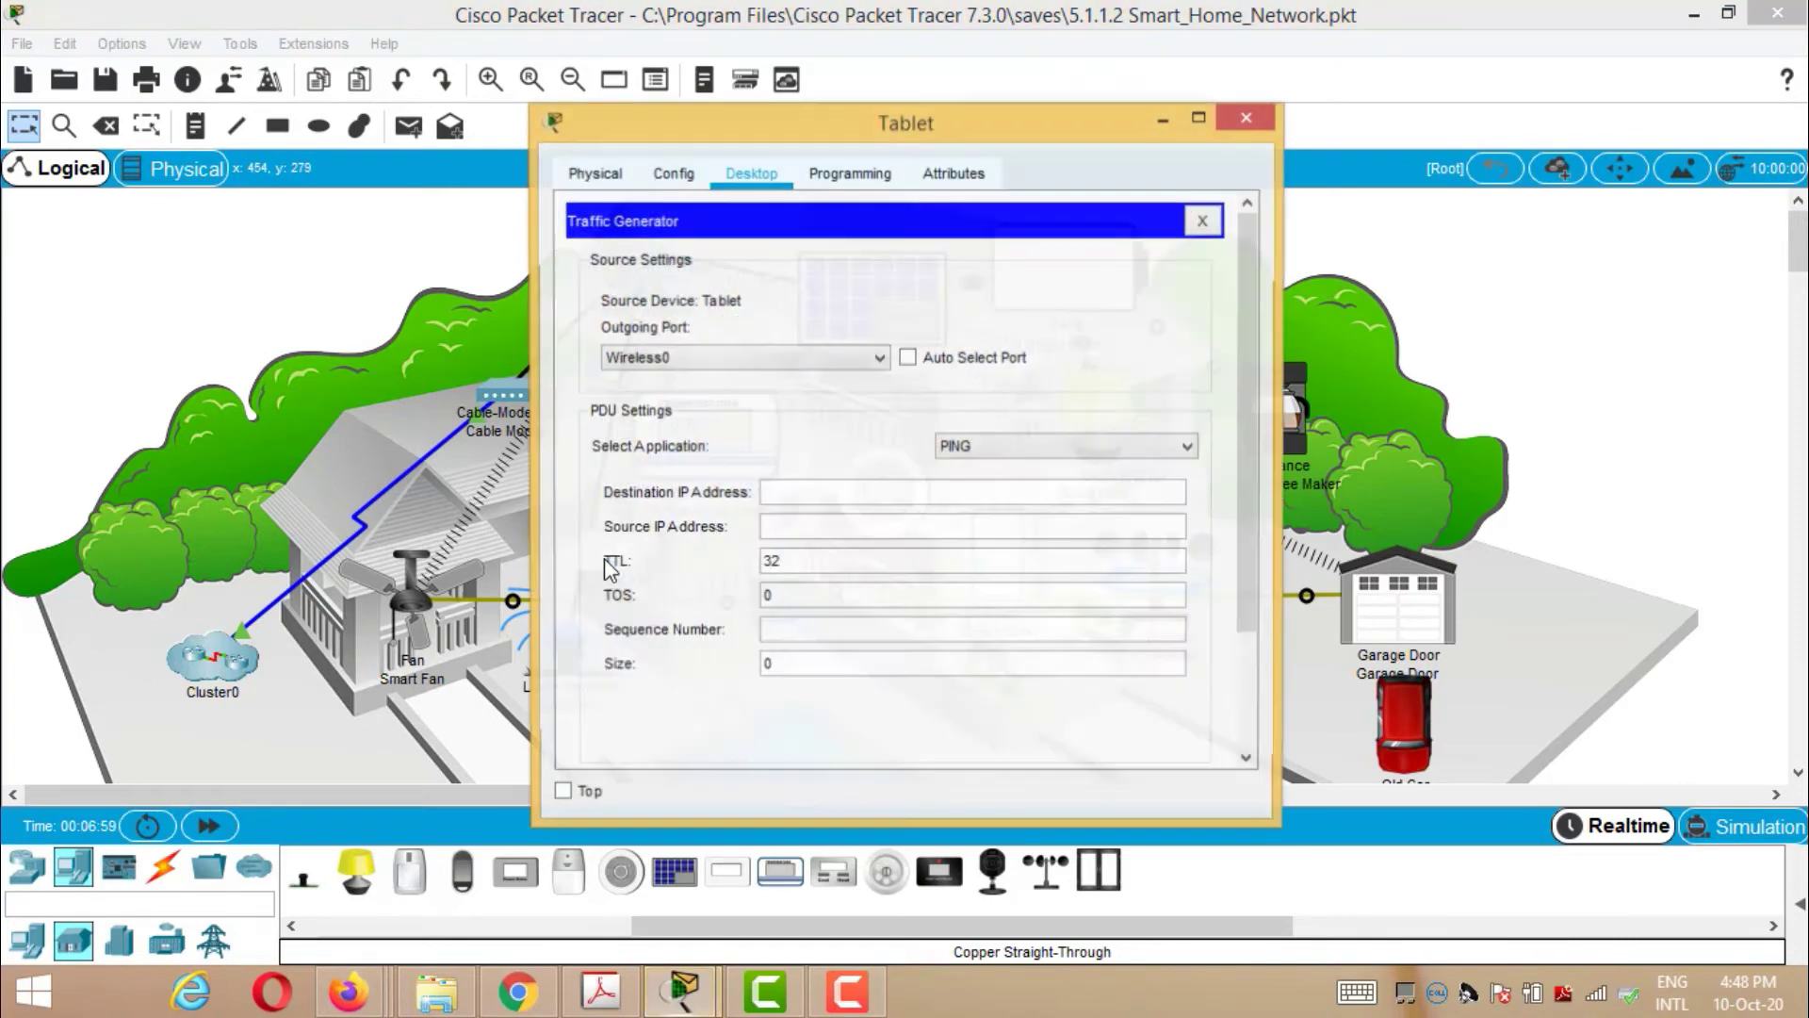
click(1199, 223)
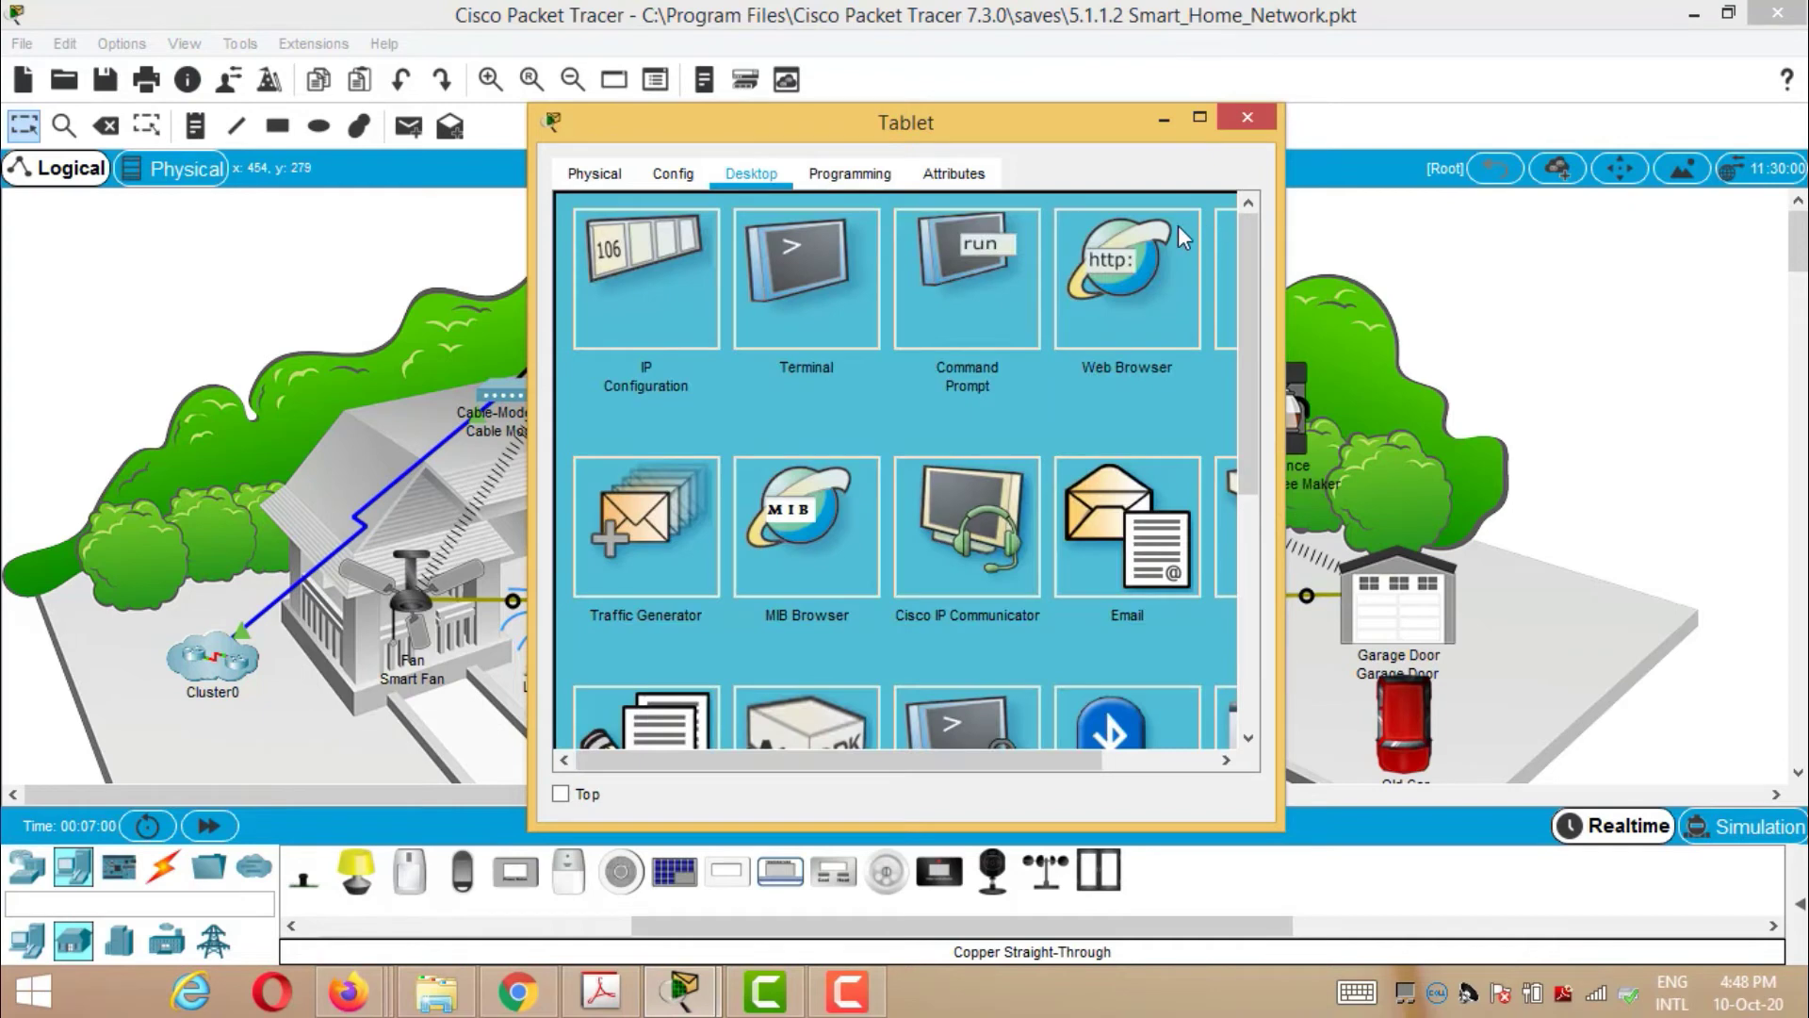
click(1128, 305)
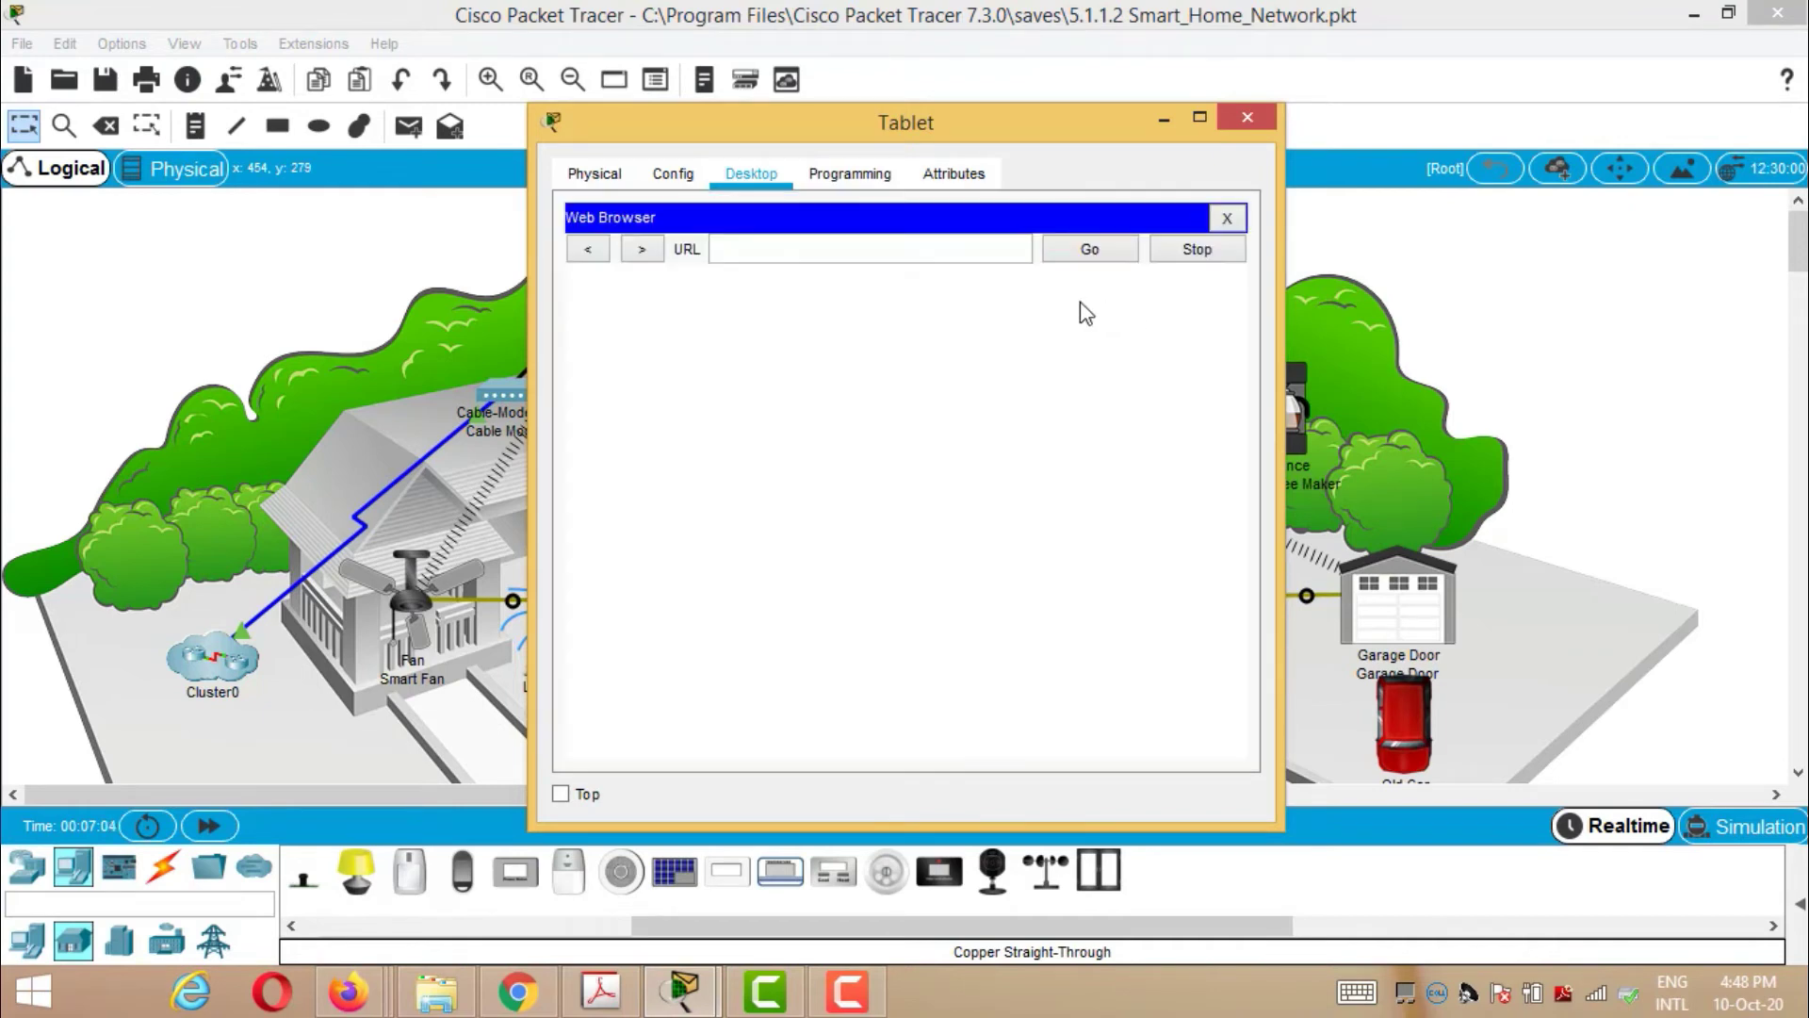
text(192.168.25.1)
click(1097, 254)
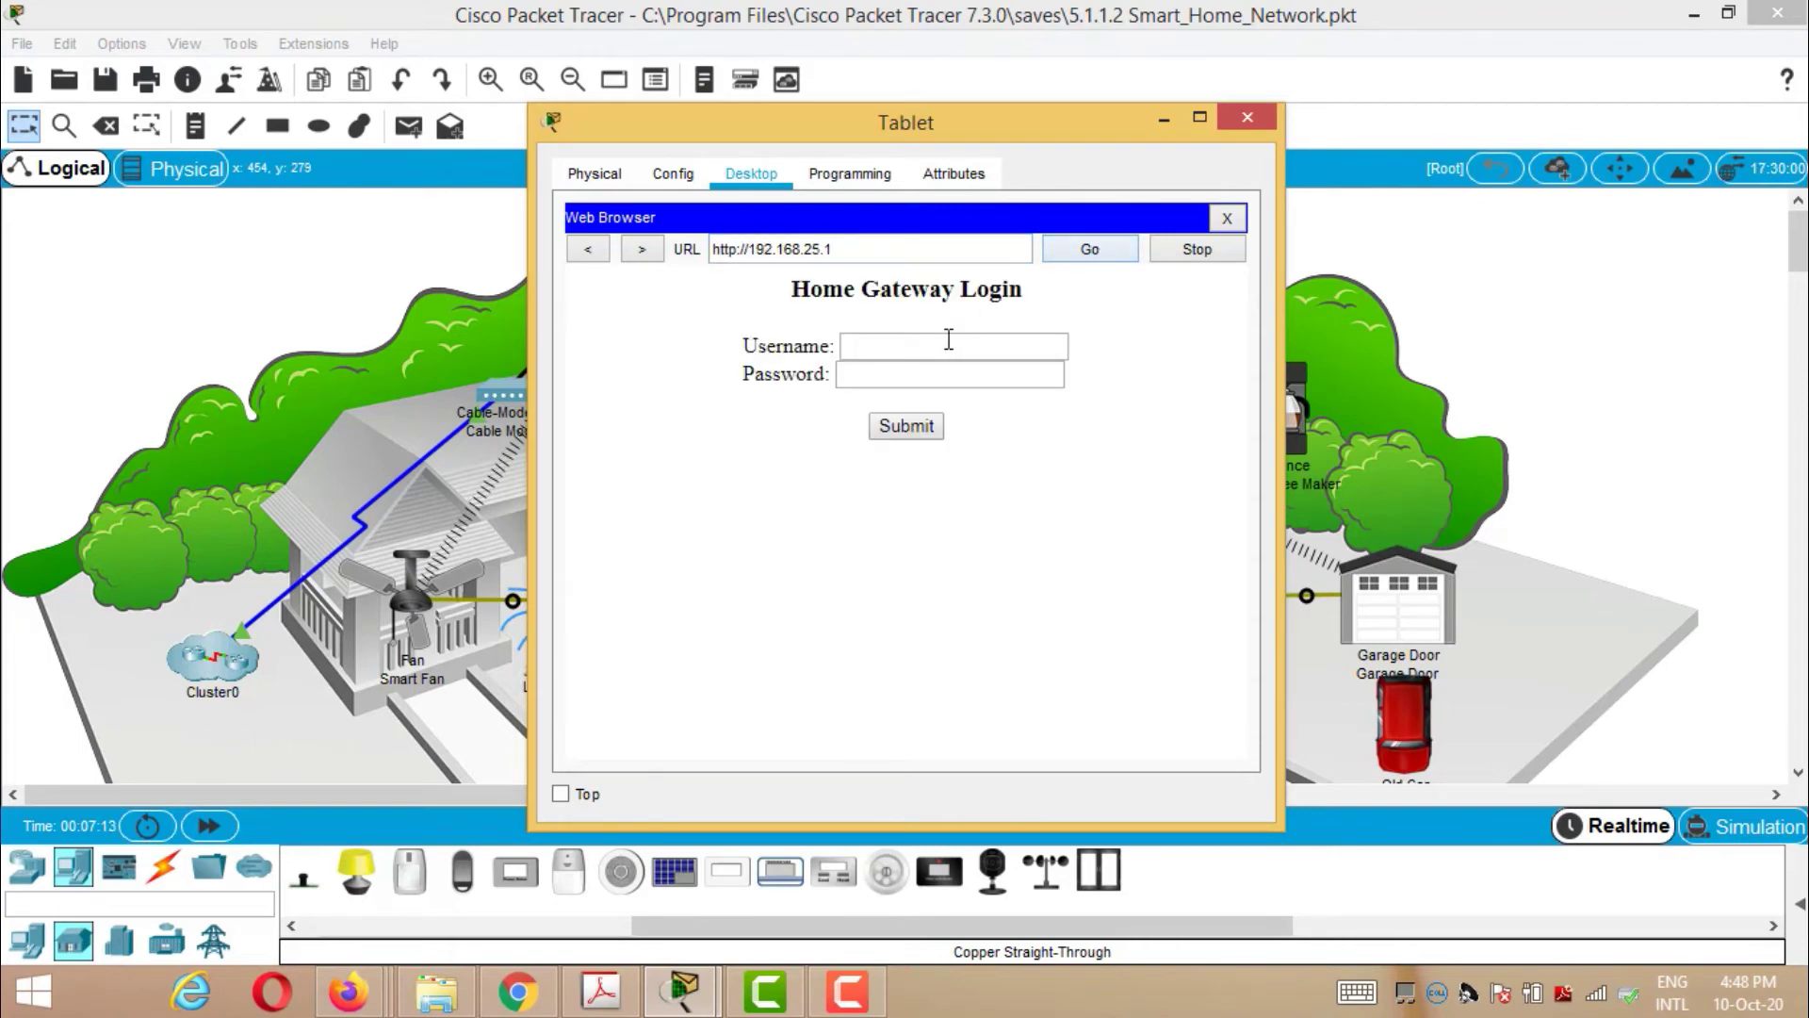
- Submit the gateway login with username admin and the gateway password
click(948, 343)
text(admin)
click(919, 369)
text(admin)
click(904, 431)
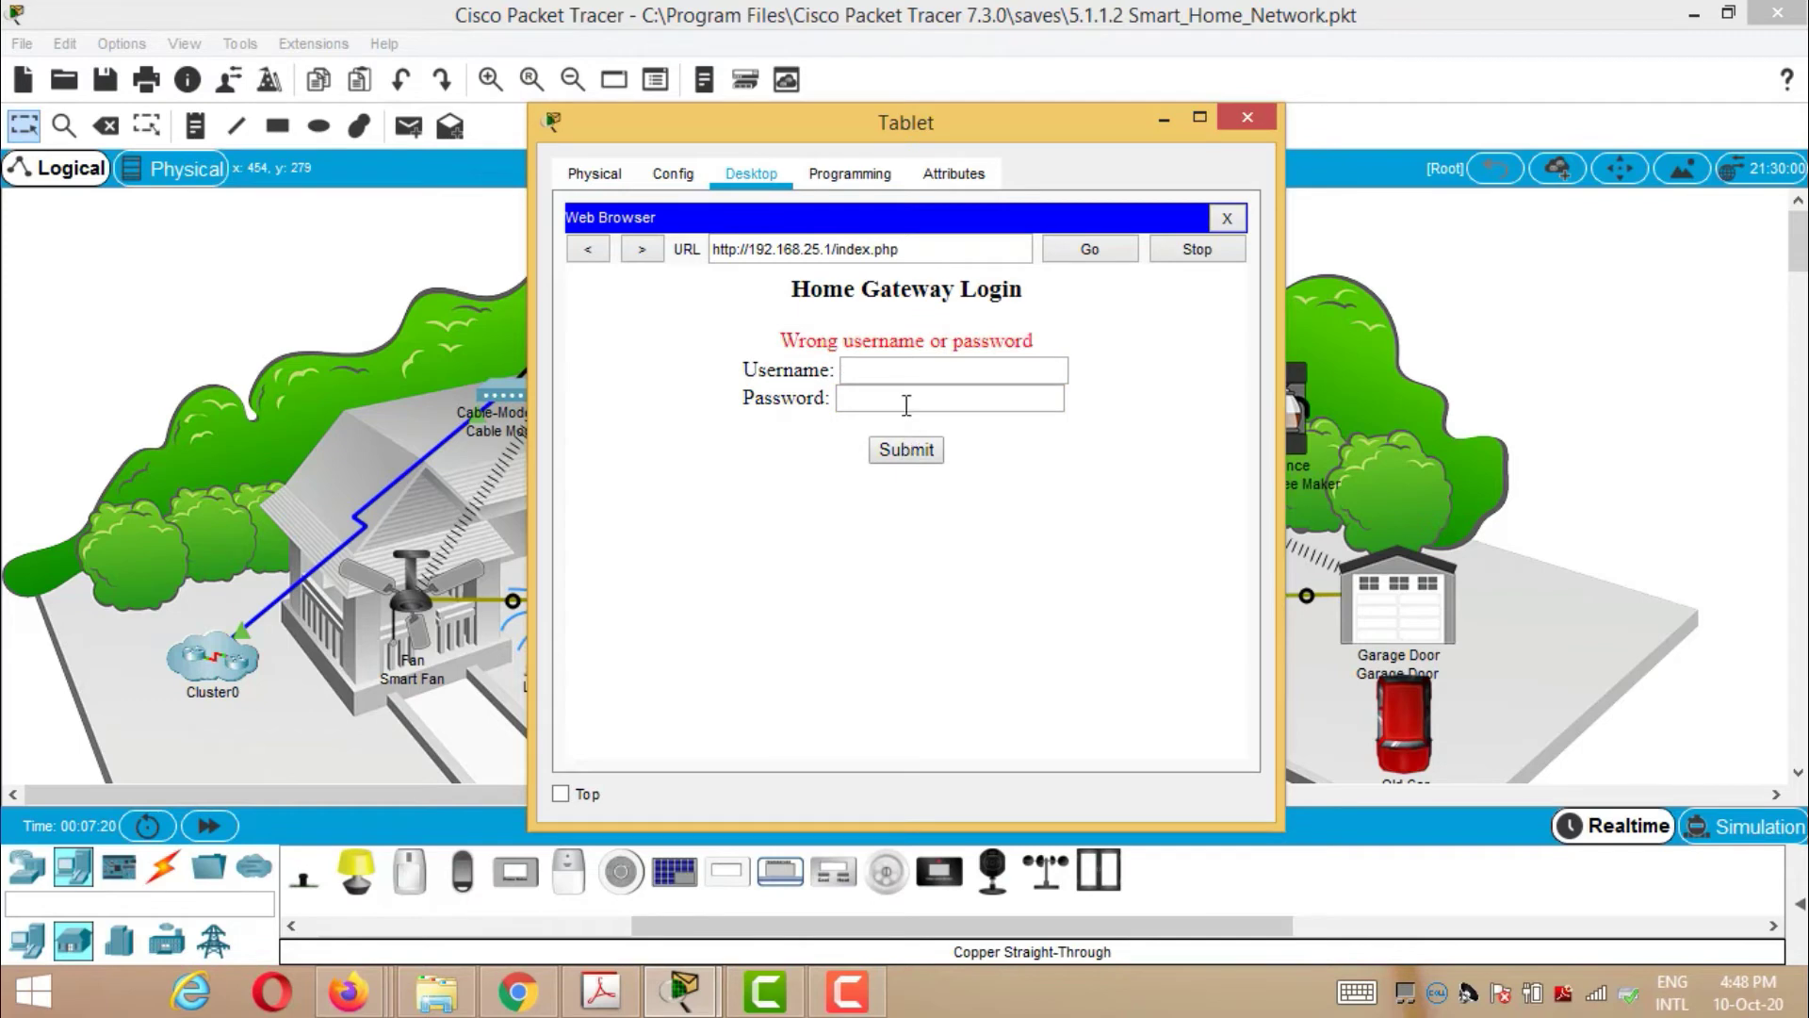
- Retry the login until the IoT Server device list of eight devices appears
click(907, 375)
text(admin)
click(906, 399)
text(adm)
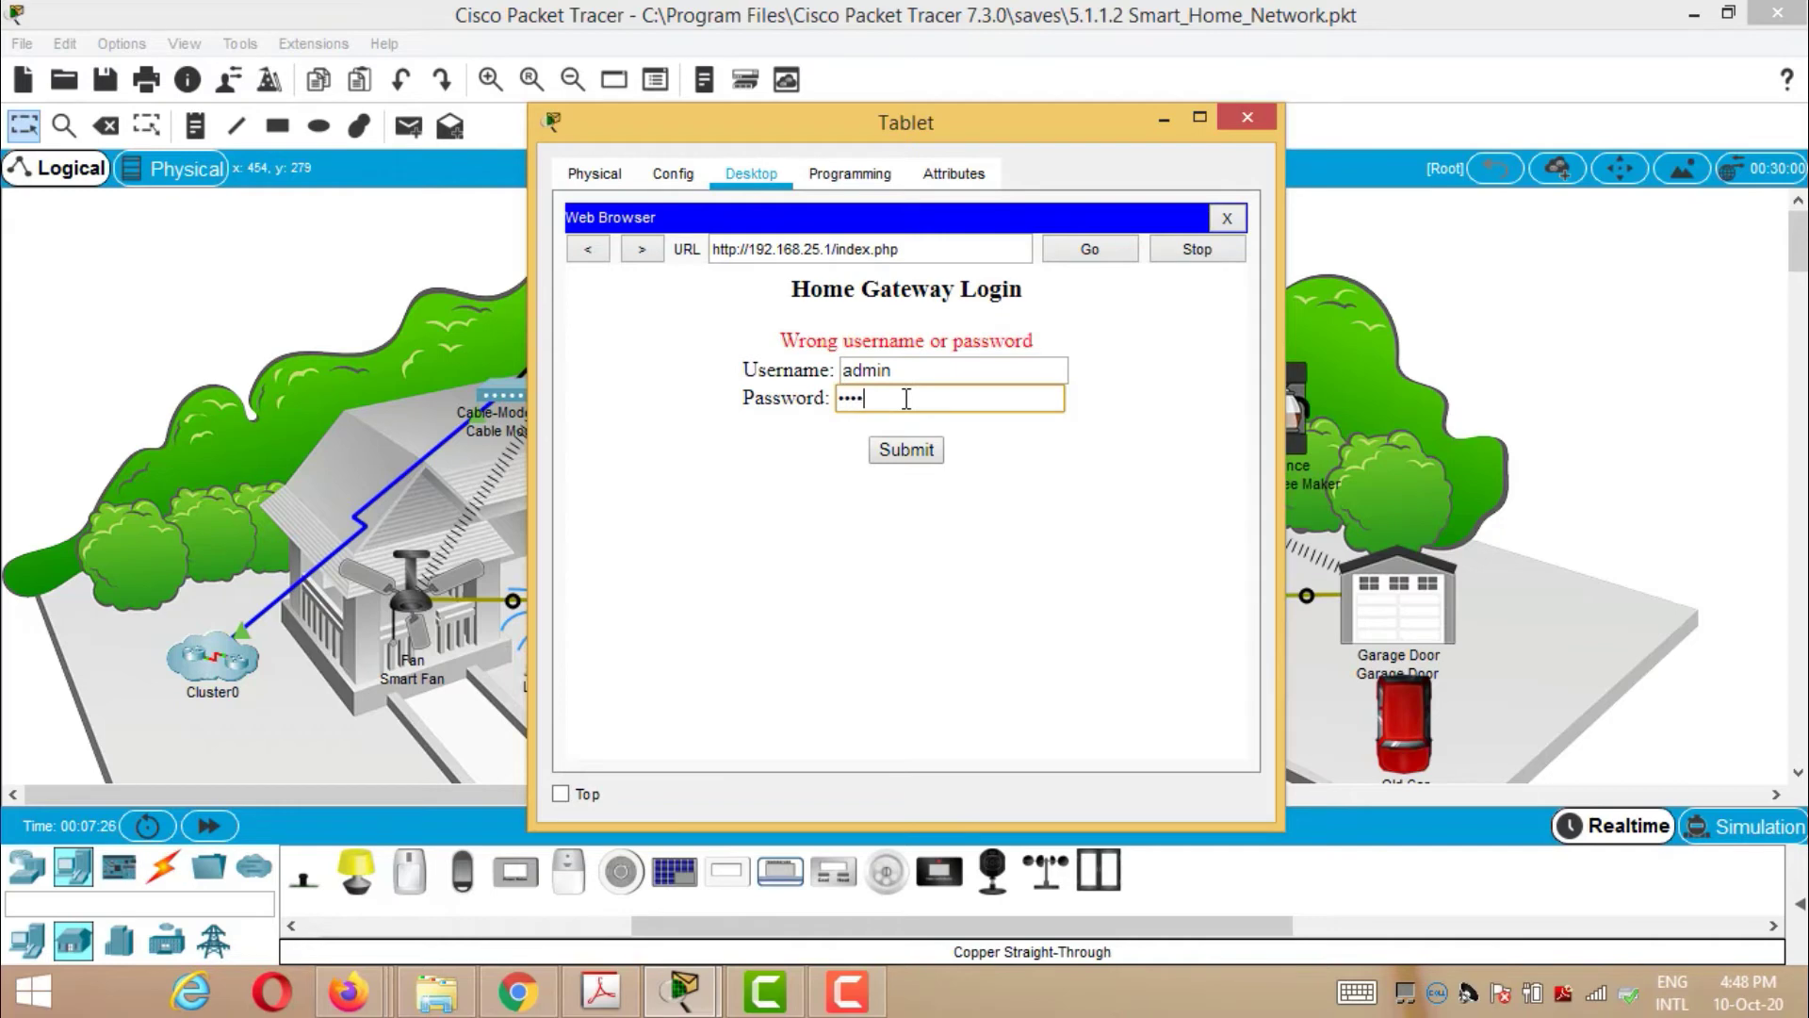
click(905, 449)
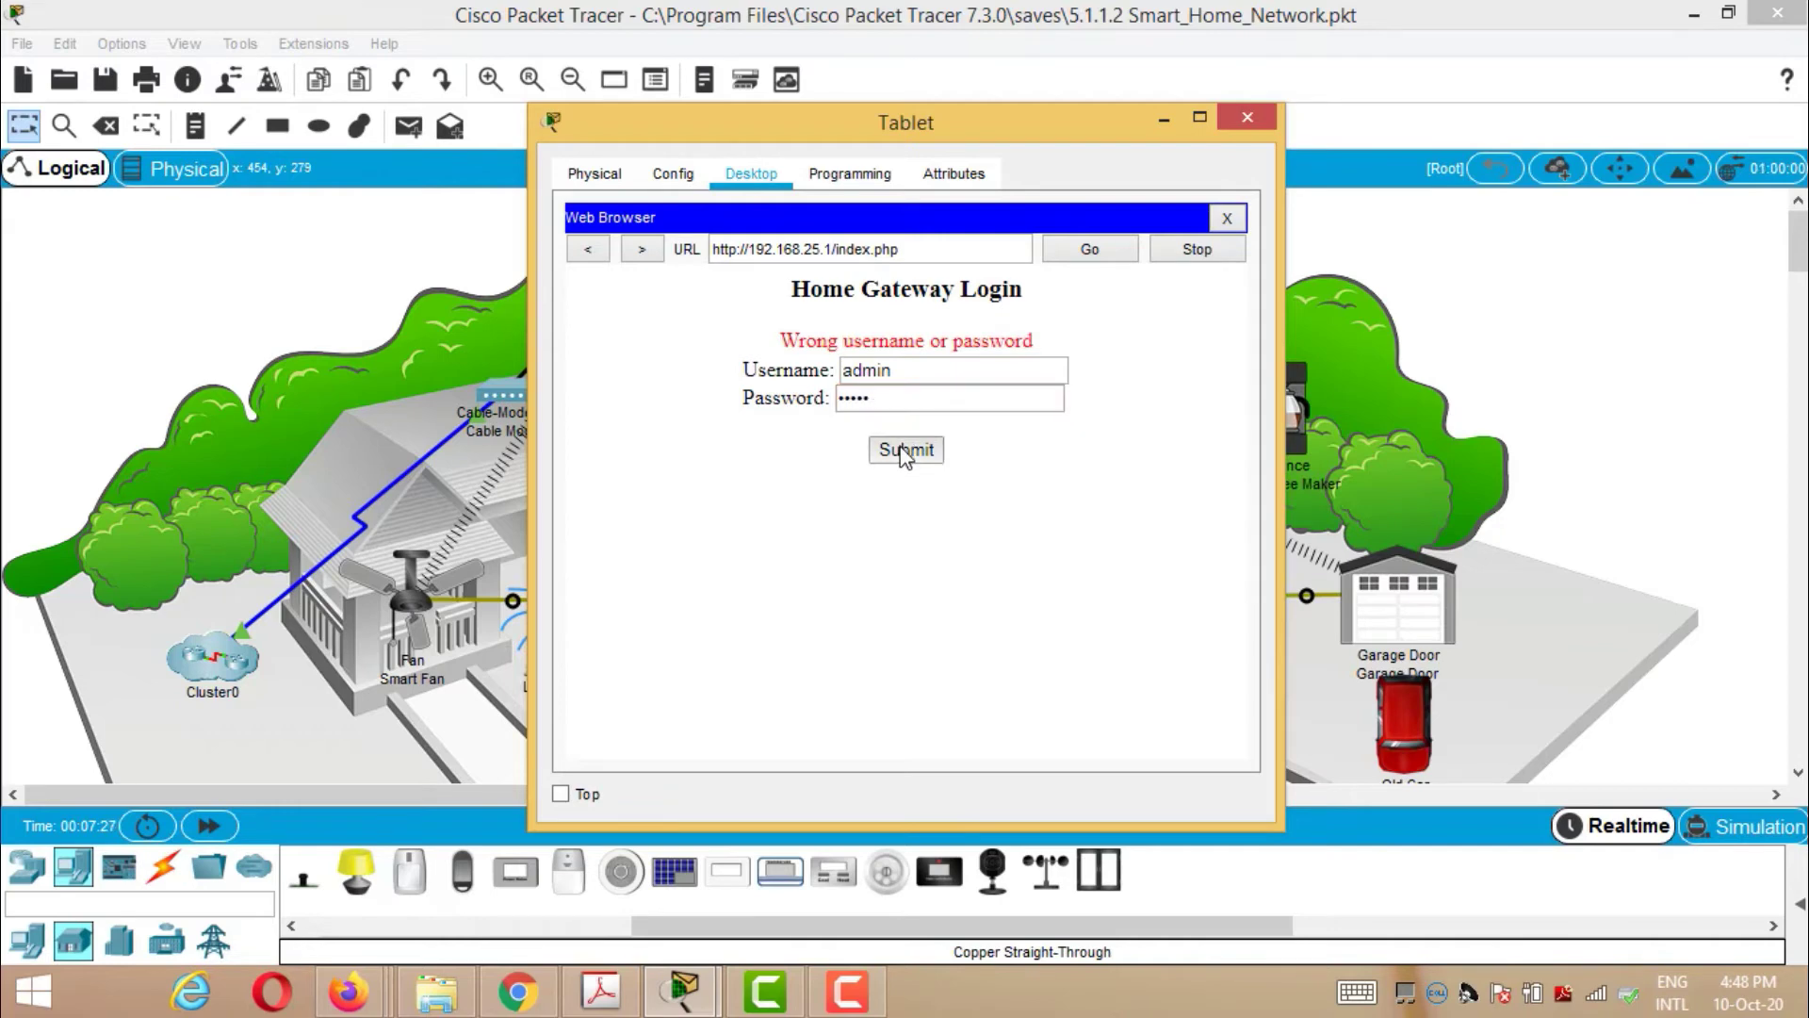
click(890, 368)
text(admin)
click(888, 400)
text(adm)
click(918, 452)
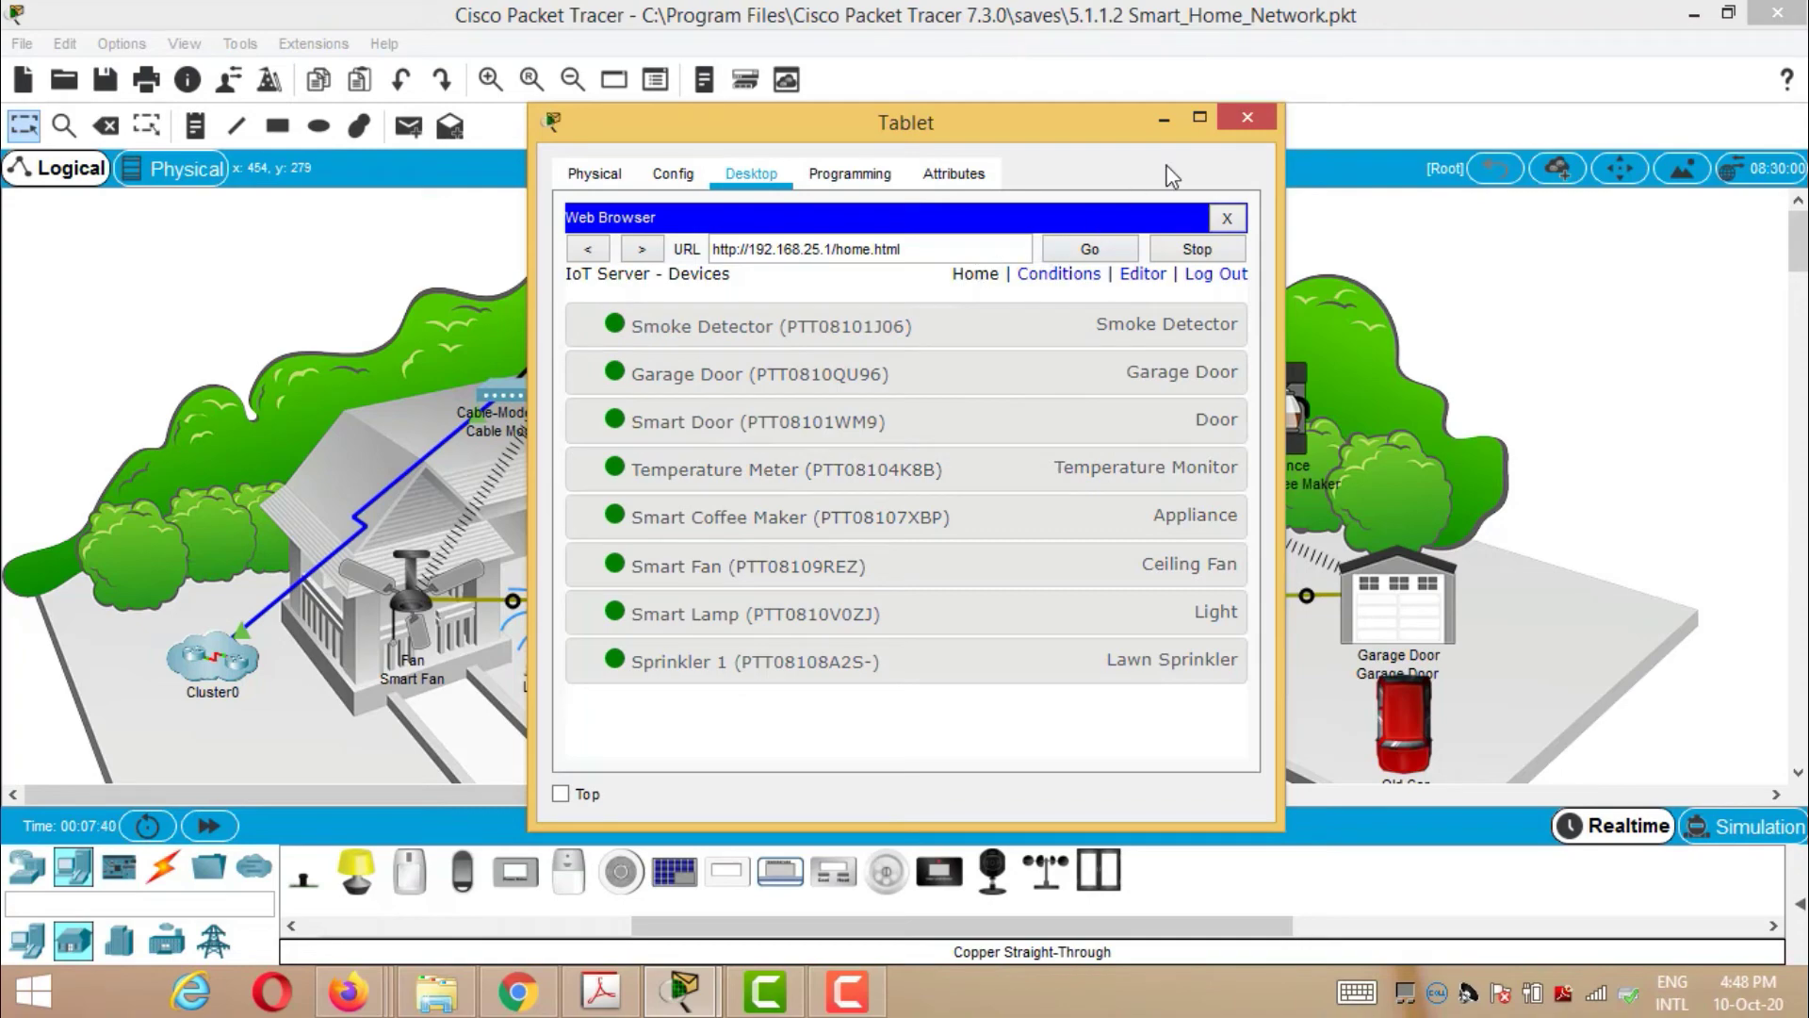
- Minimize the Tablet and confirm Wind_Detector's Wireless0 uses WPA2-PSK with AES, then close it
click(1164, 120)
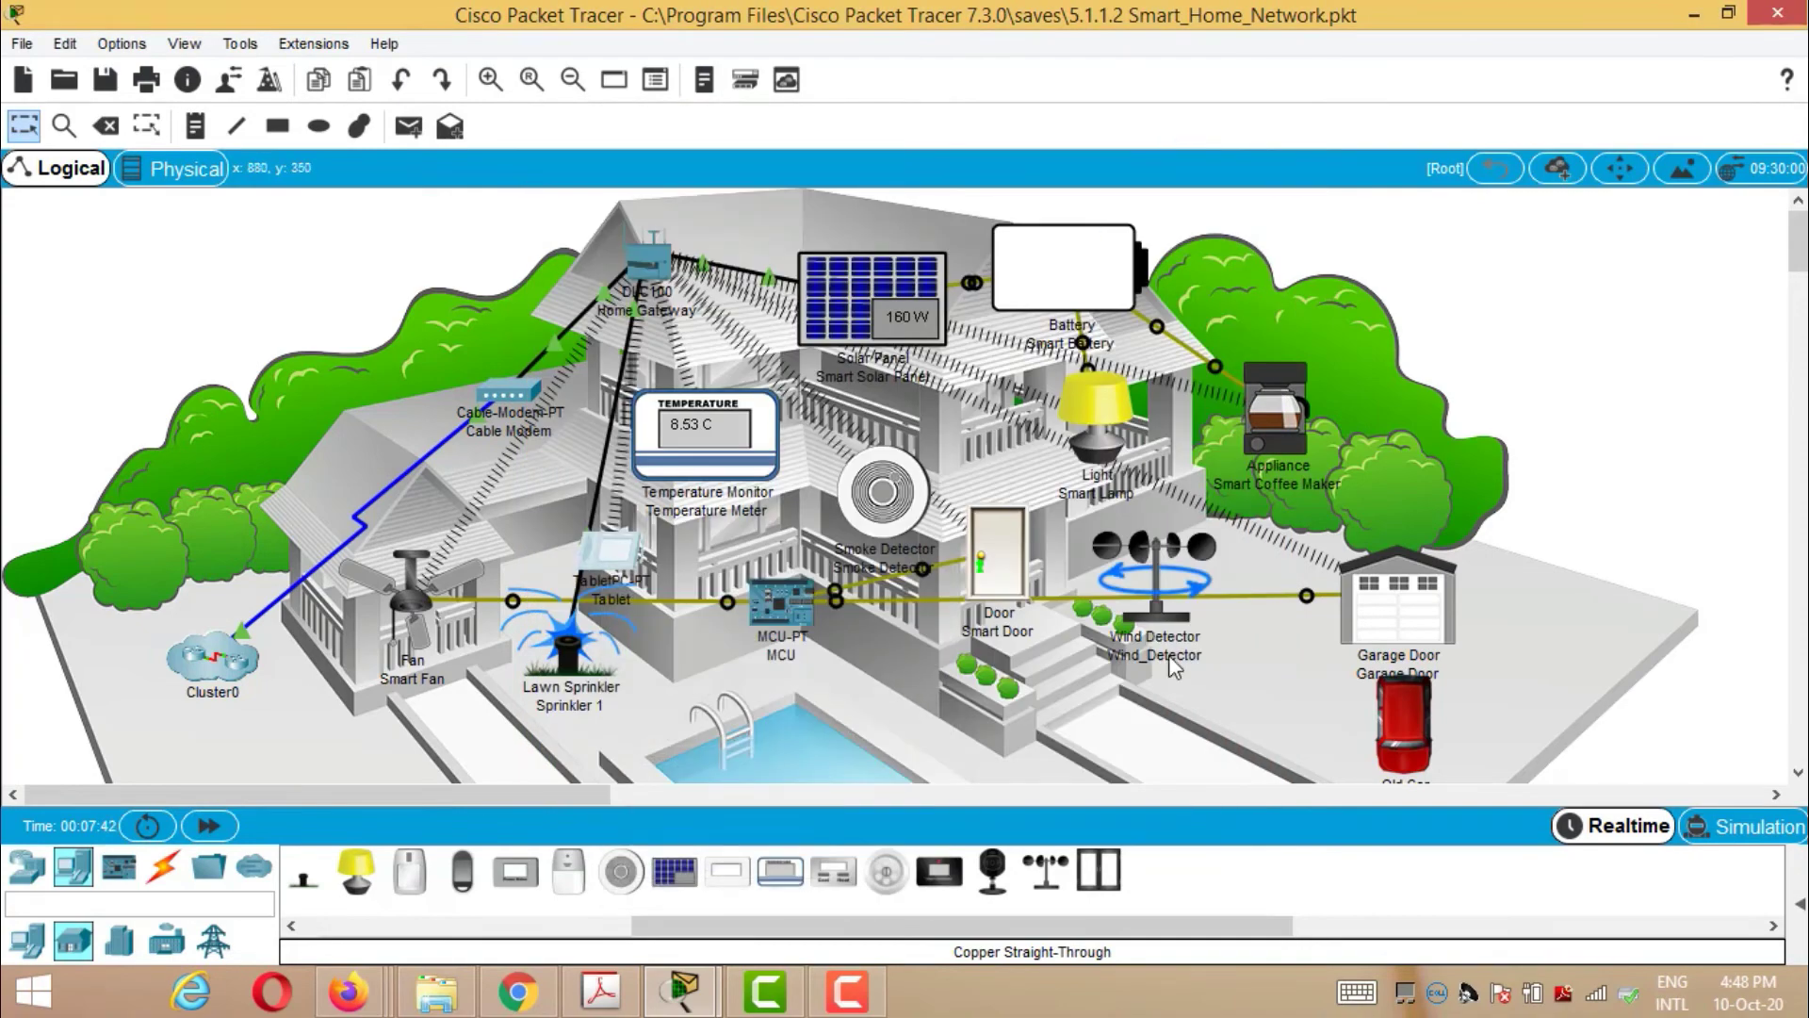
click(1156, 594)
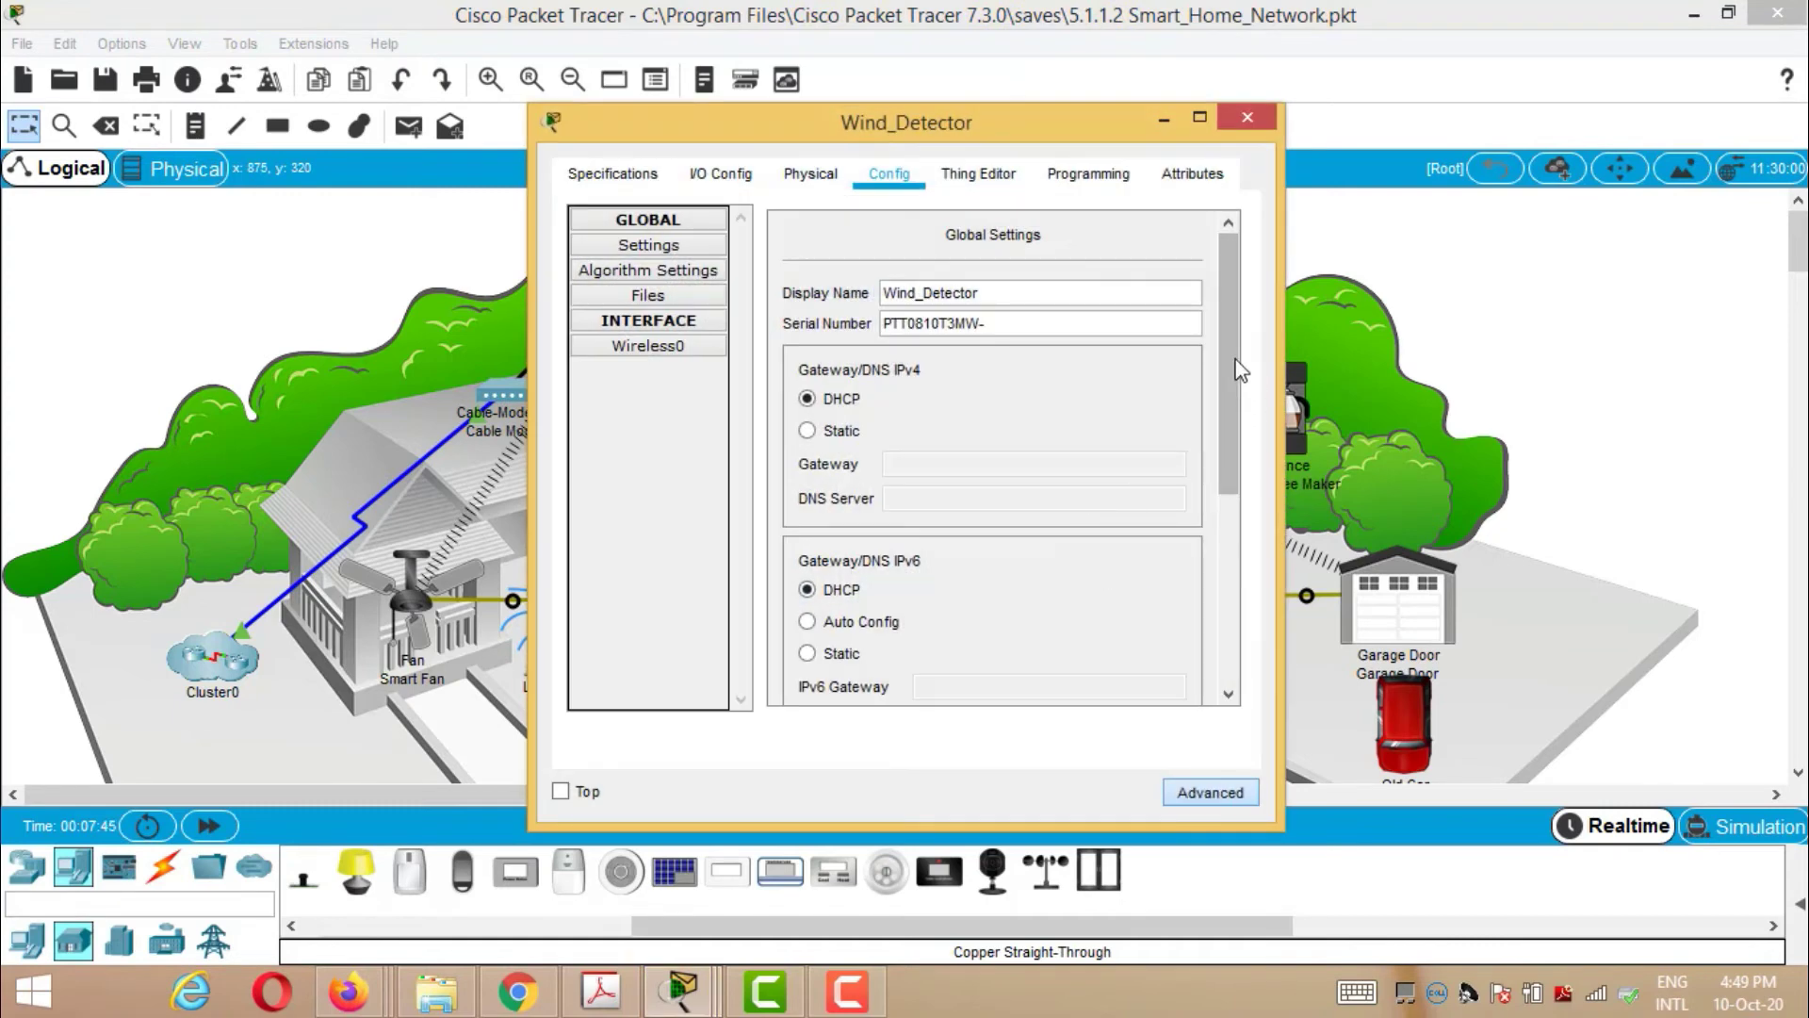
scroll(1246, 410, down, 3)
scroll(1246, 414, down, 6)
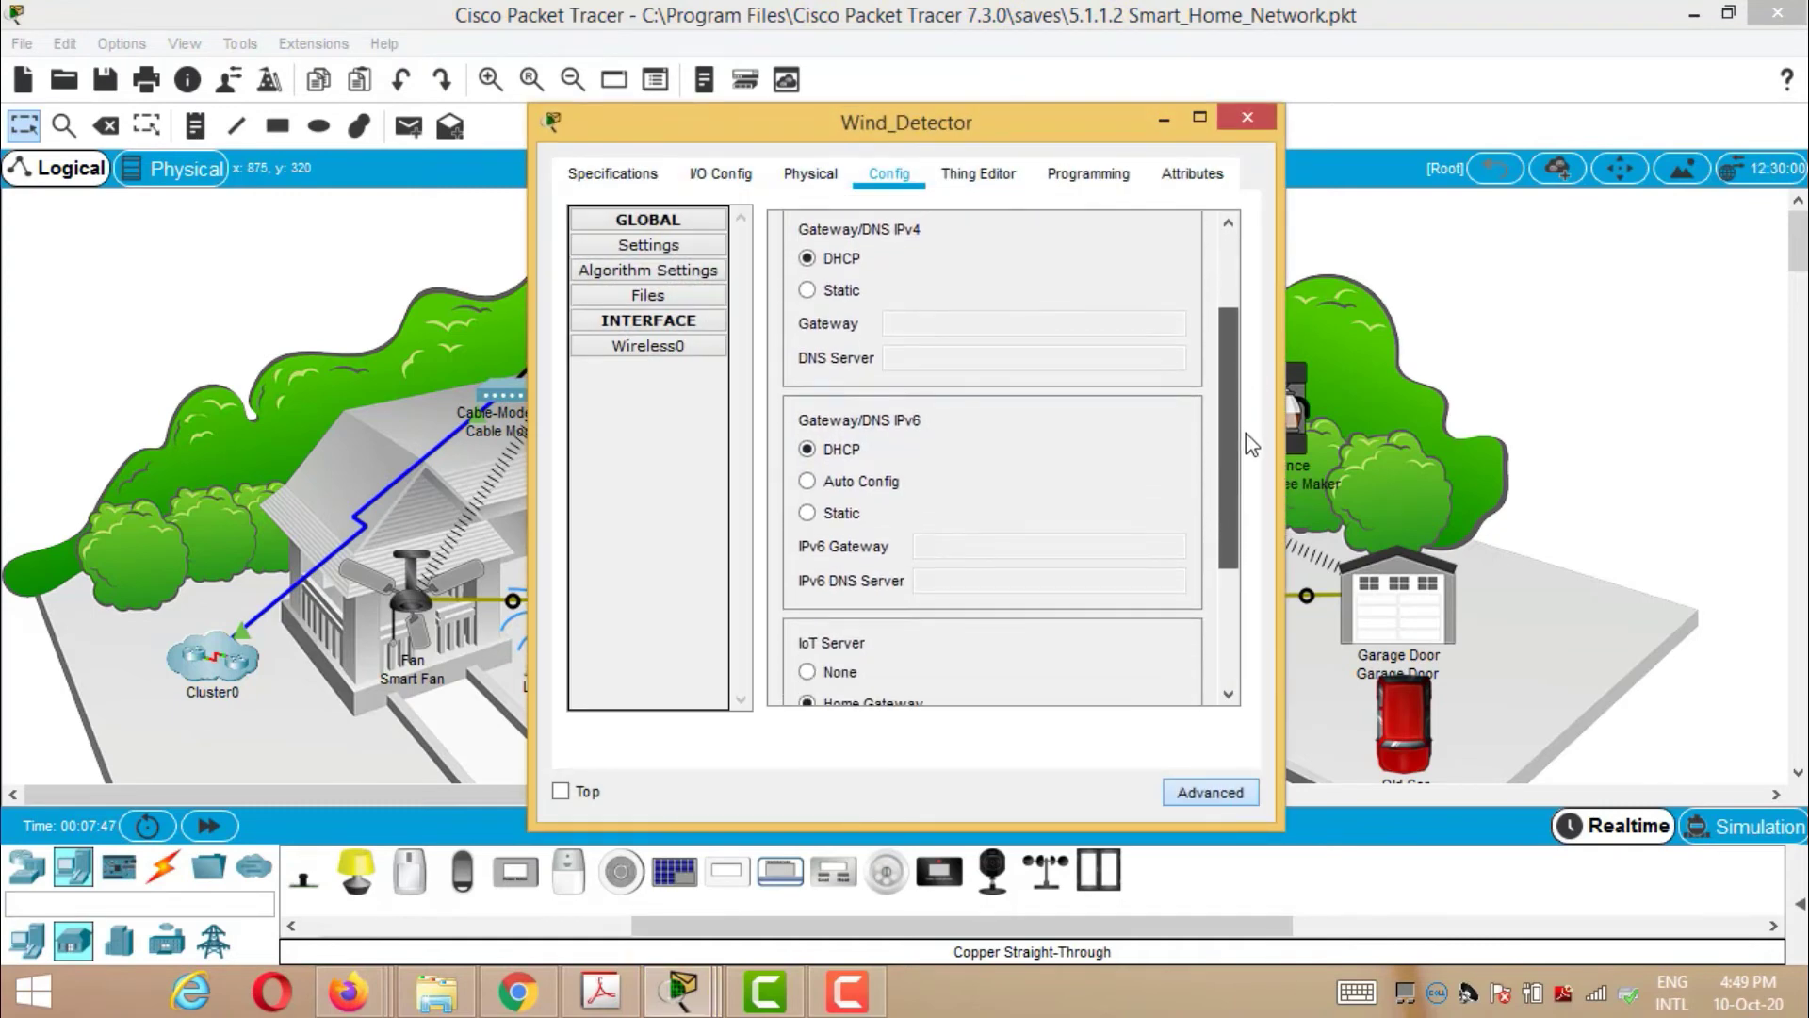
scroll(1249, 523, down, 3)
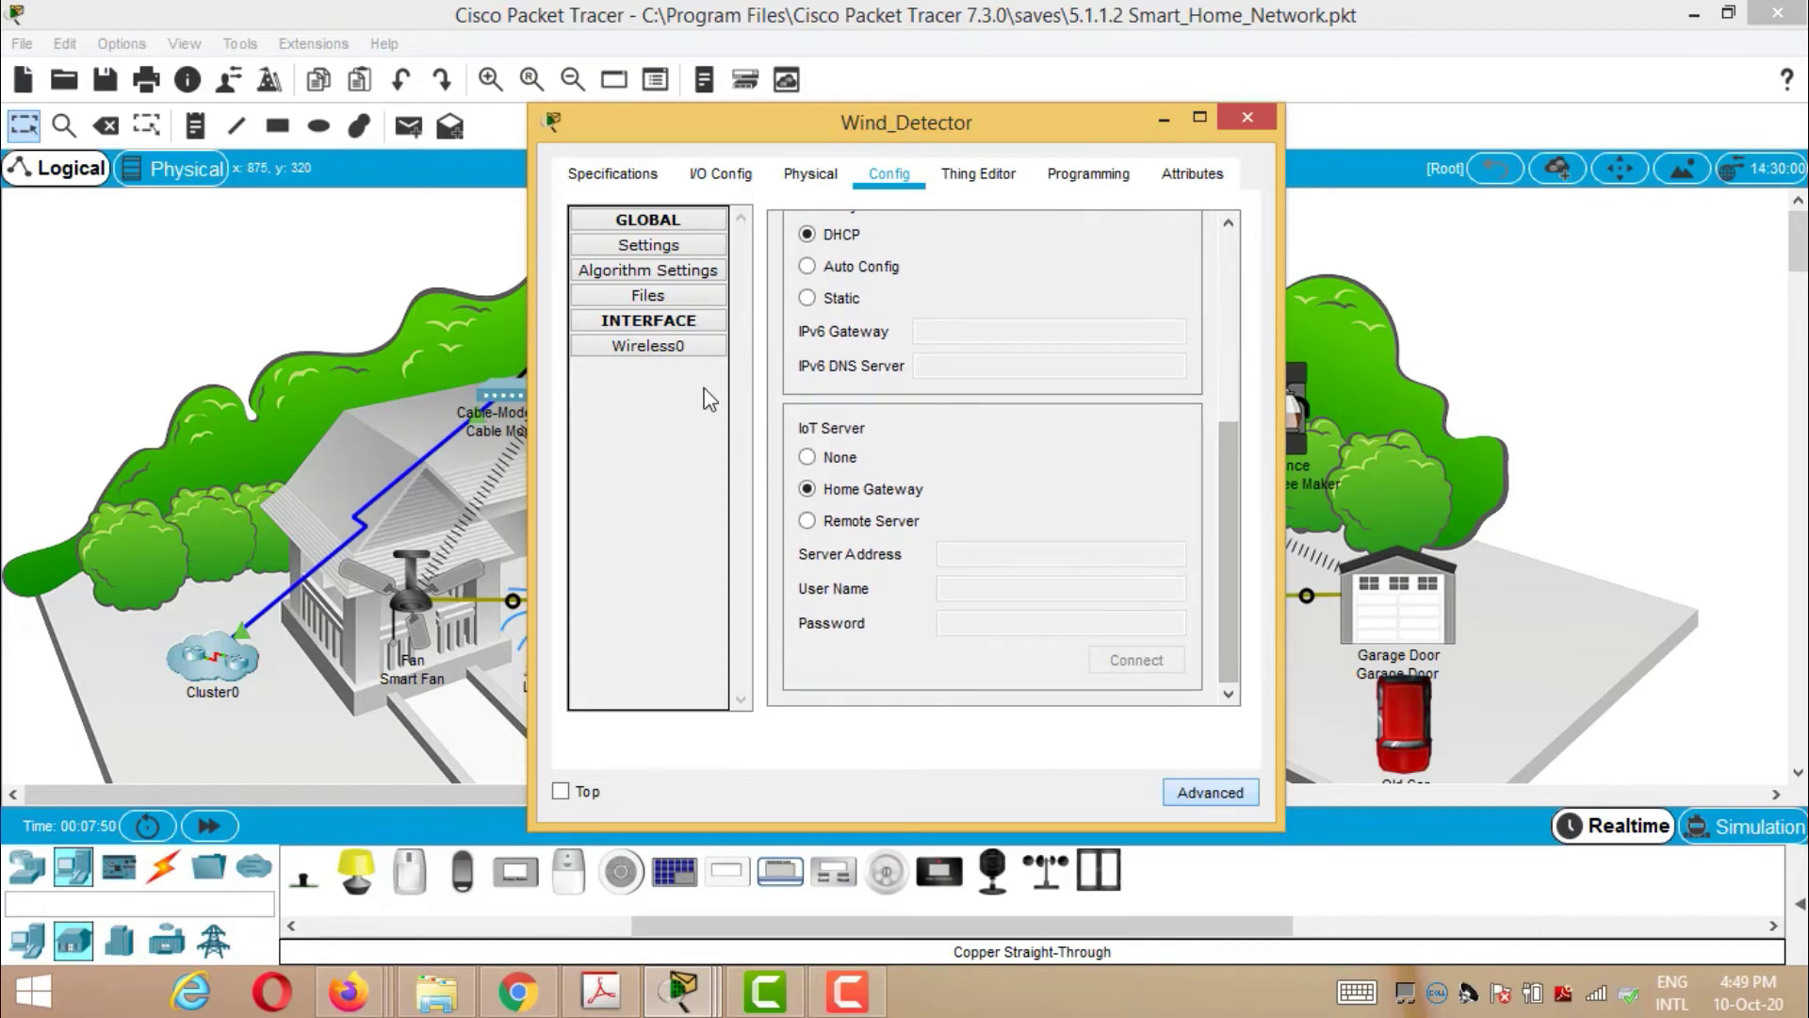
click(680, 363)
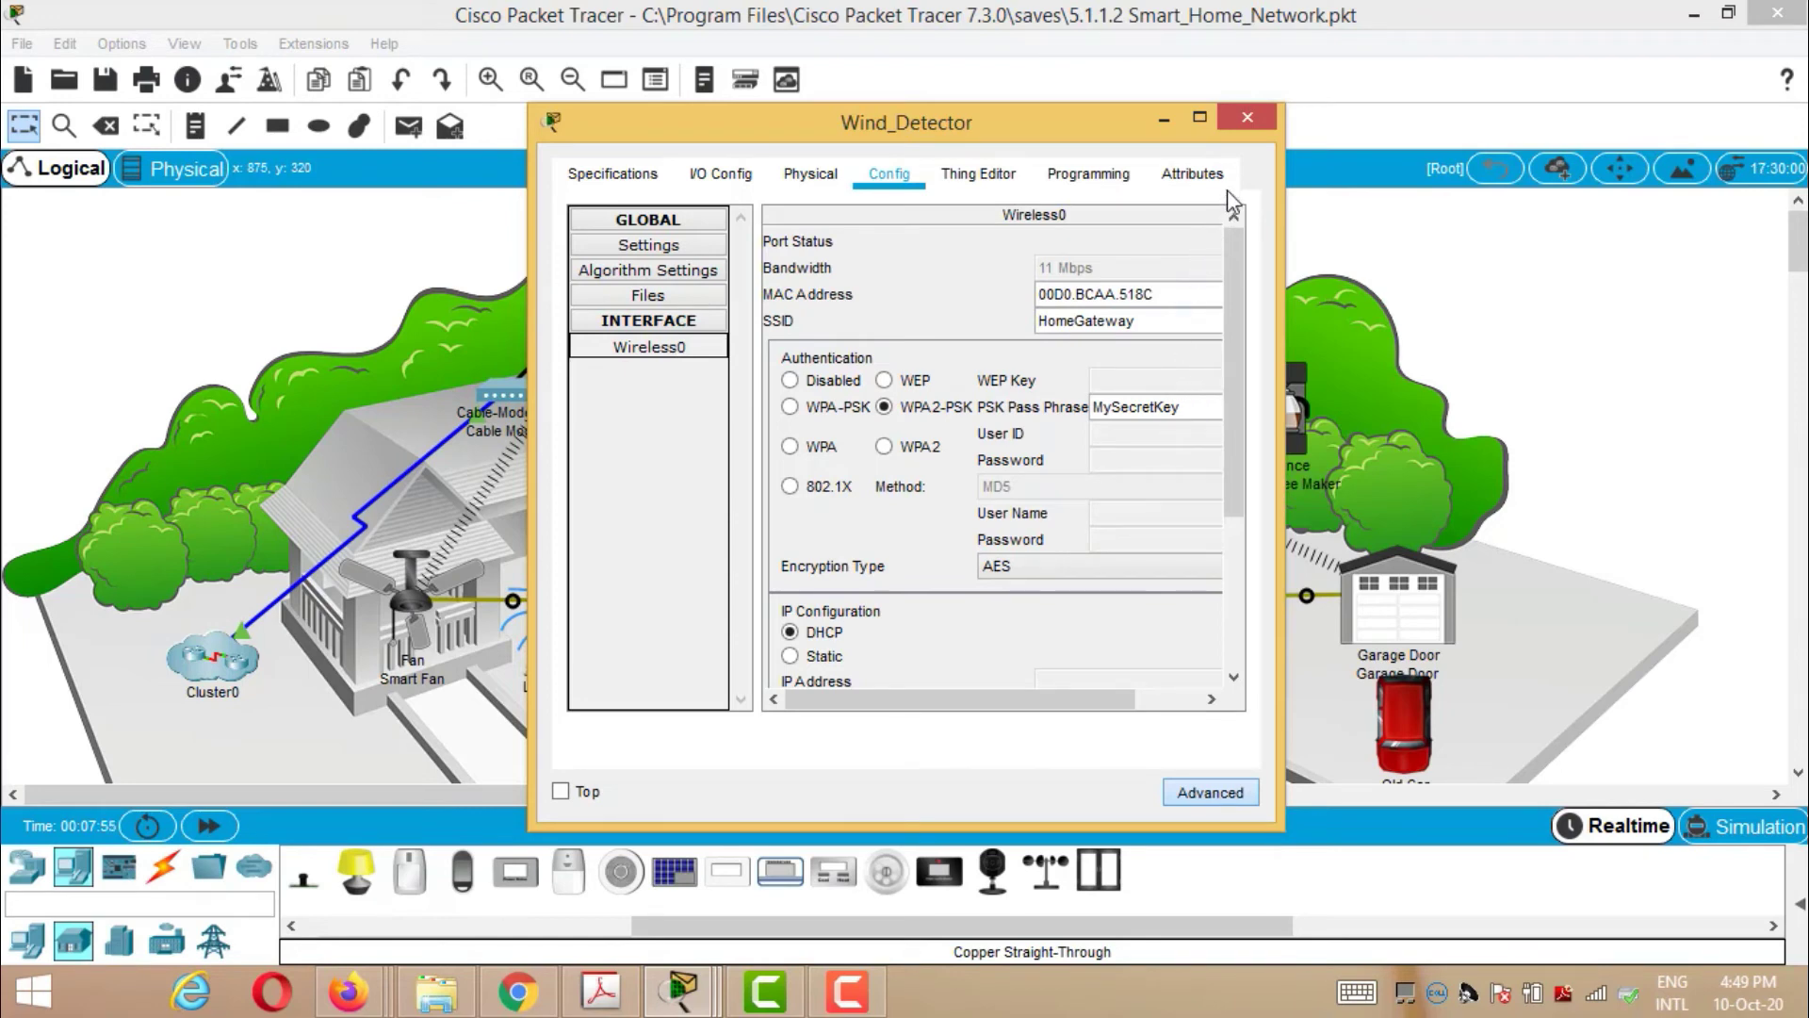
click(1249, 120)
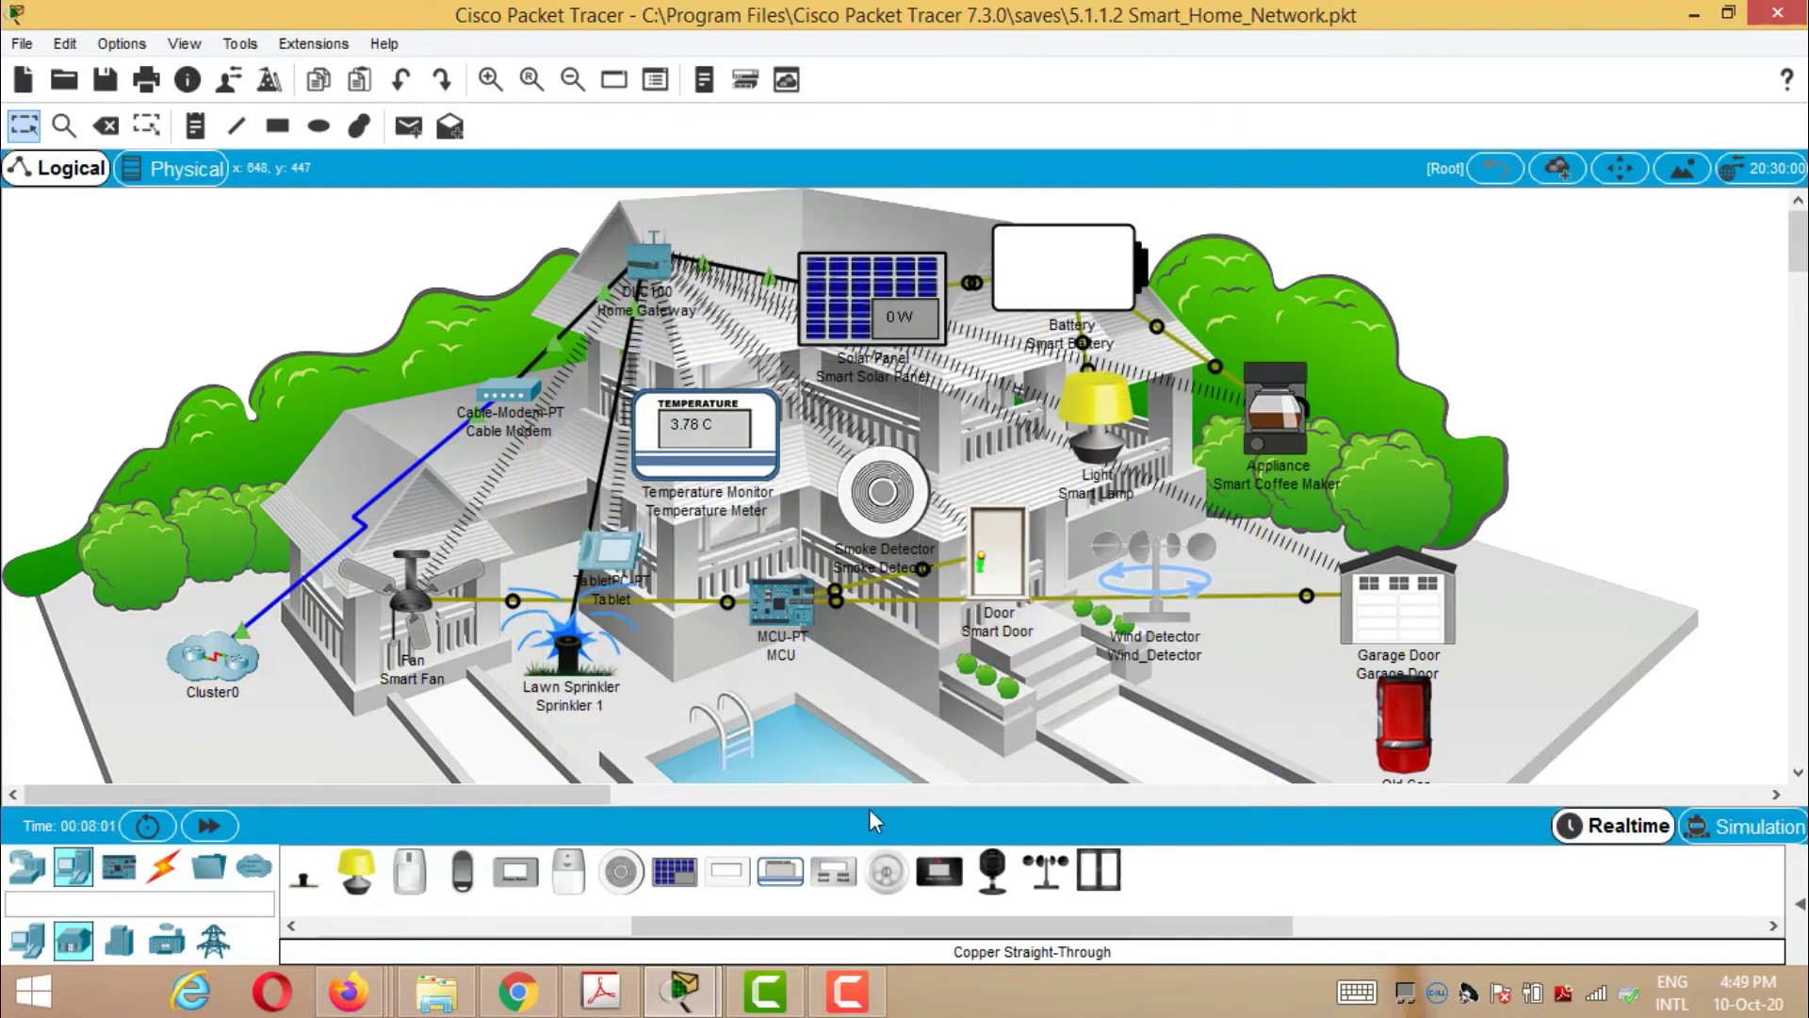
- Reopen the Tablet's web browser on the Home Gateway at 192.168.25.1
click(610, 570)
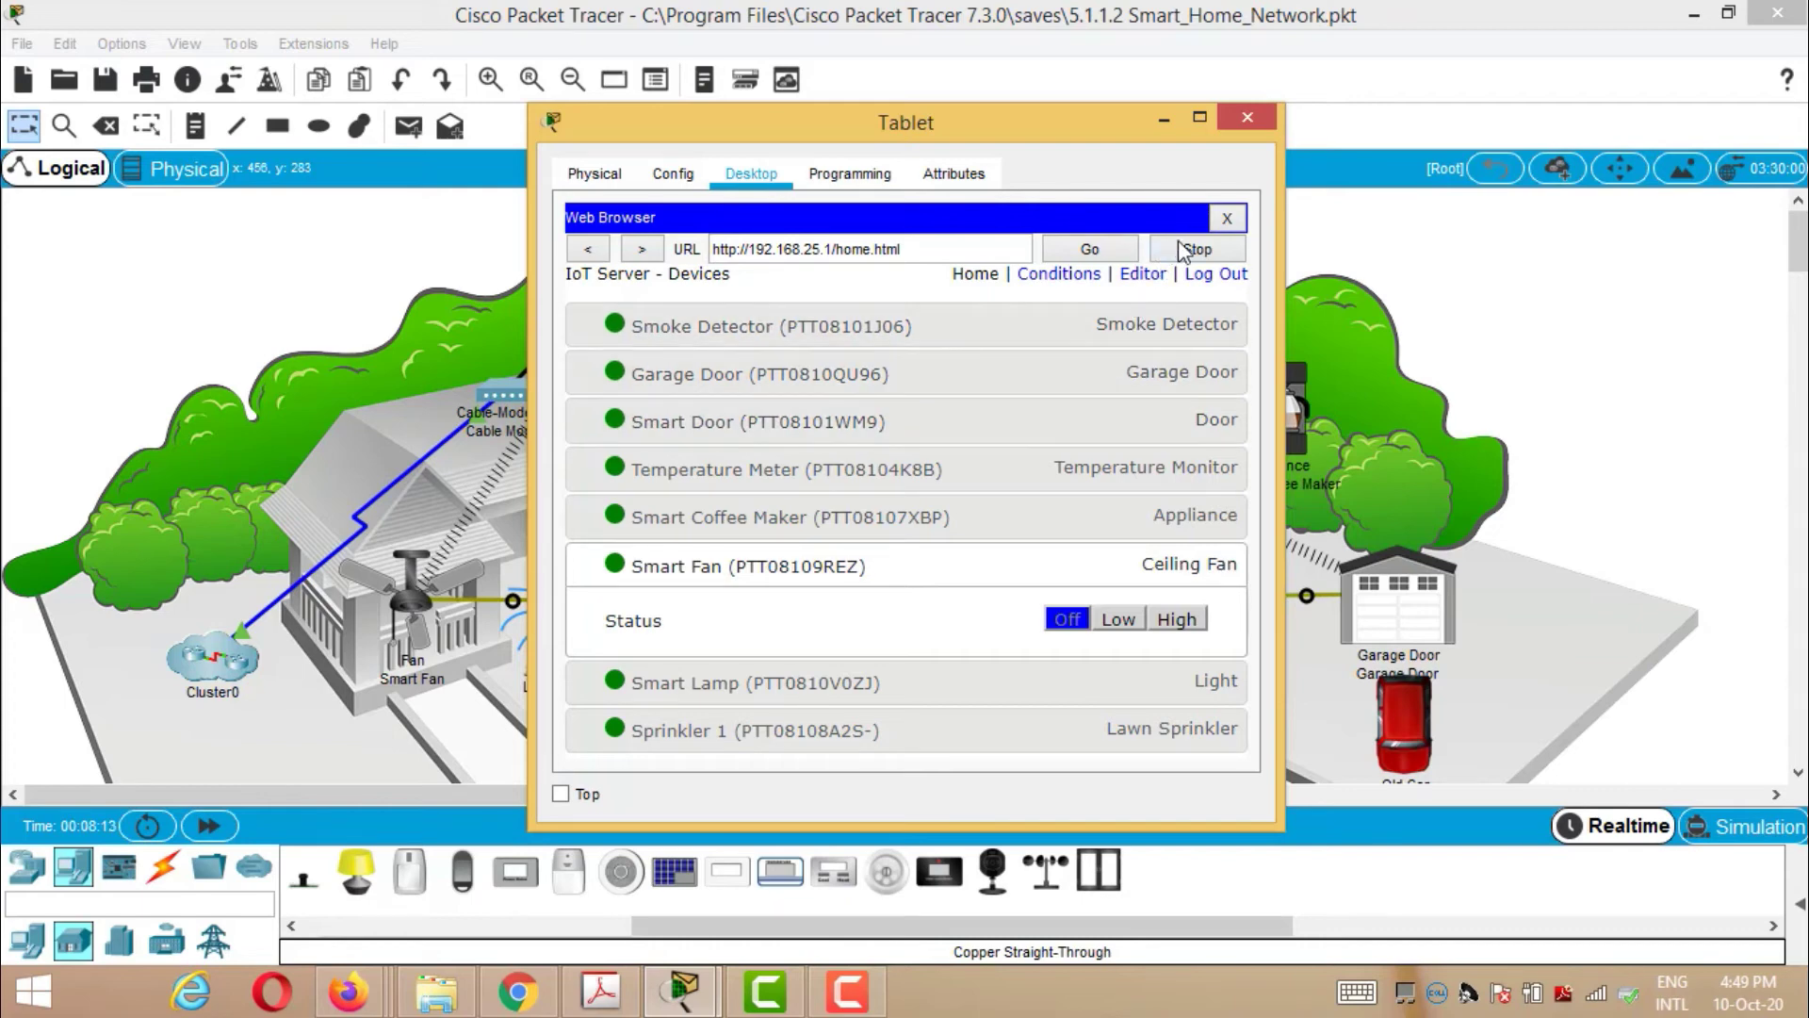
click(1227, 218)
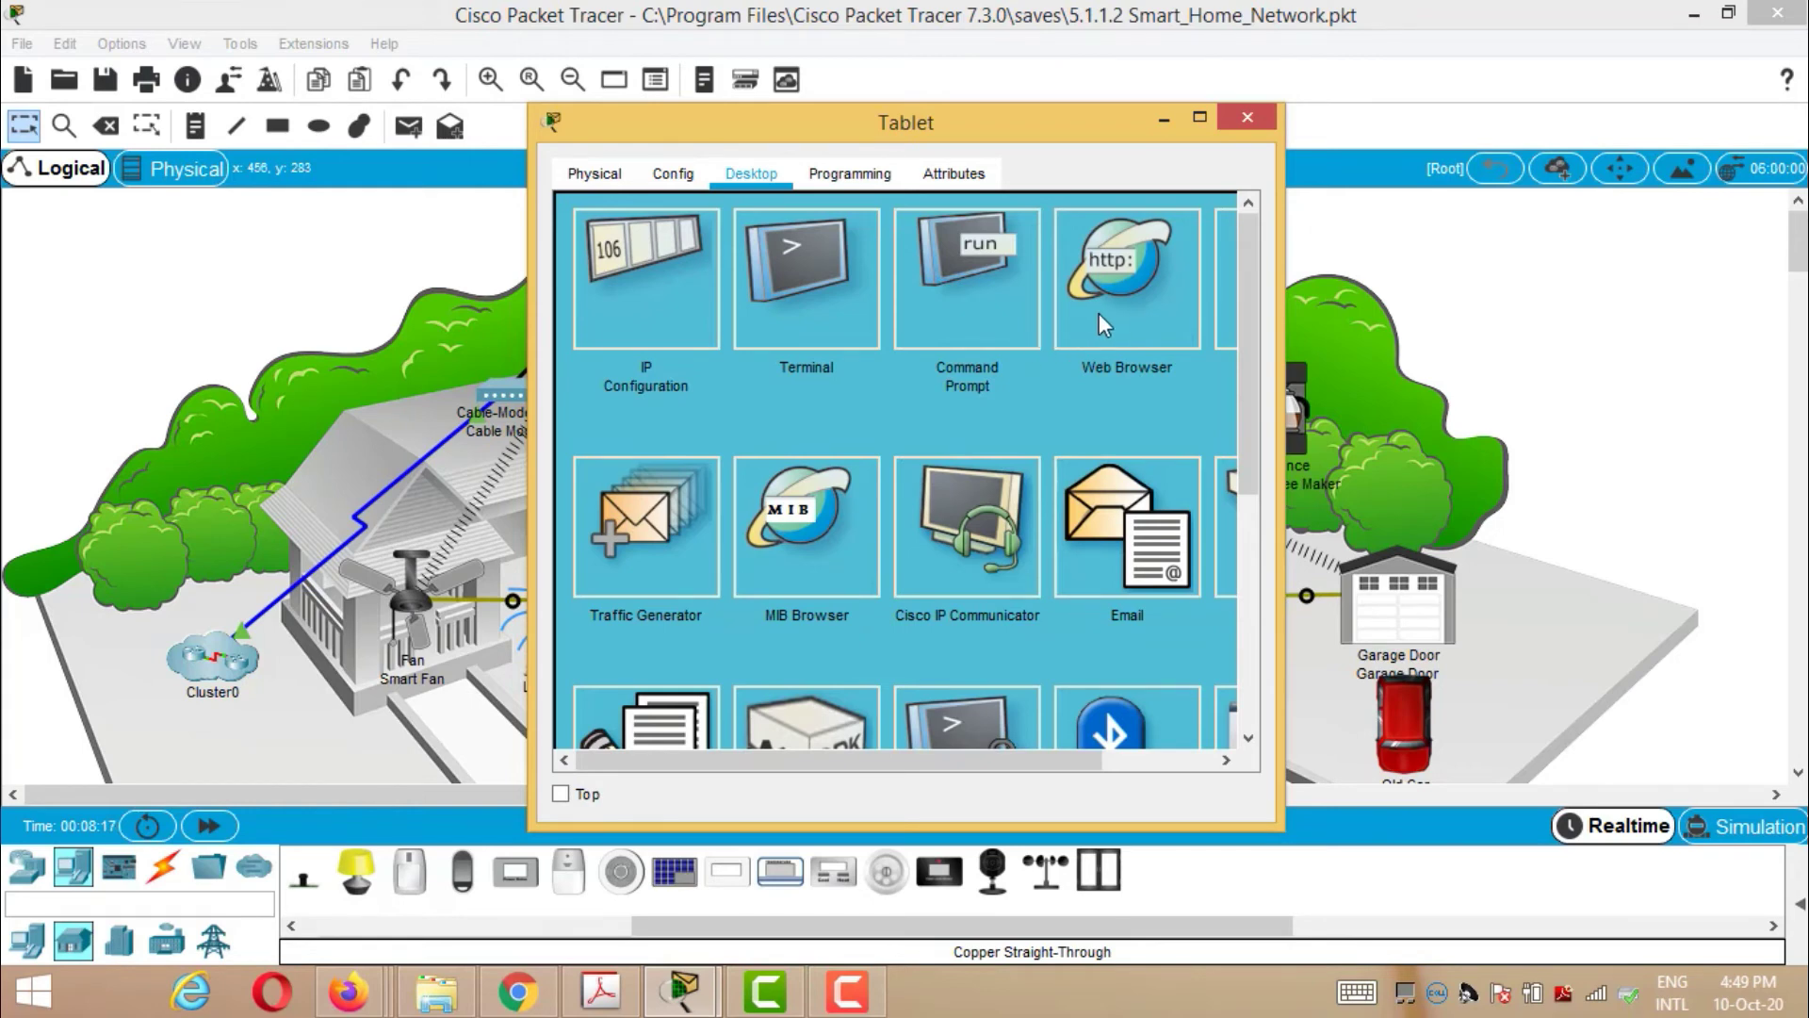
click(1099, 312)
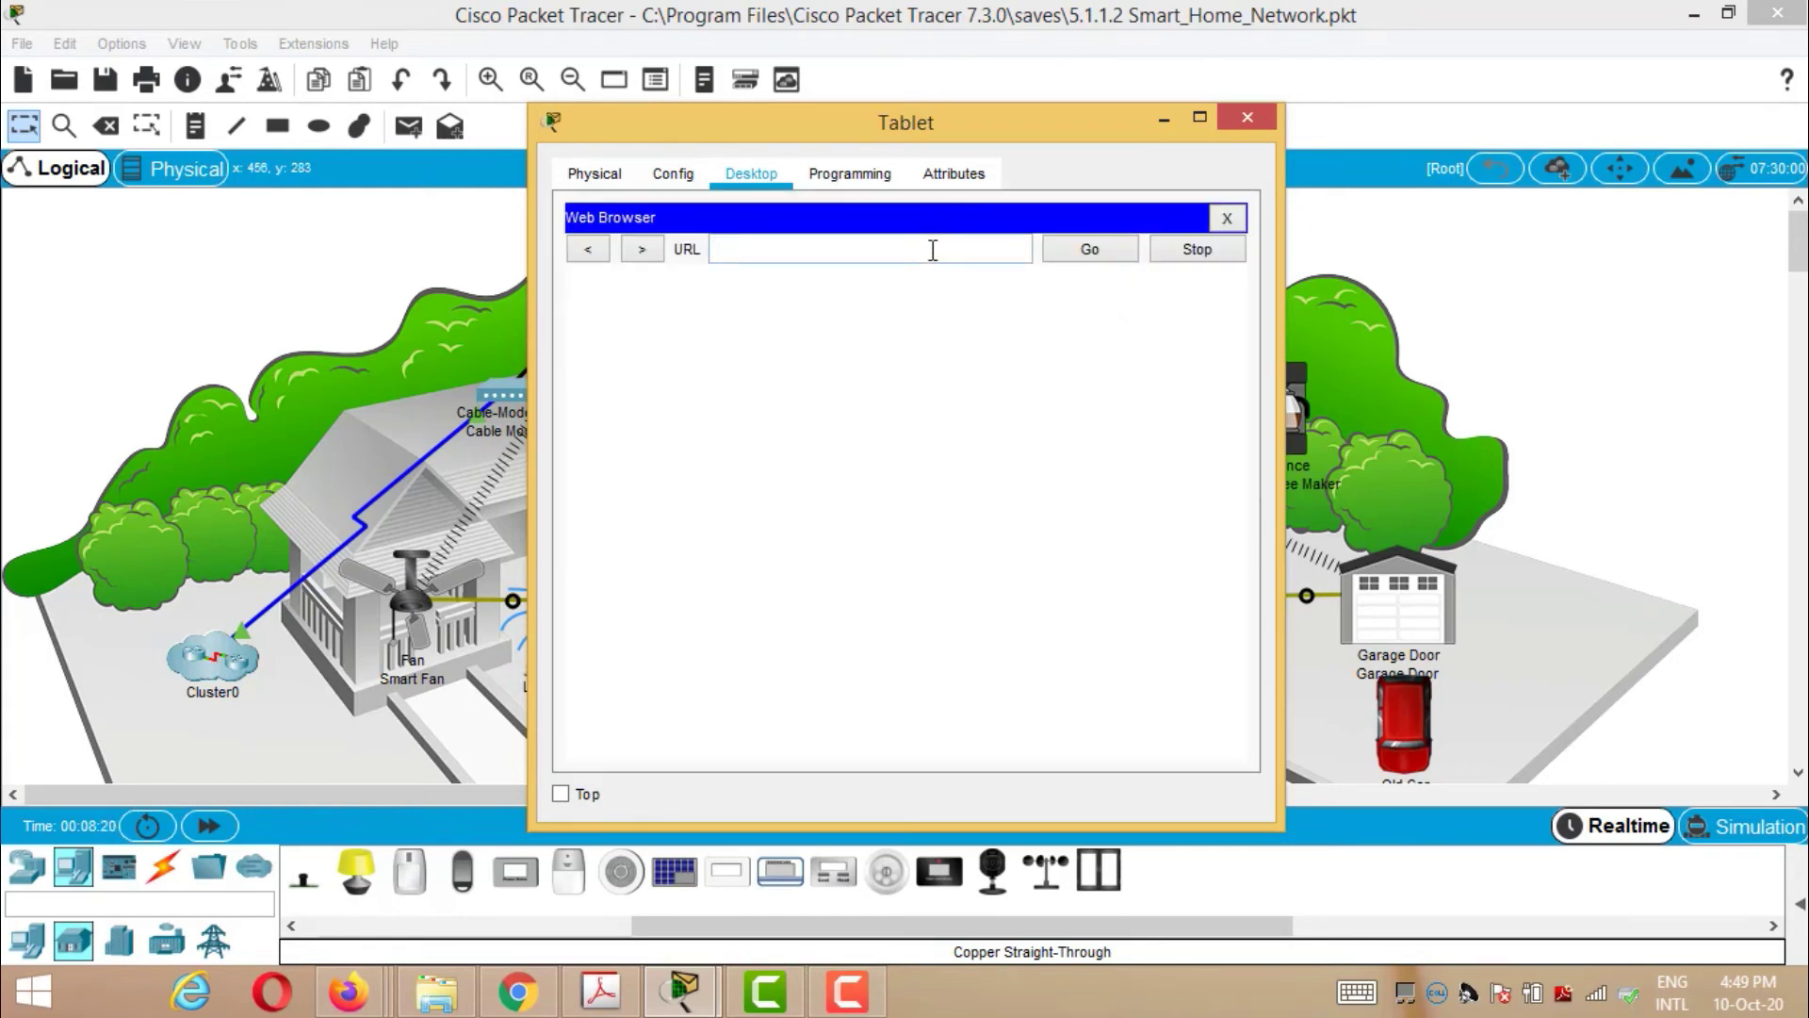
text(192.168.25.1)
click(1083, 251)
- Attempt the gateway login twice with username admin and the gateway password
click(969, 348)
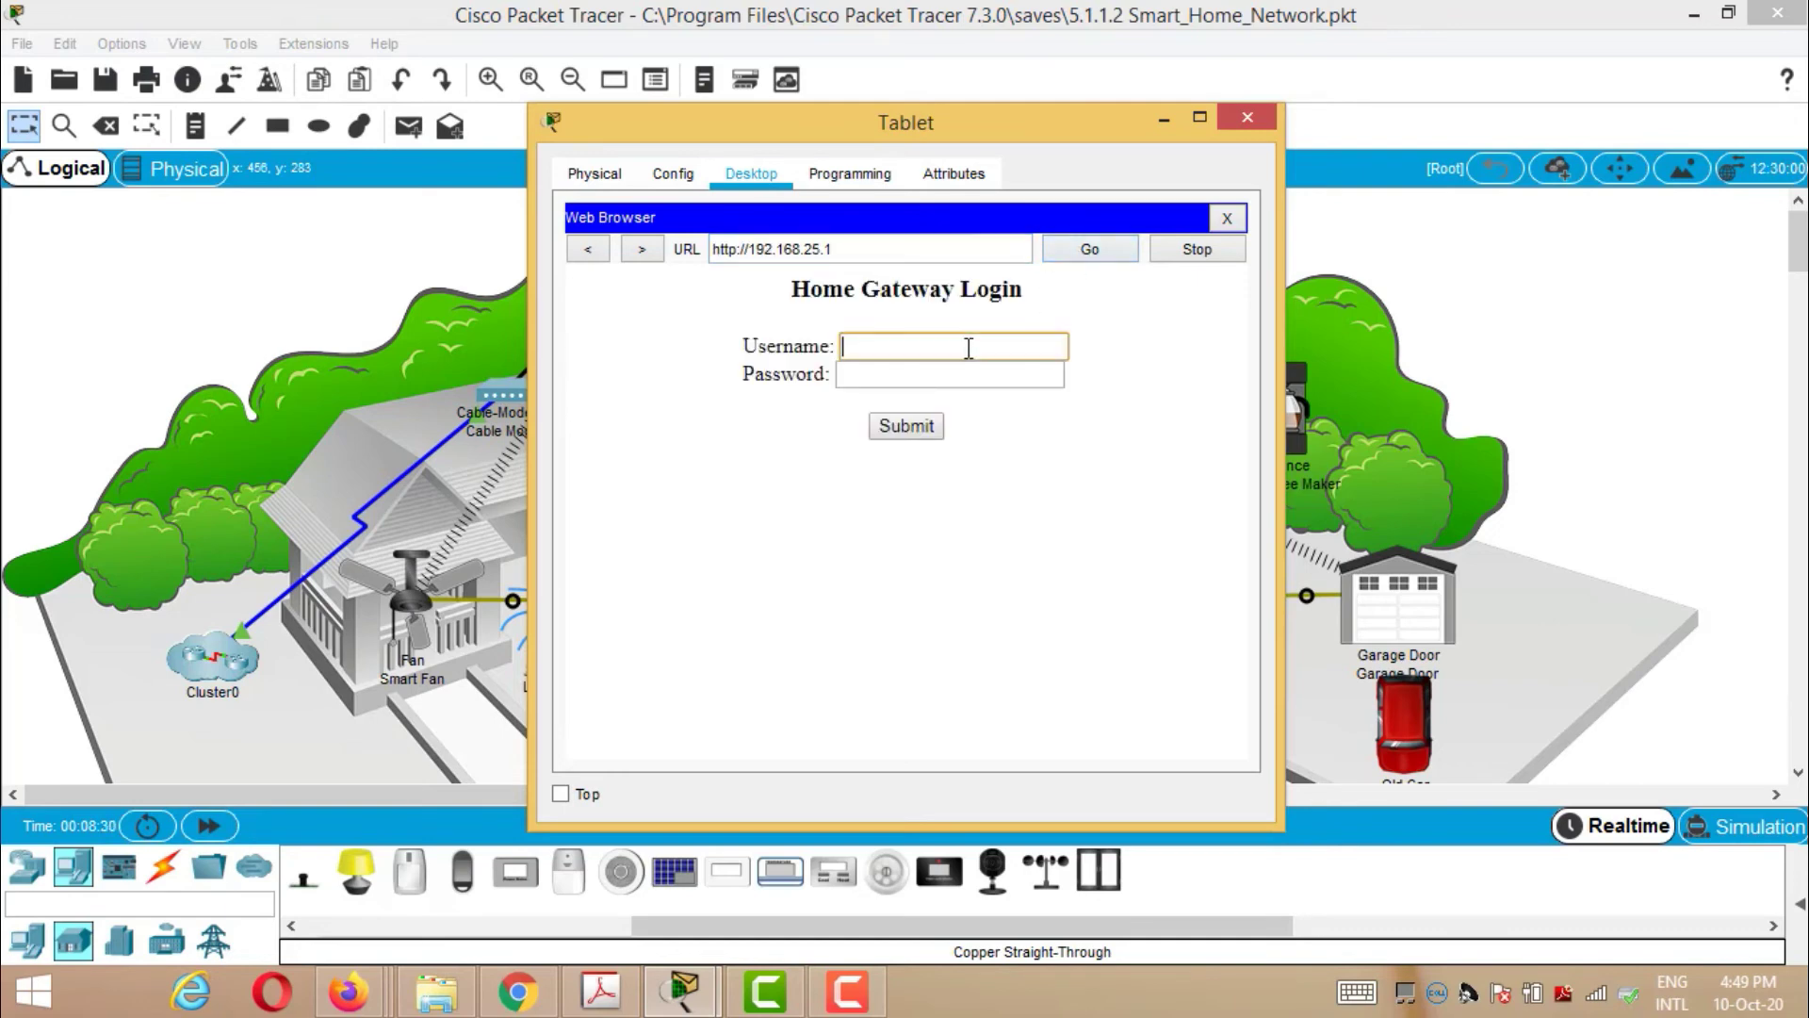
text(admin)
click(943, 366)
text(ad)
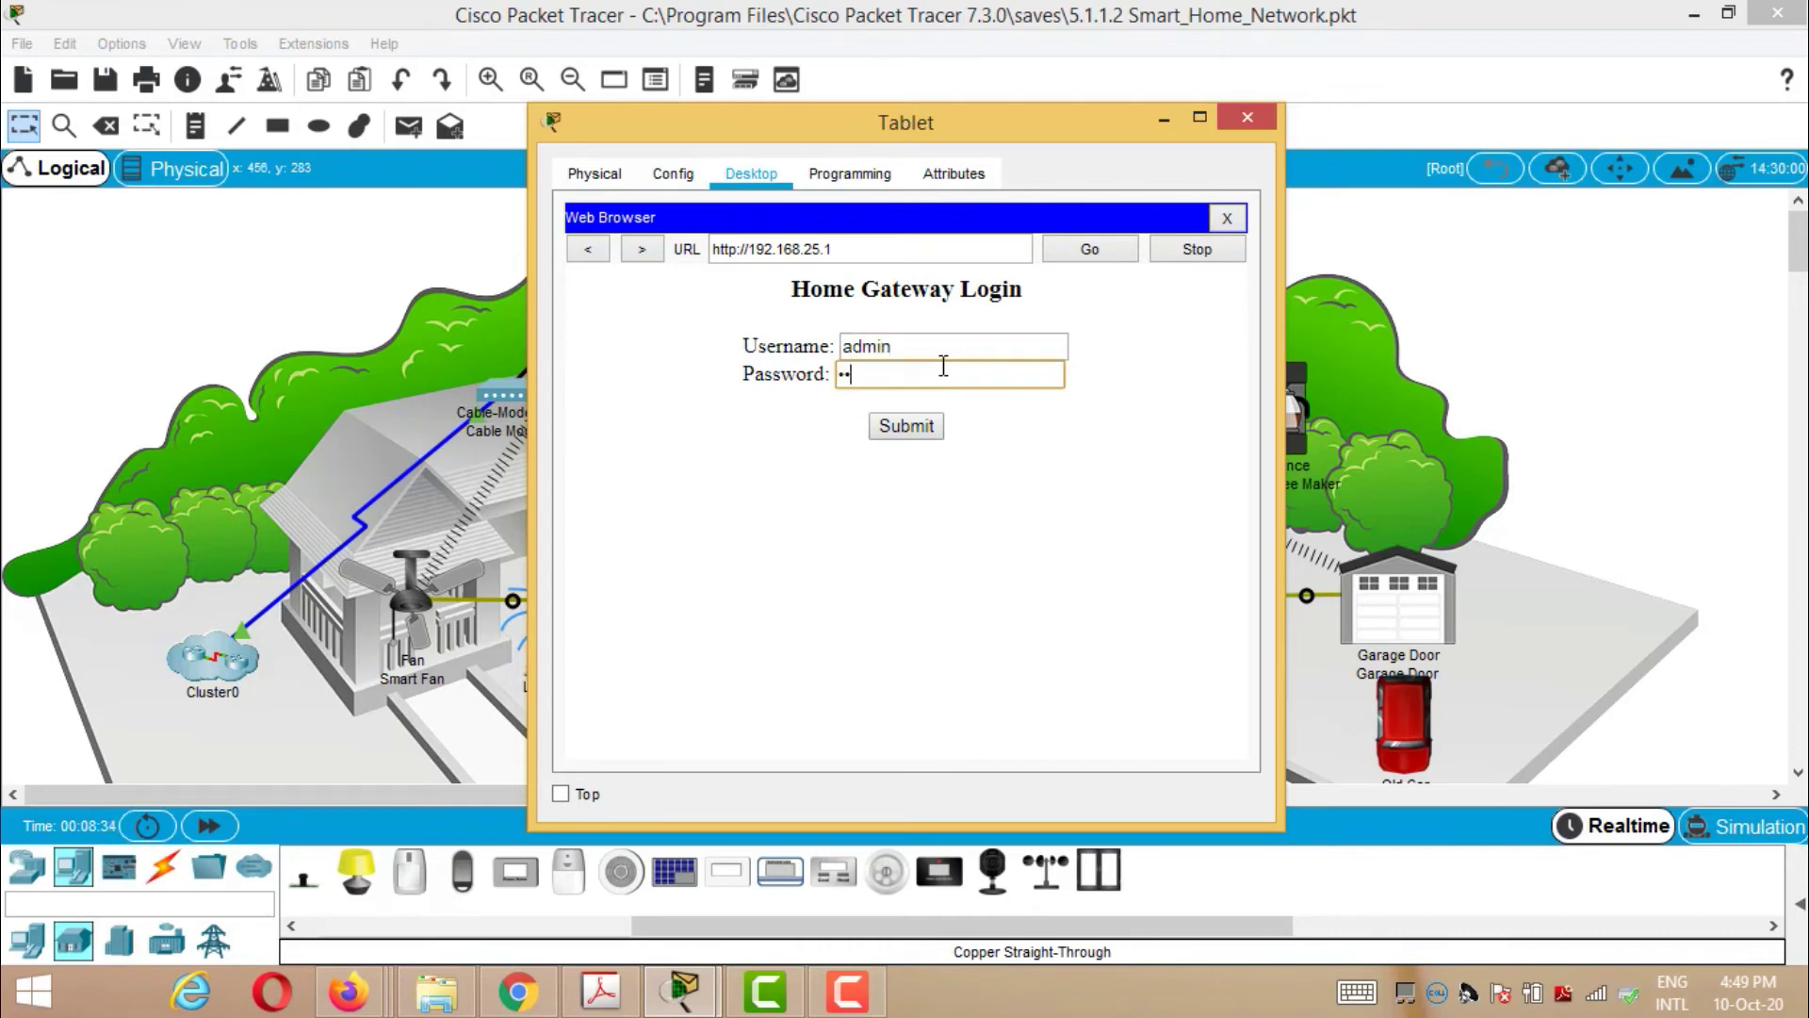
text(m)
click(920, 428)
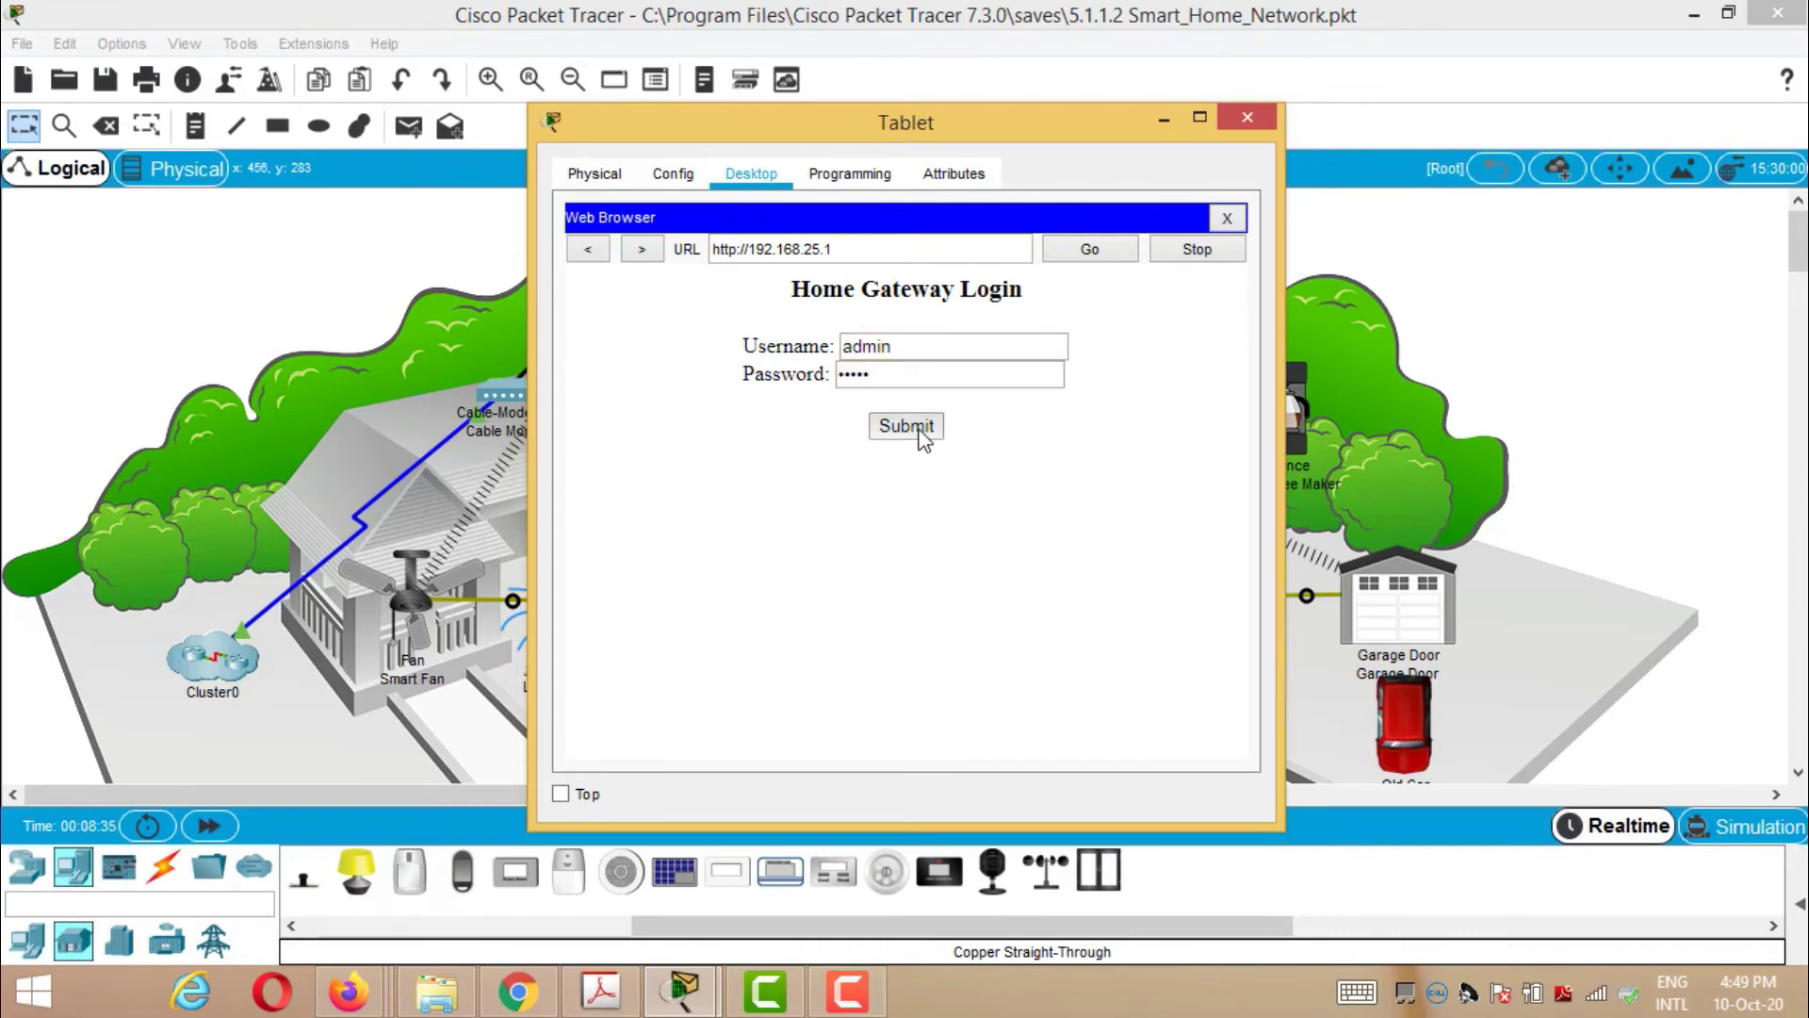
click(905, 374)
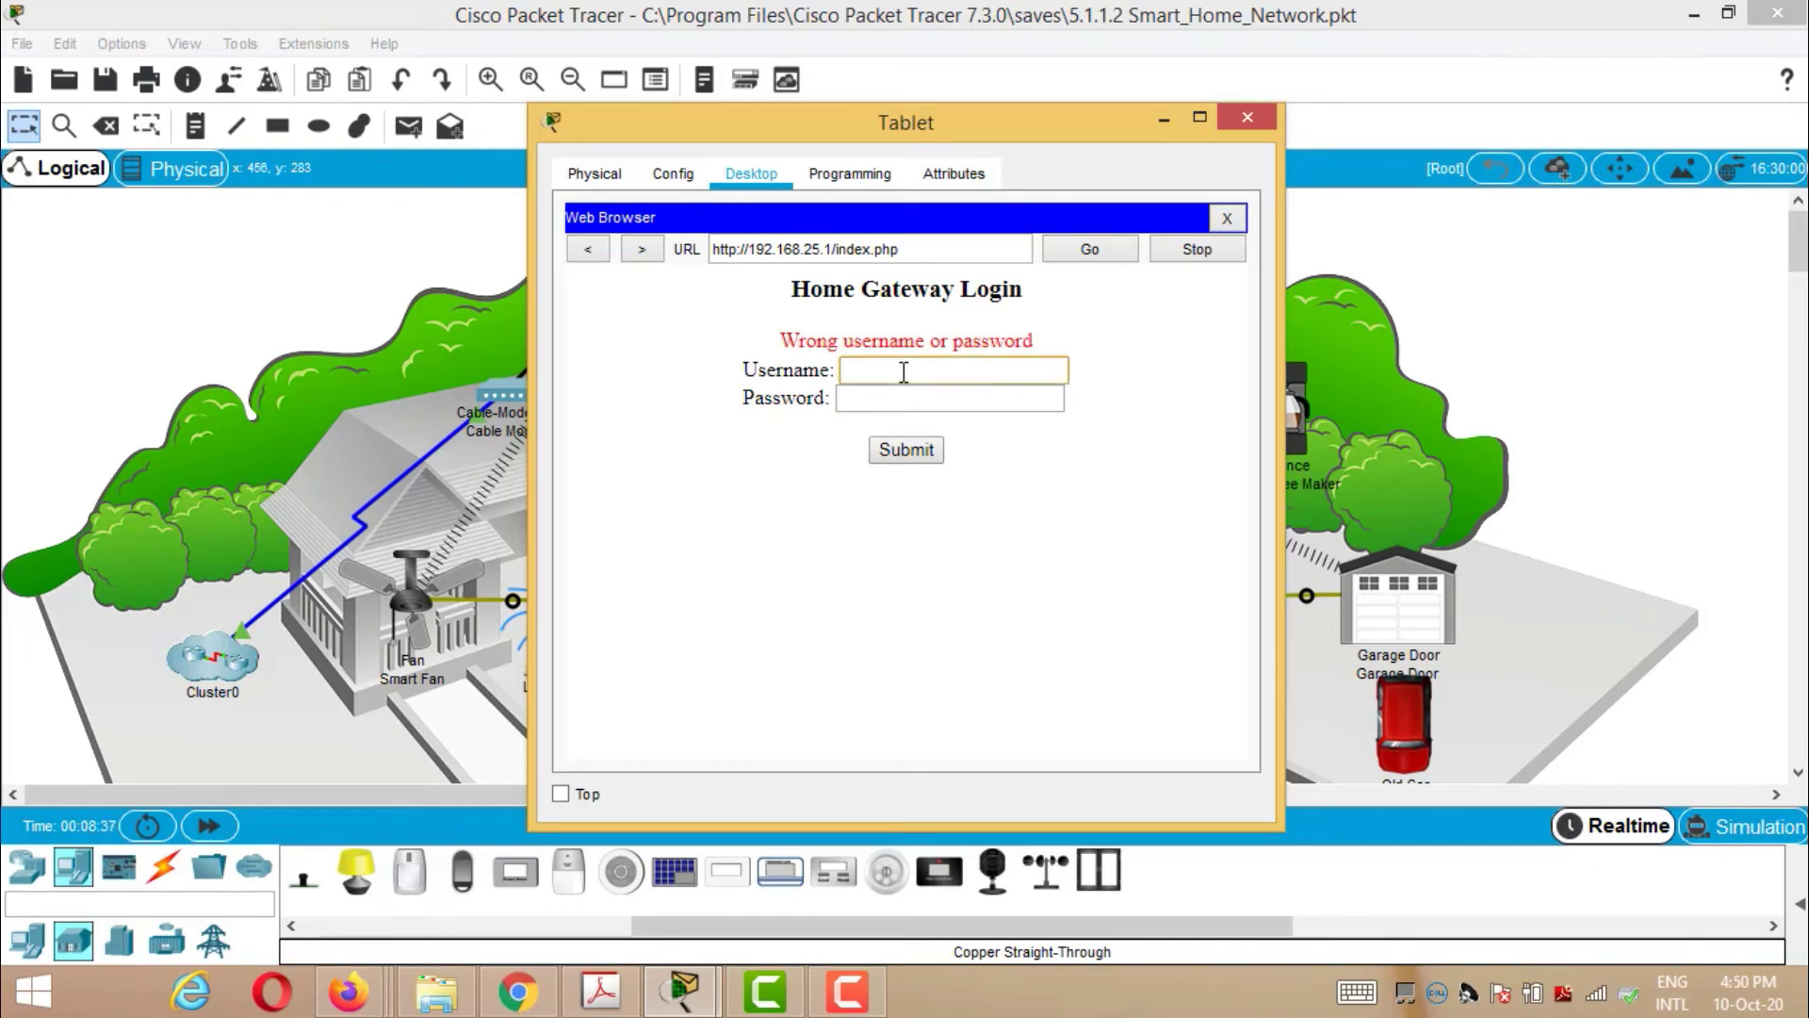
text(admin)
click(888, 400)
text(adm)
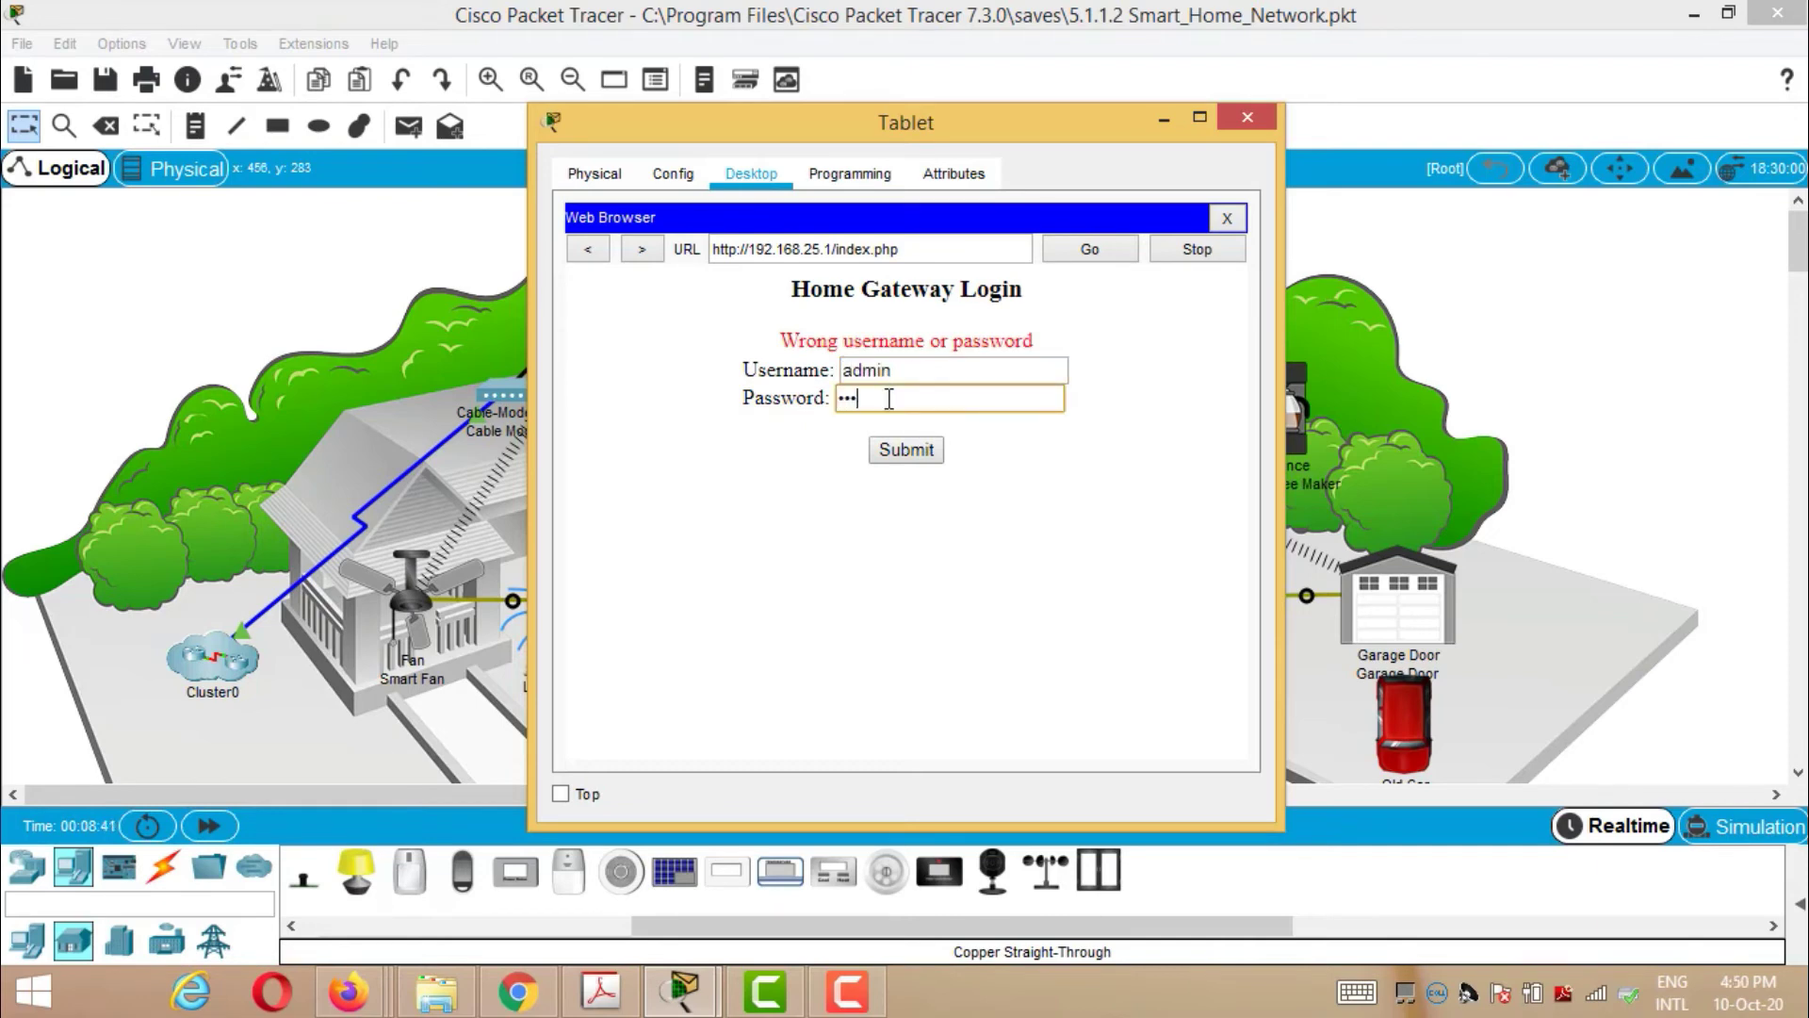
text(in)
click(900, 449)
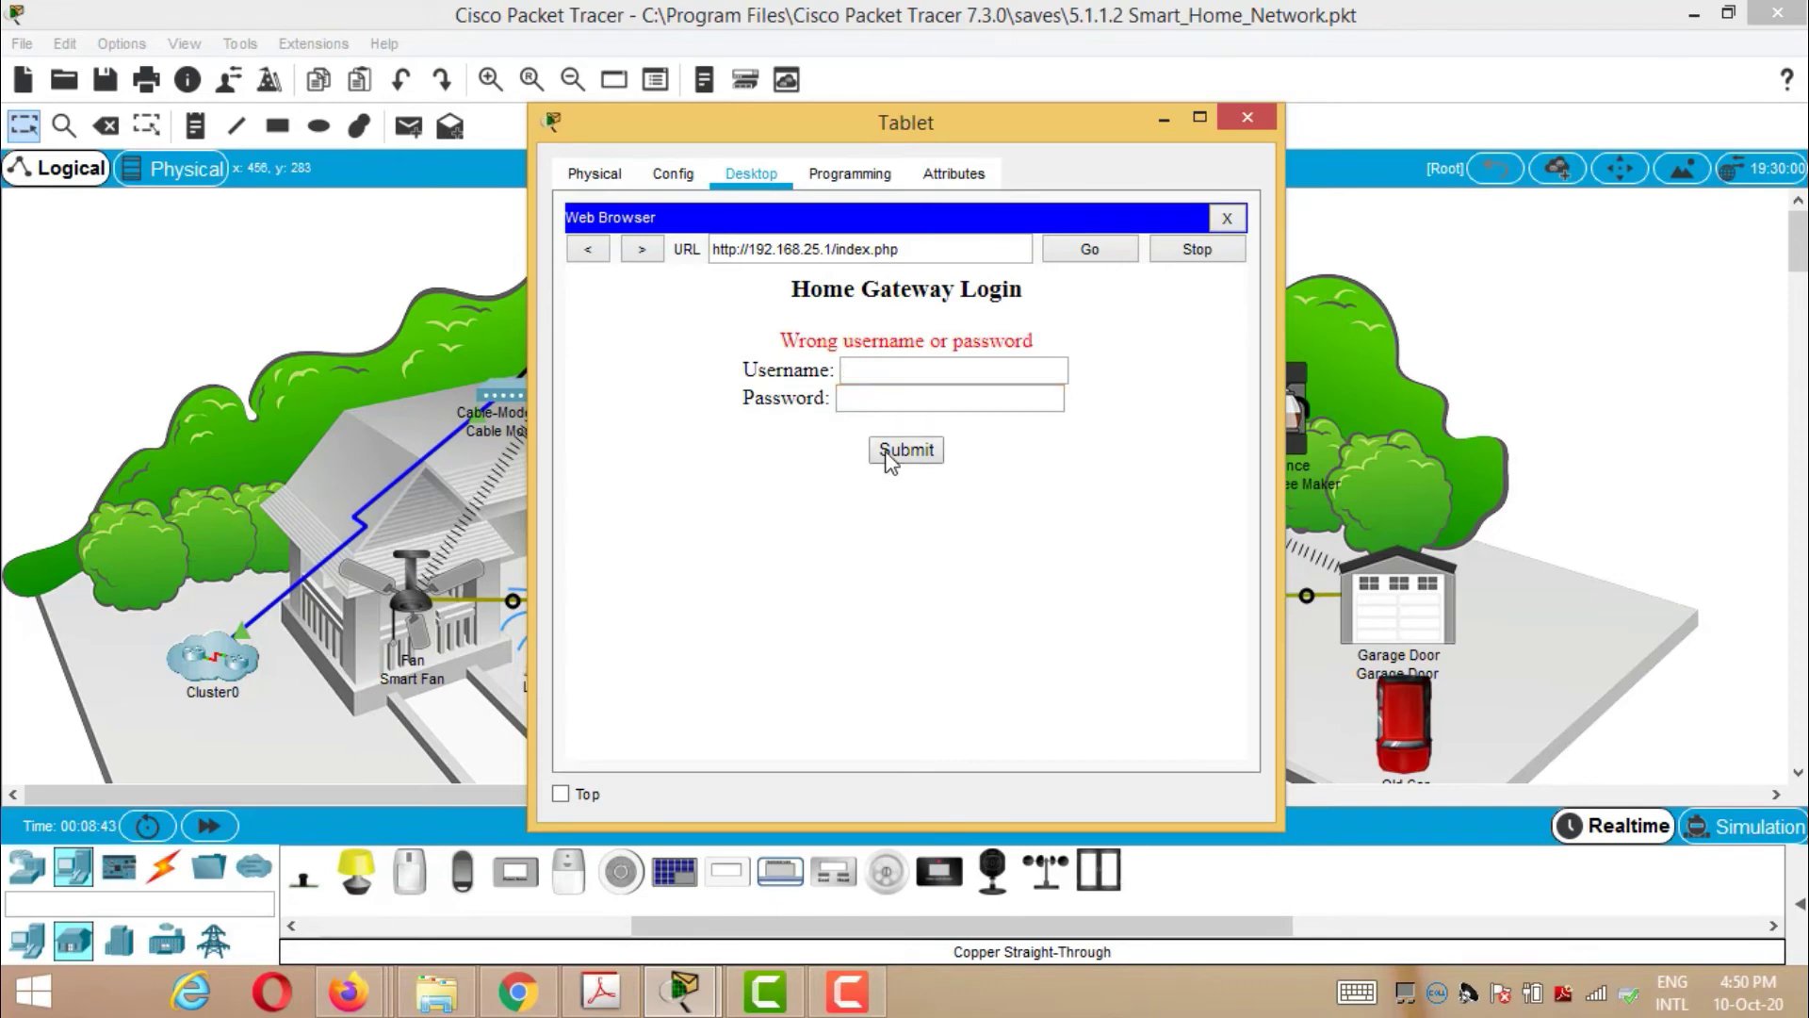
- Retry the login, then refill username admin and the password once more
click(912, 374)
text(admin)
click(913, 398)
text(admi)
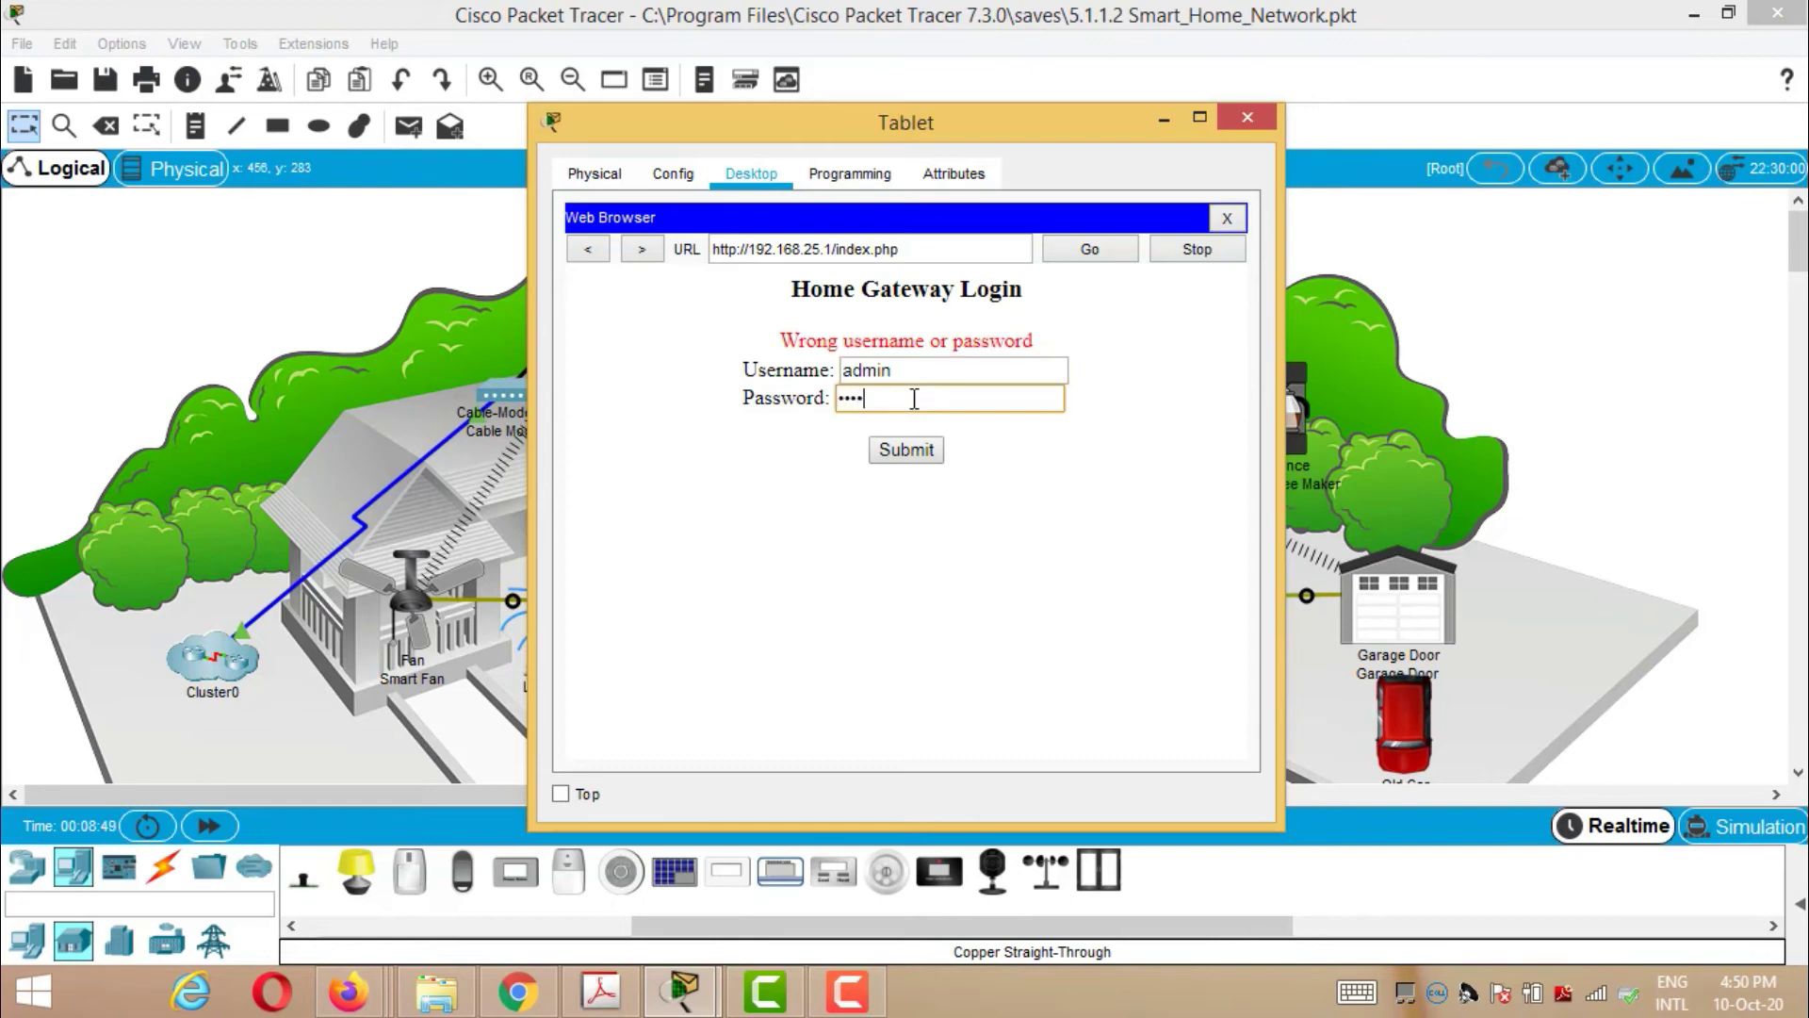
text(n)
click(925, 450)
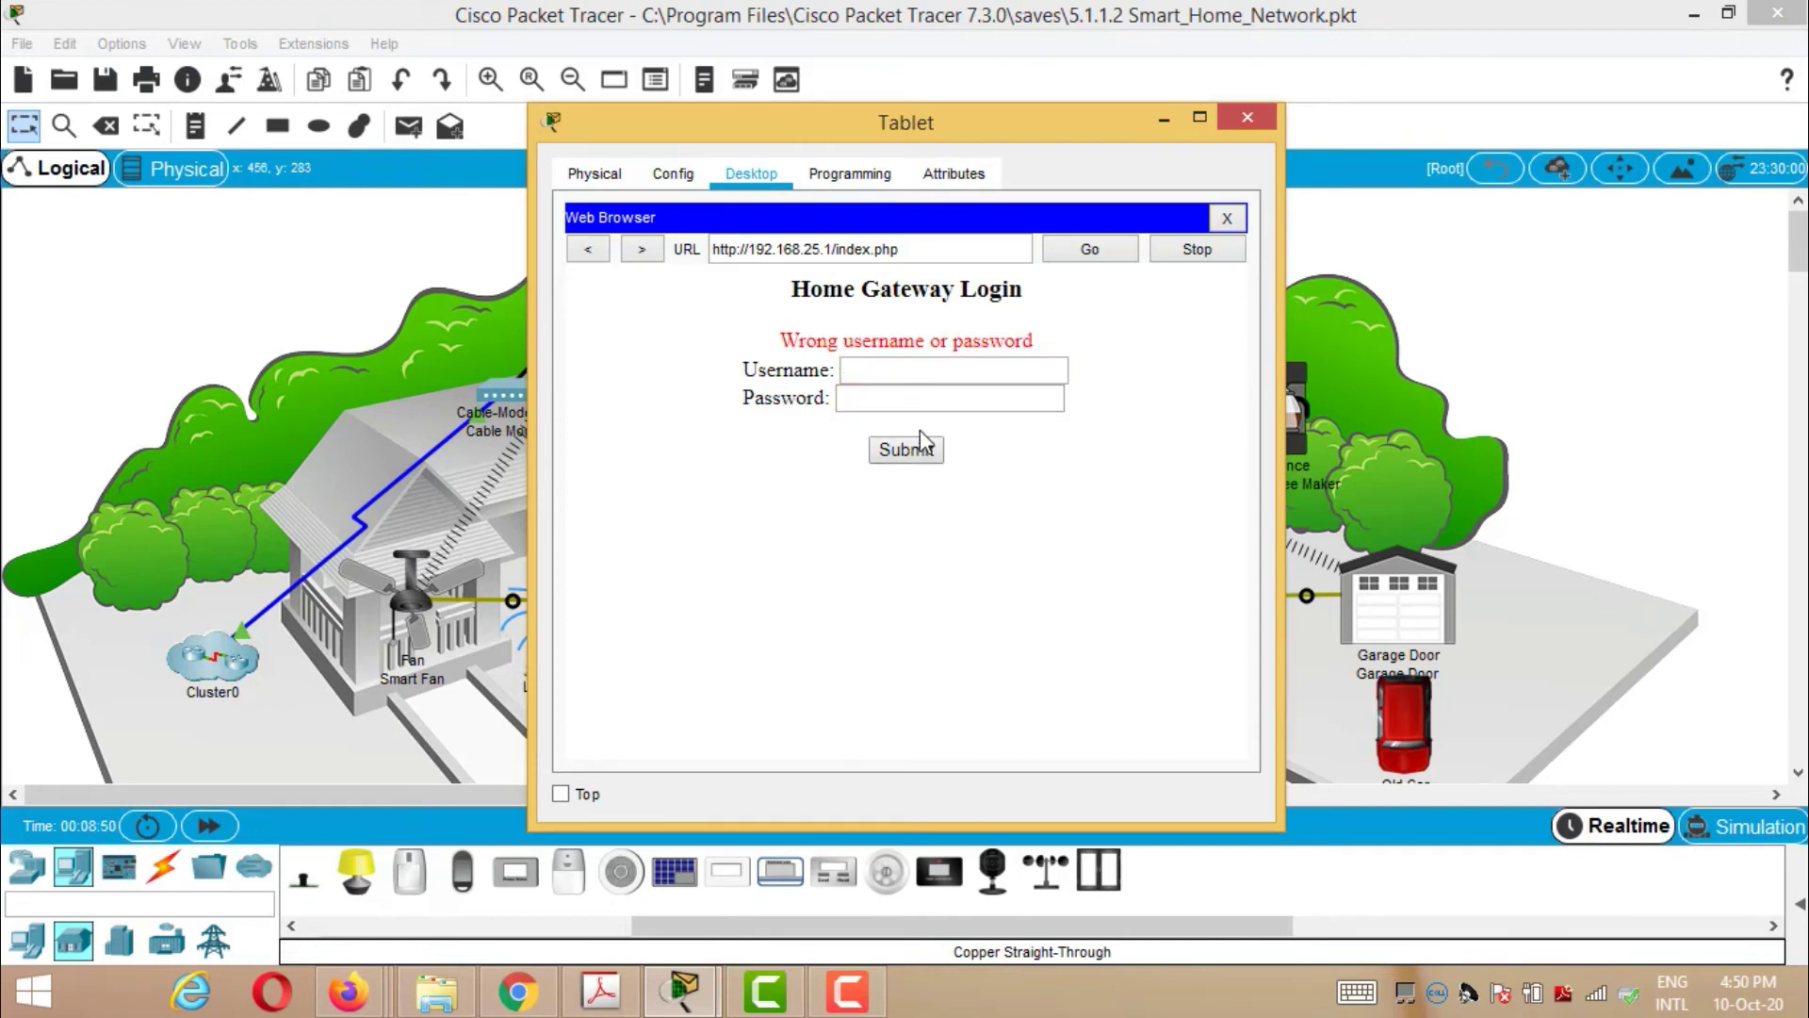
click(919, 368)
text(admin)
click(910, 398)
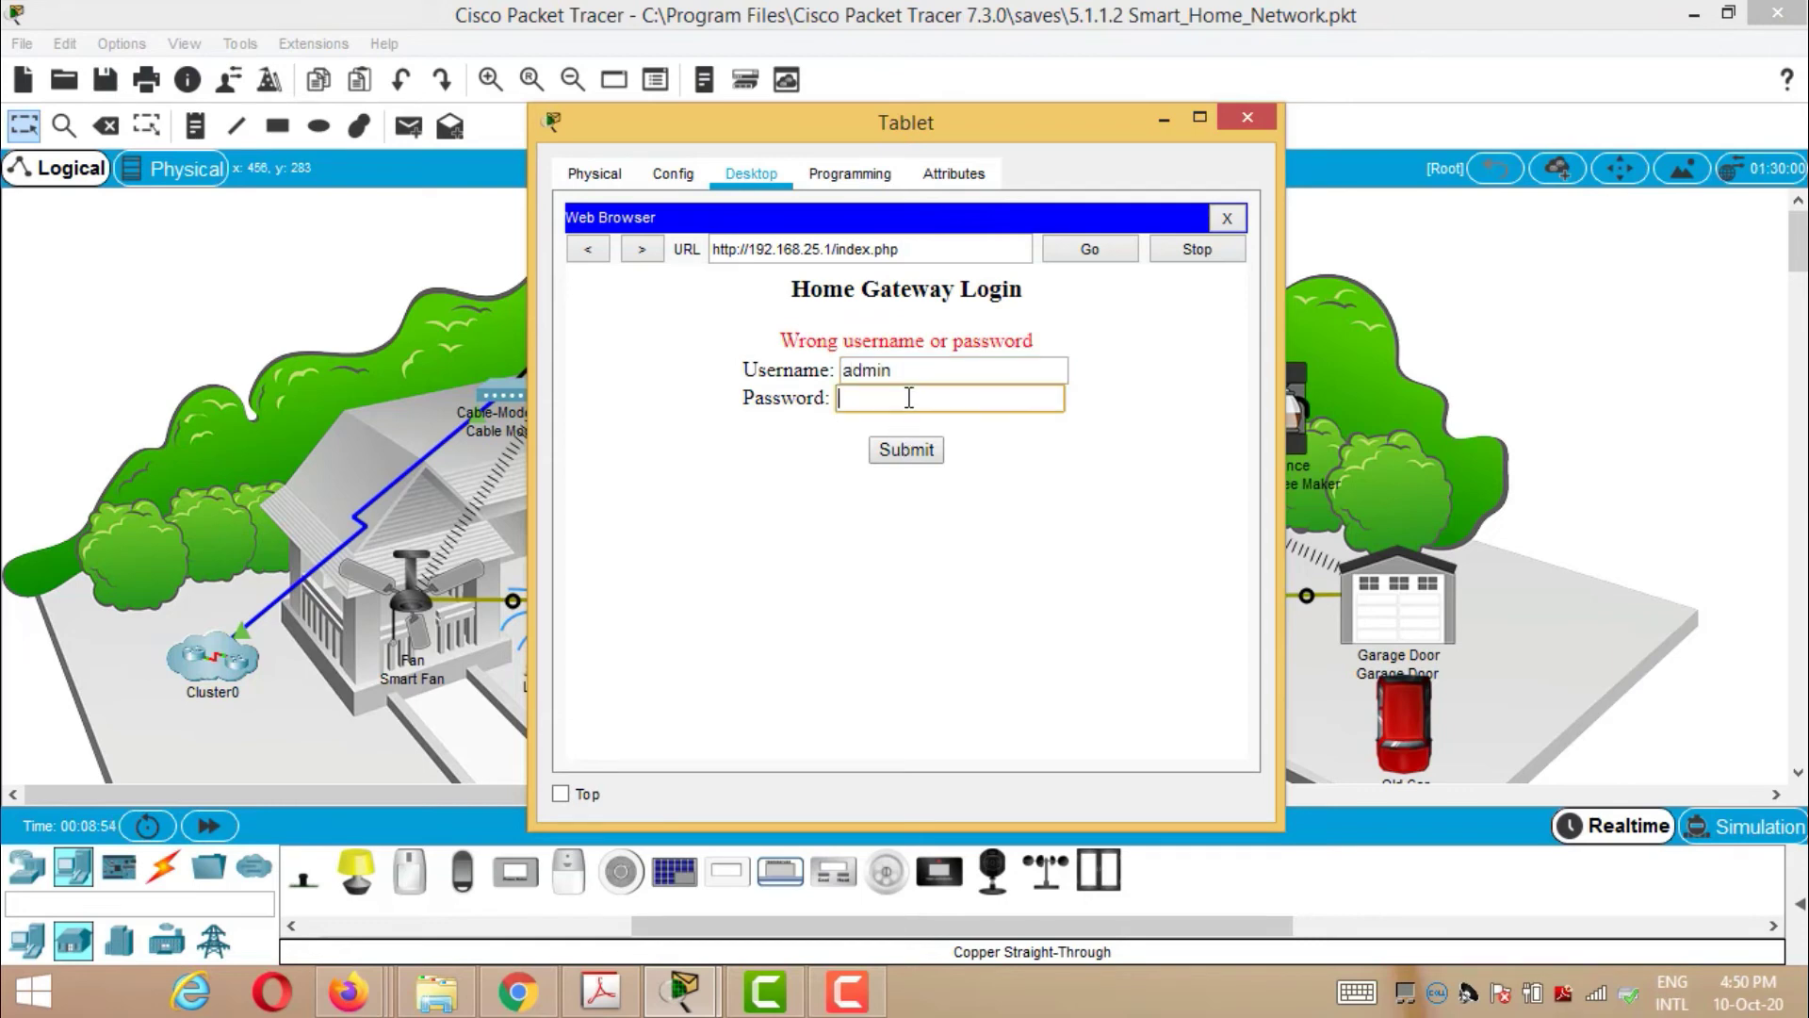
text(admi)
- Sign in to the gateway and browse the IoT server's Conditions and Editor pages
click(905, 449)
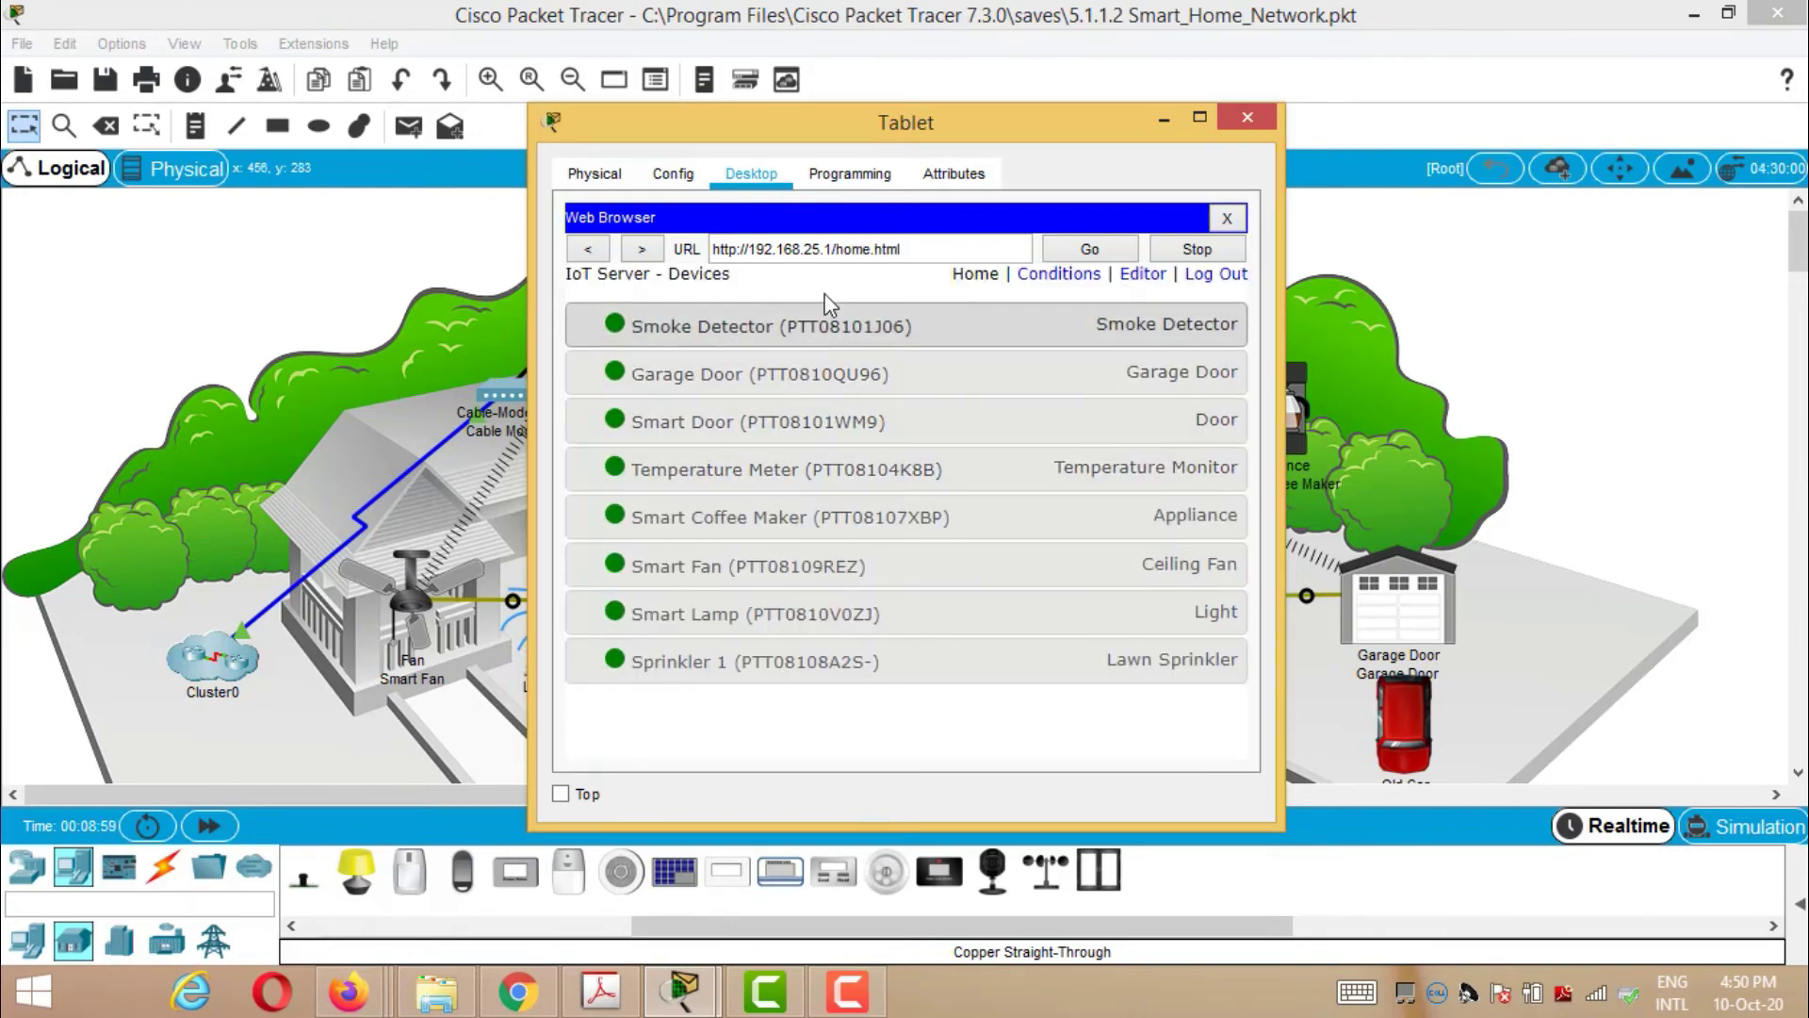
click(1046, 281)
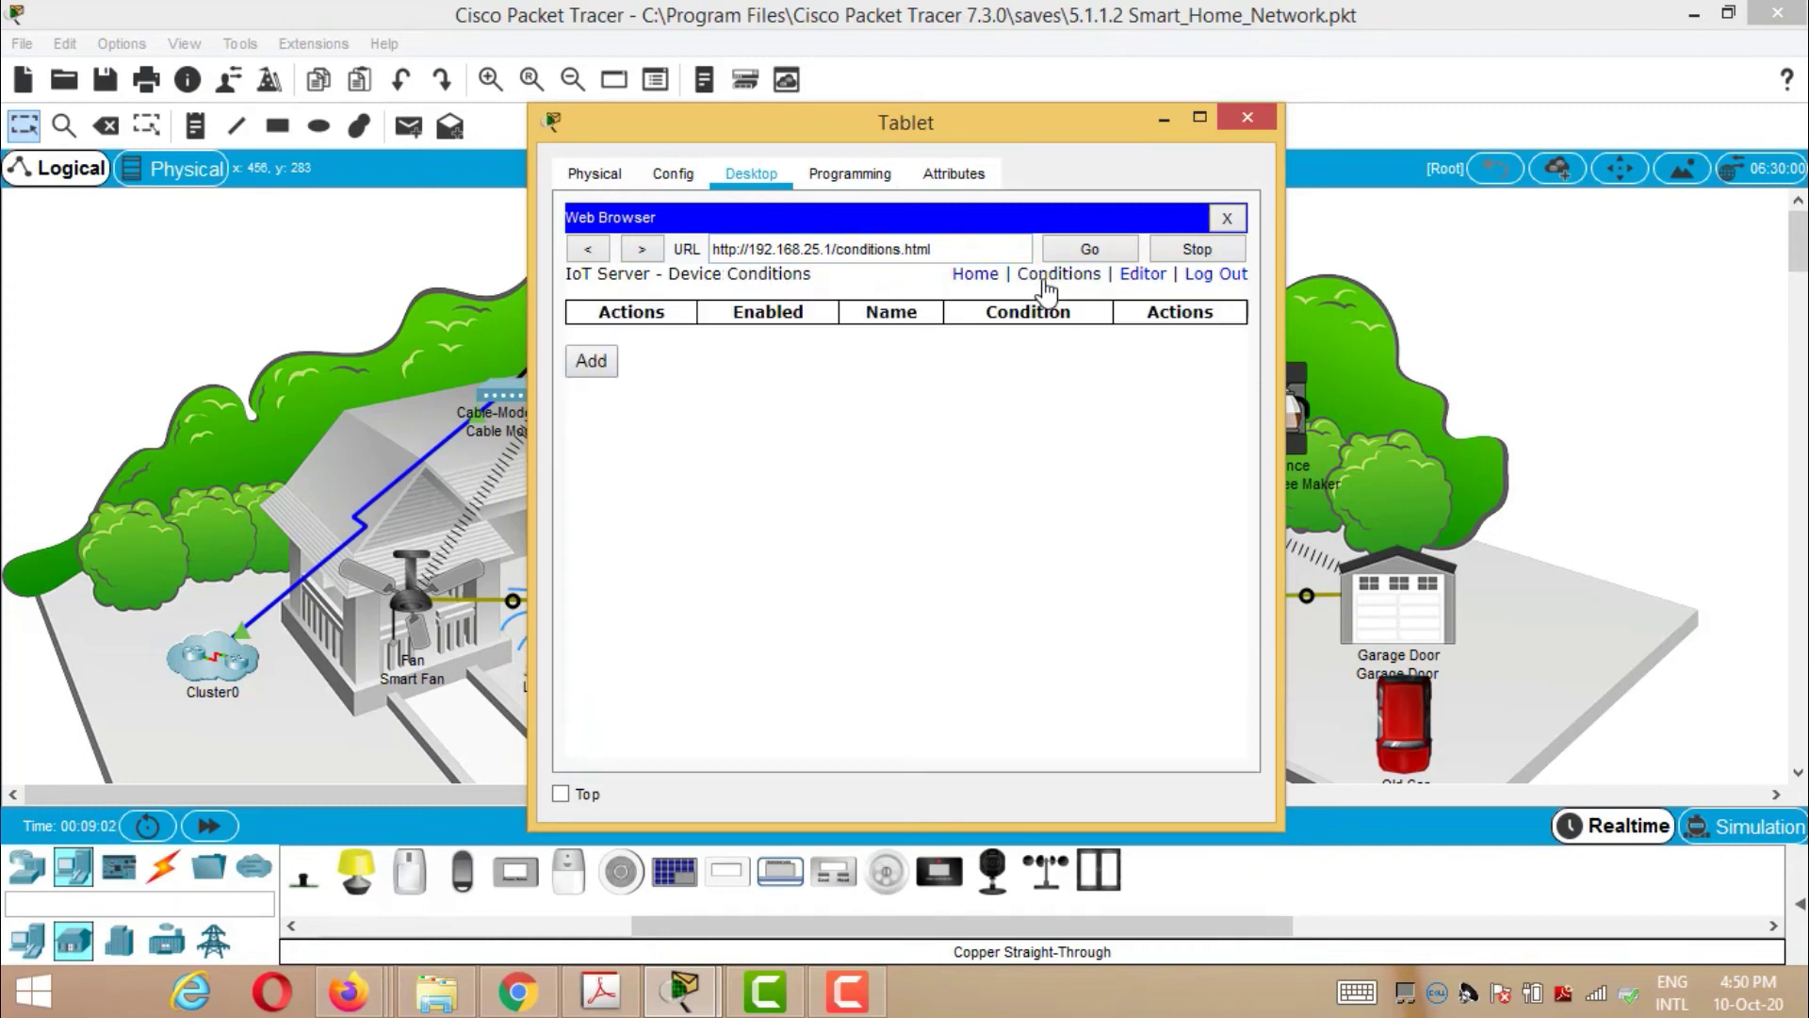
click(1143, 276)
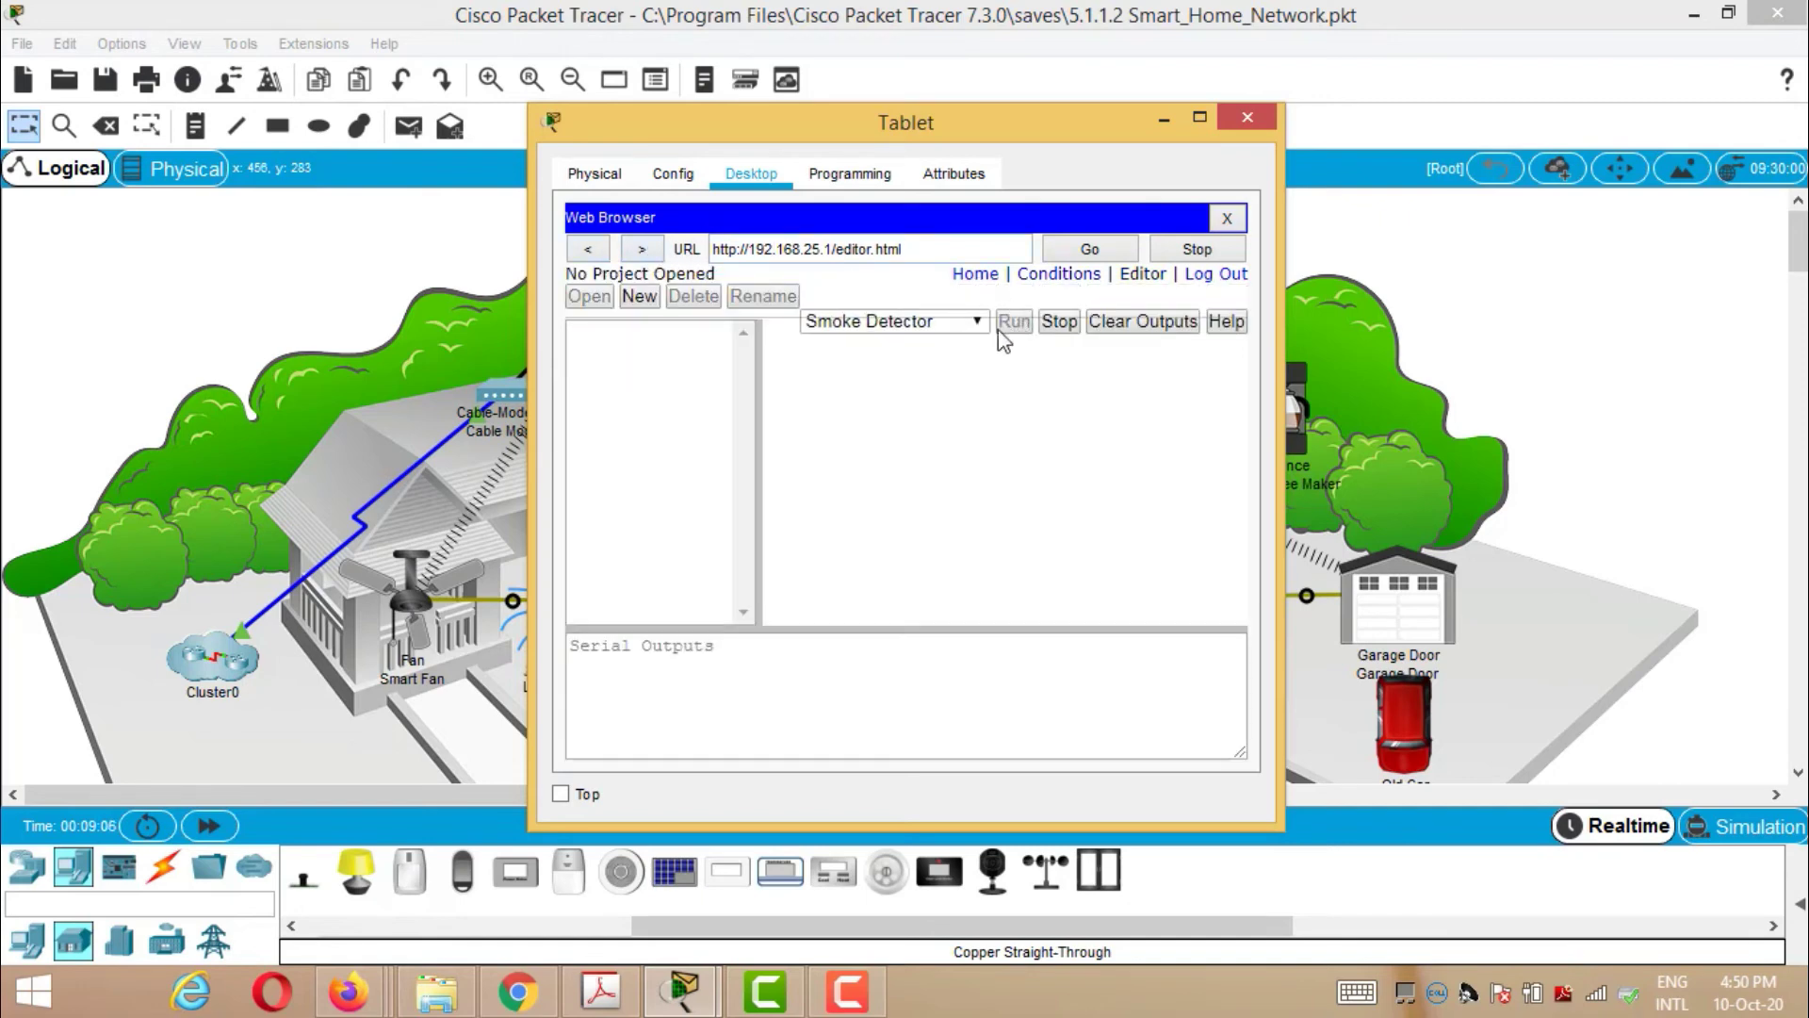
- Review the Tablet's Global Settings: IPv4 via DHCP, gateway 192.168.25.1
click(670, 181)
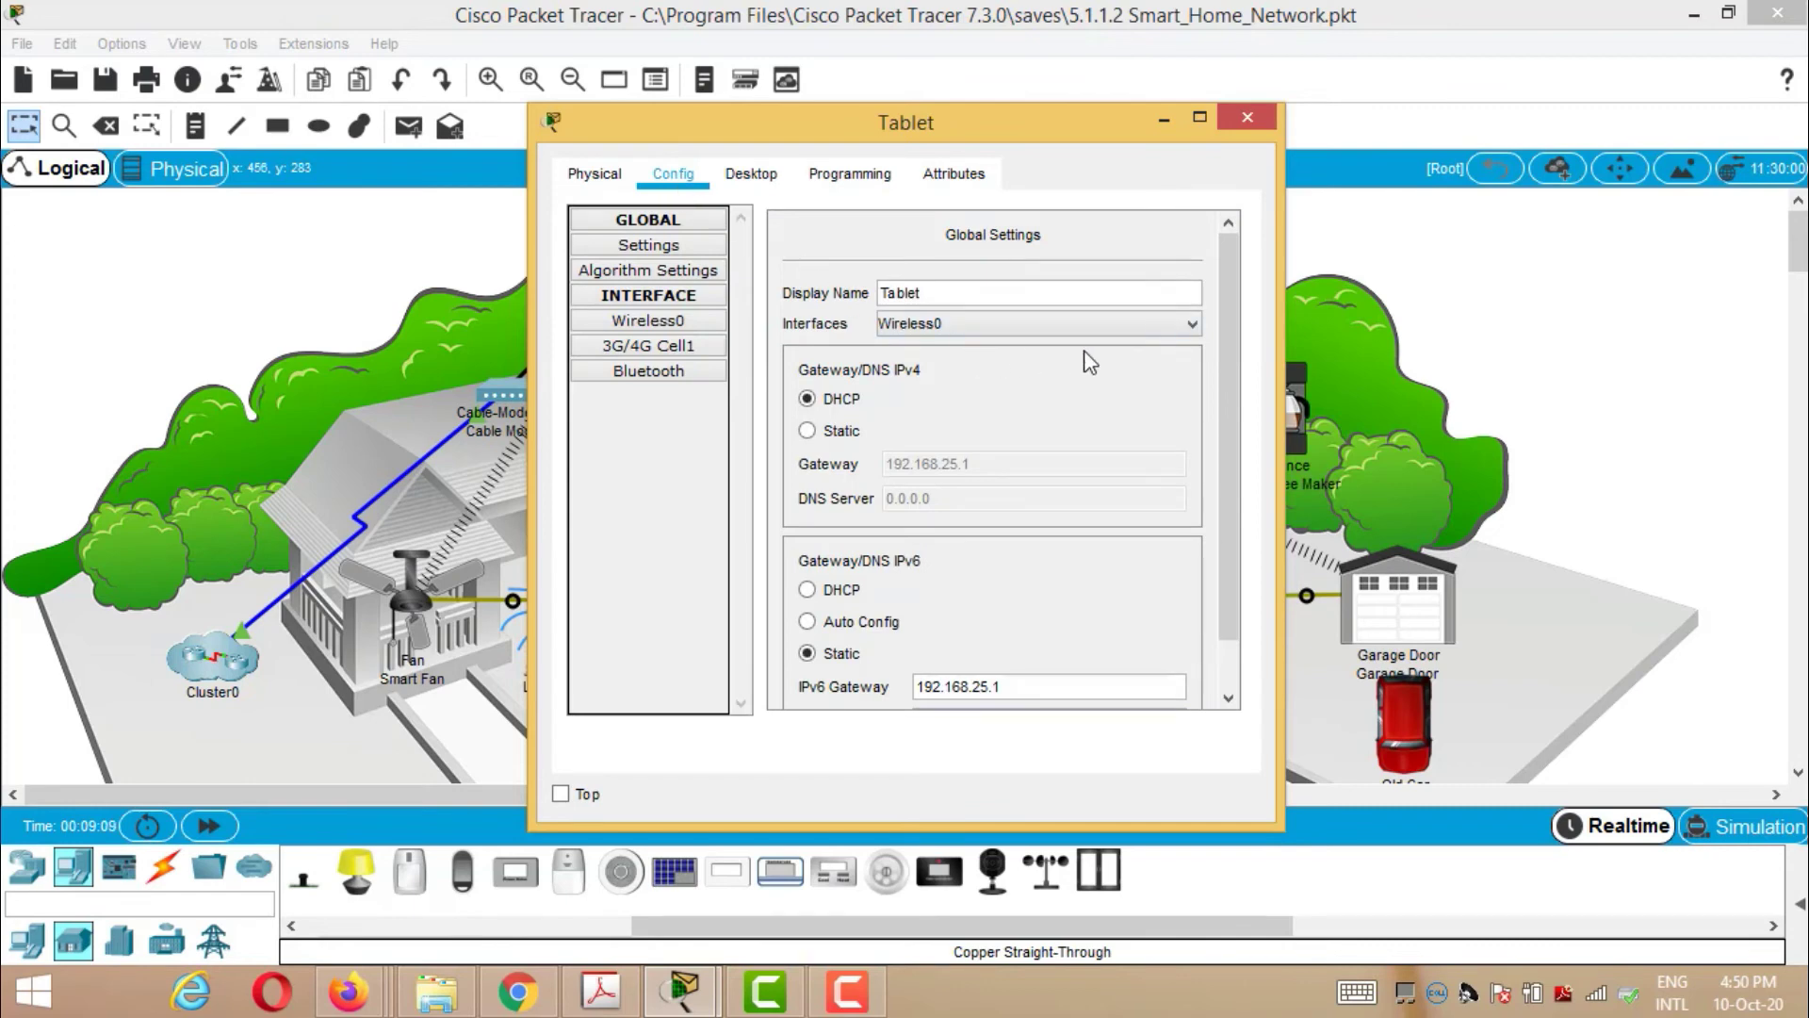
scroll(1090, 363, down, 2)
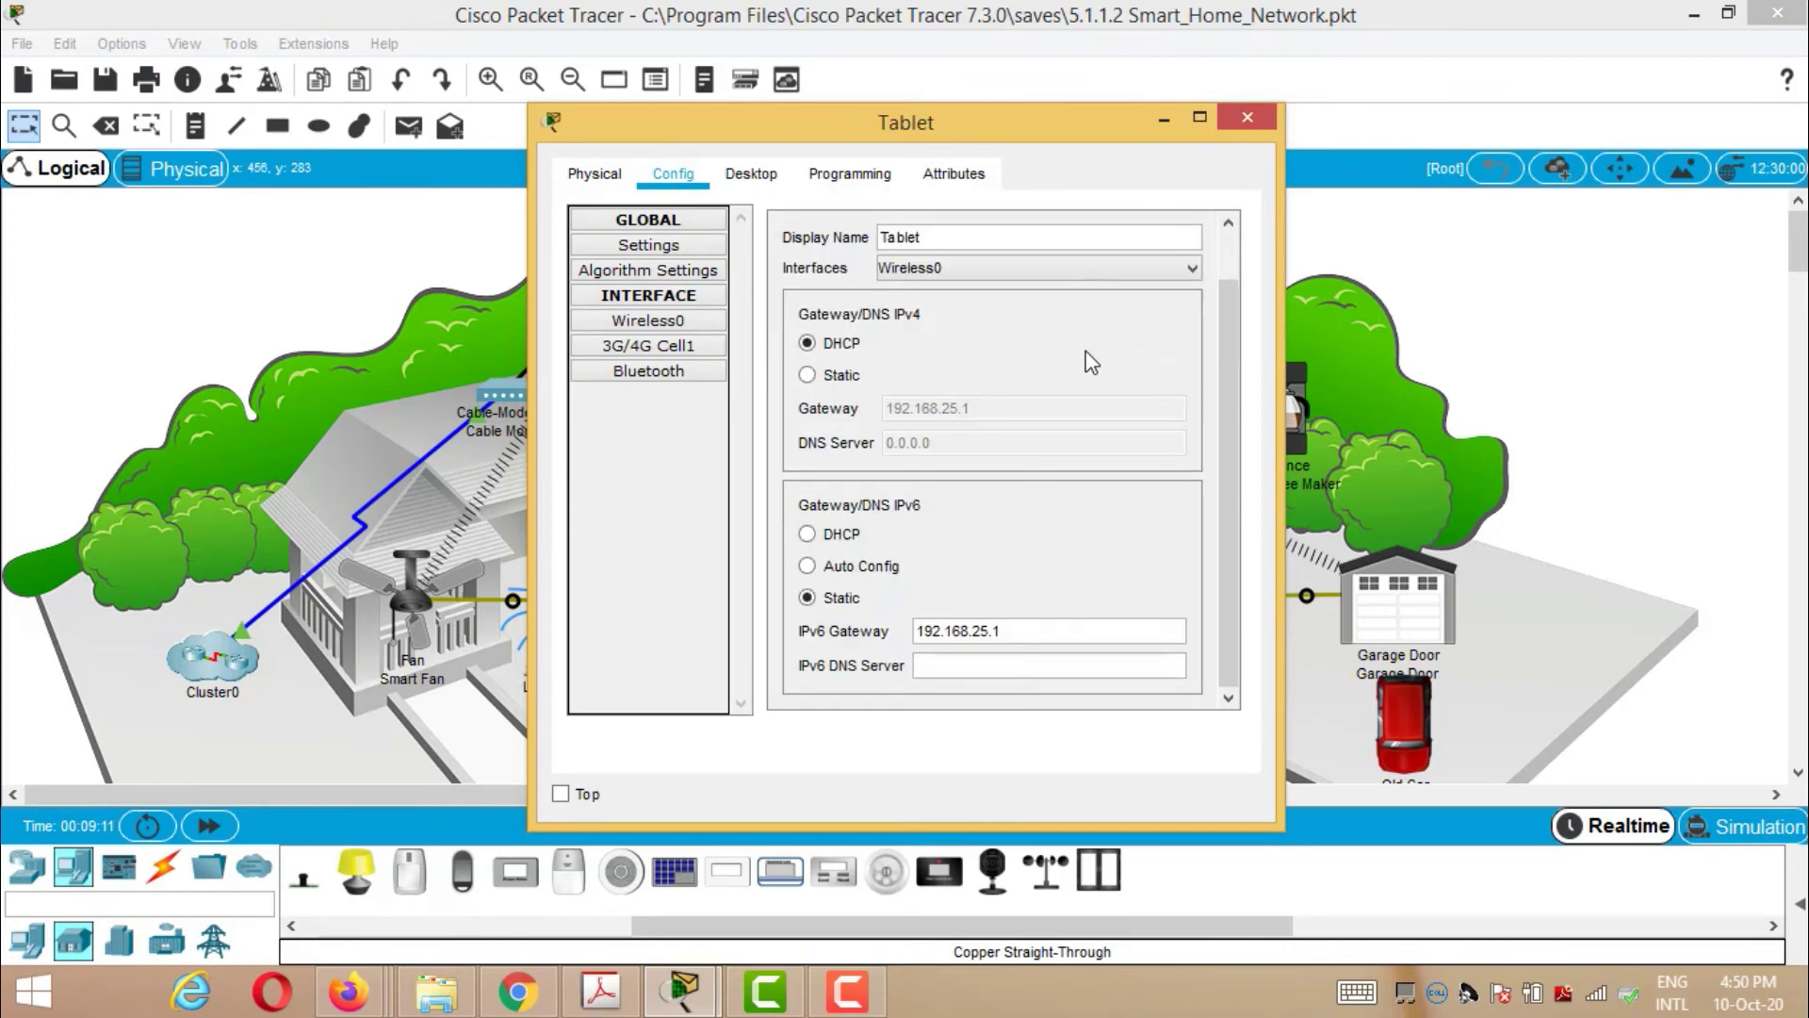
scroll(1086, 358, up, 2)
scroll(1086, 358, down, 2)
scroll(1083, 352, up, 2)
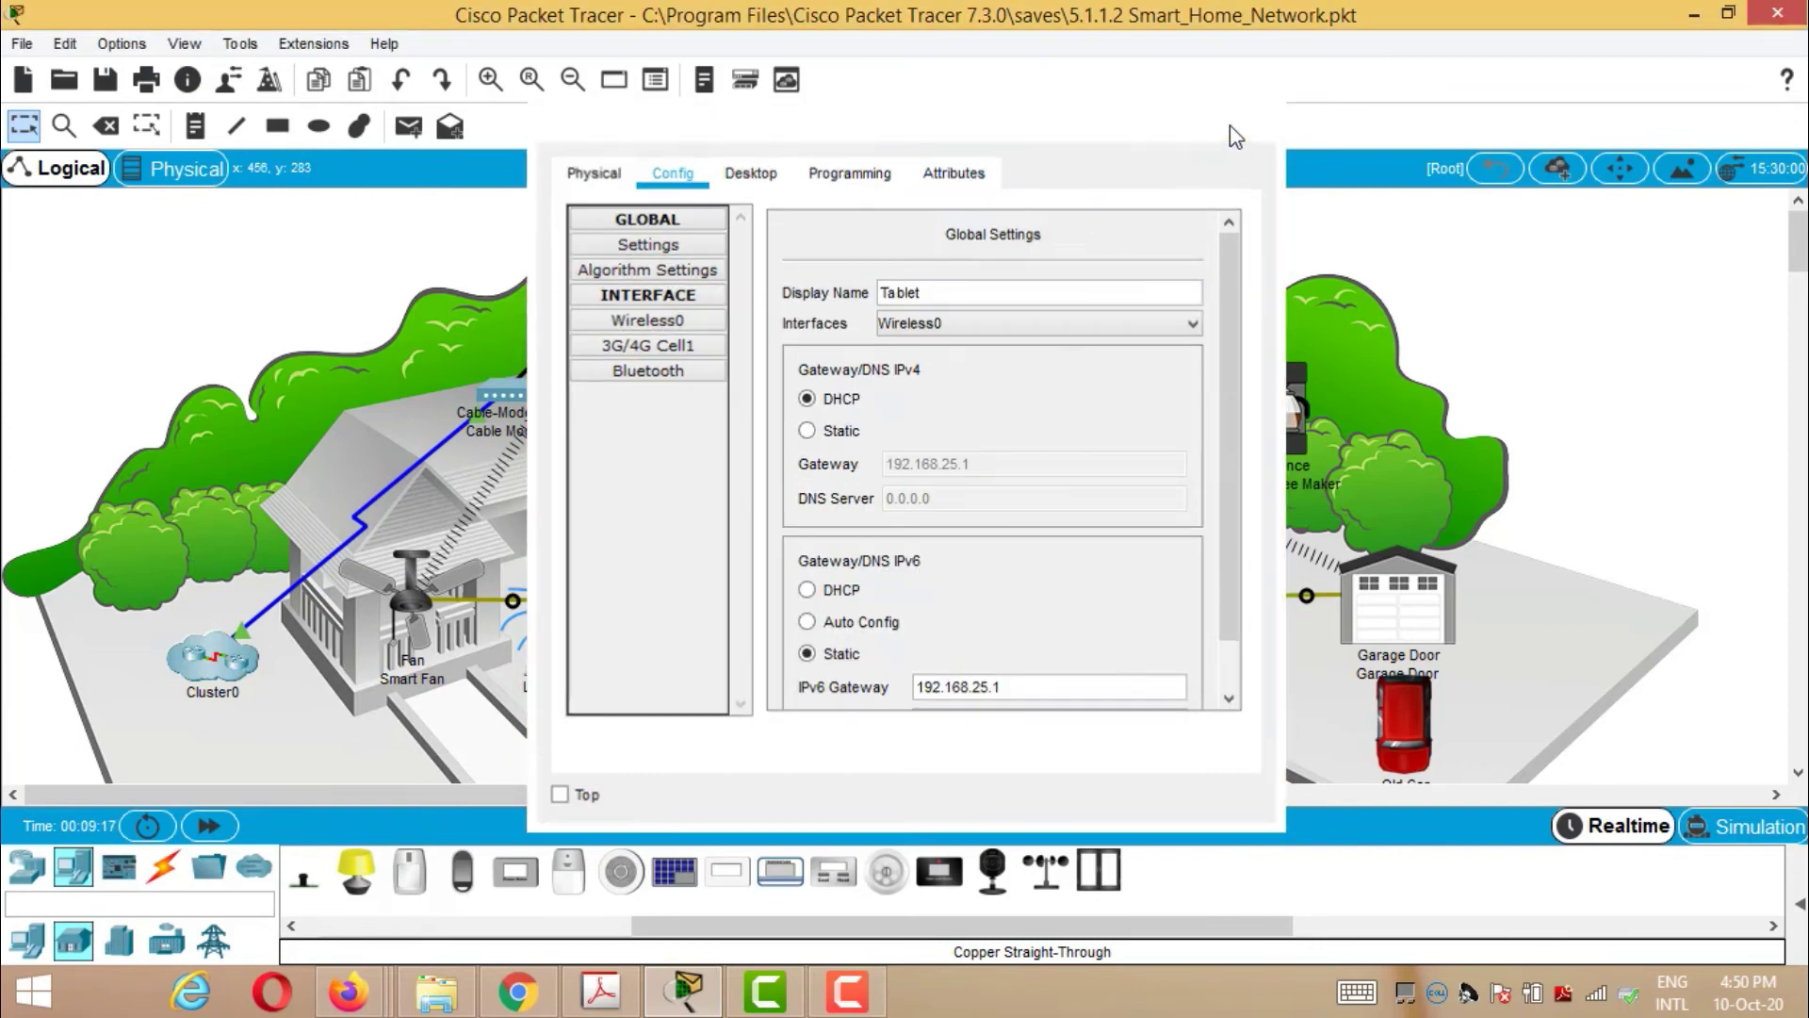
- Close the Tablet and inspect Wind_Detector's Wireless0 pass phrase and 169.254.81.140 address
click(1244, 120)
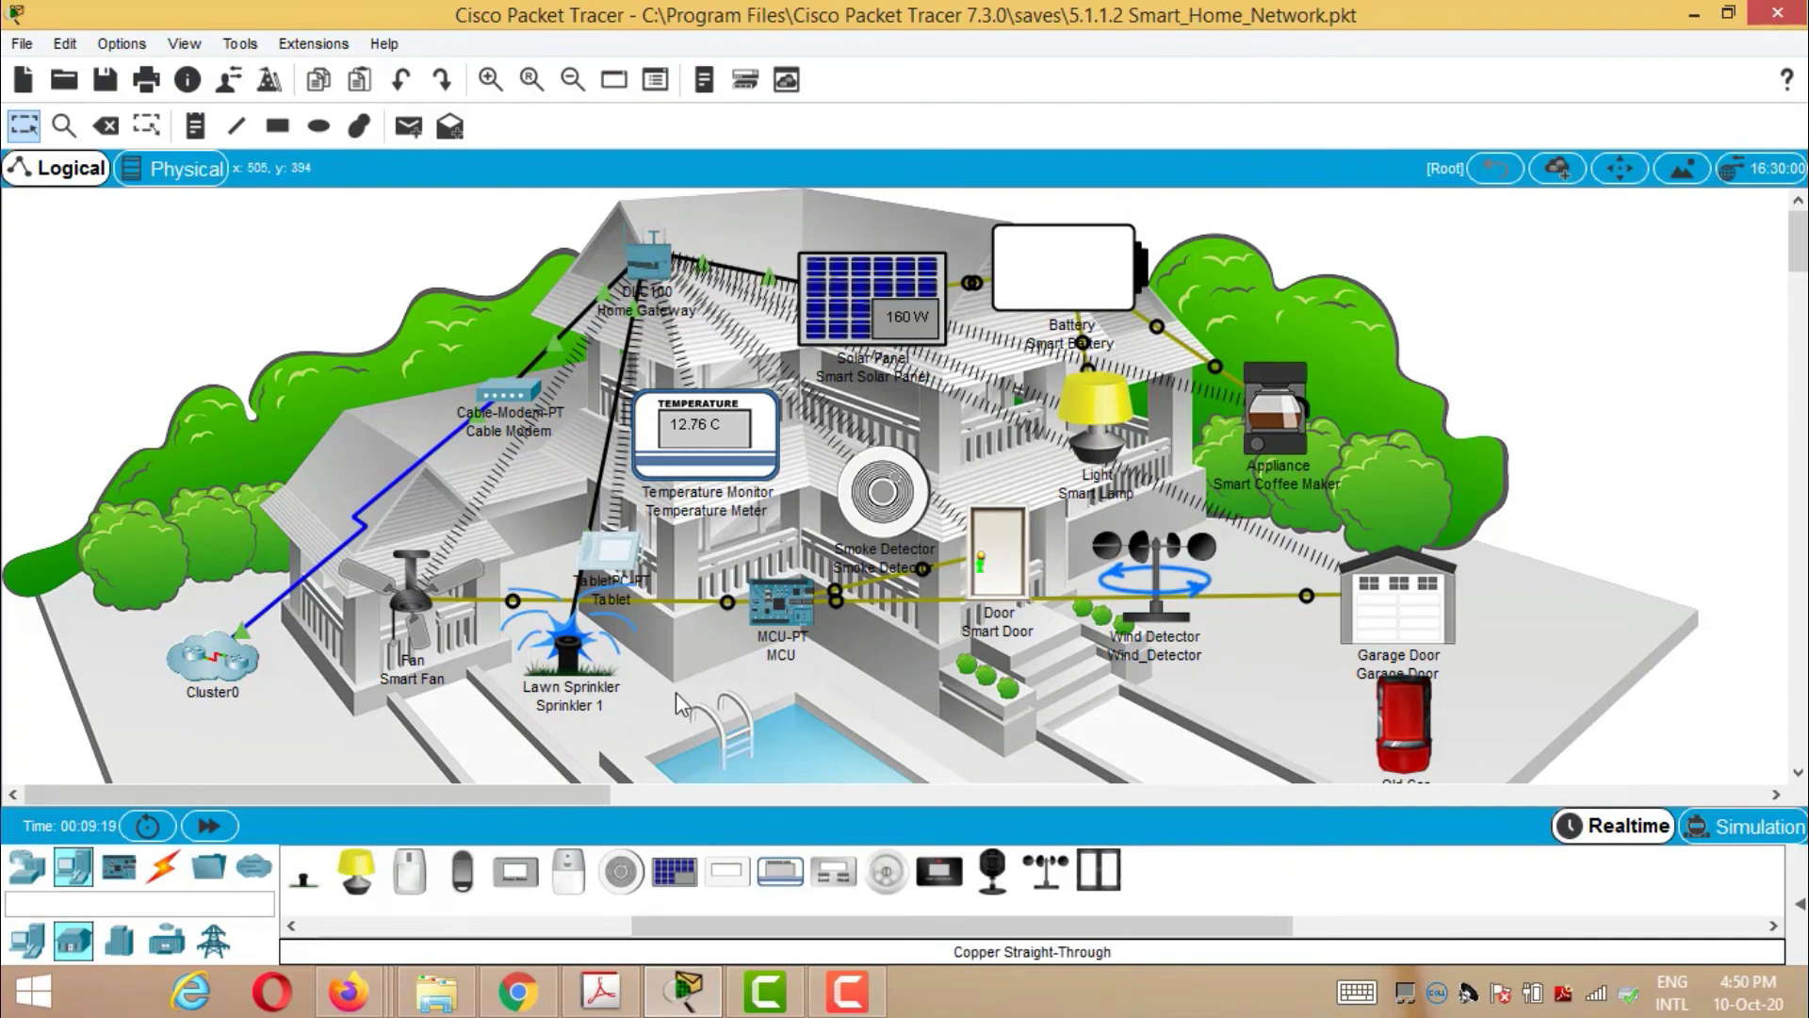
click(1172, 586)
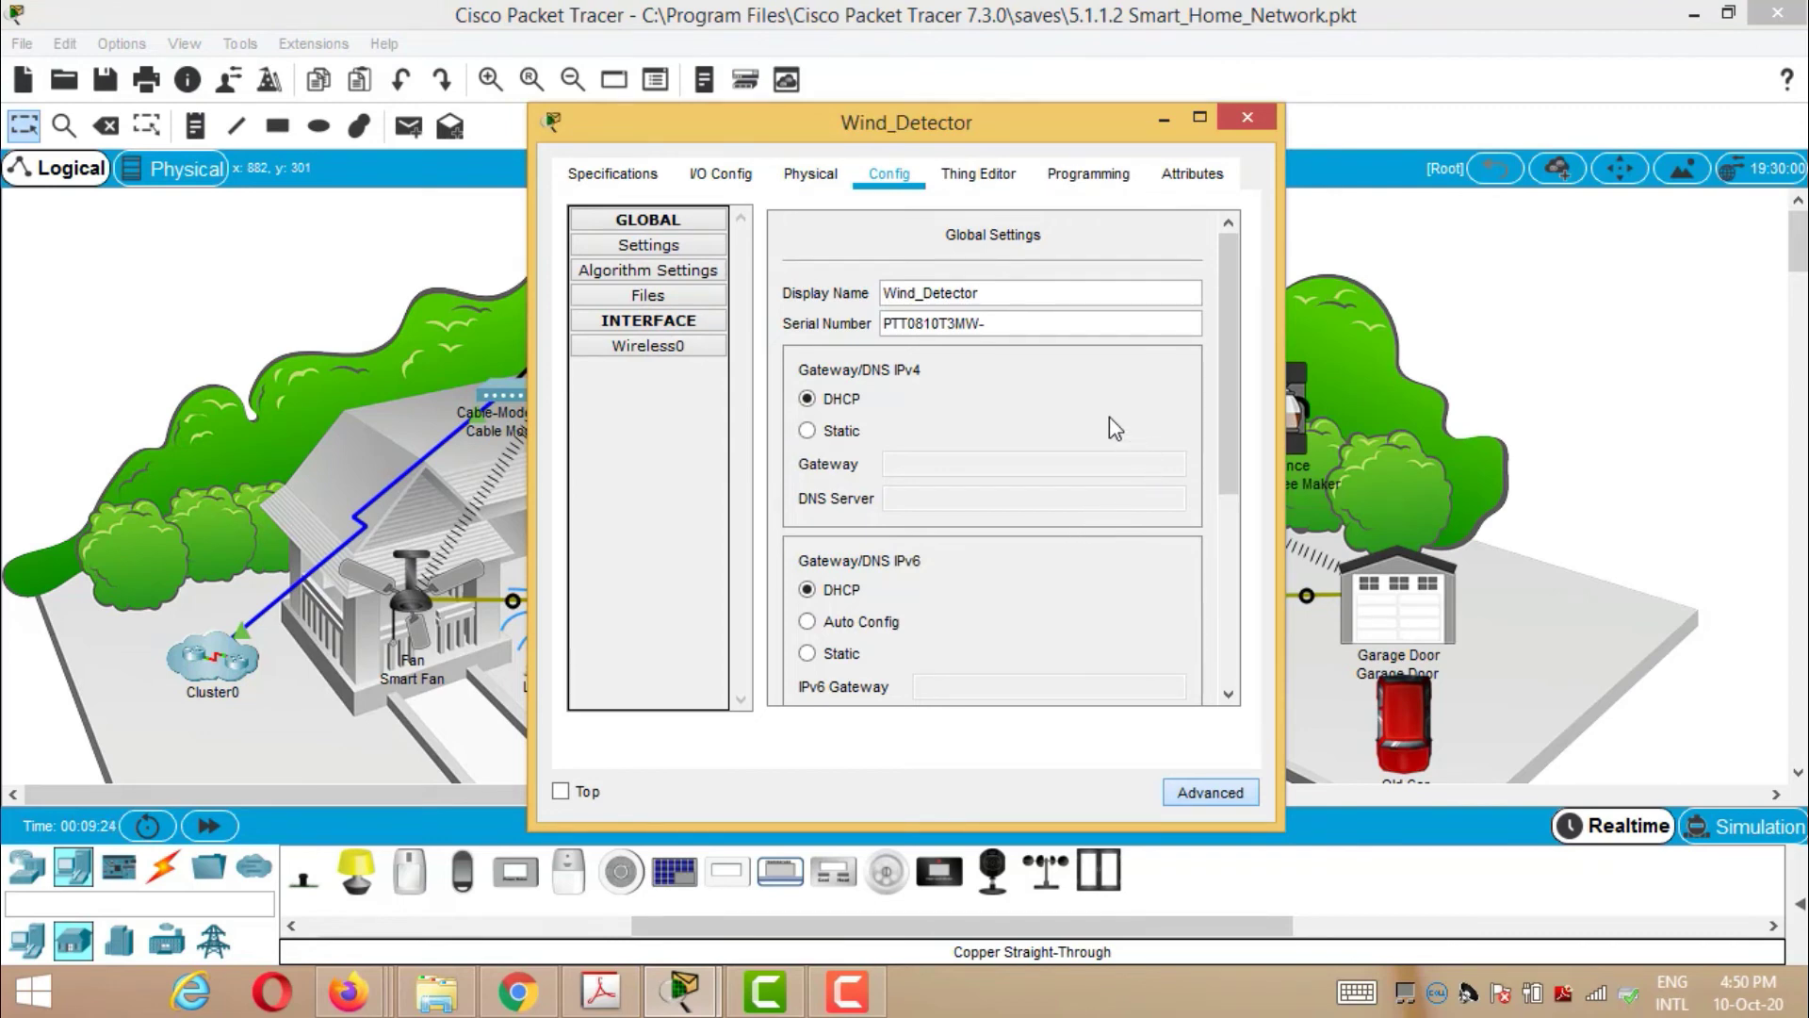
drag(1238, 411, 1225, 562)
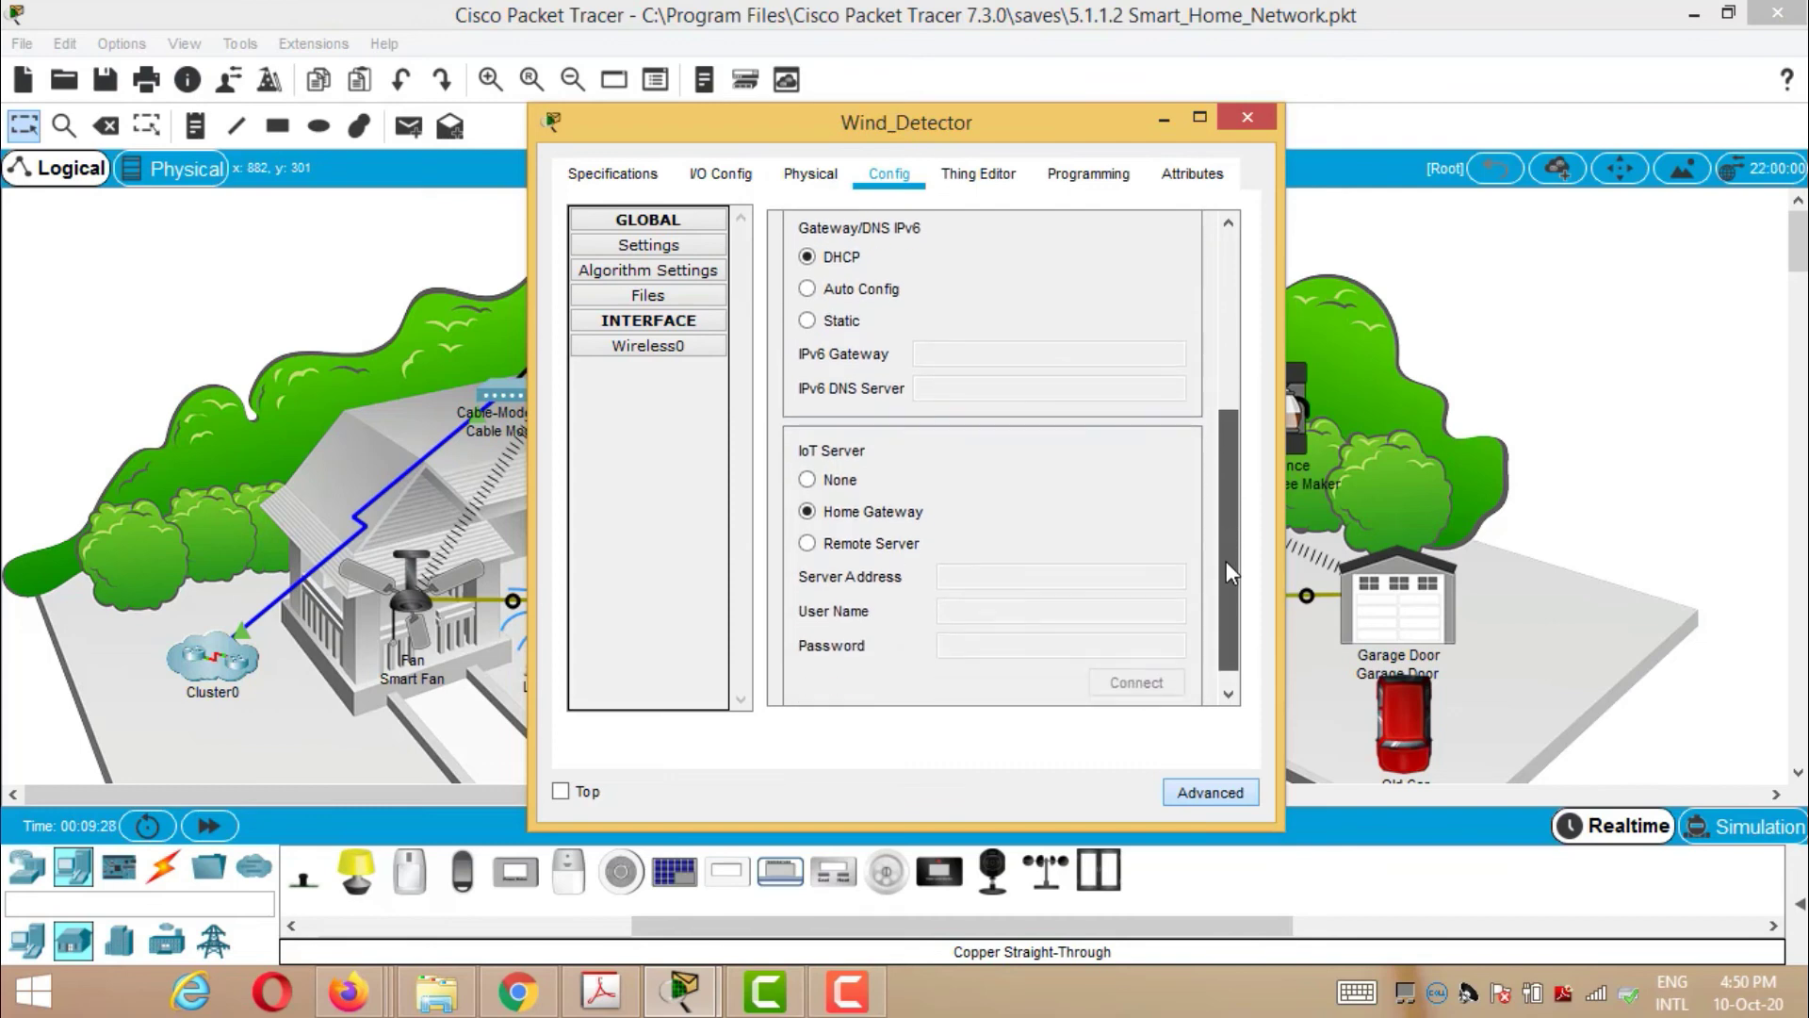
click(664, 354)
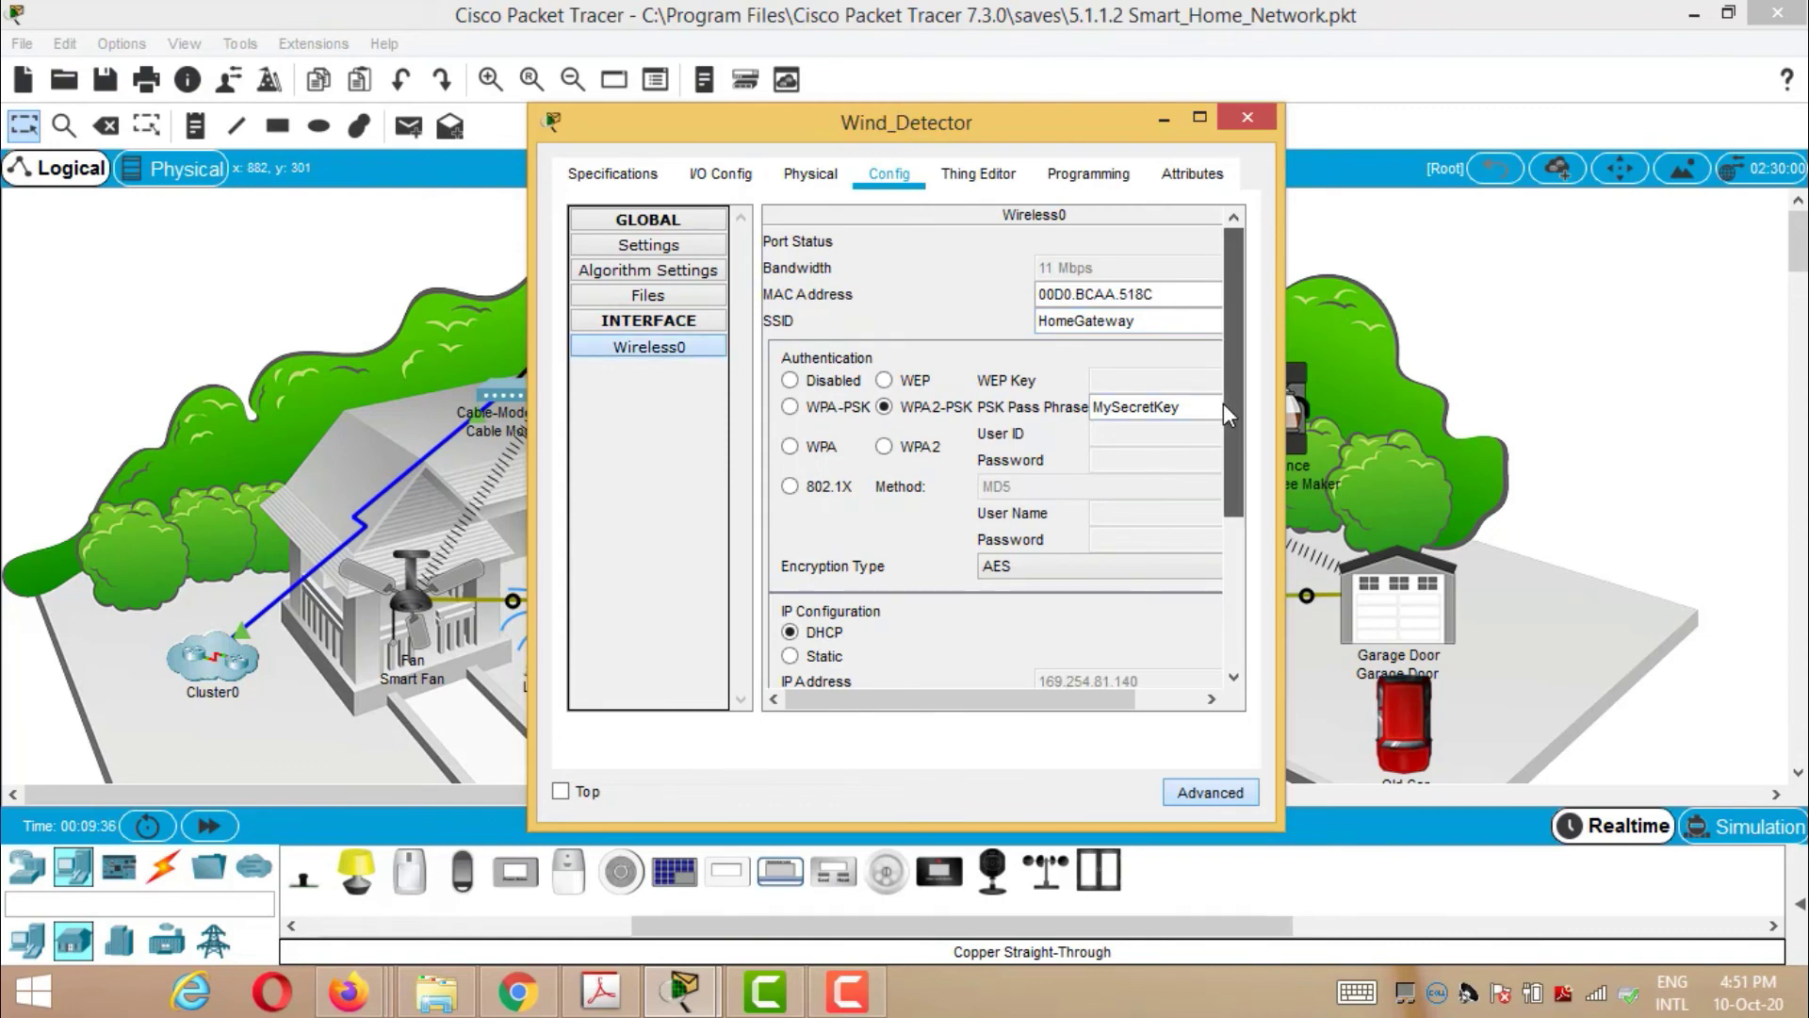
drag(1223, 404, 1232, 559)
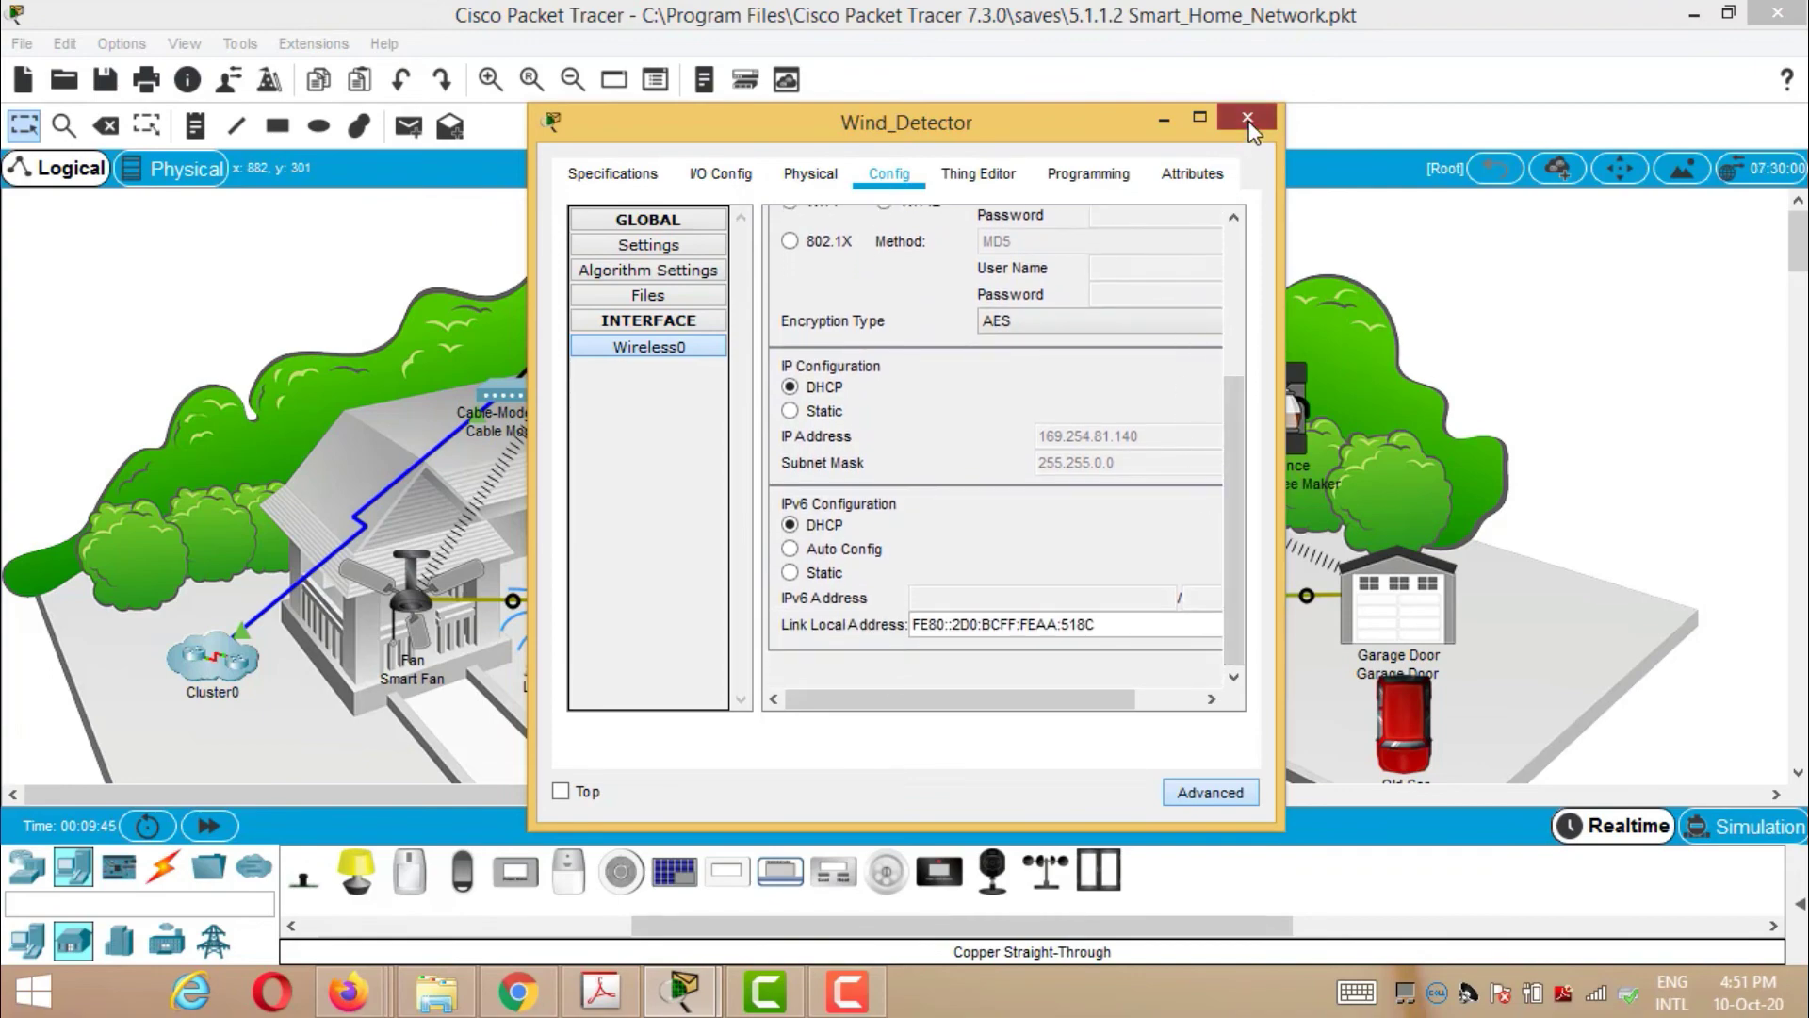
click(1248, 118)
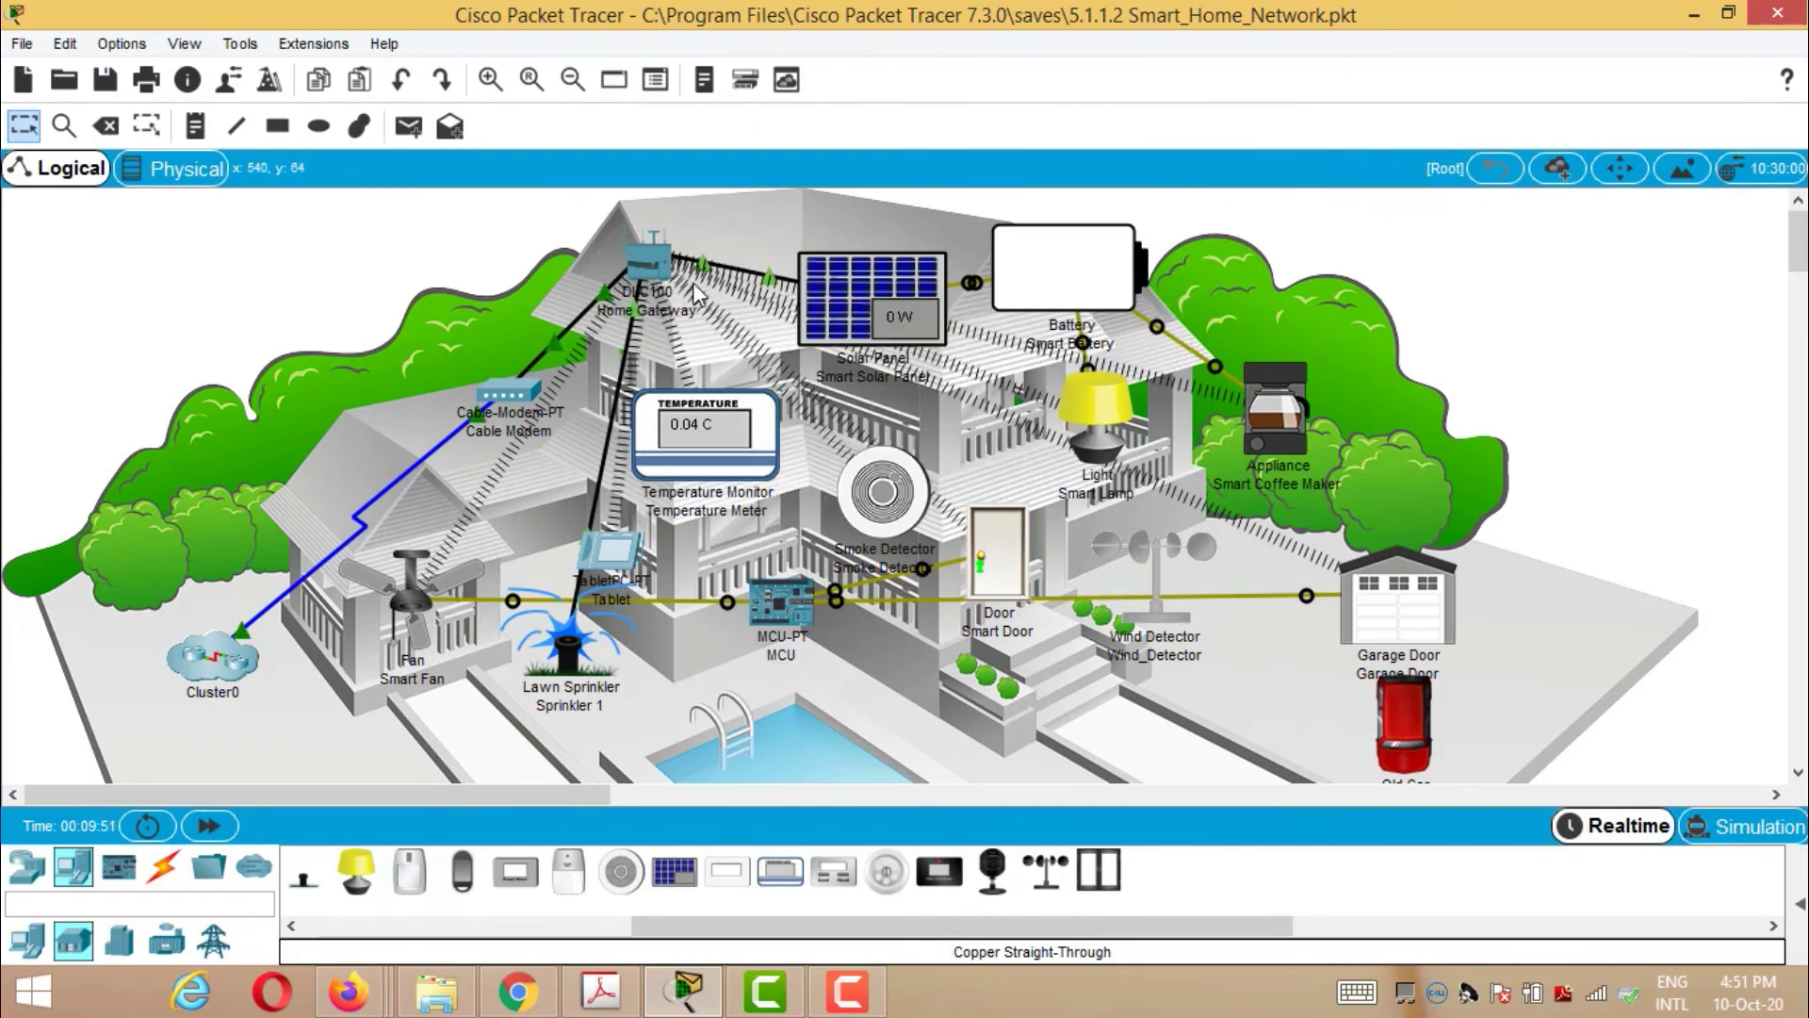
- Look through the Home Gateway's Internet, LAN and Wireless settings
click(657, 271)
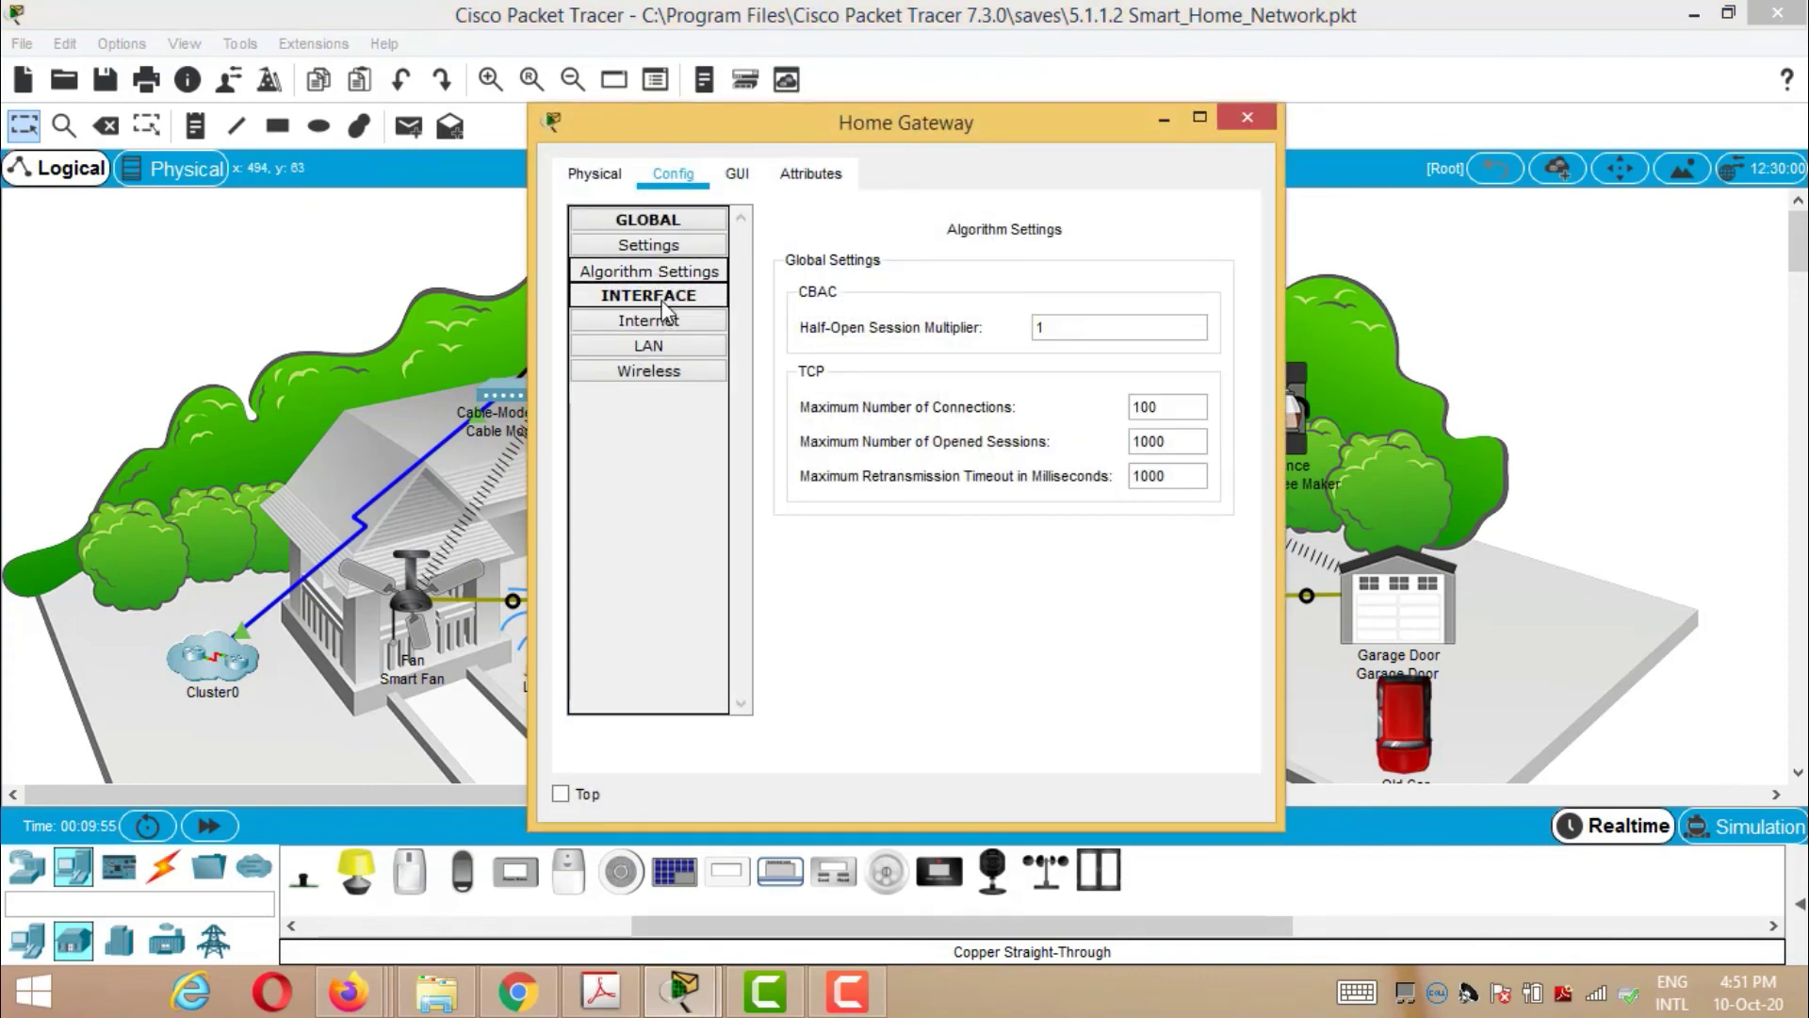
click(666, 325)
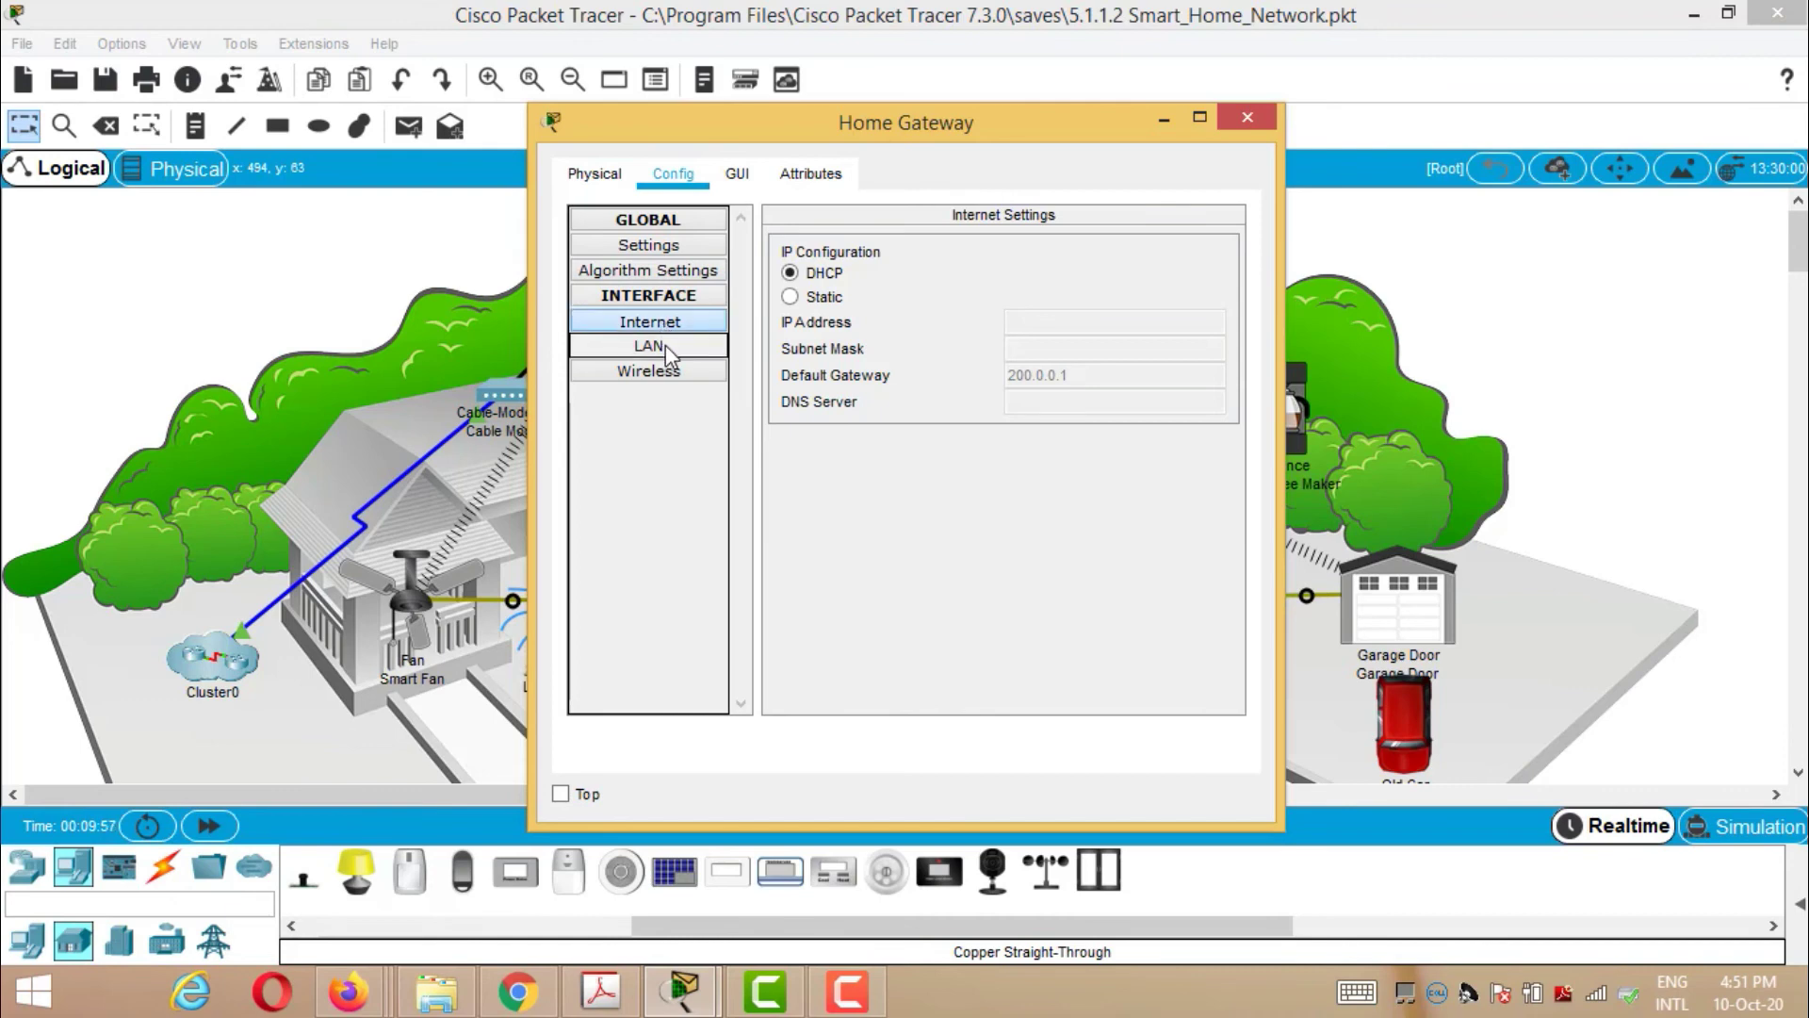
click(665, 347)
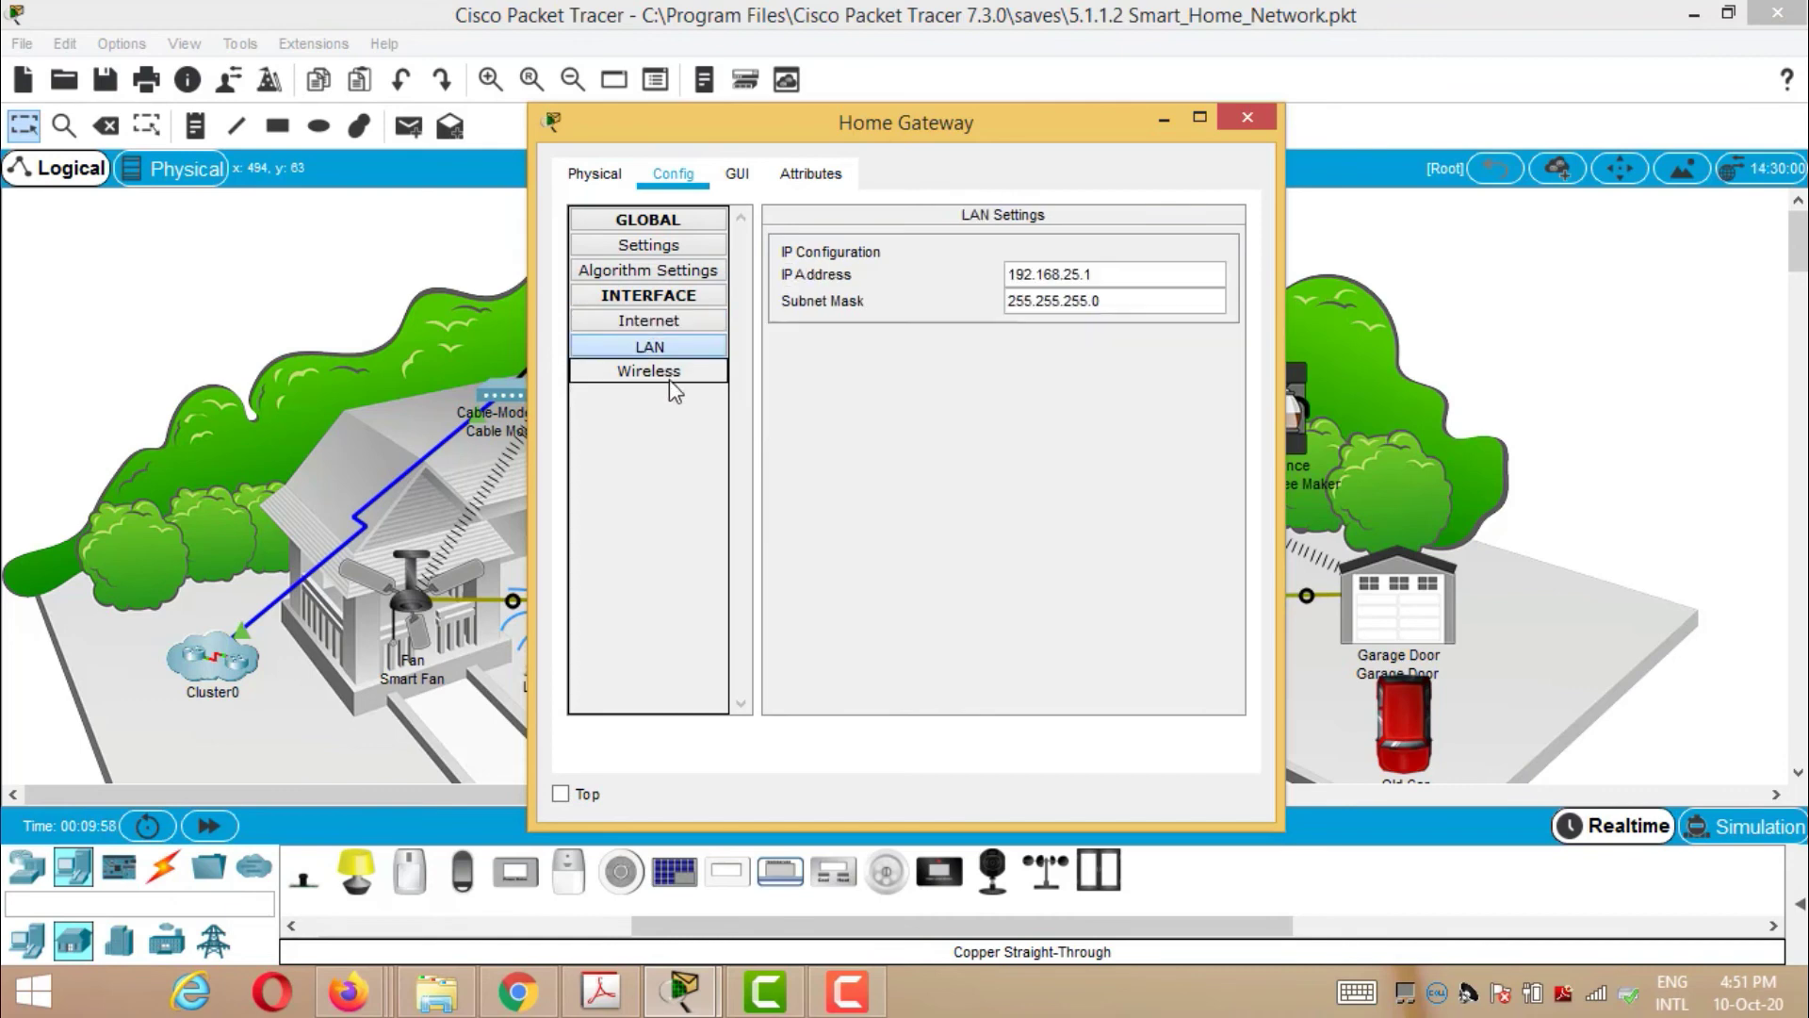
click(669, 375)
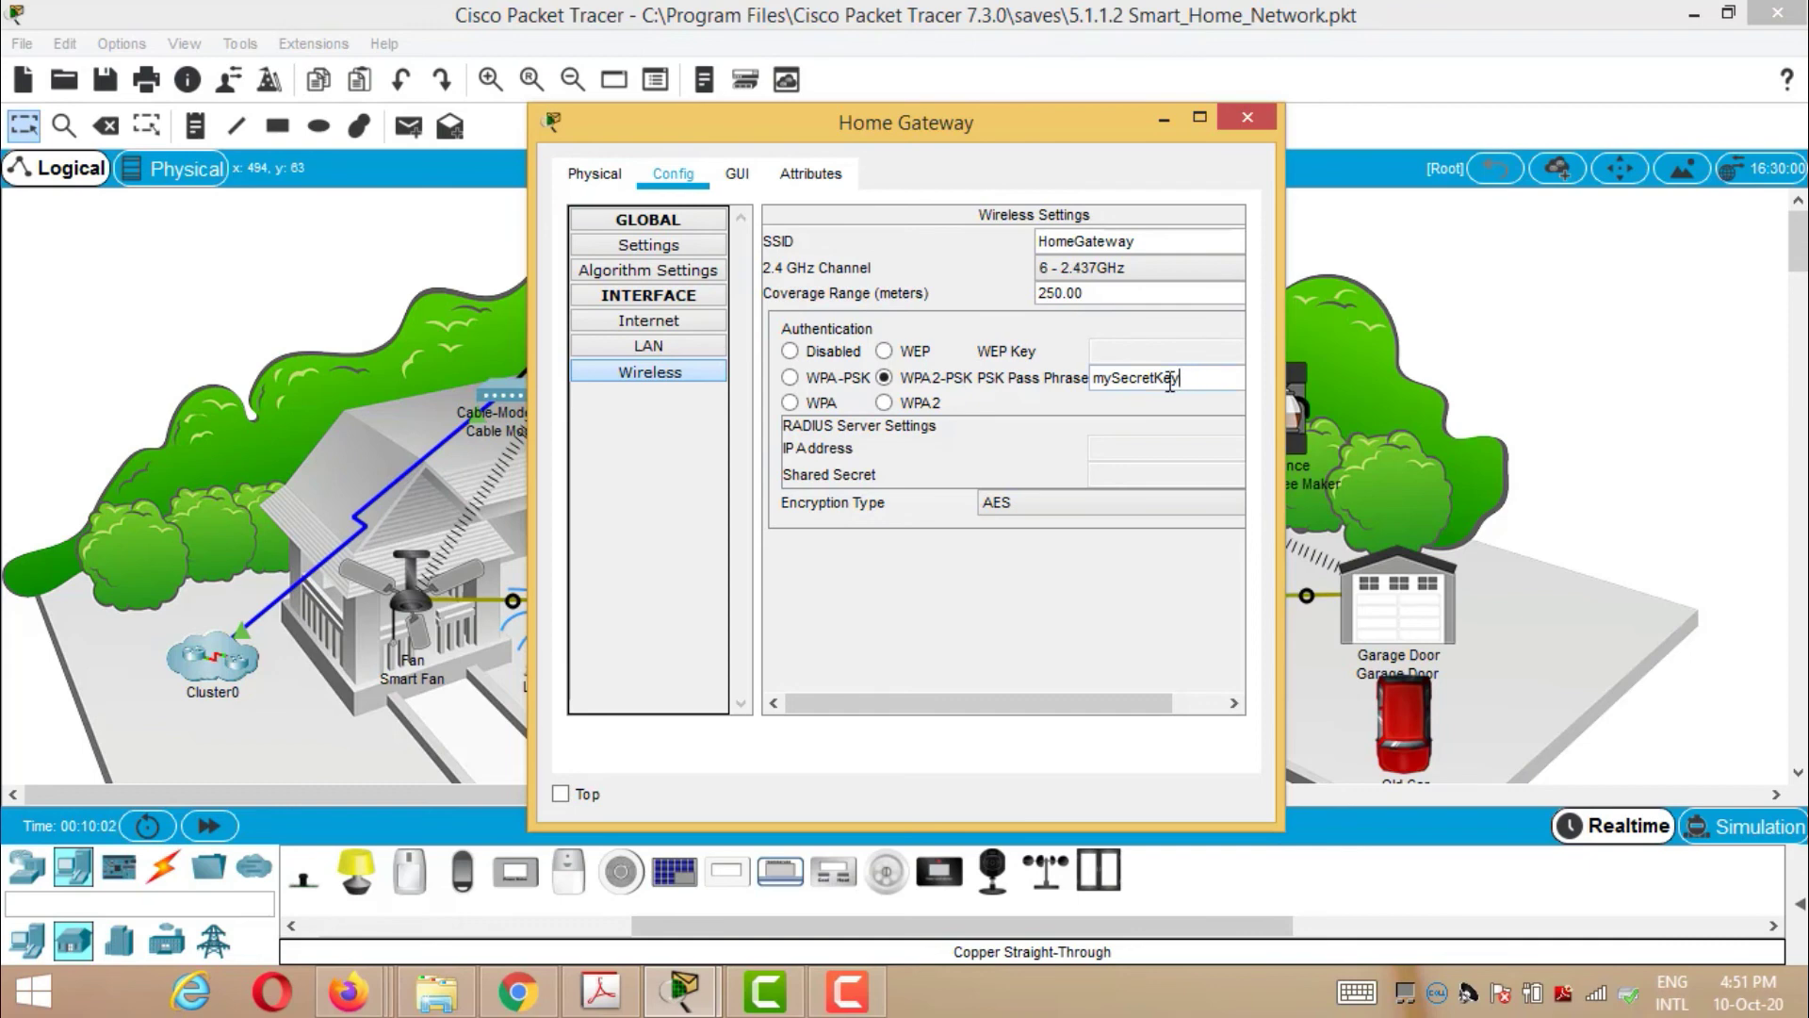
- Copy the gateway's WPA2-PSK pass phrase and close its settings
drag(1180, 379, 1096, 387)
right_click(1116, 378)
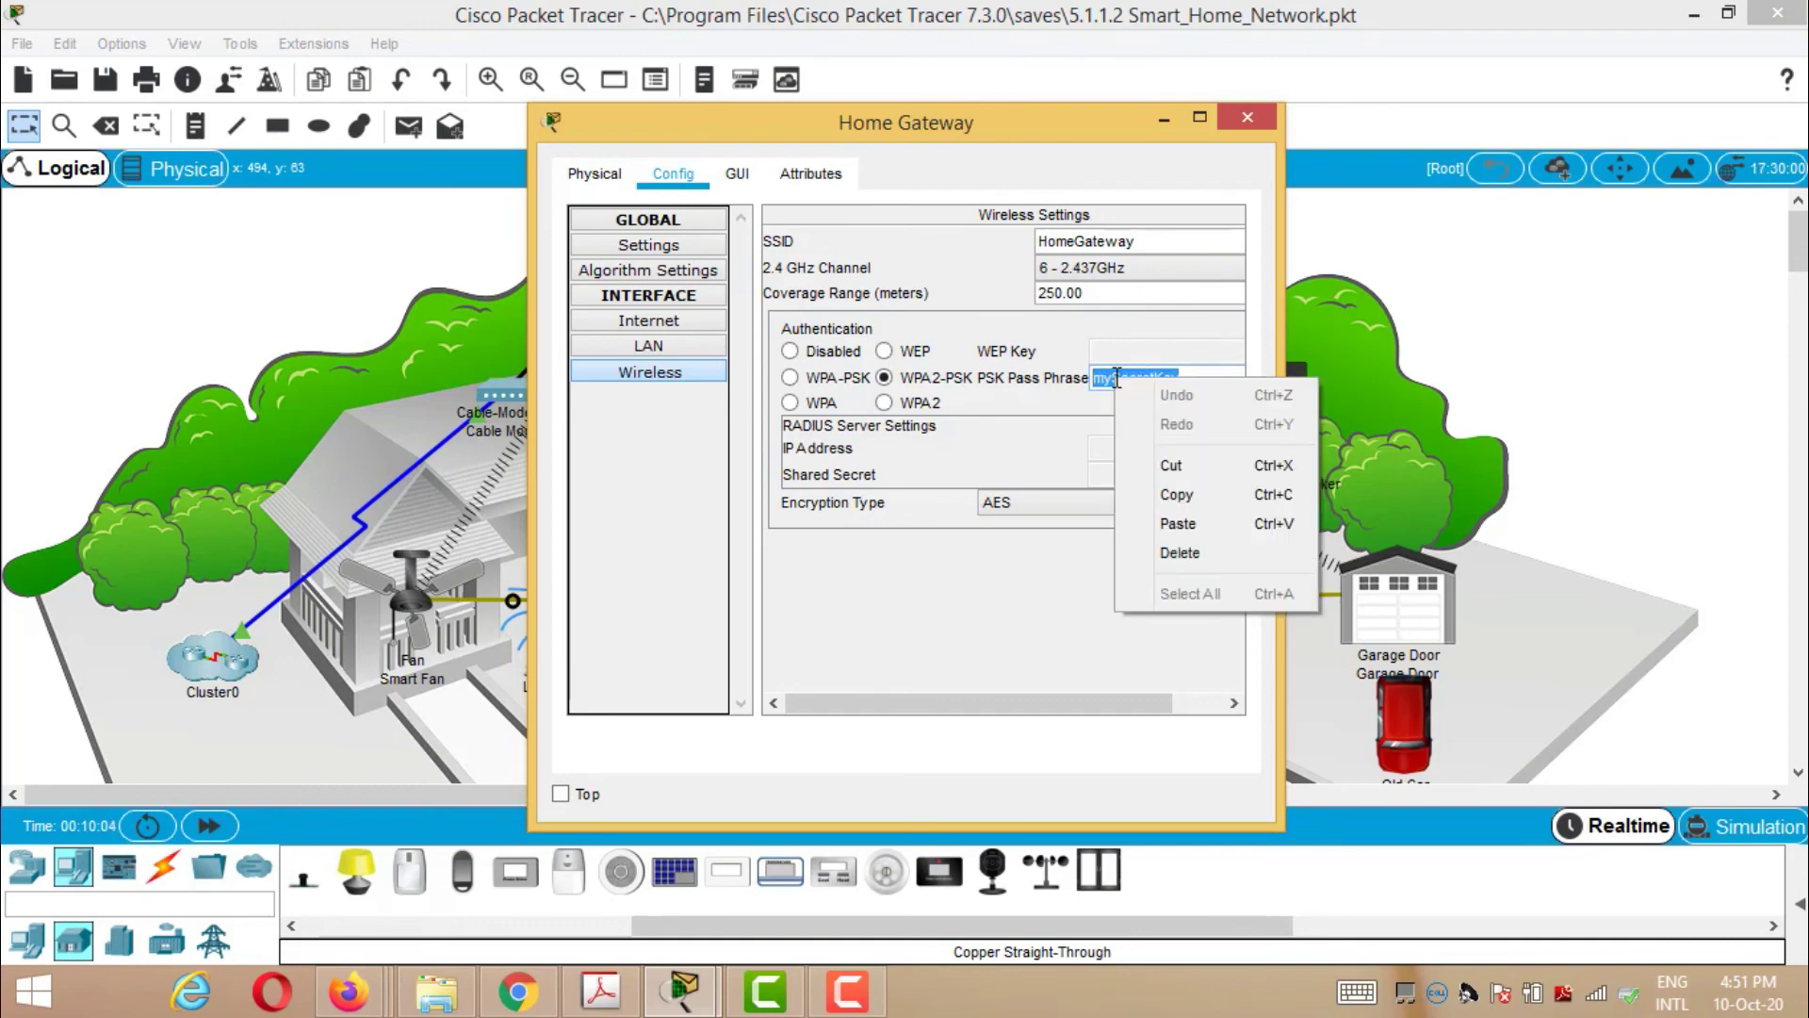
click(1180, 489)
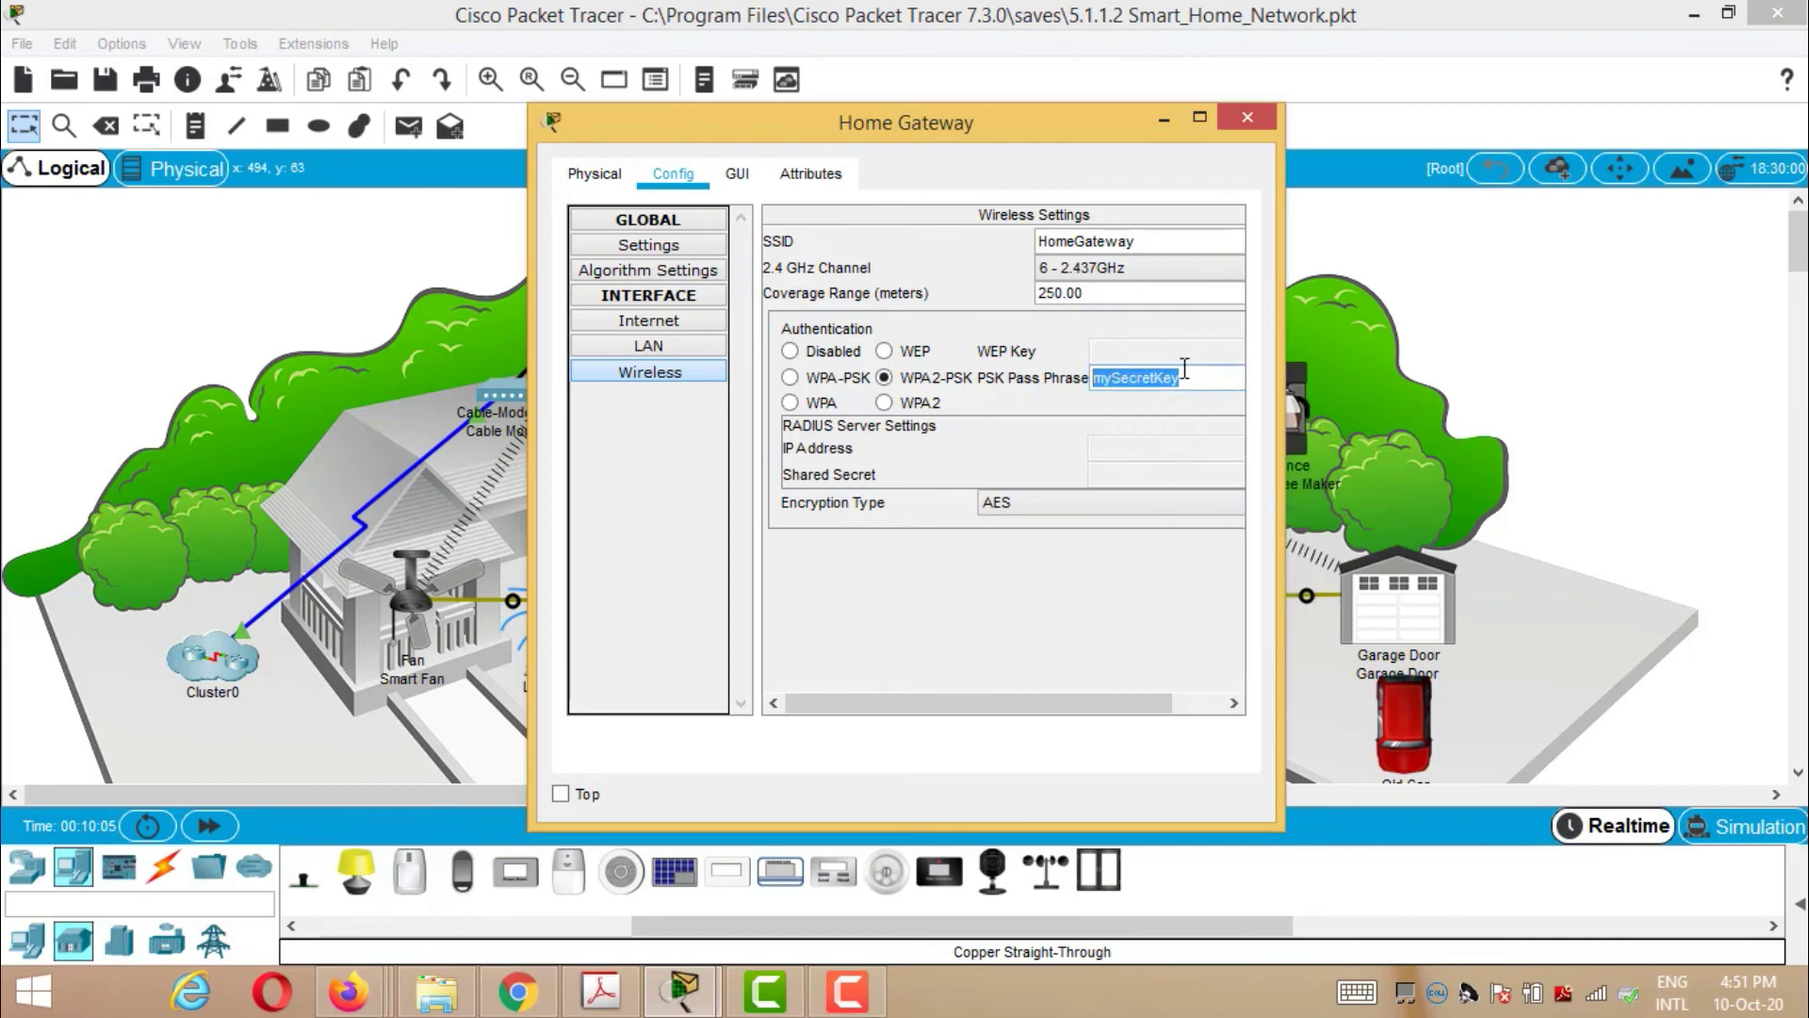
click(1247, 116)
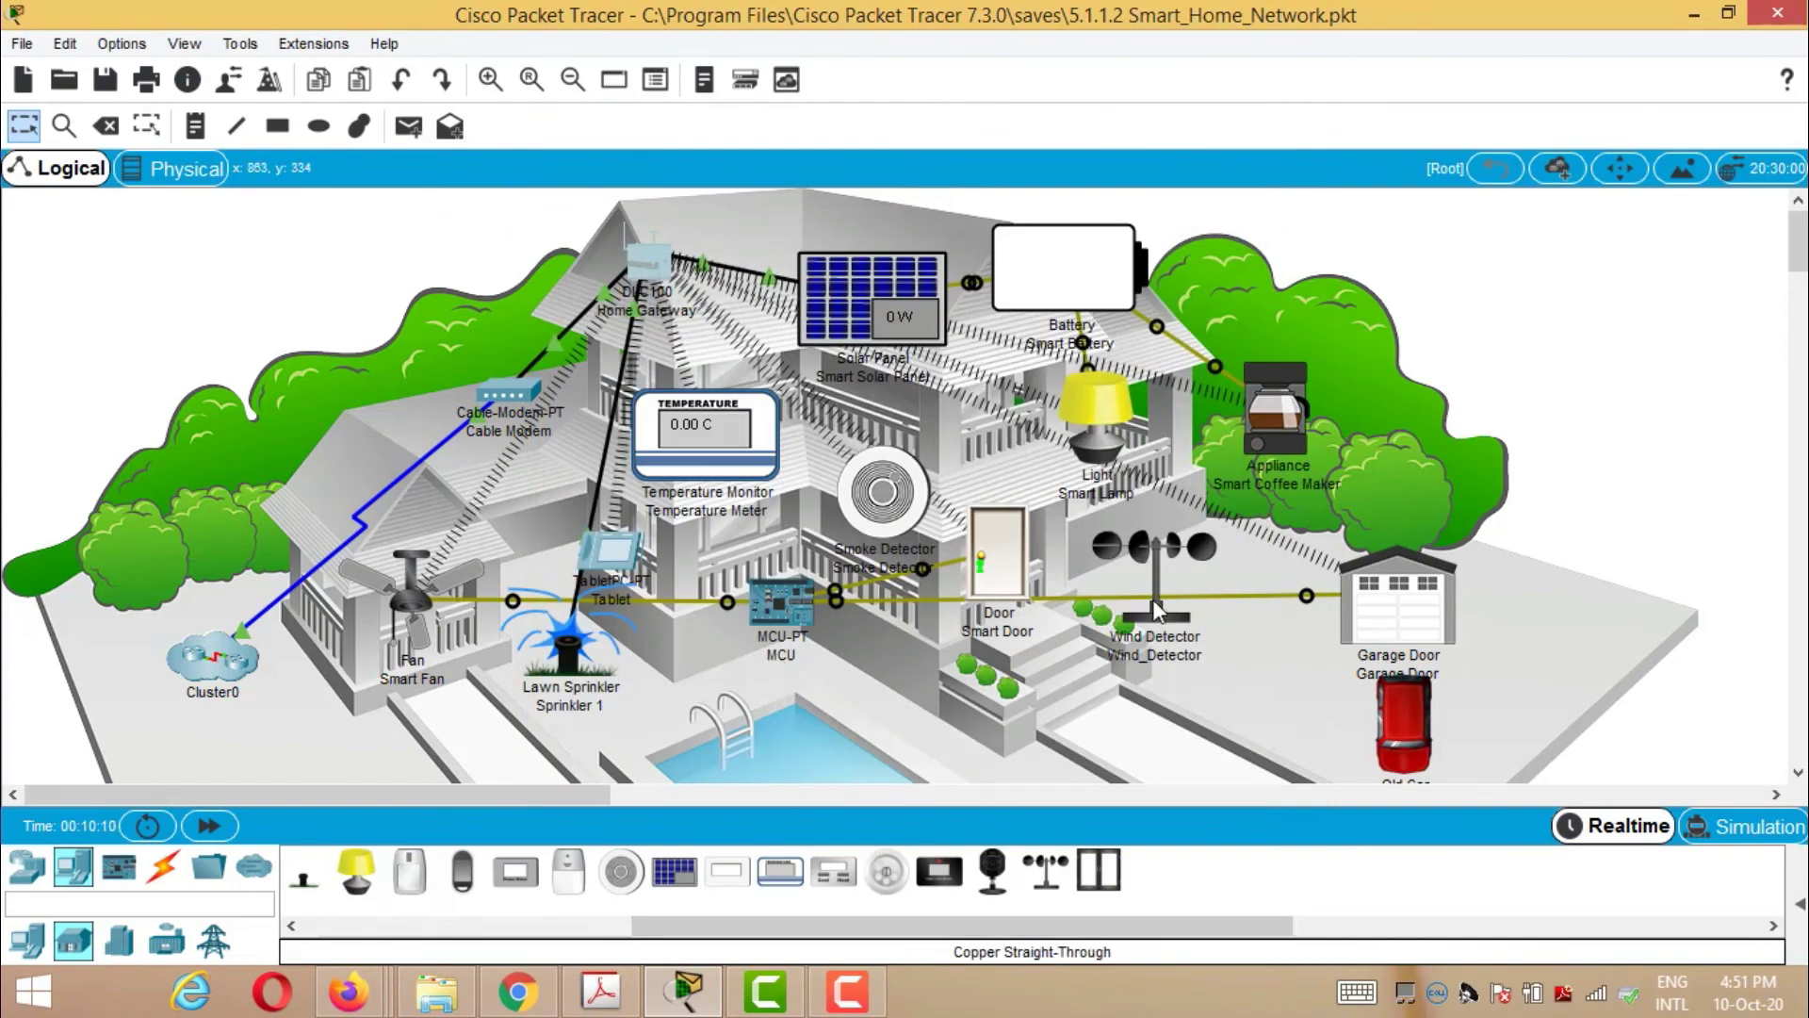
- Replace Wind_Detector's Wireless0 pass phrase with the Home Gateway's pass phrase and close the window
click(1155, 575)
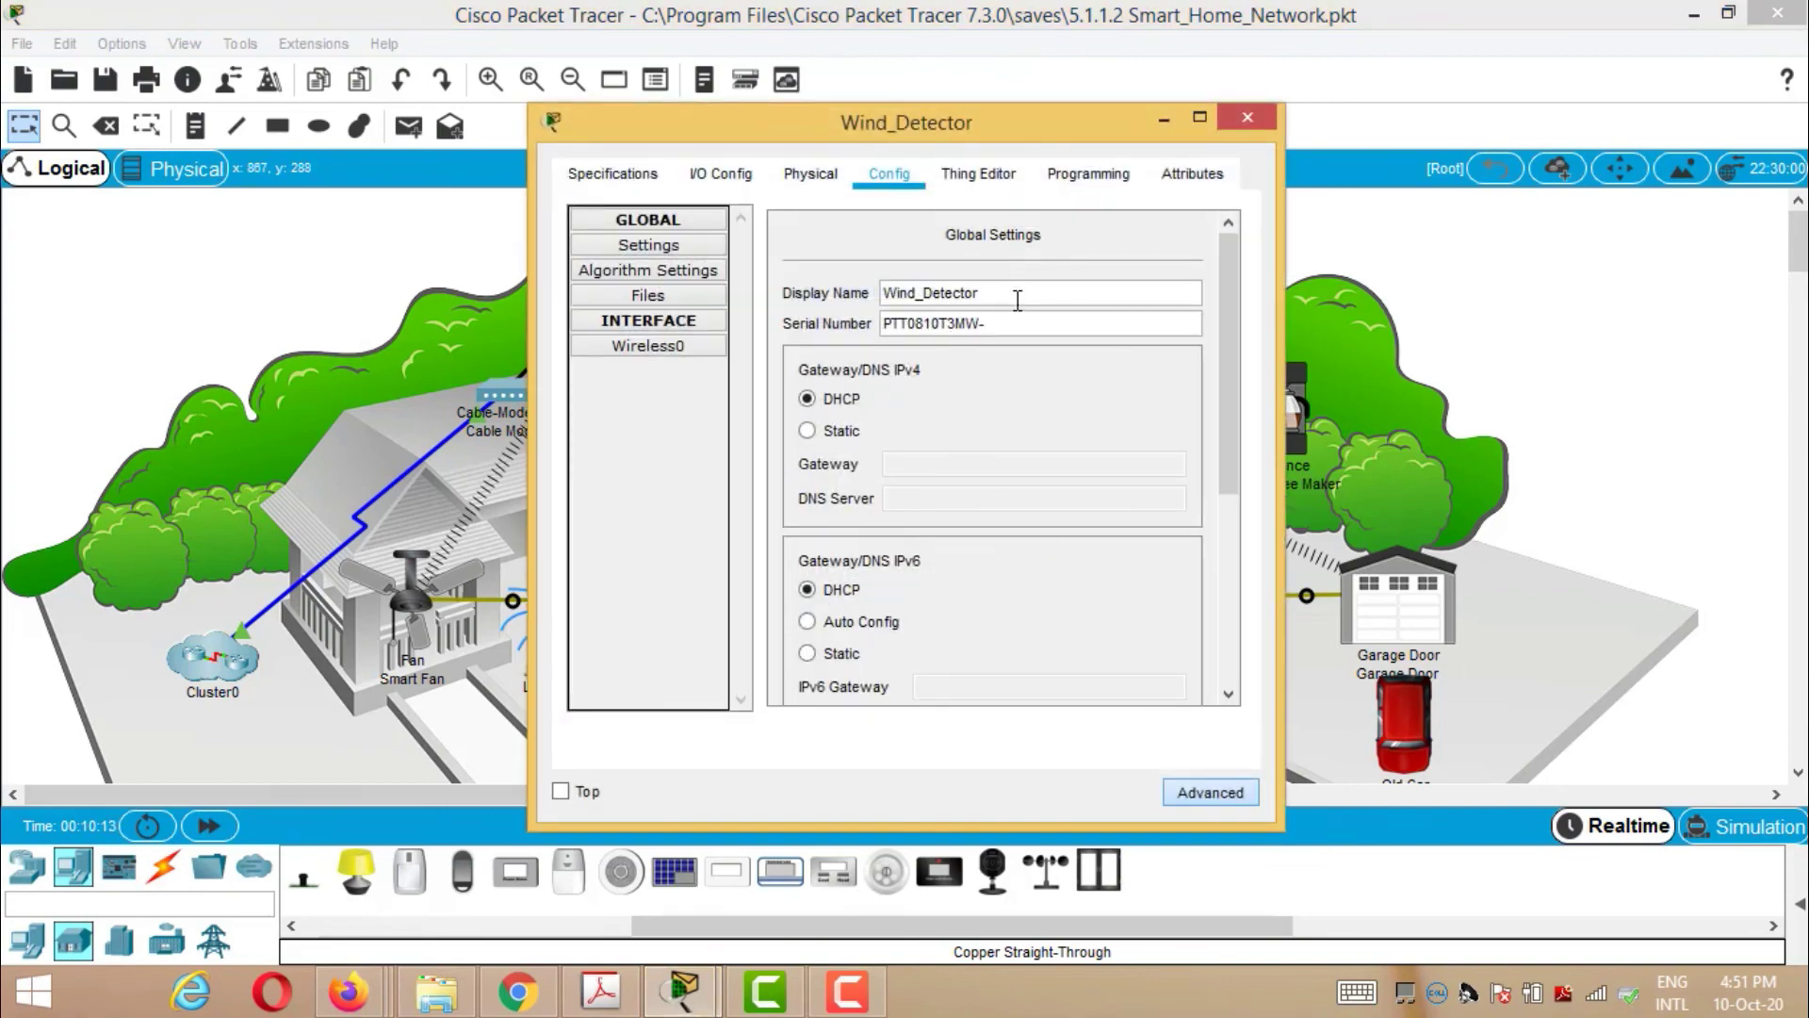
click(647, 356)
drag(1197, 404, 1080, 408)
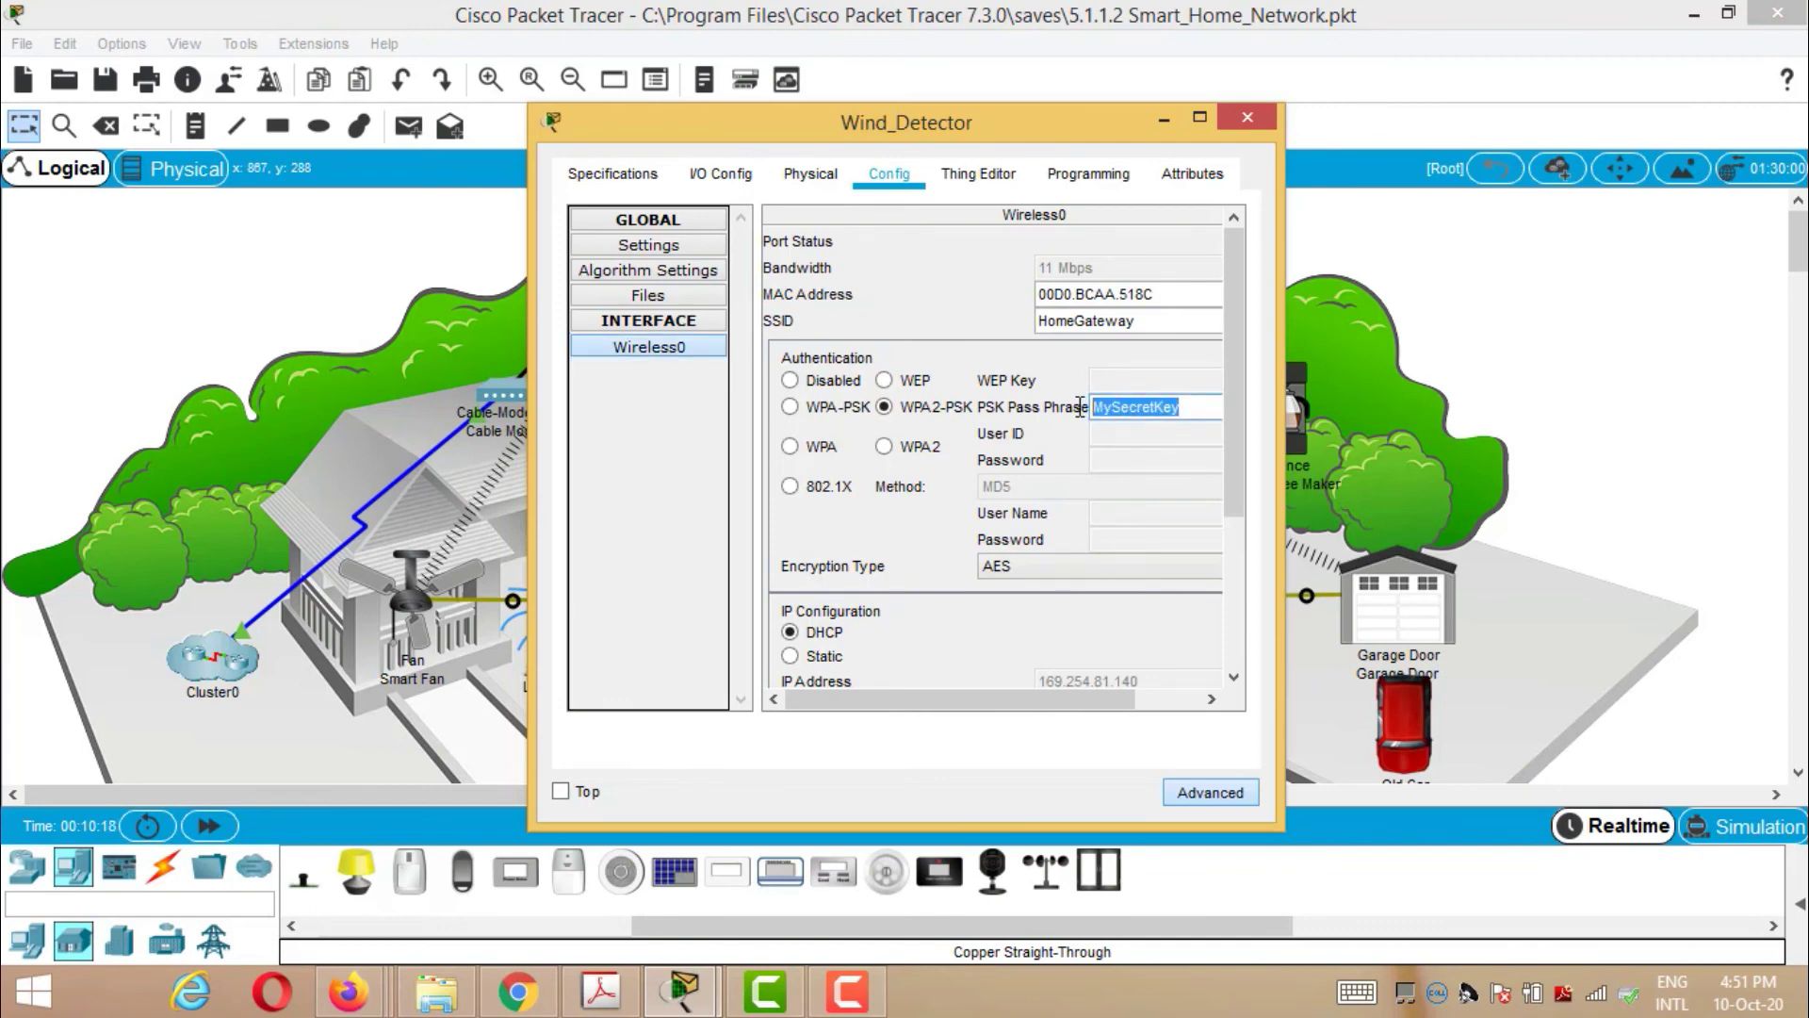
key(BackSpace)
text(mySecretKey)
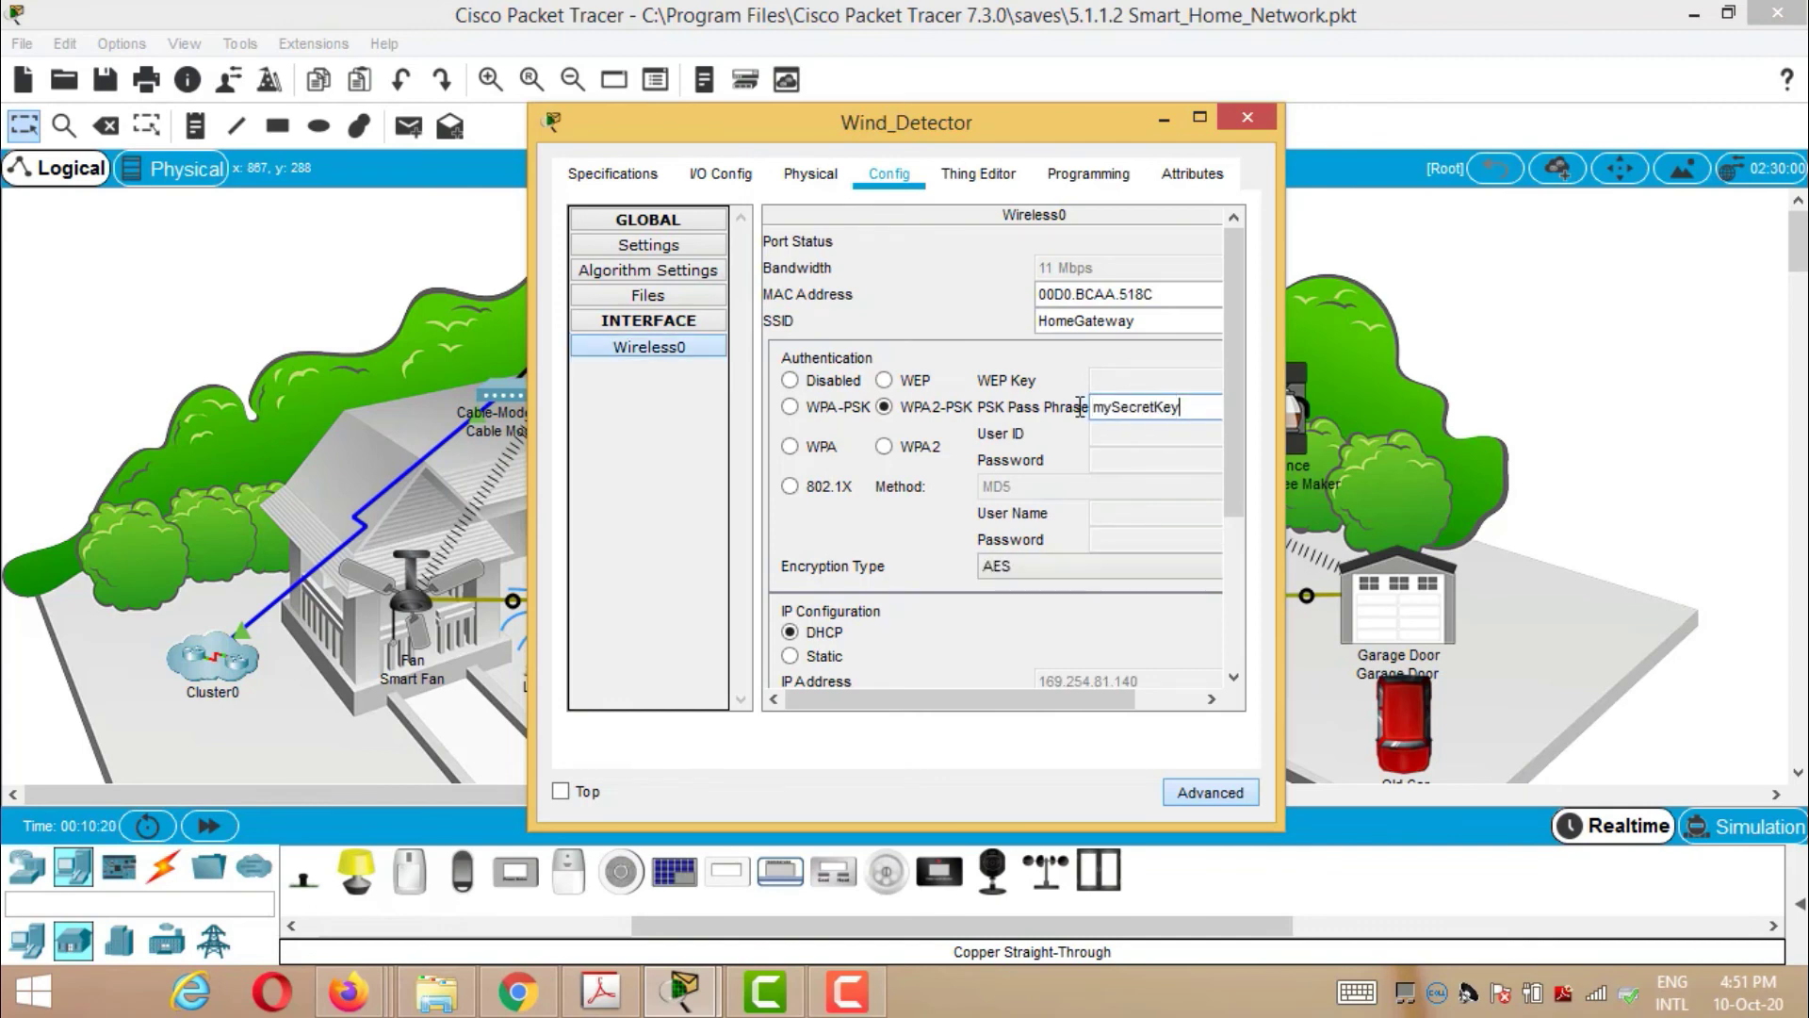
click(1242, 116)
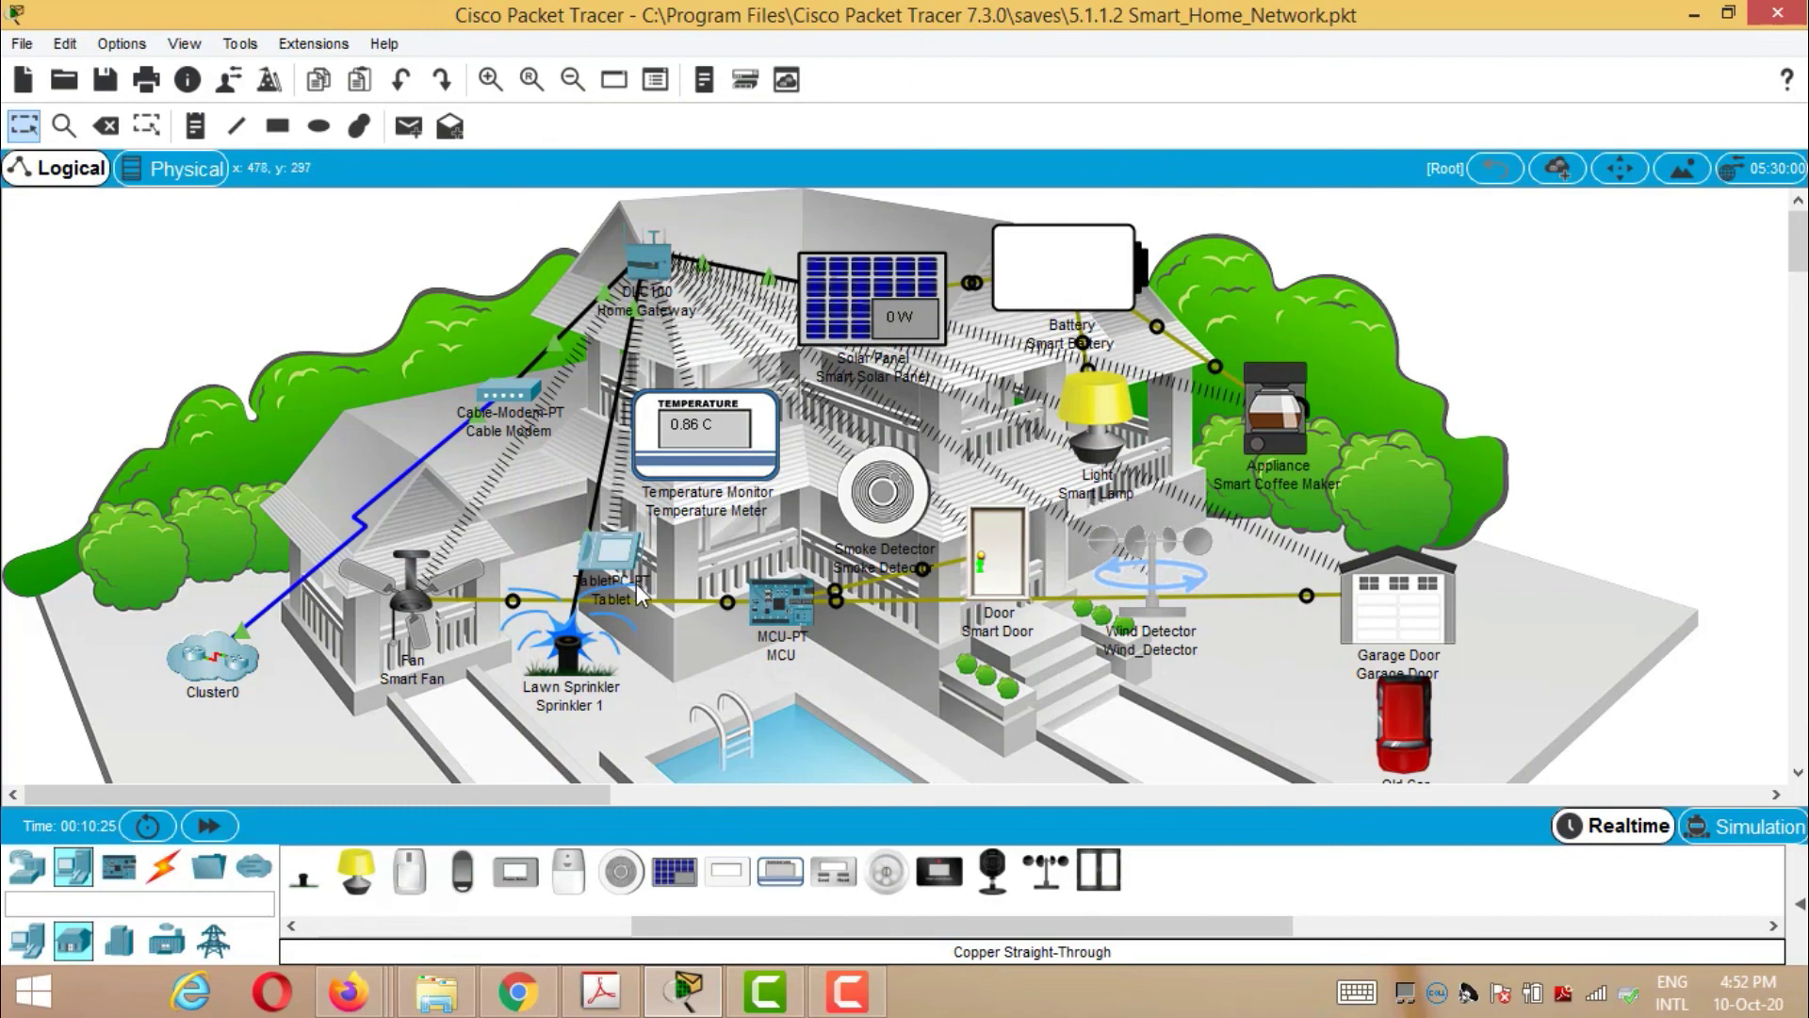
- Open the Tablet's web browser and load the Home Gateway login page at 192.168.25.1
click(626, 556)
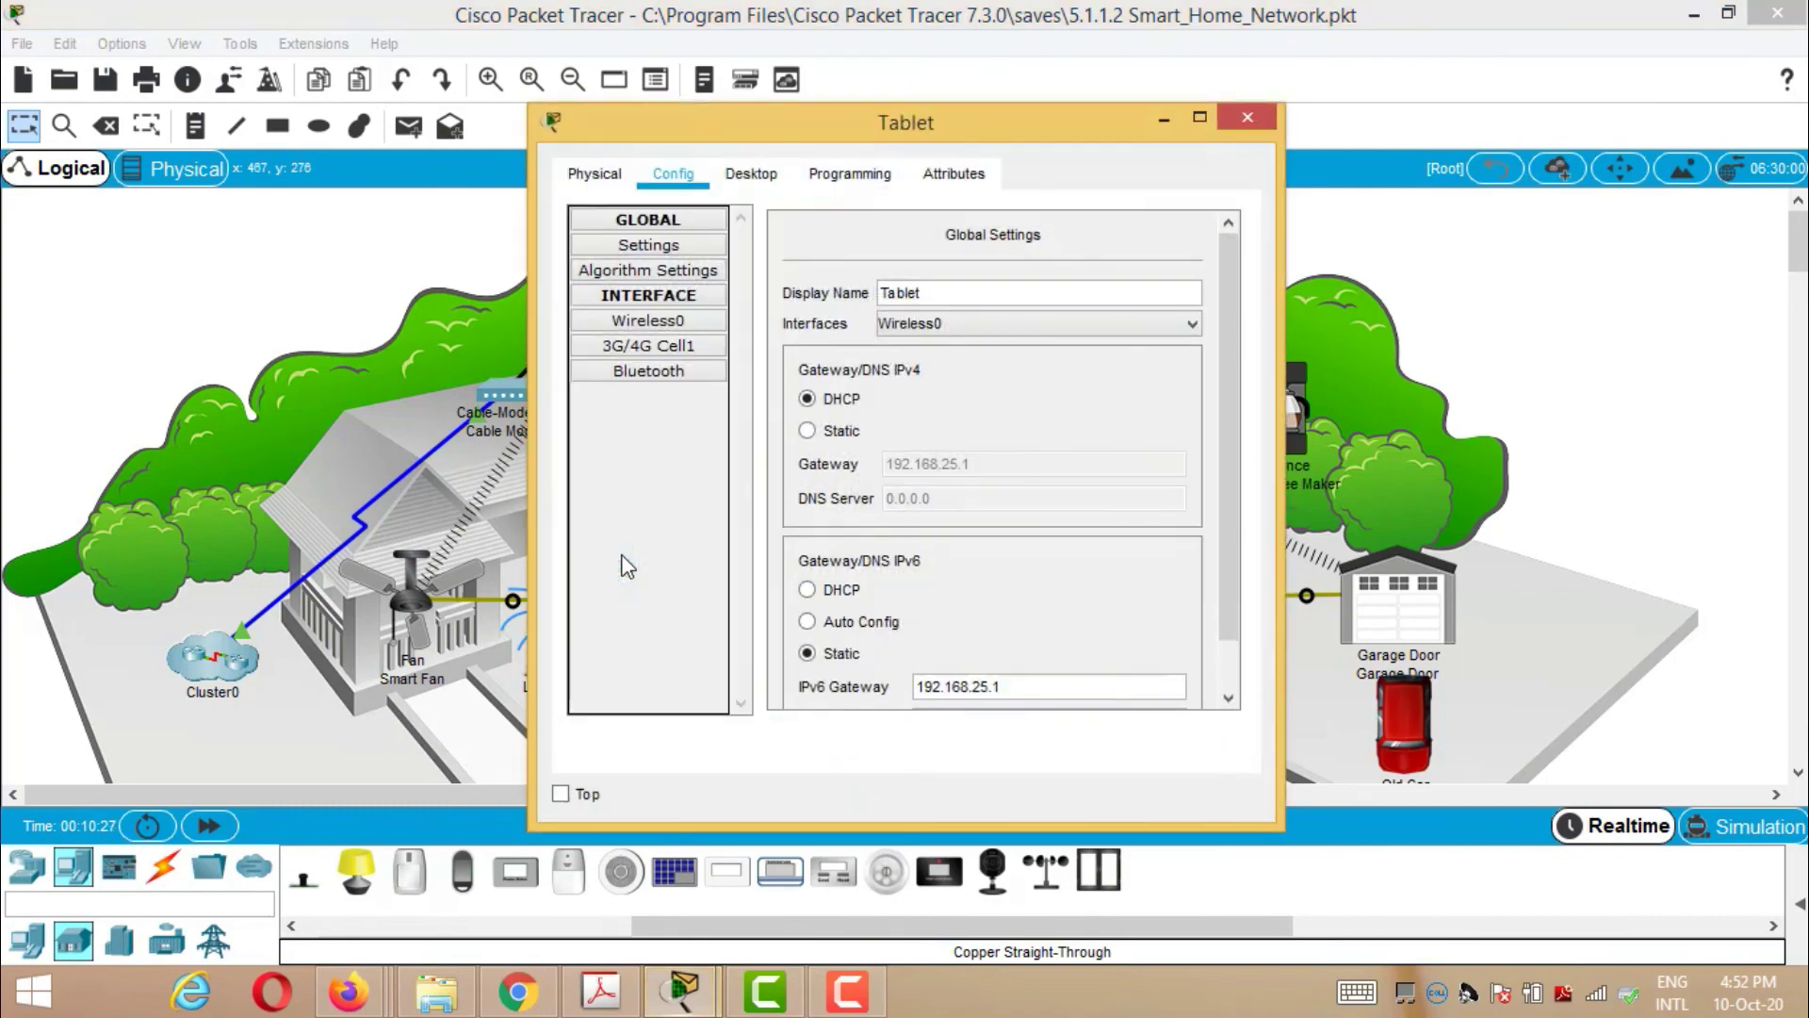
click(758, 175)
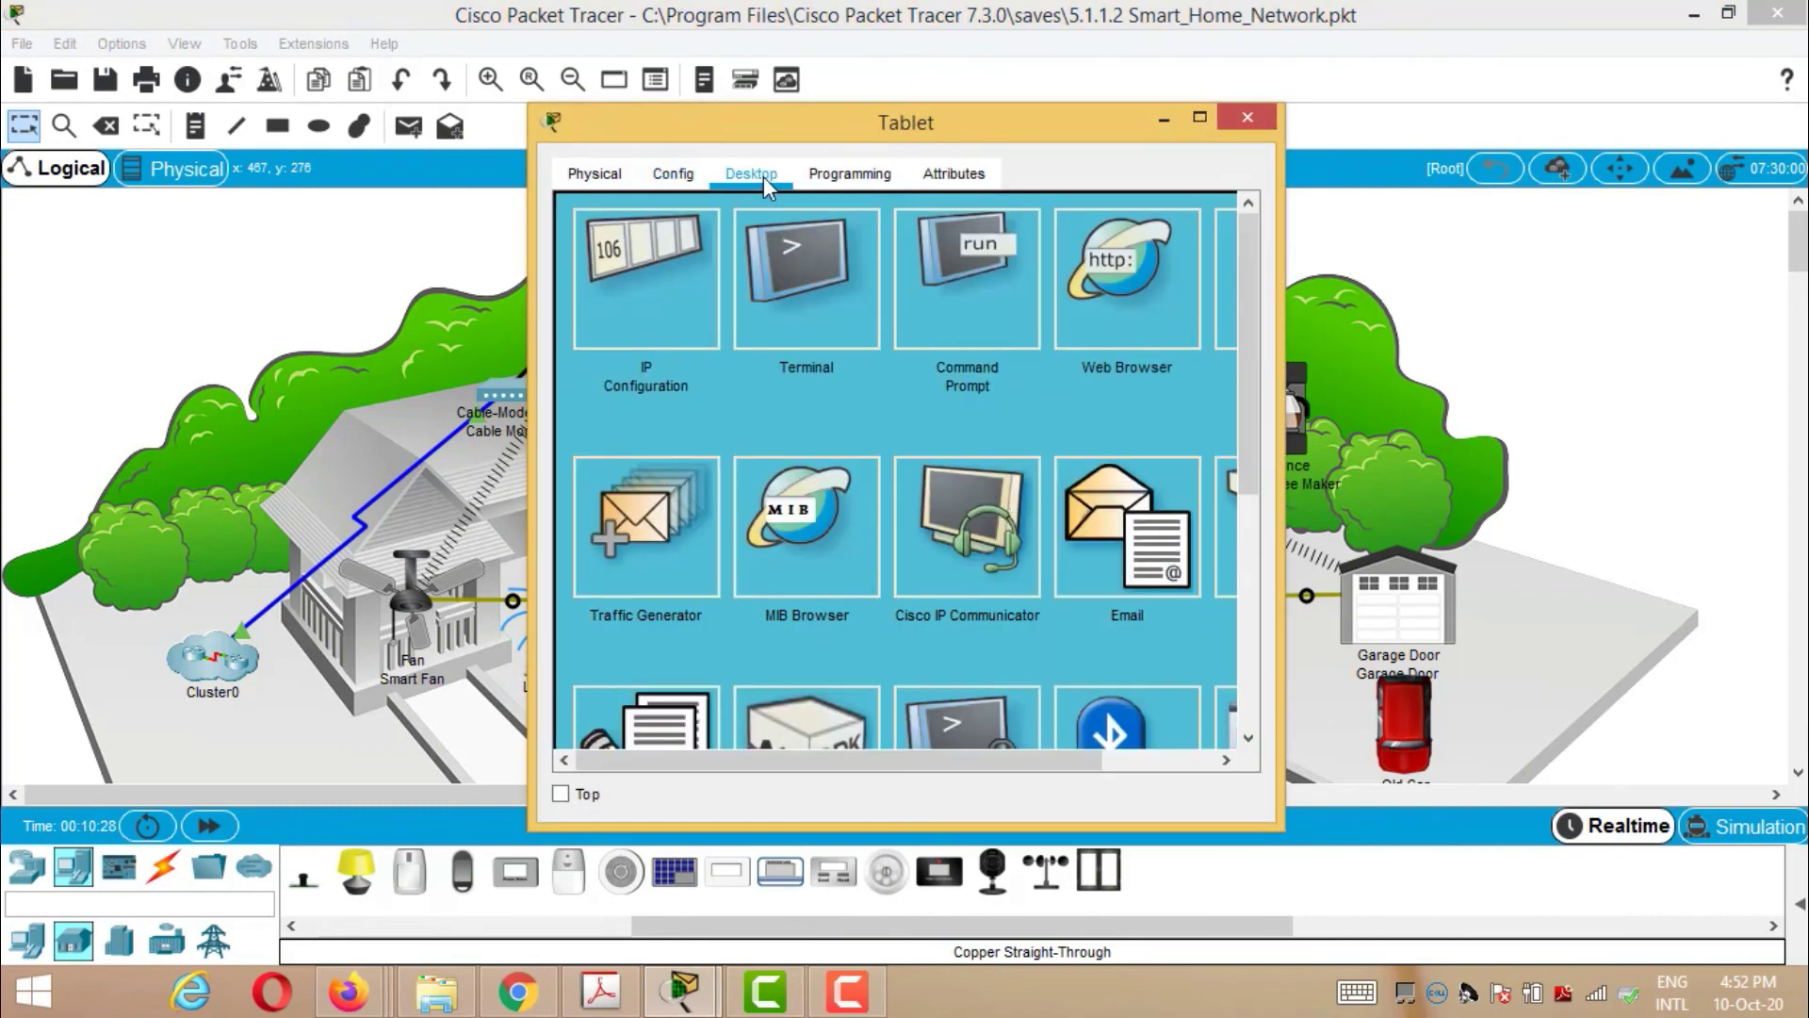
click(1144, 285)
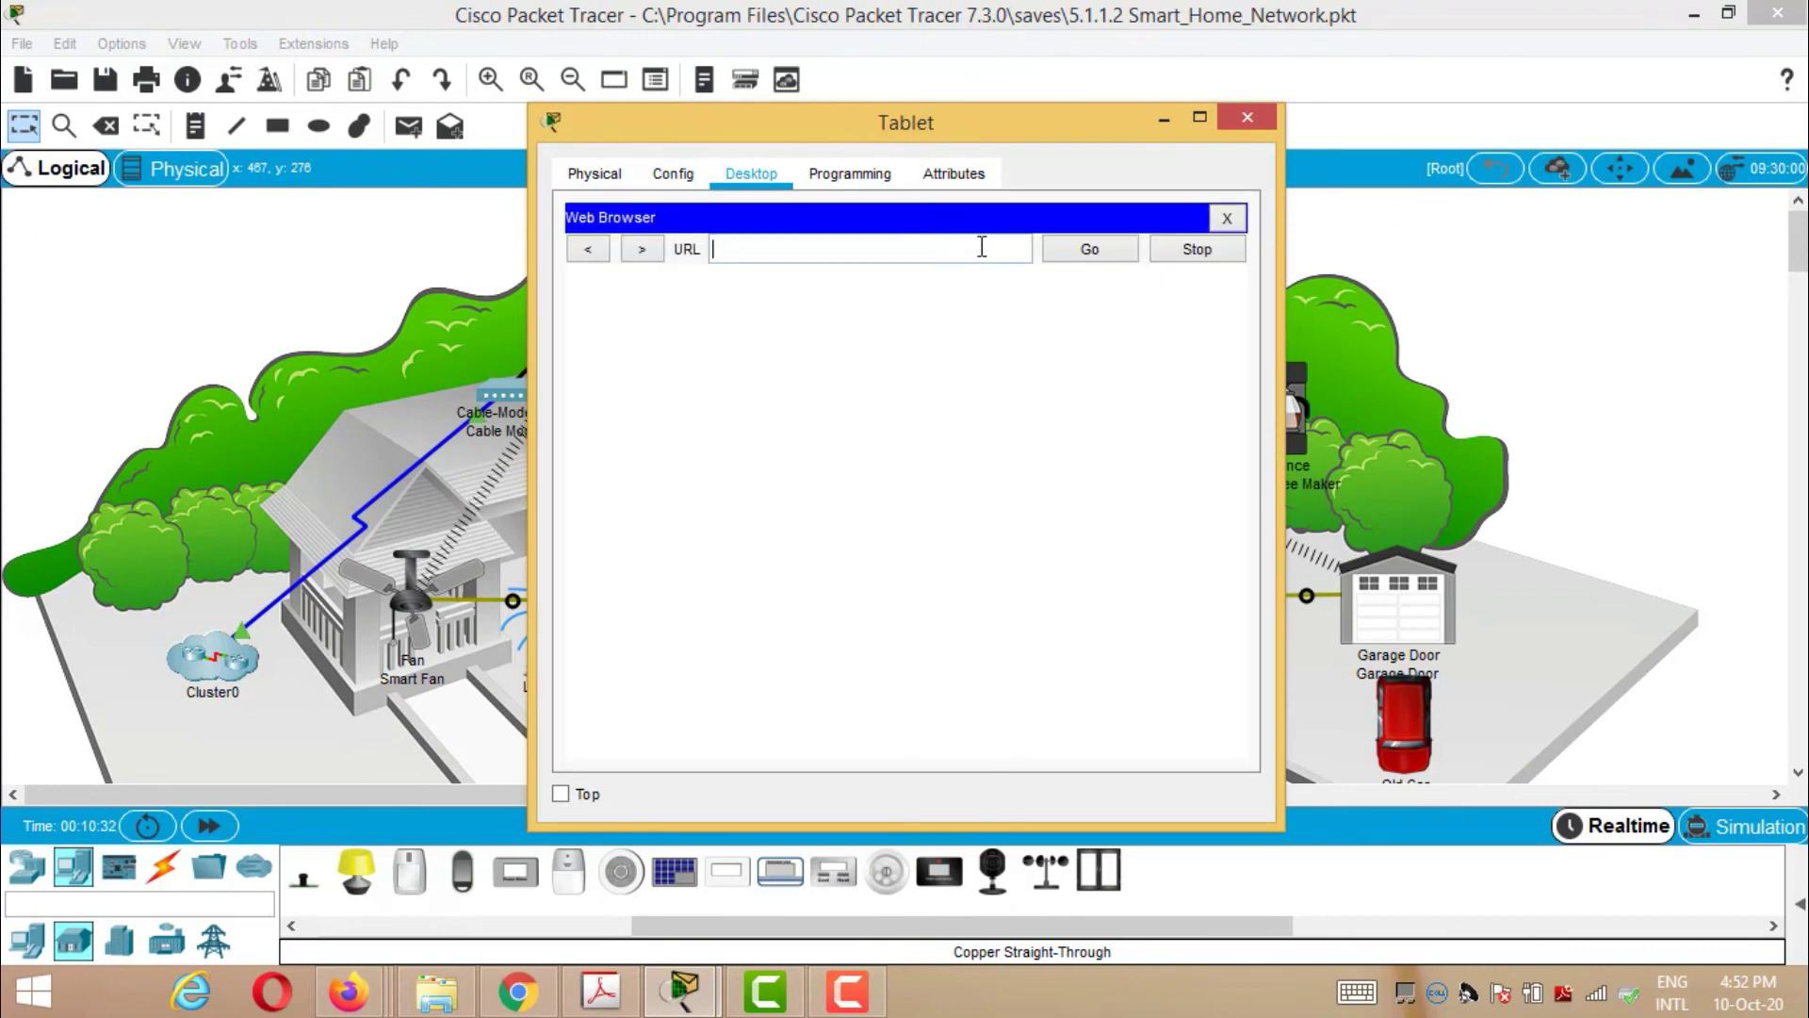
text(192.168.25.1)
click(1093, 255)
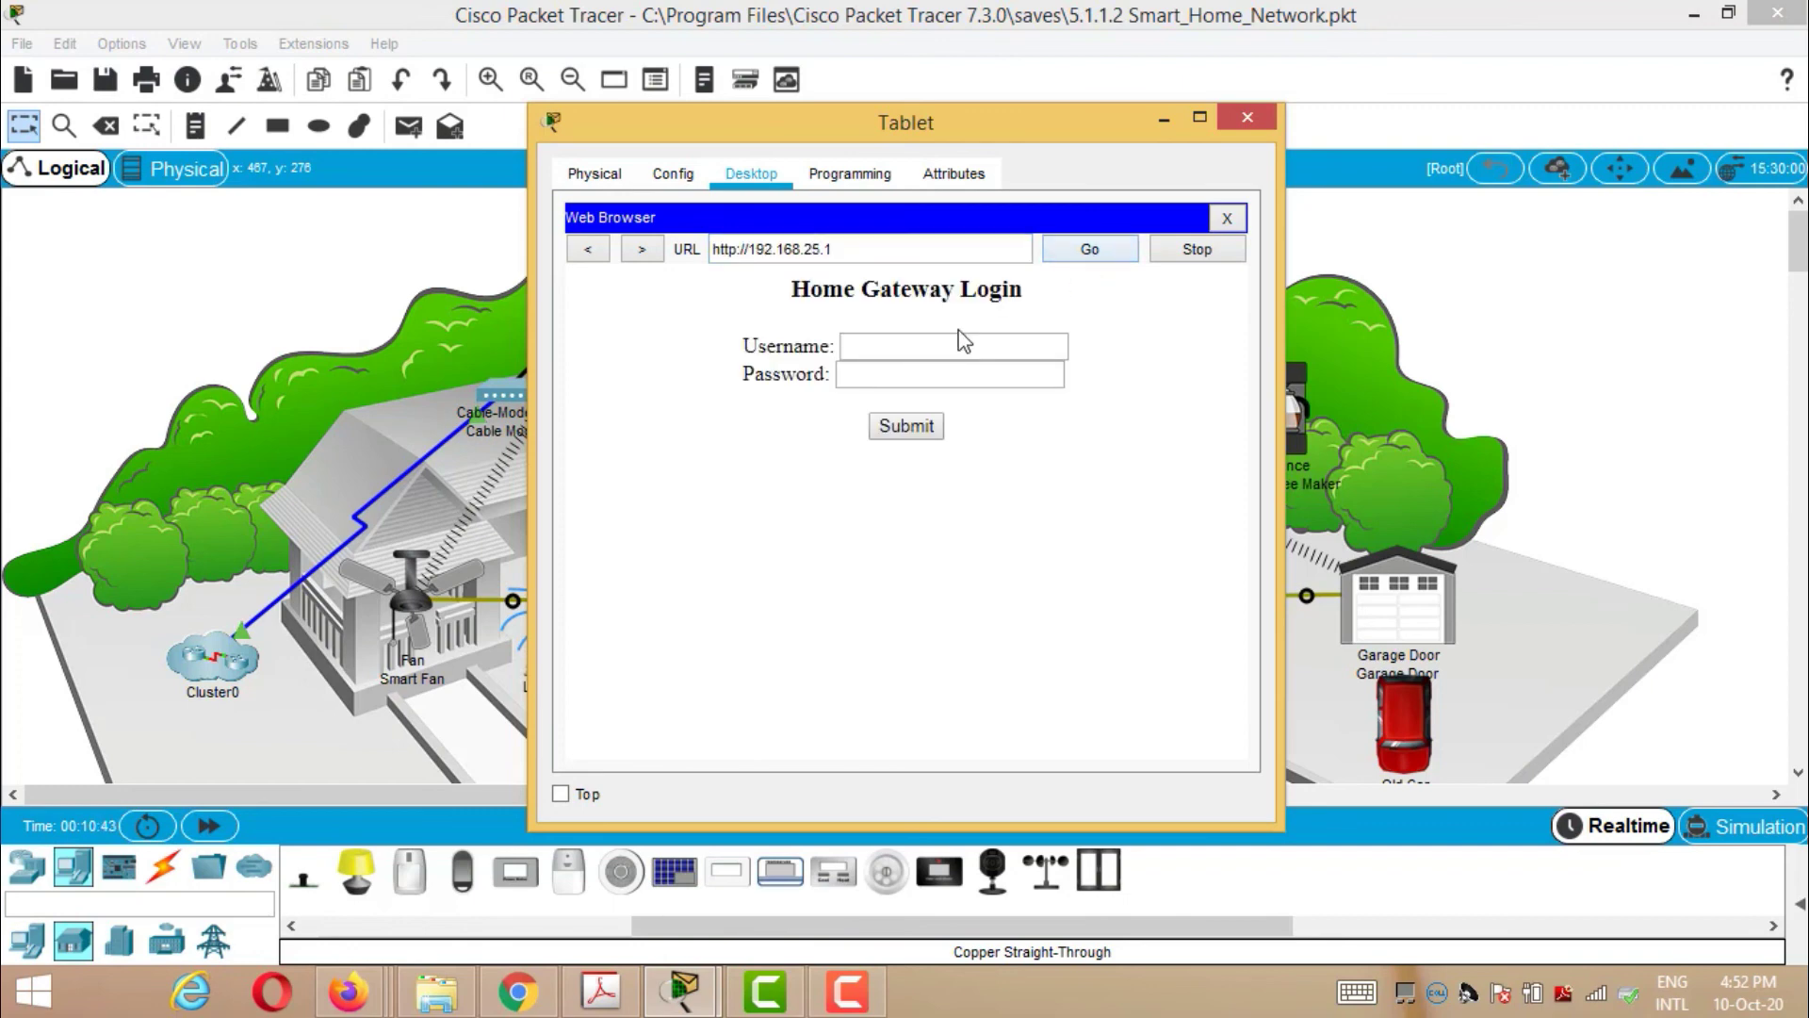
- Submit a login as admin with the password, which is rejected as wrong username or password
click(951, 345)
text(admin)
click(944, 373)
text(a)
click(908, 427)
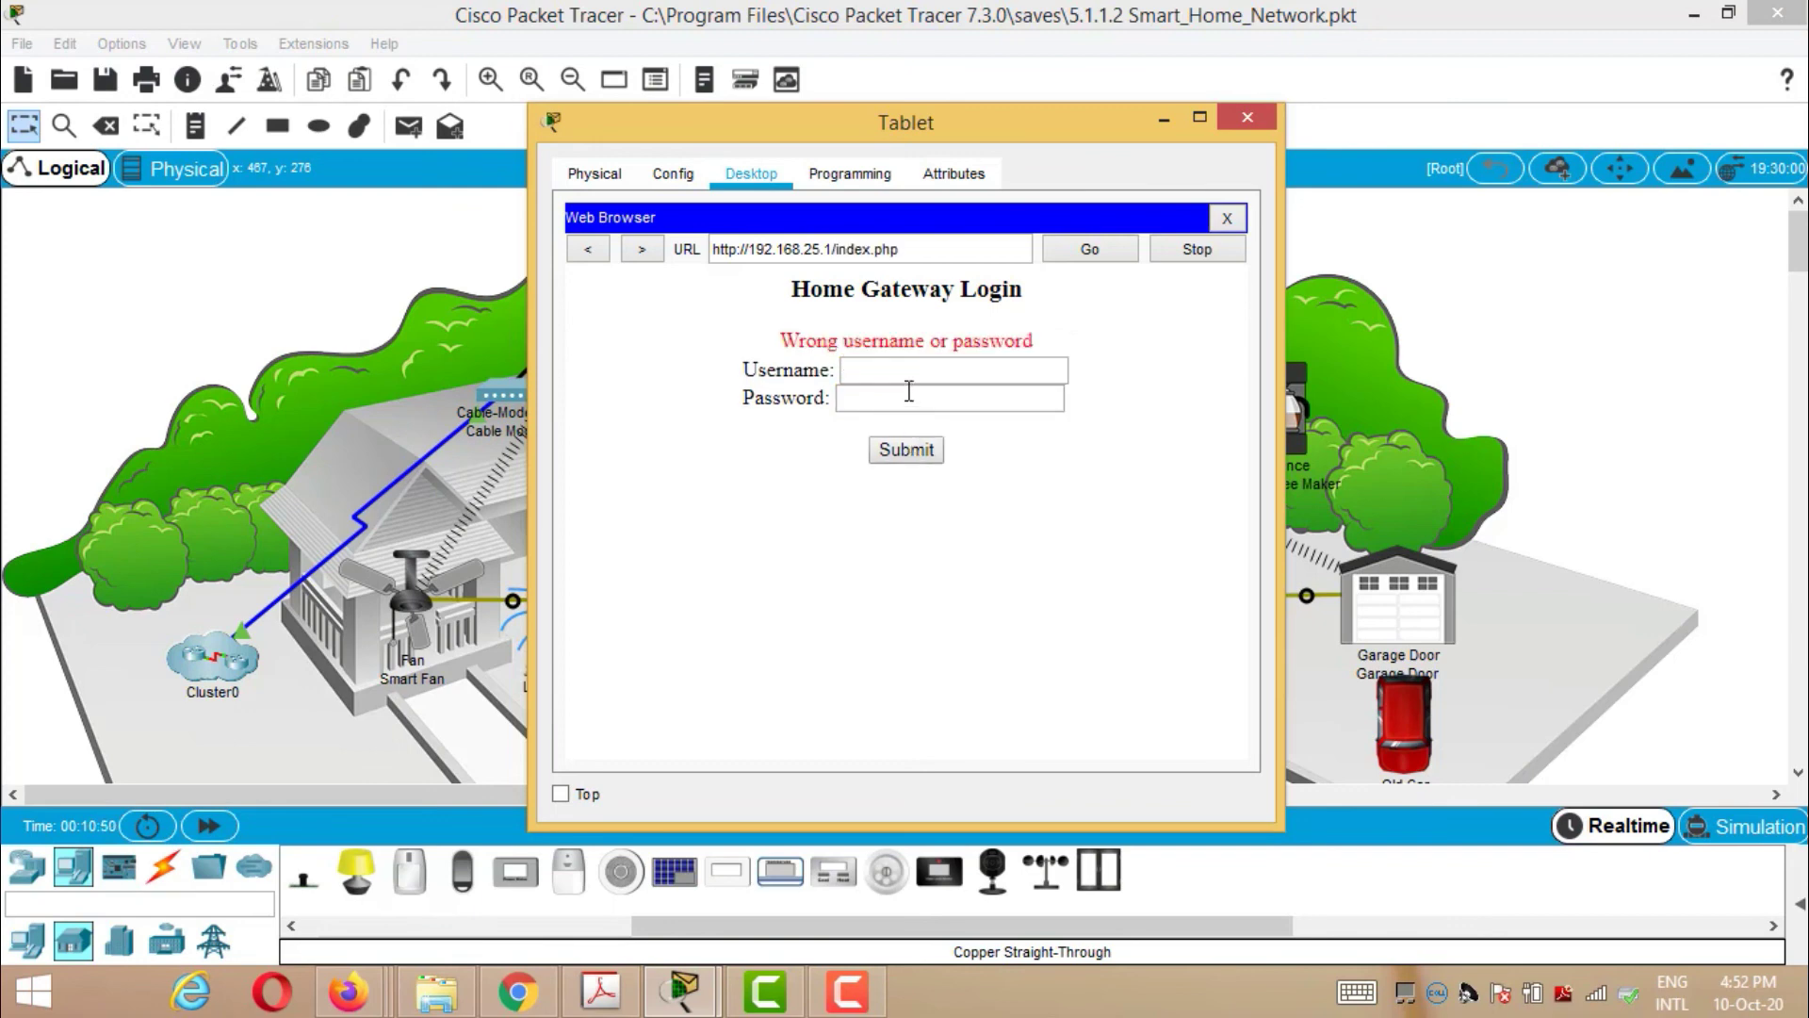
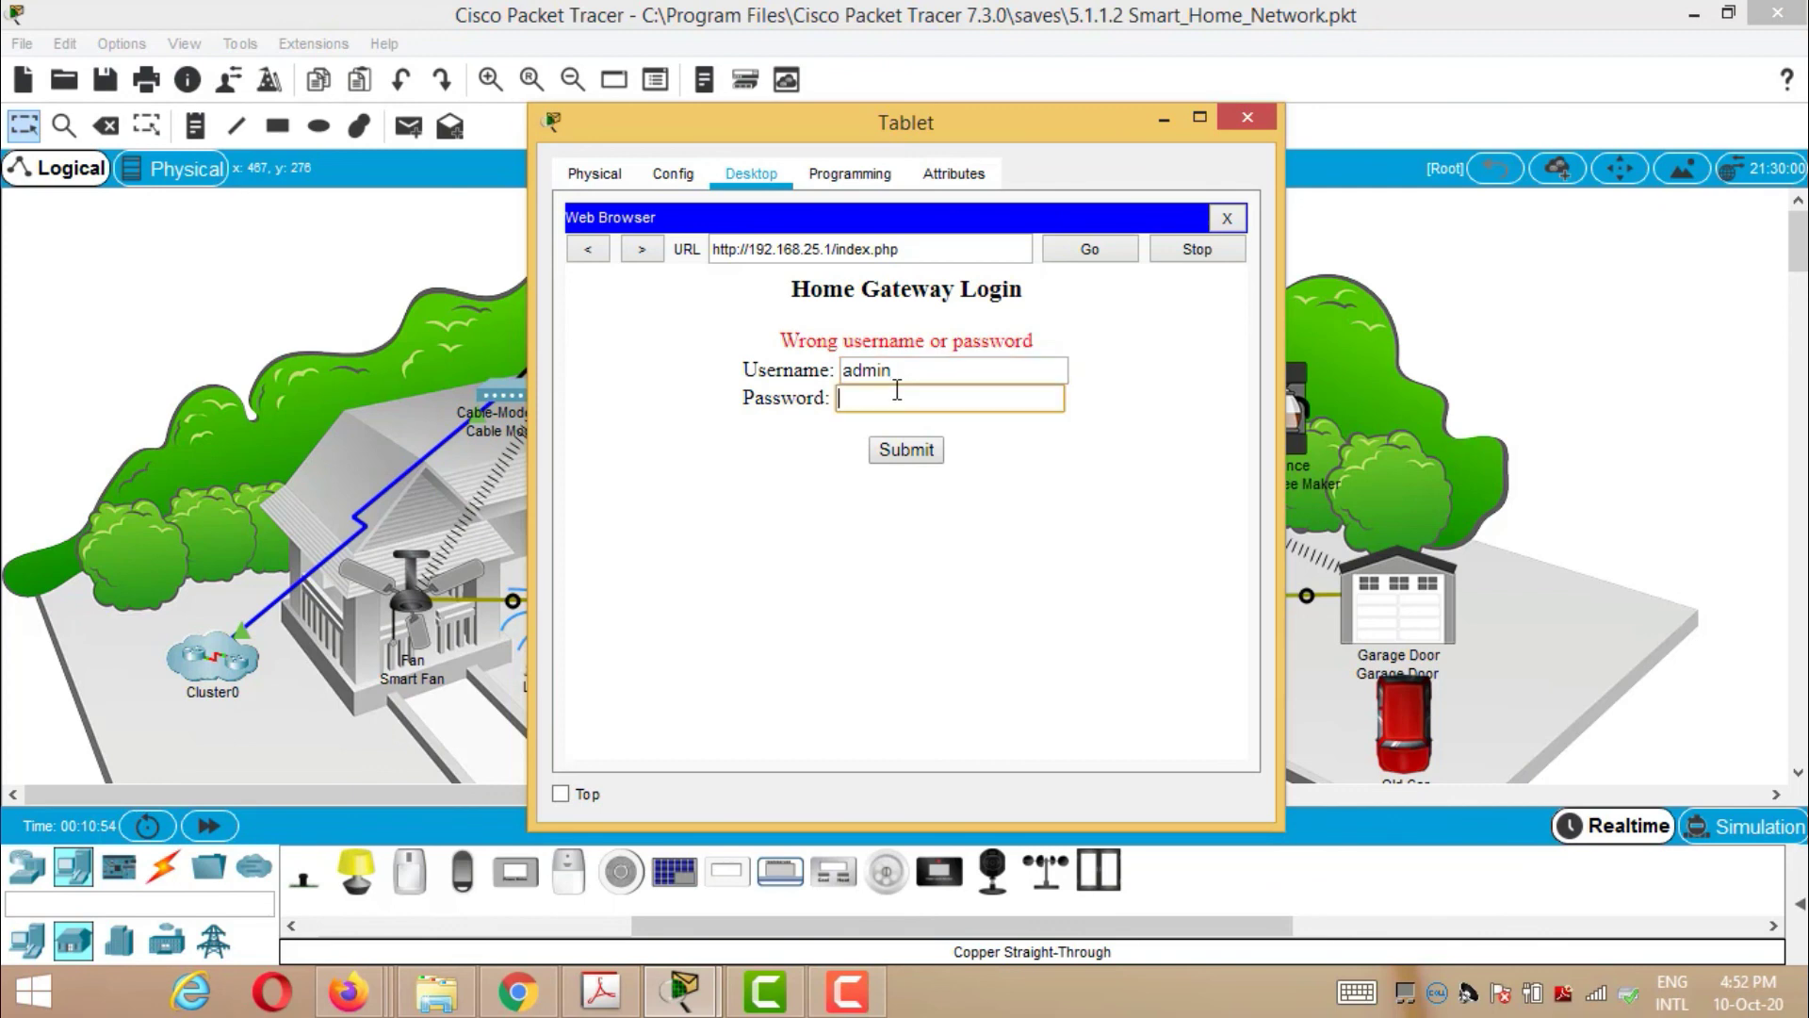
text(admin)
- Log the Tablet into the Home Gateway as admin with the gateway password
click(906, 450)
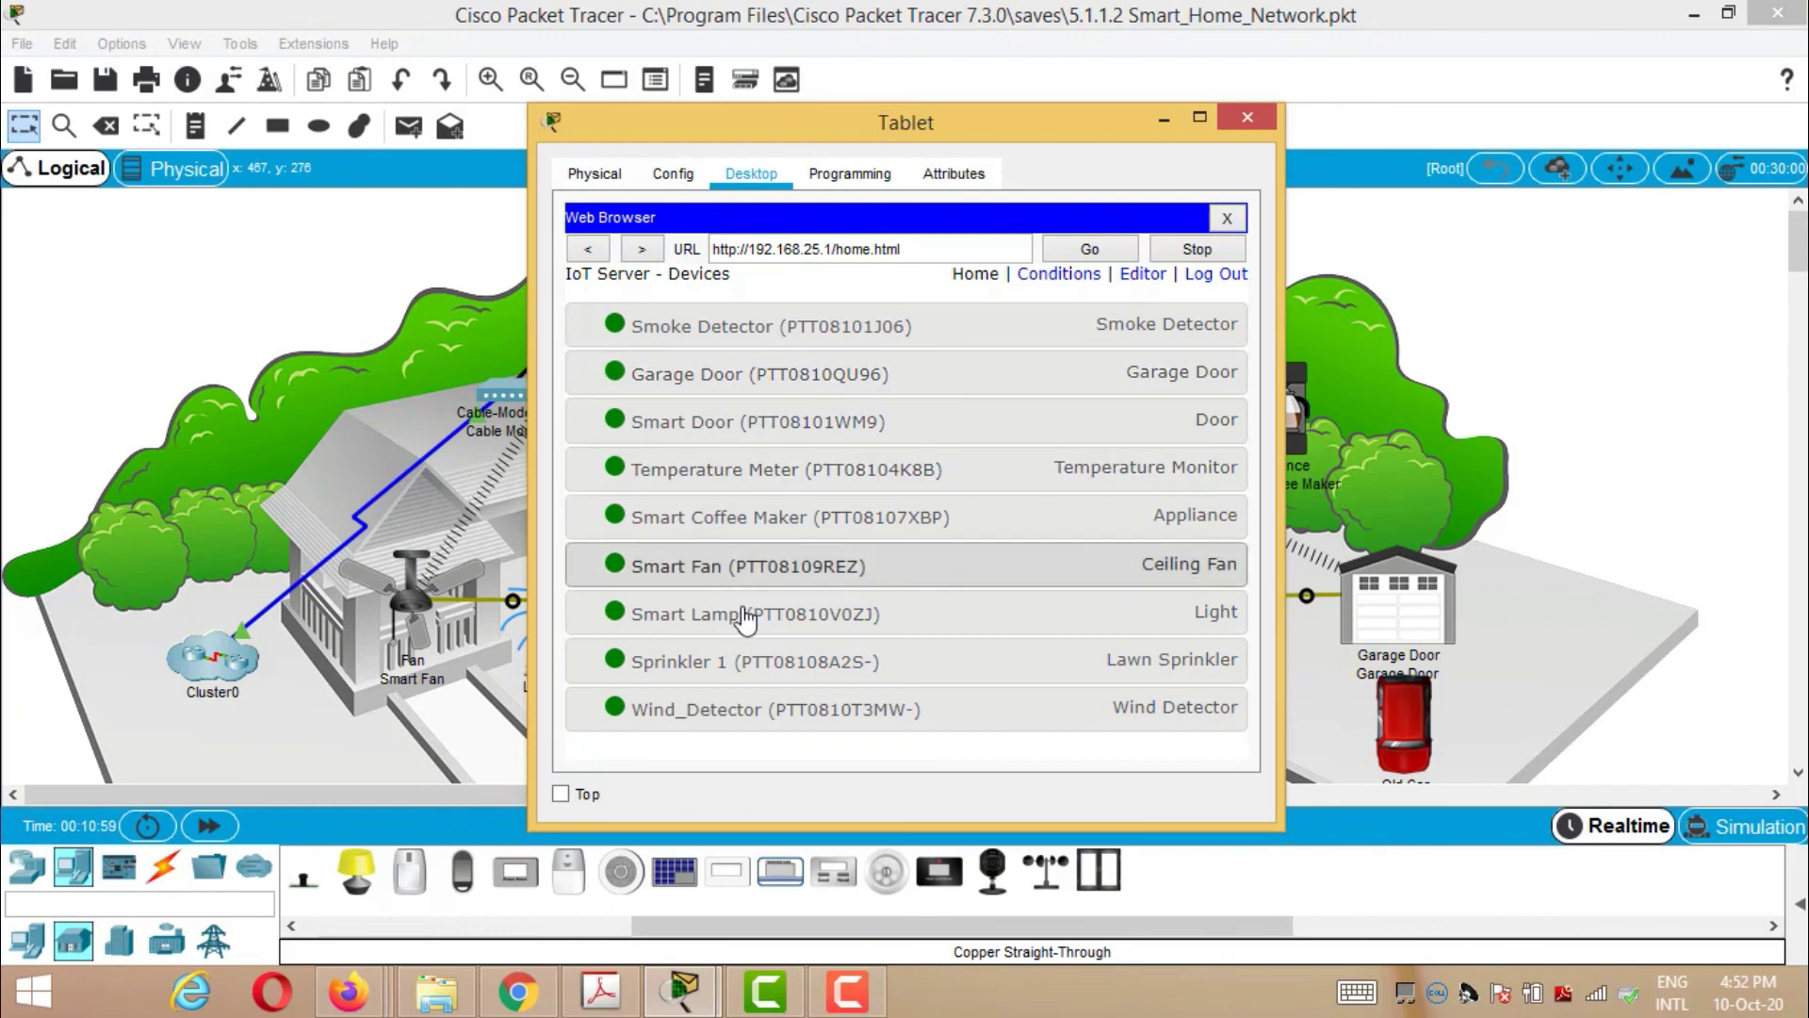
- Expand the Sprinkler 1 status and the Wind_Detector wind reading in the device list
click(673, 663)
scroll(896, 517, down, 1)
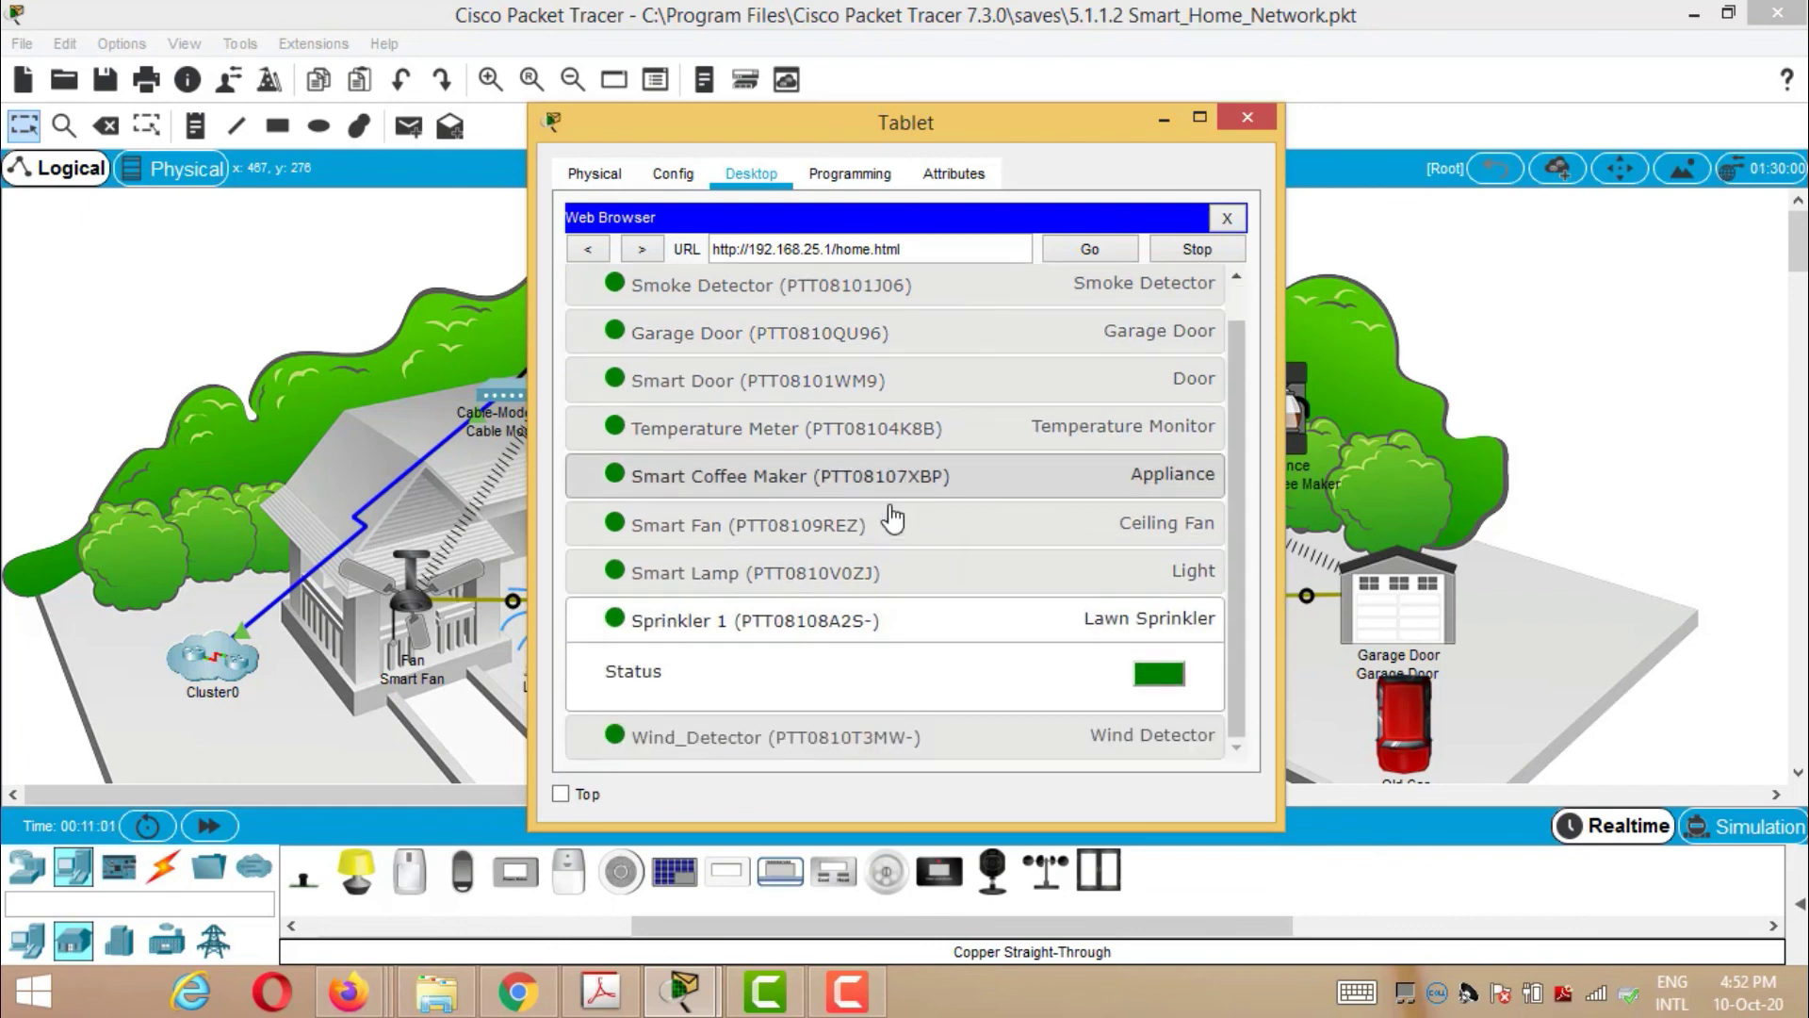
click(799, 742)
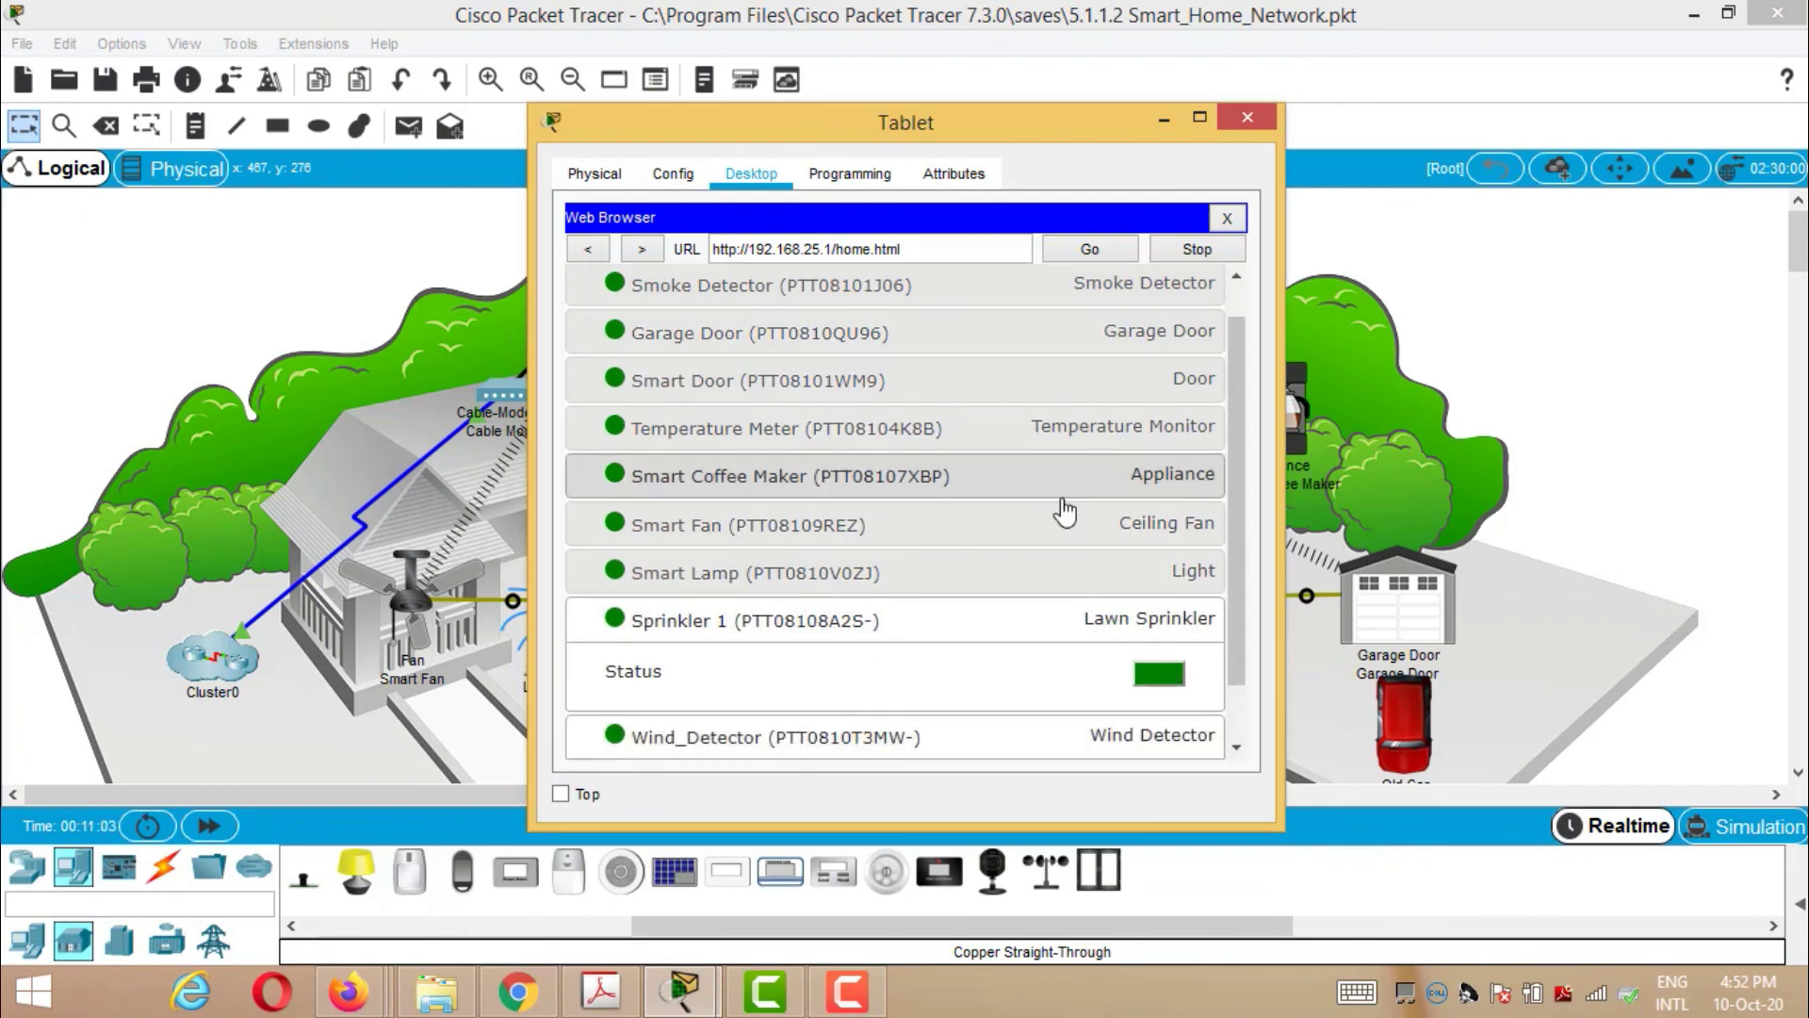
scroll(1065, 510, down, 1)
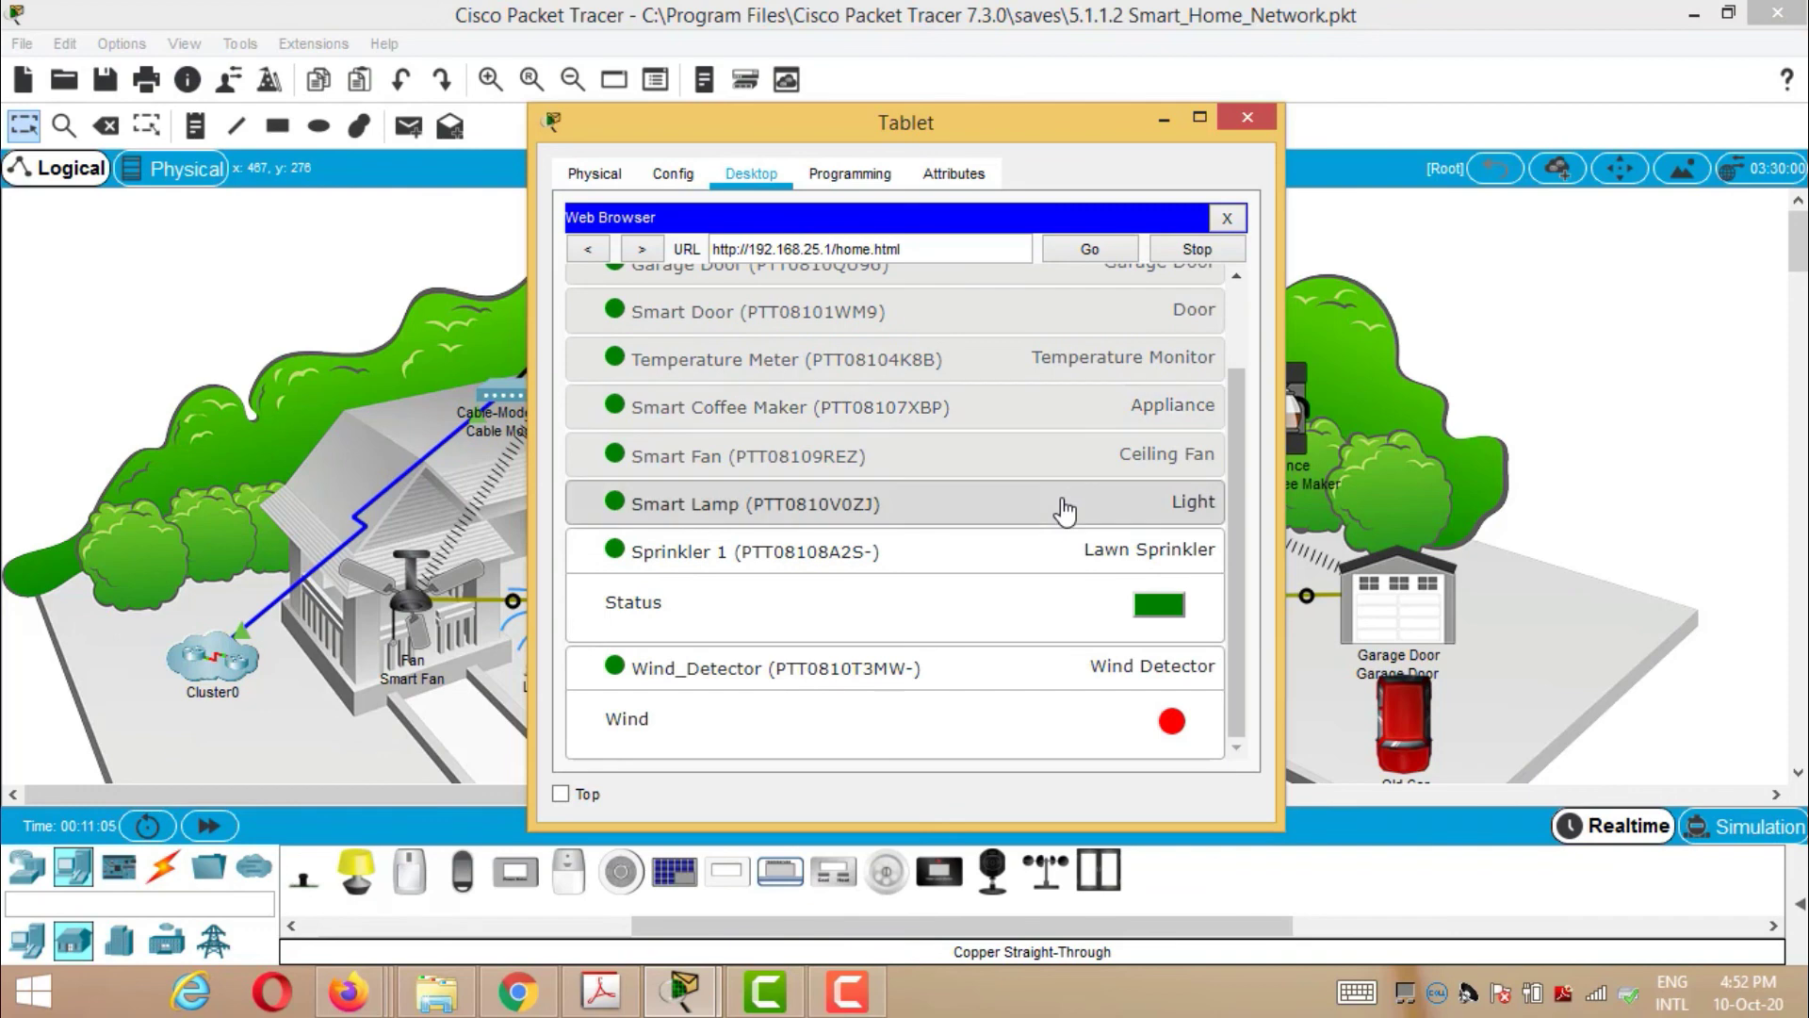